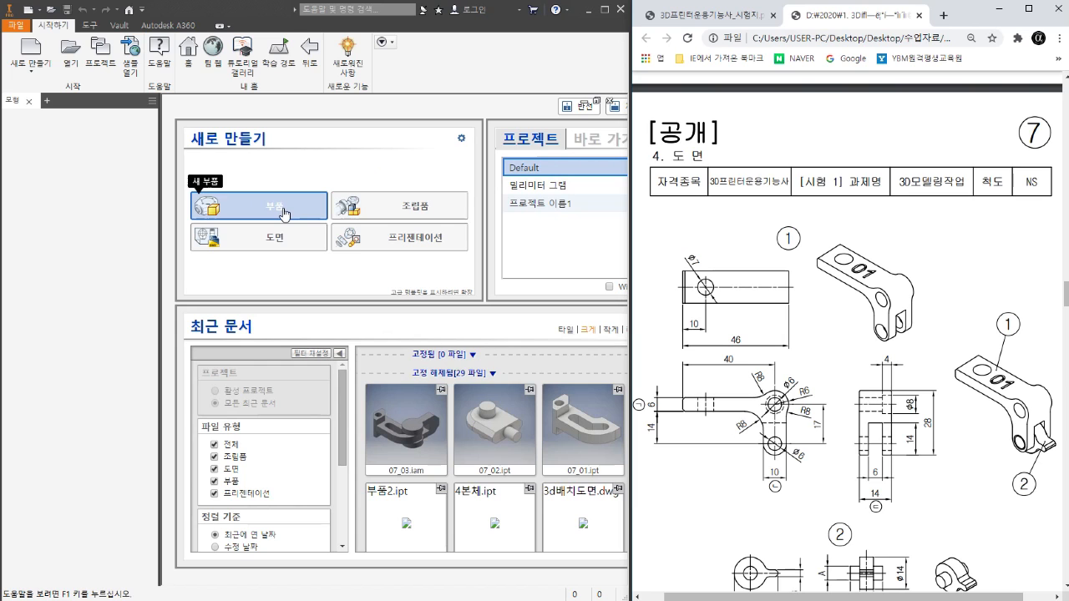
- Create a new part from the standard template, accepting the style conflict notice
left_click(280, 210)
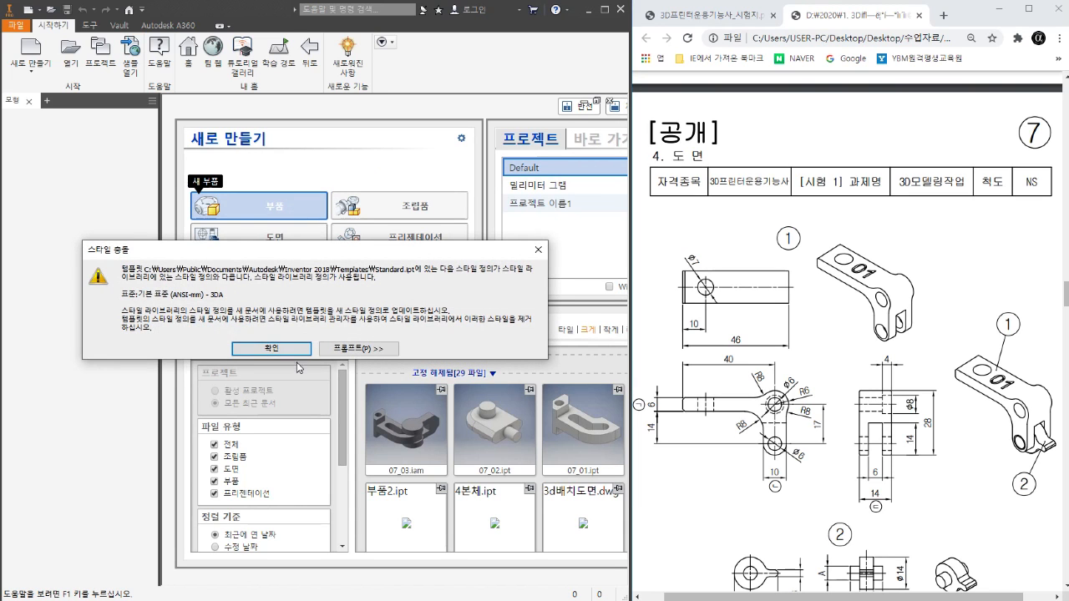
left_click(271, 349)
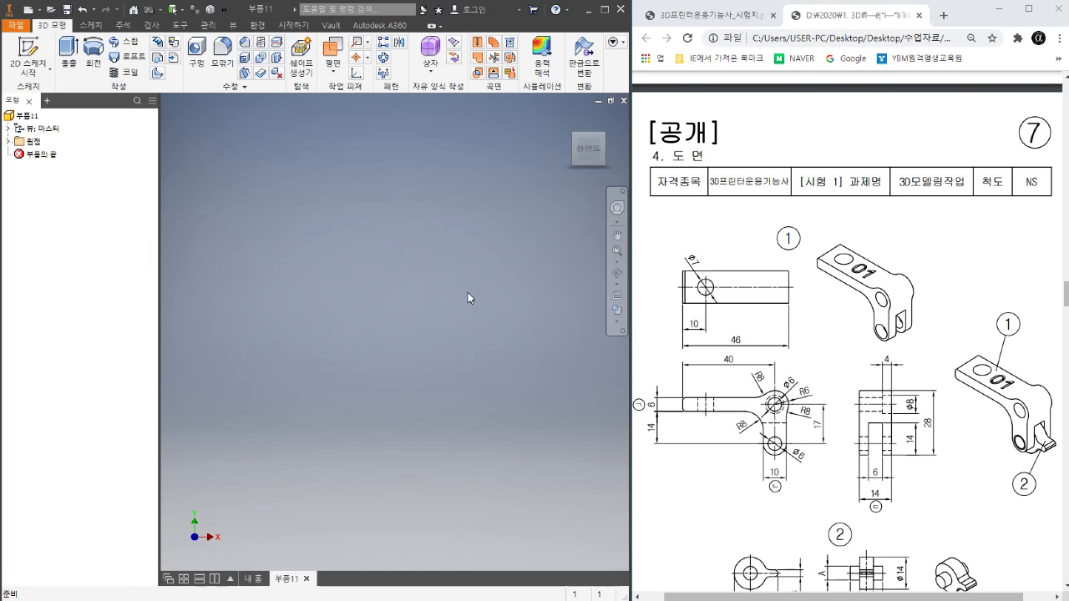
left_click(942, 351)
scroll(931, 309, "down", 2)
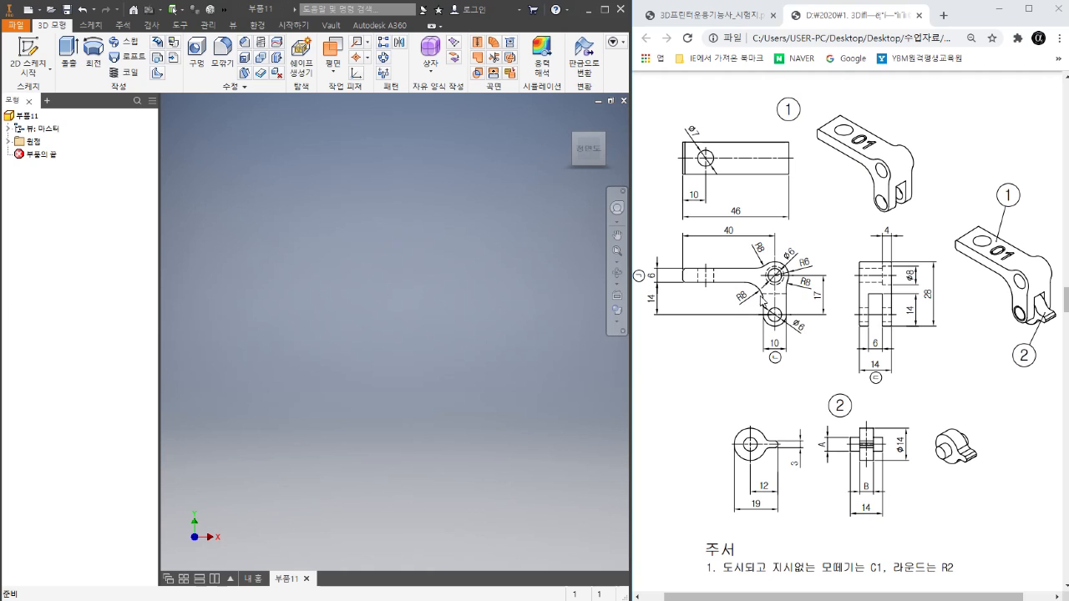
mouse_move(709, 280)
left_mouse_down()
mouse_move(718, 277)
mouse_move(718, 304)
left_mouse_up()
mouse_move(728, 292)
left_mouse_down()
mouse_move(737, 302)
mouse_move(752, 292)
left_mouse_up()
left_click_drag(752, 279, 756, 305)
mouse_move(746, 309)
left_mouse_down()
mouse_move(732, 323)
mouse_move(747, 309)
left_mouse_up()
mouse_move(885, 289)
left_mouse_down()
mouse_move(874, 296)
mouse_move(887, 293)
mouse_move(890, 324)
left_mouse_up()
left_click_drag(724, 159, 755, 153)
mouse_move(746, 155)
left_mouse_down()
mouse_move(736, 176)
mouse_move(766, 163)
left_mouse_up()
left_click_drag(757, 170, 767, 170)
left_click_drag(769, 154, 764, 182)
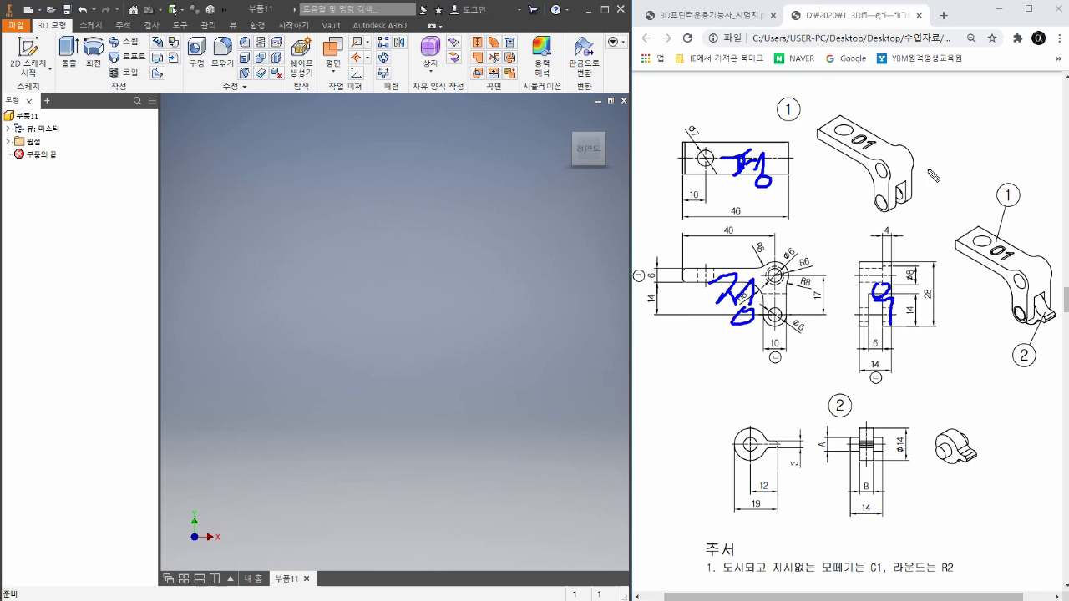
left_click(912, 117)
left_click_drag(915, 112, 946, 130)
left_click_drag(924, 131, 925, 151)
left_click_drag(963, 103, 965, 112)
mouse_move(960, 113)
left_mouse_down()
mouse_move(953, 126)
mouse_move(980, 133)
left_mouse_up()
left_click_drag(969, 142, 977, 156)
left_click_drag(984, 124, 1004, 142)
left_click_drag(997, 145, 1047, 159)
mouse_move(1057, 131)
left_mouse_down()
mouse_move(1067, 176)
mouse_move(1066, 164)
left_mouse_up()
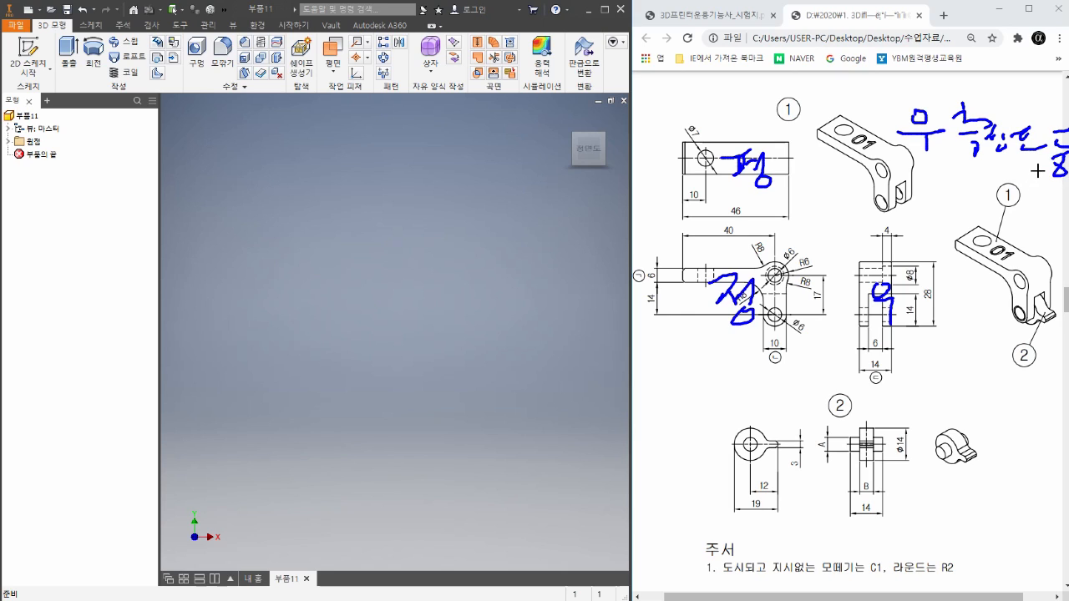
left_click_drag(1038, 191, 1042, 228)
left_click(882, 178)
left_click(869, 141)
left_click_drag(899, 186, 915, 183)
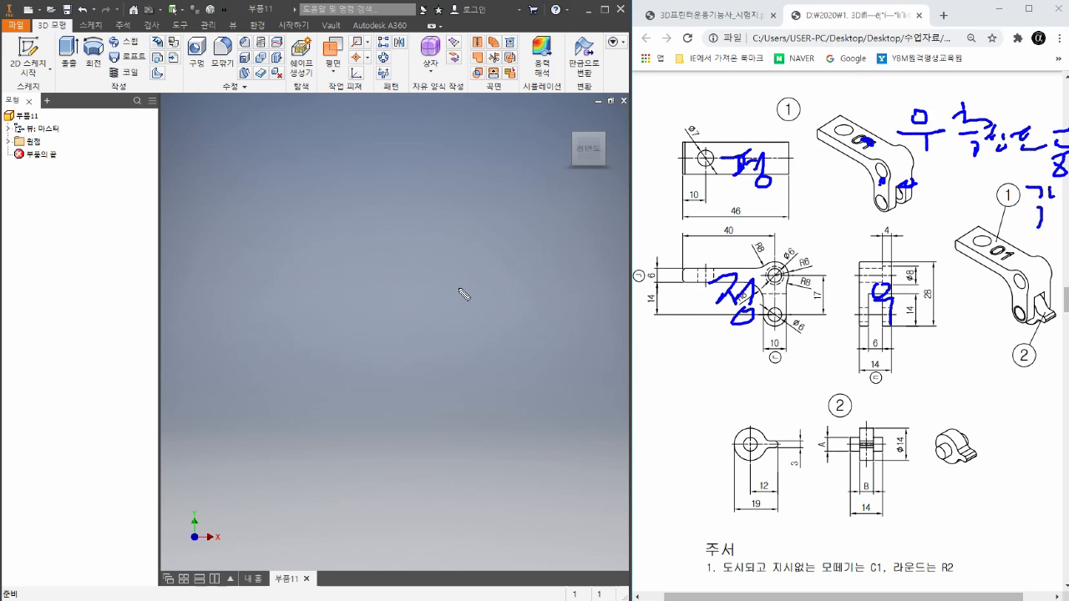
key("Escape")
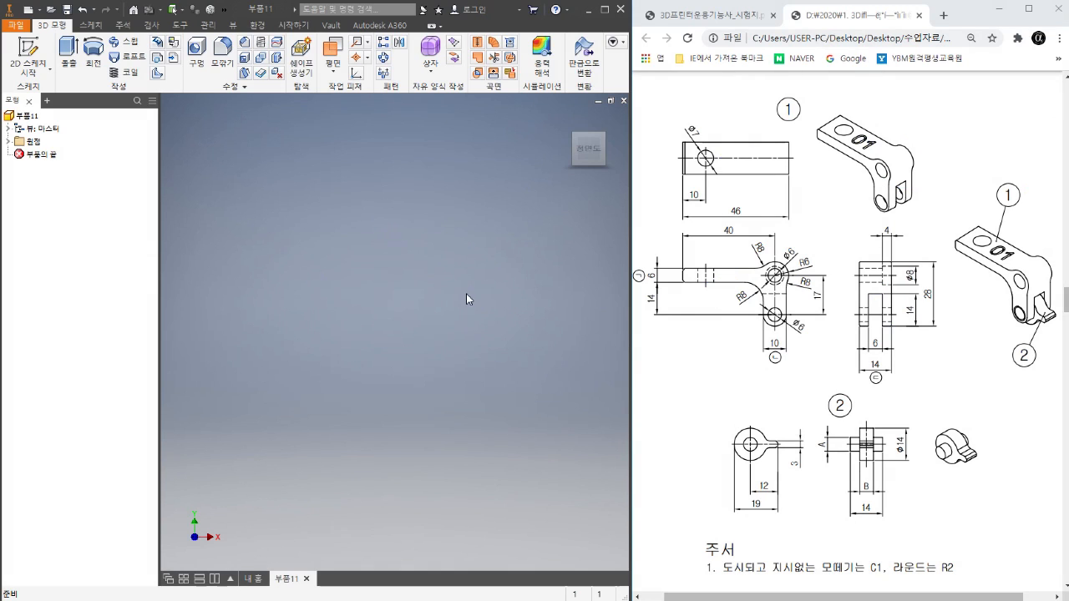
left_click(605, 137)
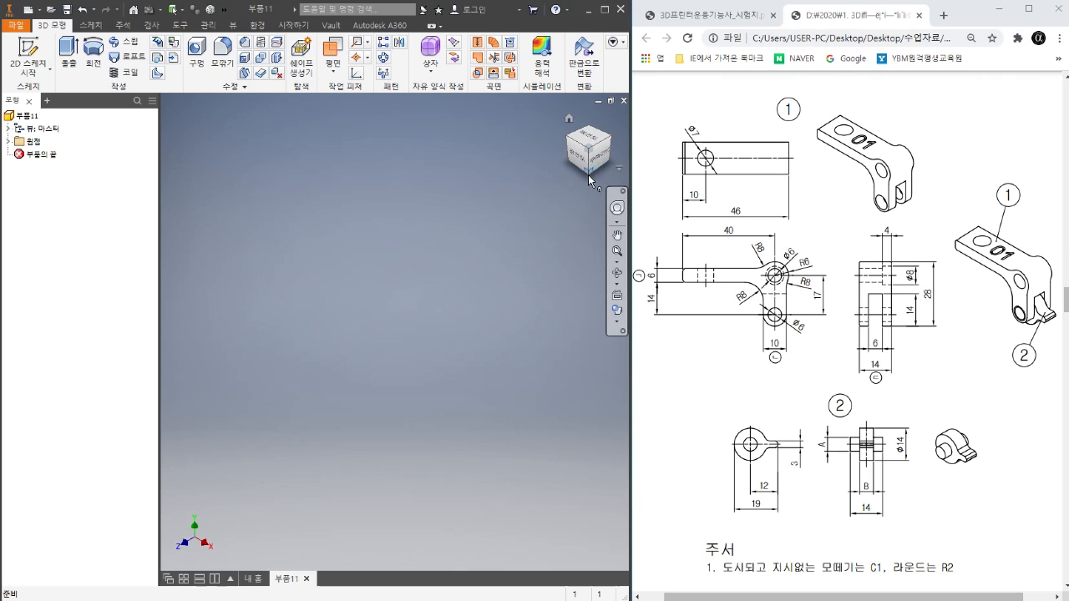
left_click(582, 162)
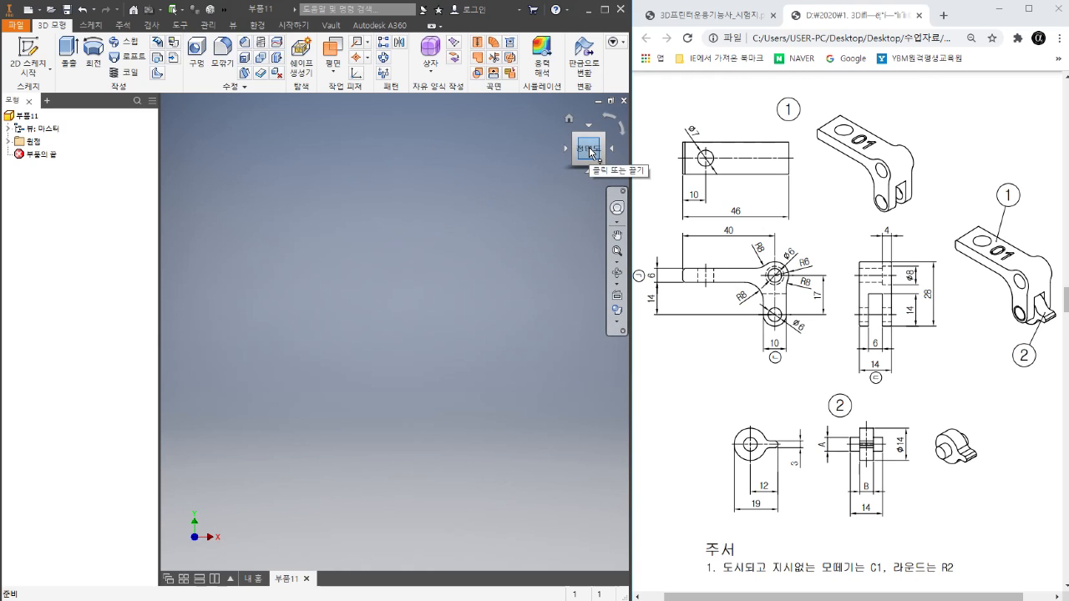
left_click_drag(590, 152, 574, 157)
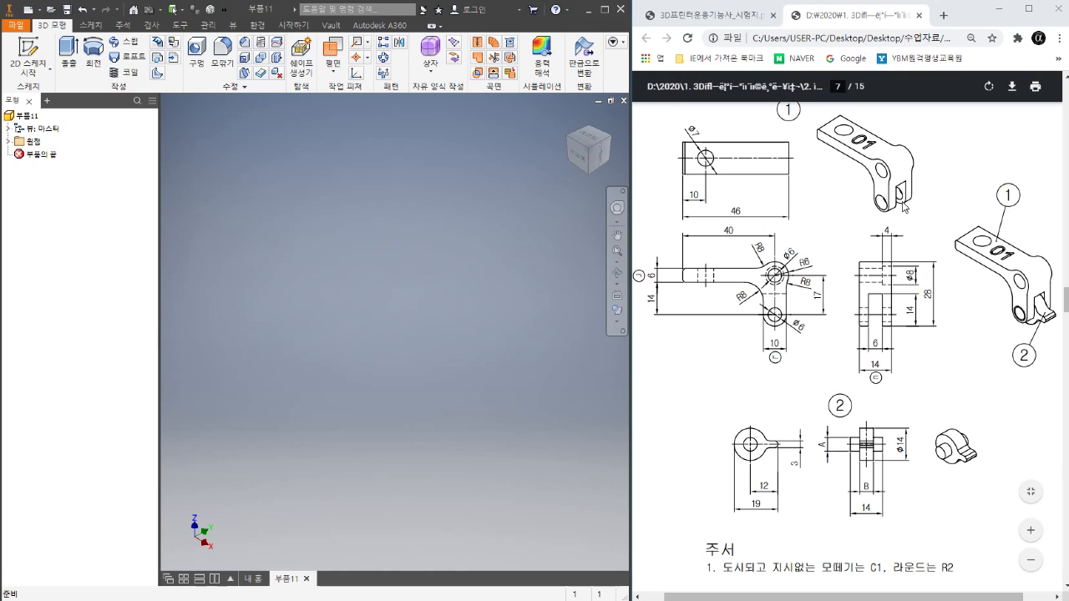
left_click(589, 142)
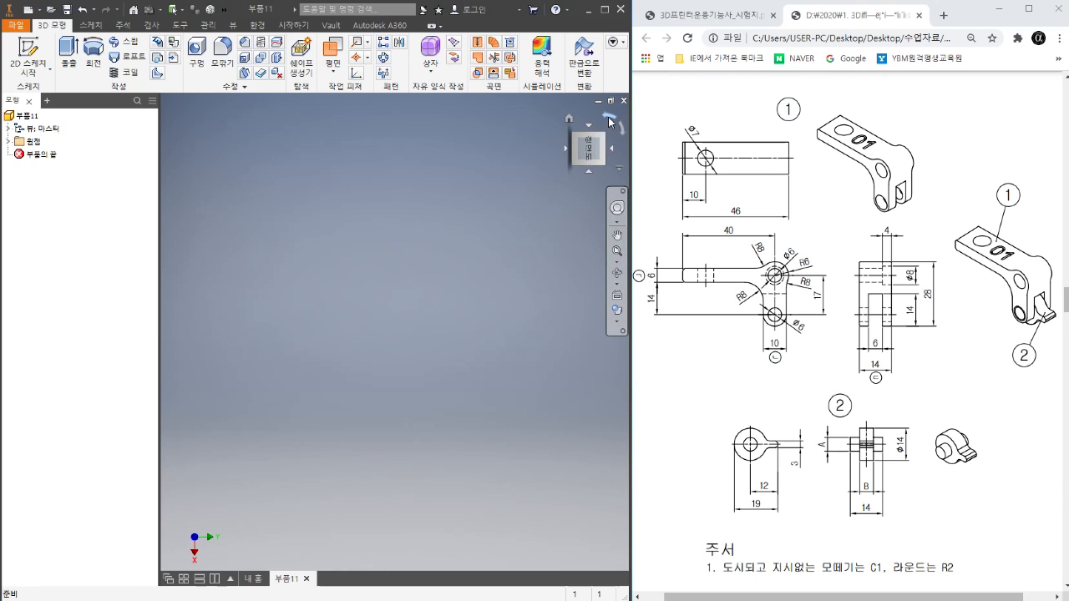
left_click(585, 158)
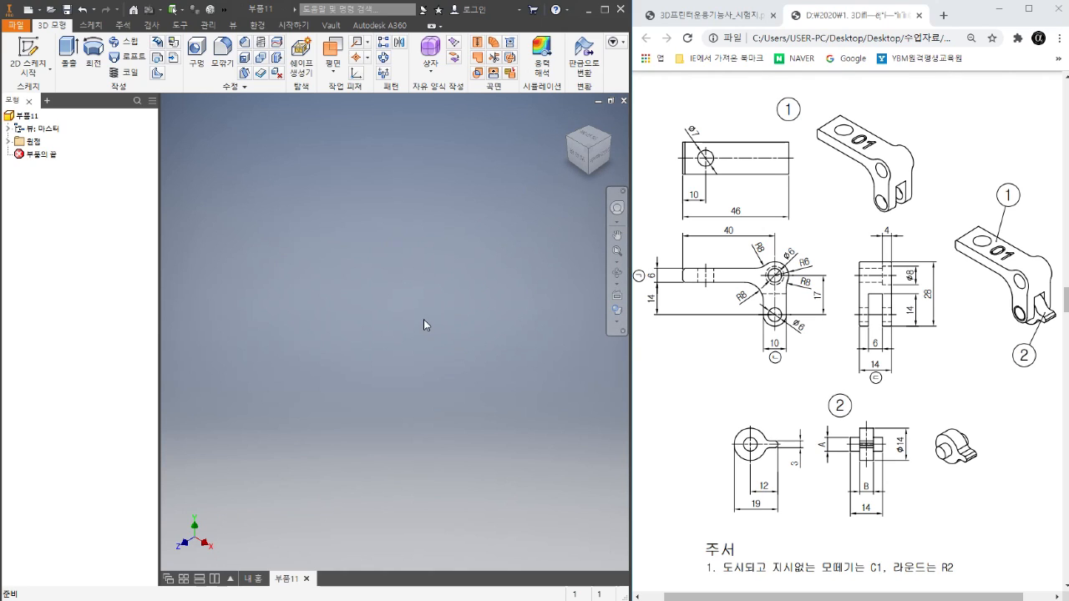
middle_click_drag(403, 358, 457, 336, "shift")
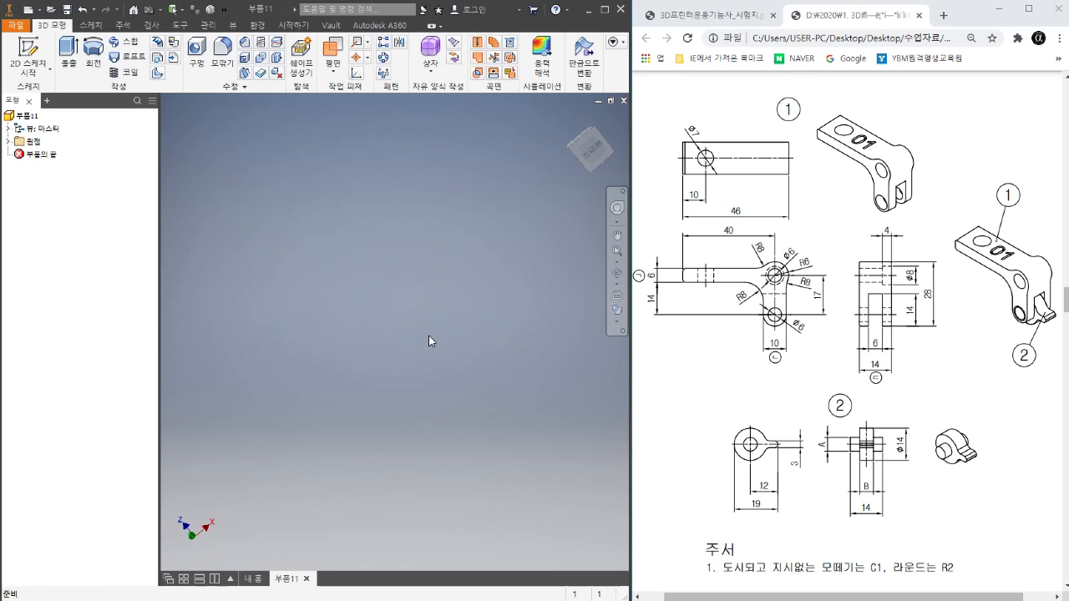
key("F6")
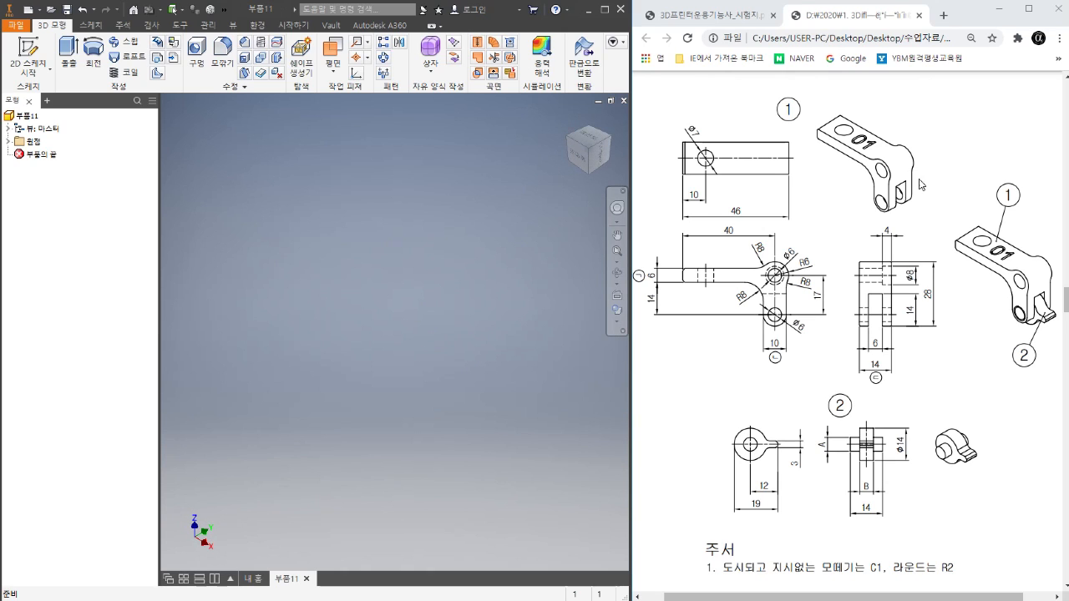
- Orient the model to the isometric front-top-right view with Y upward and set it as the home view with Fit to View
left_click(589, 142)
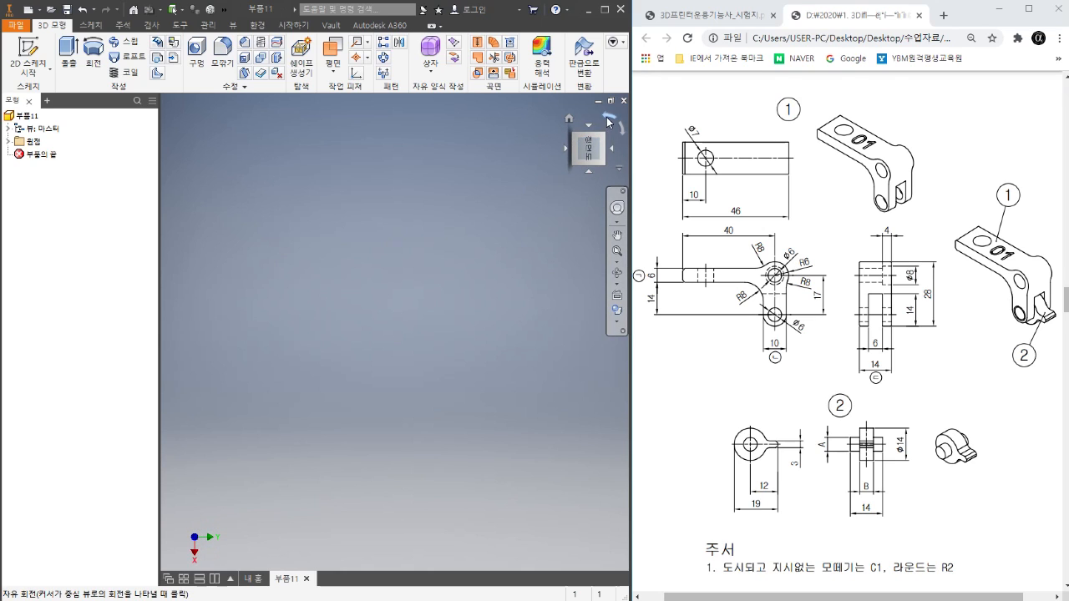
left_click(607, 122)
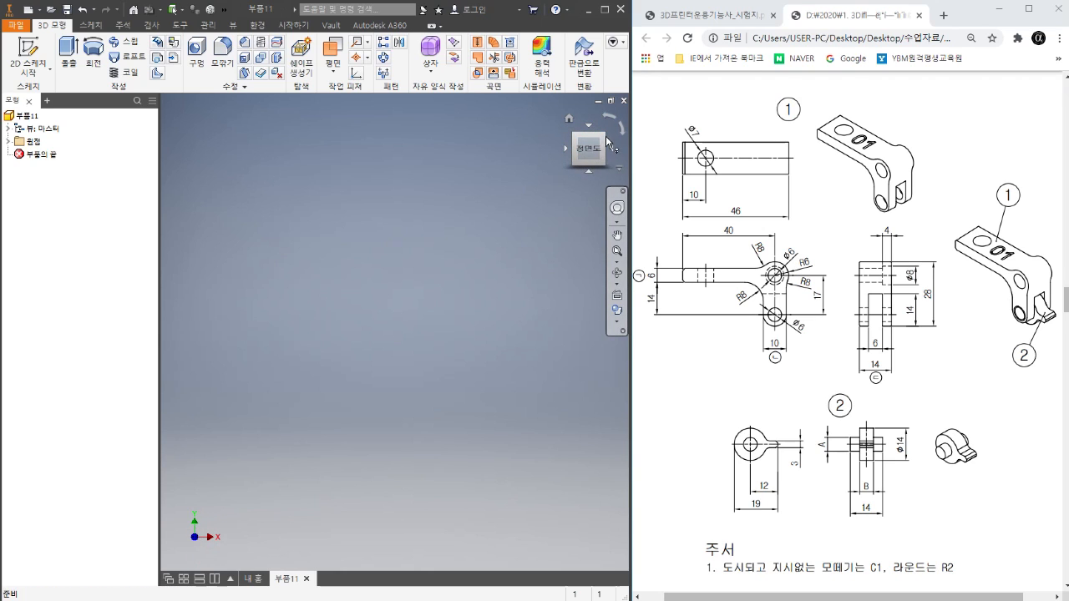
left_click(604, 139)
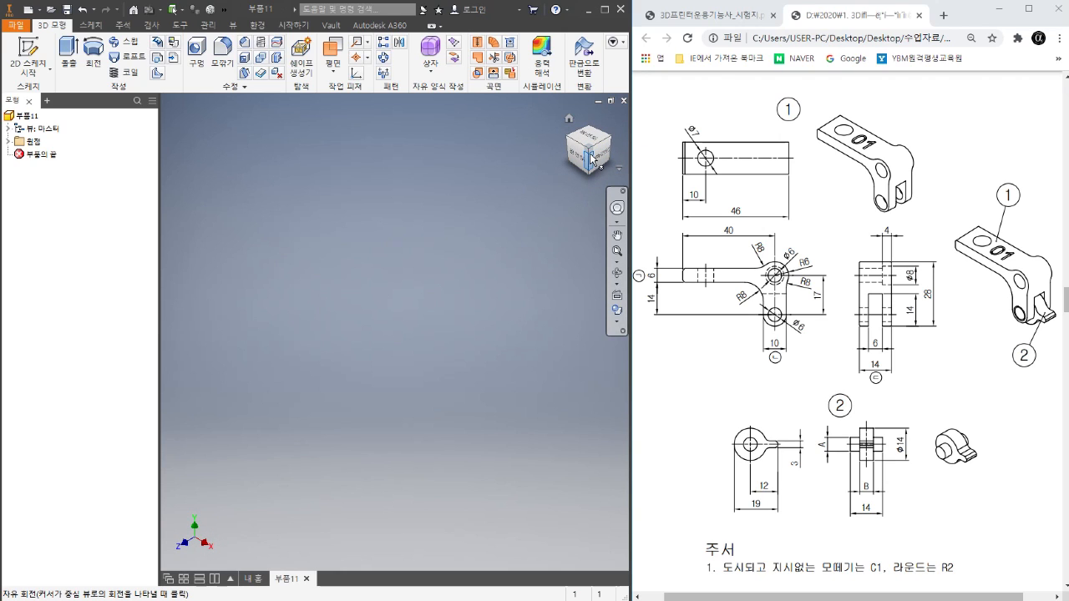
right_click(590, 154)
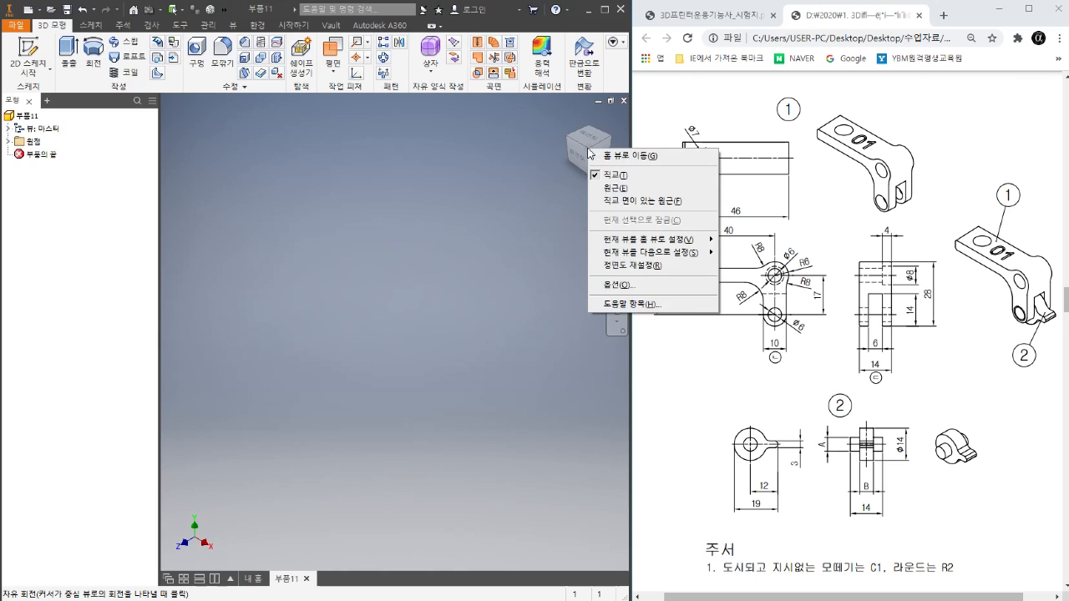
mouse_move(614, 242)
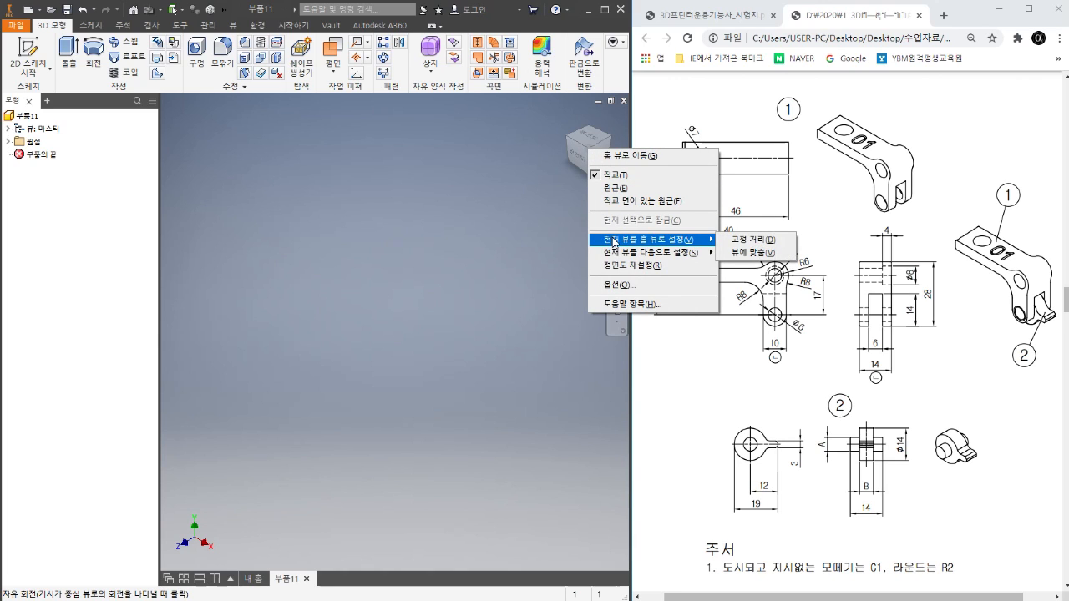
left_click(757, 254)
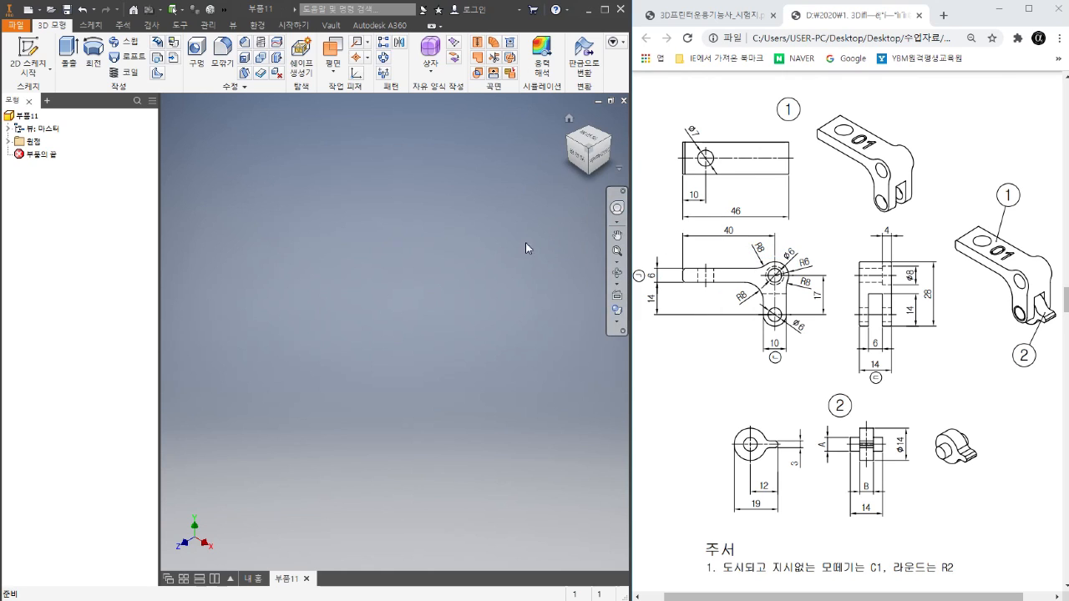
middle_click_drag(451, 311, 497, 255, "shift")
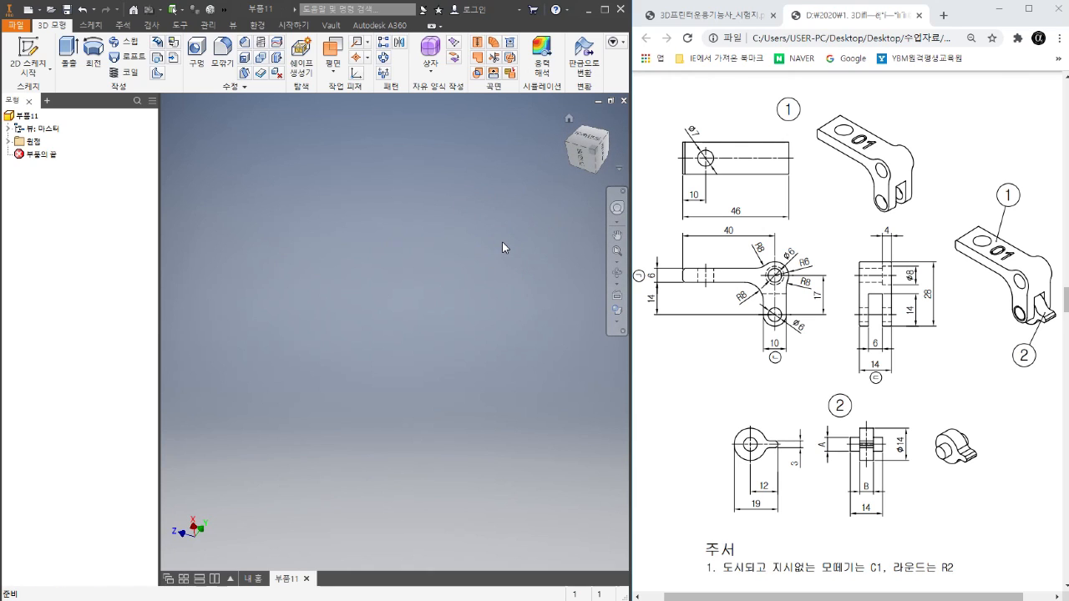
key("F6")
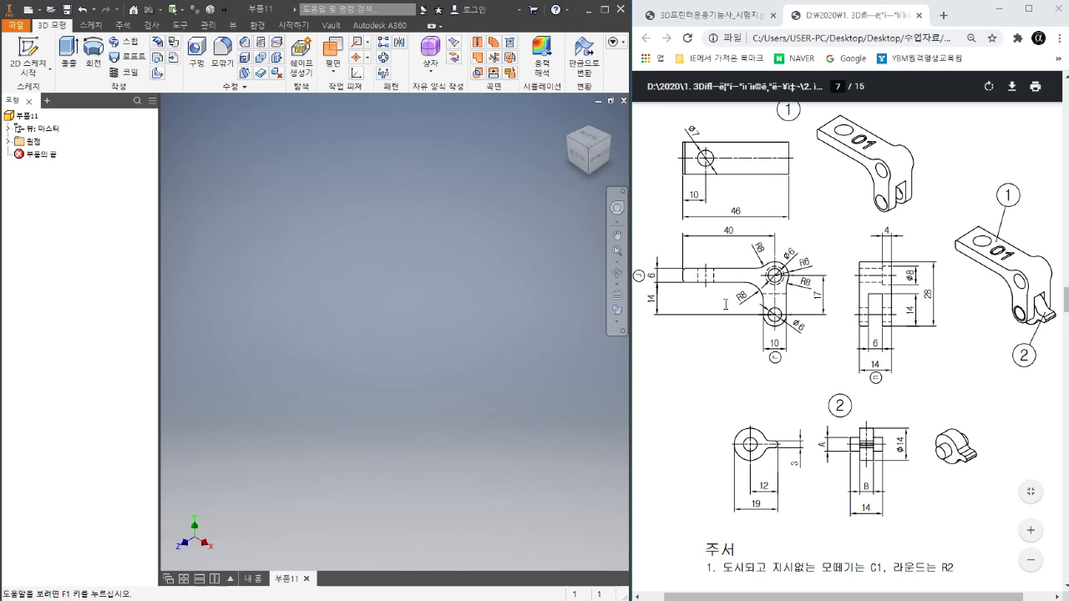
- Start a new 2D sketch on the XY plane for the front profile of part 1
scroll(682, 278, "up", 4, "ctrl")
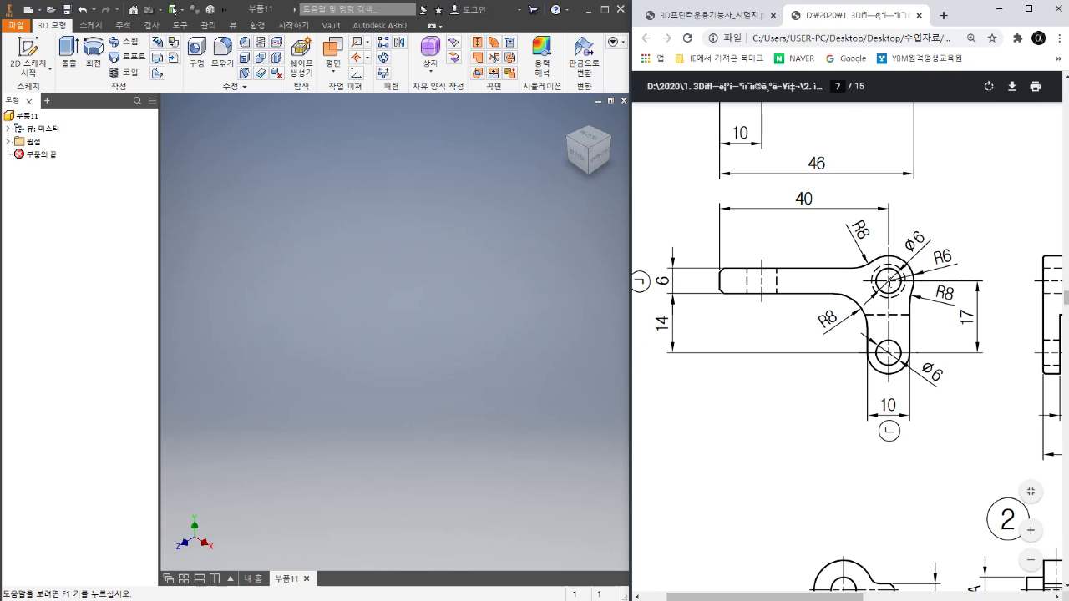
left_click(344, 234)
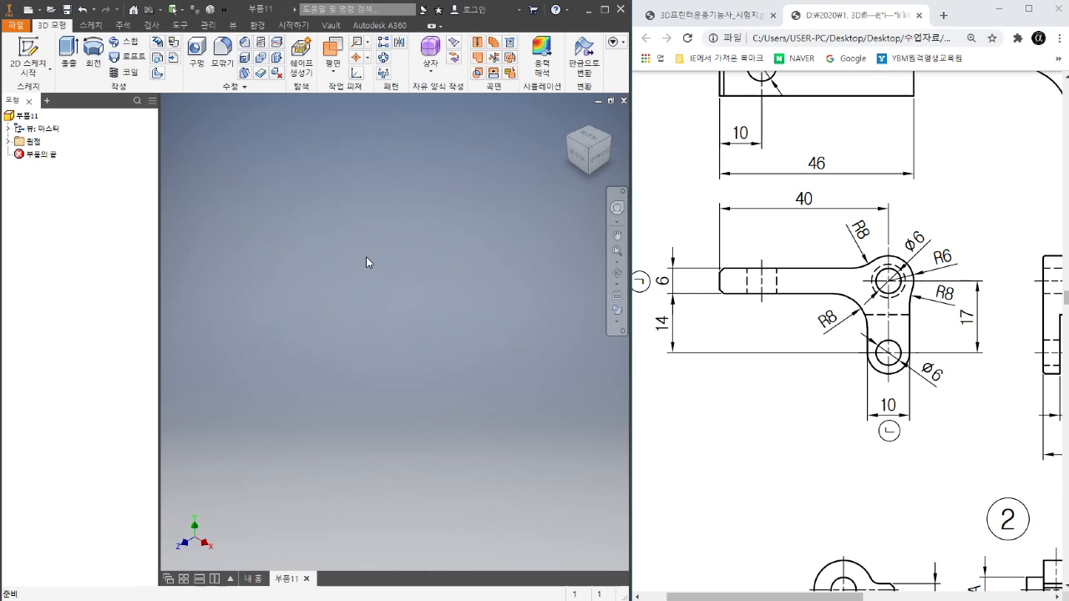
right_click(362, 262)
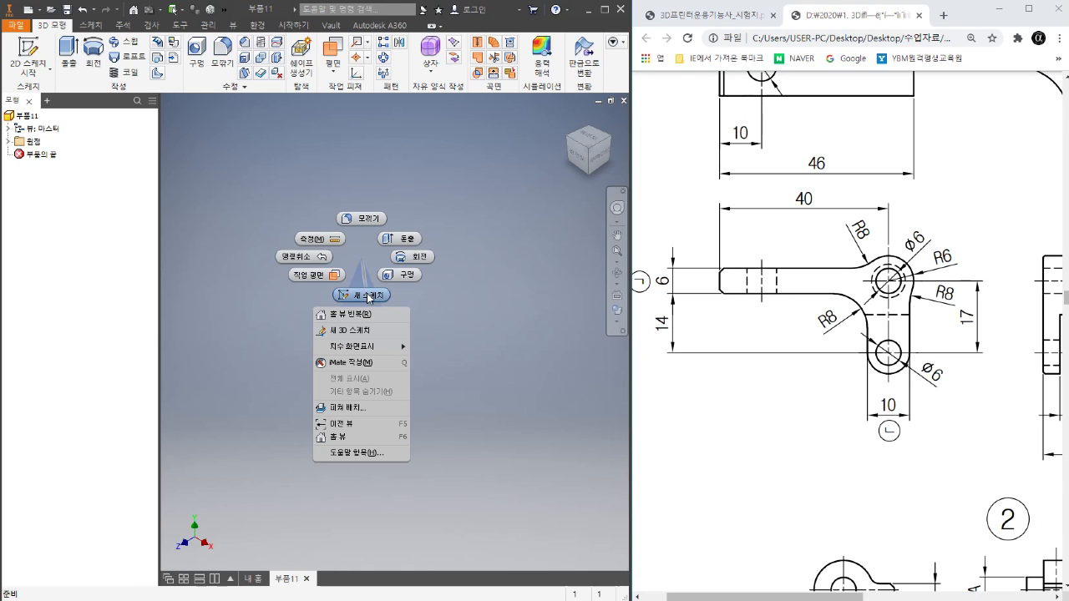
left_click(367, 293)
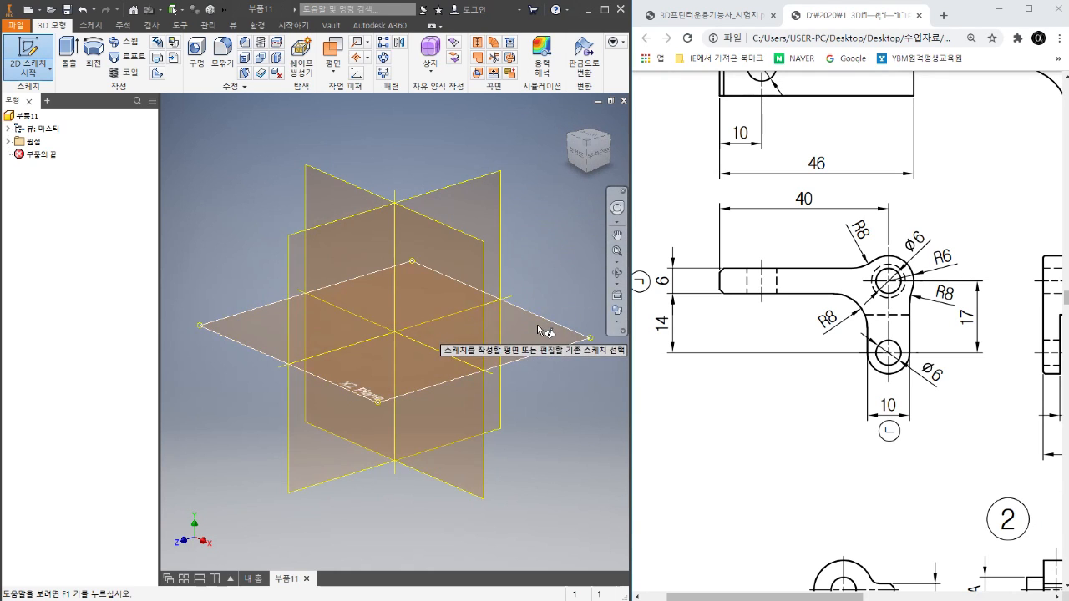
left_click(327, 196)
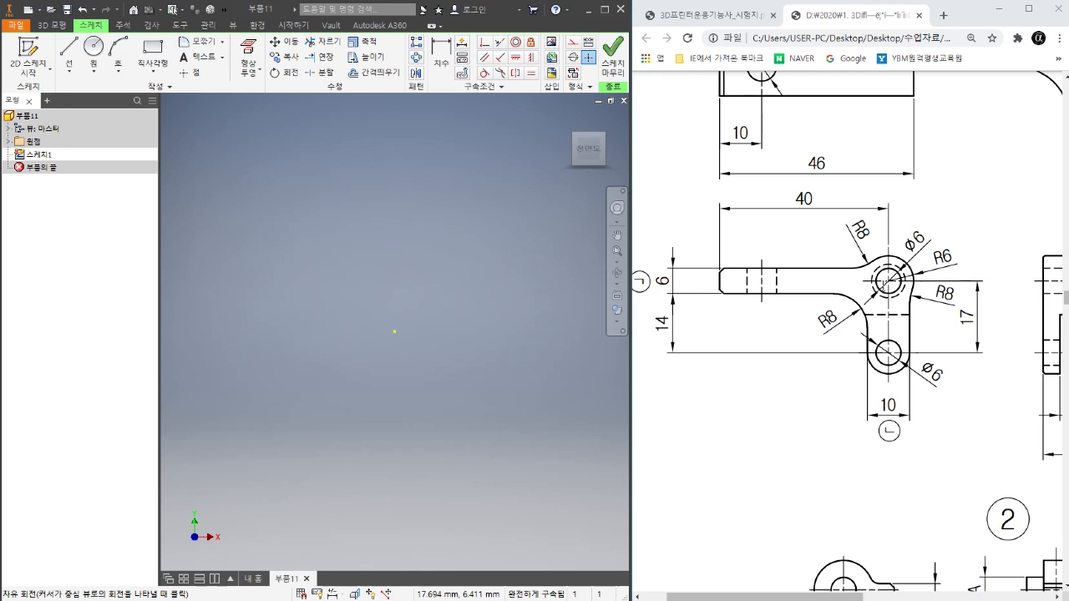
- Sketch a circle centred on the origin and dimension its diameter as 6 mm
scroll(893, 284, "up", 5, "ctrl")
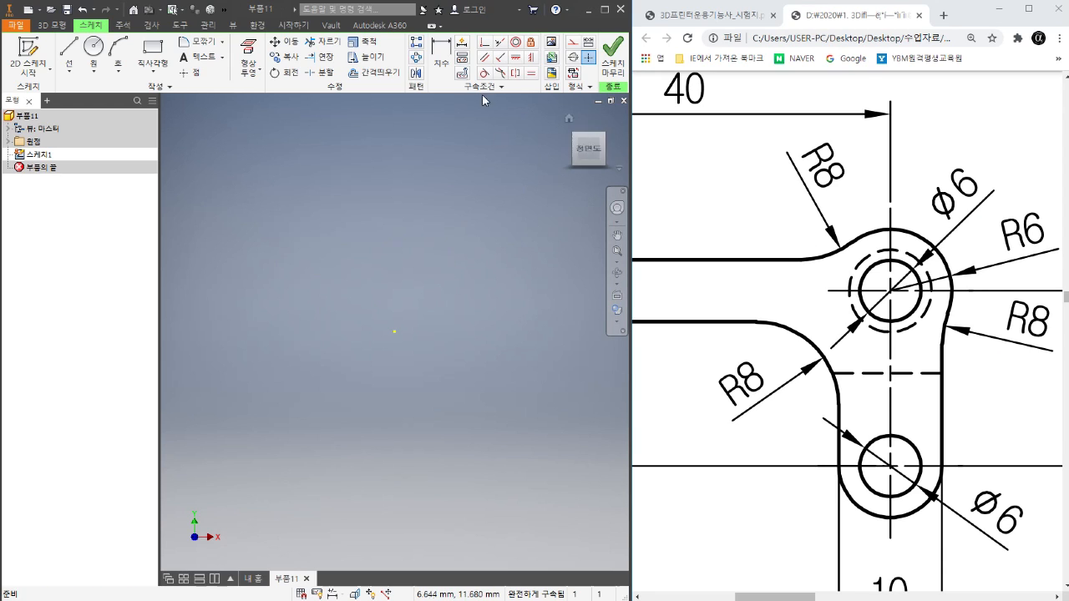
left_click(92, 48)
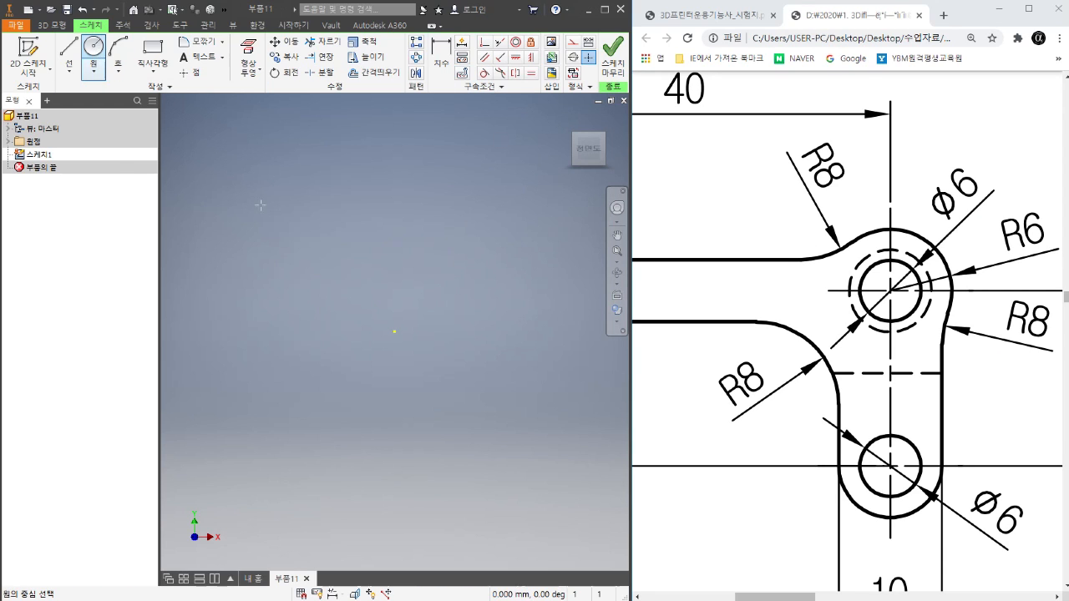
left_click(395, 333)
left_click(438, 356)
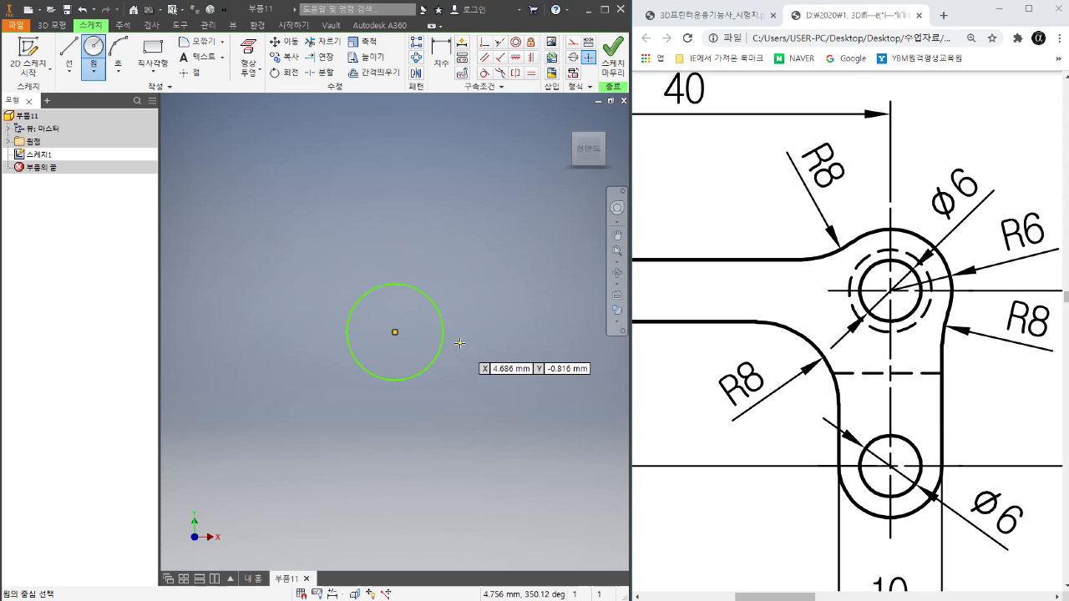
right_click(460, 242)
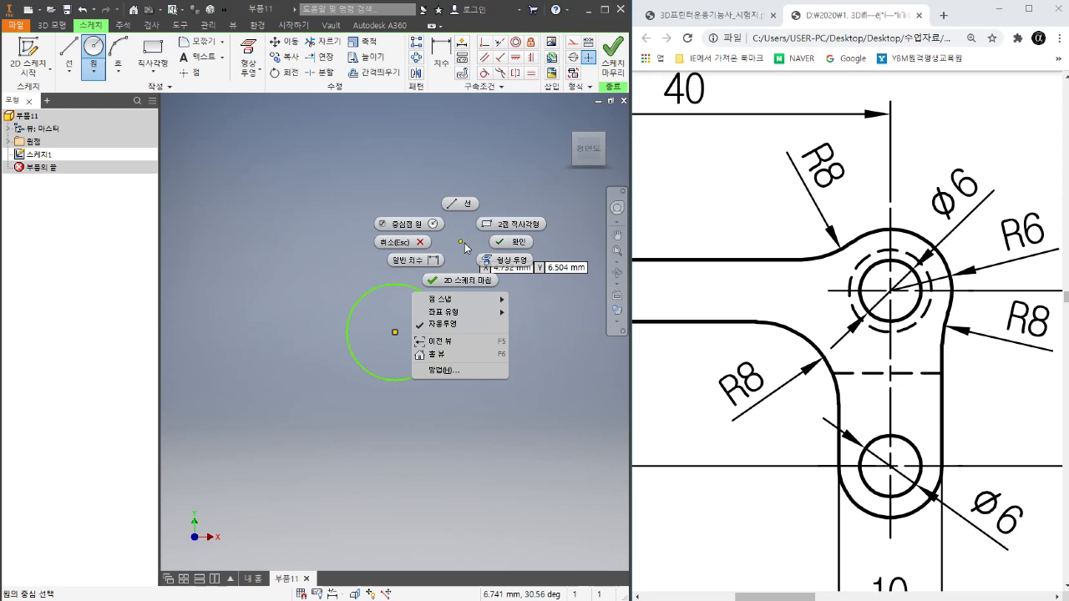
left_click(511, 241)
key("d")
left_click(425, 289)
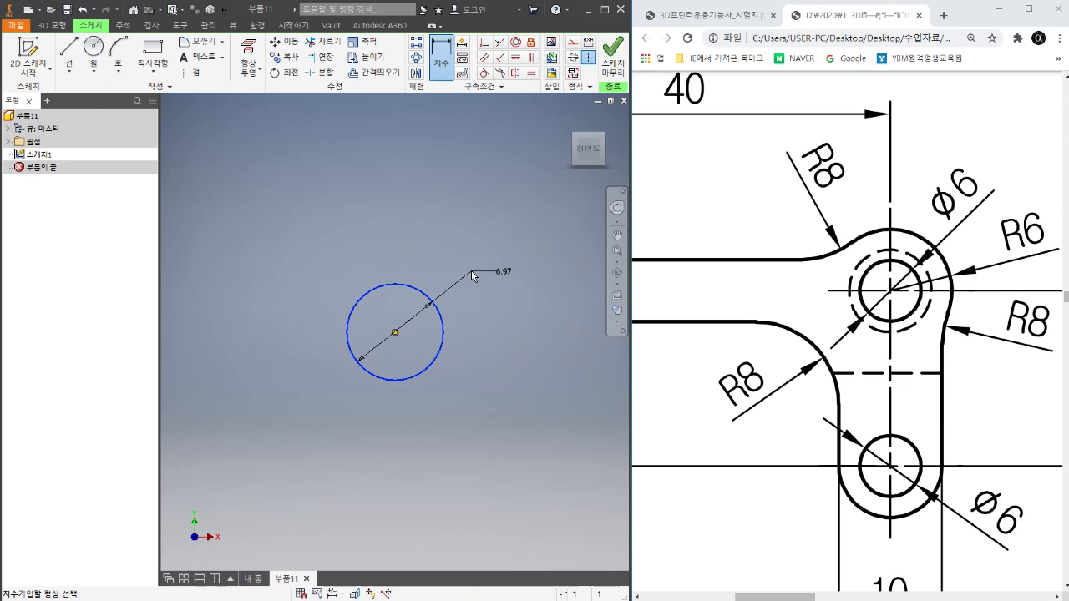
left_click(472, 270)
type("6.9697852")
key("Return")
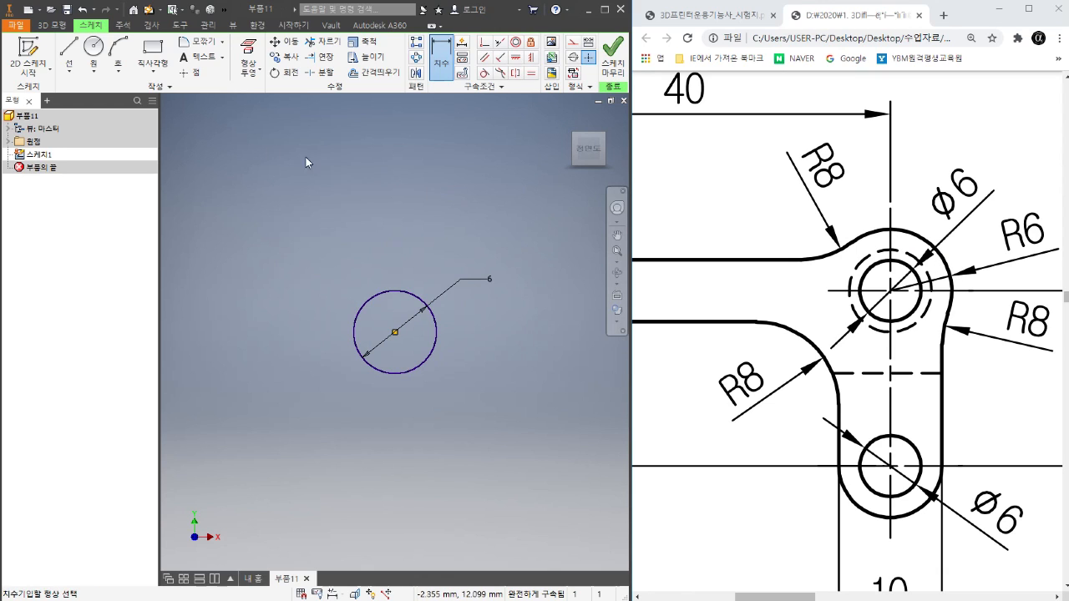
- Sketch a second circle concentric with the 6 mm hole at the origin, about 9.7 mm in diameter
left_click(93, 47)
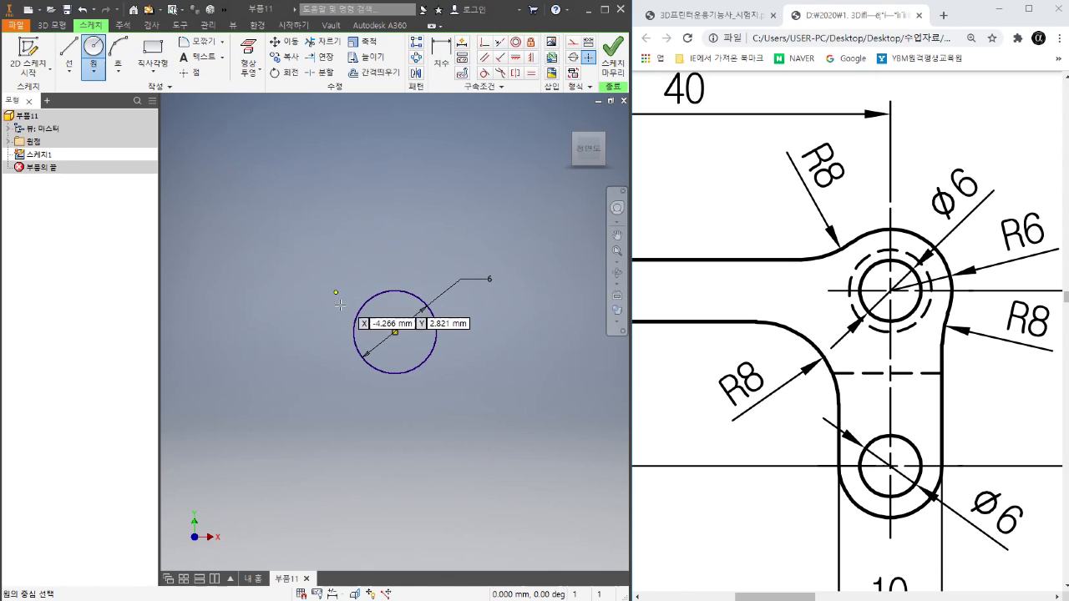
left_click(395, 331)
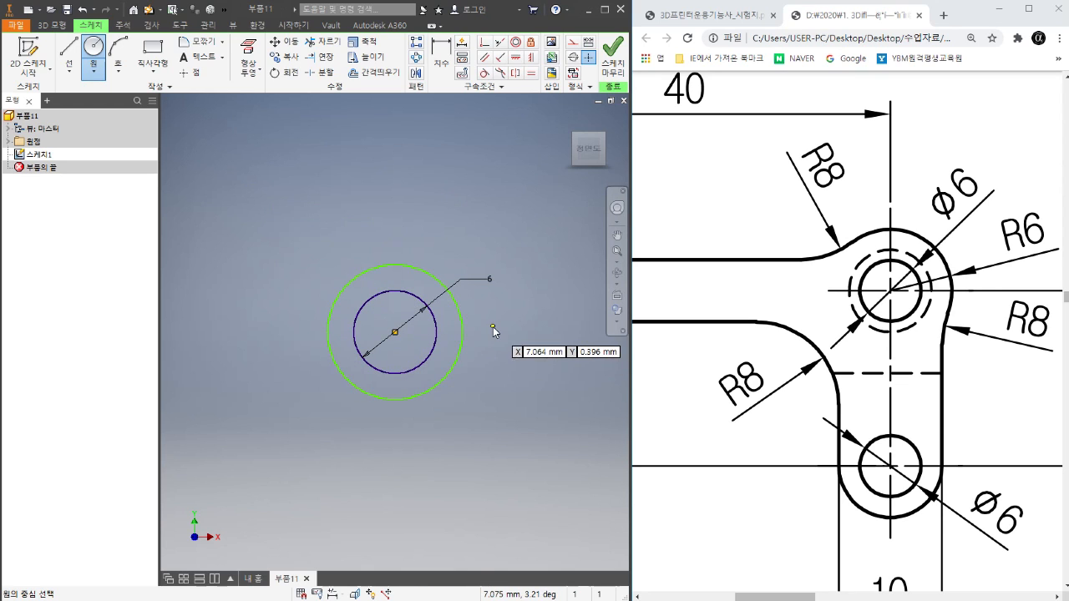
right_click(464, 343)
left_click(455, 309)
left_click(455, 308)
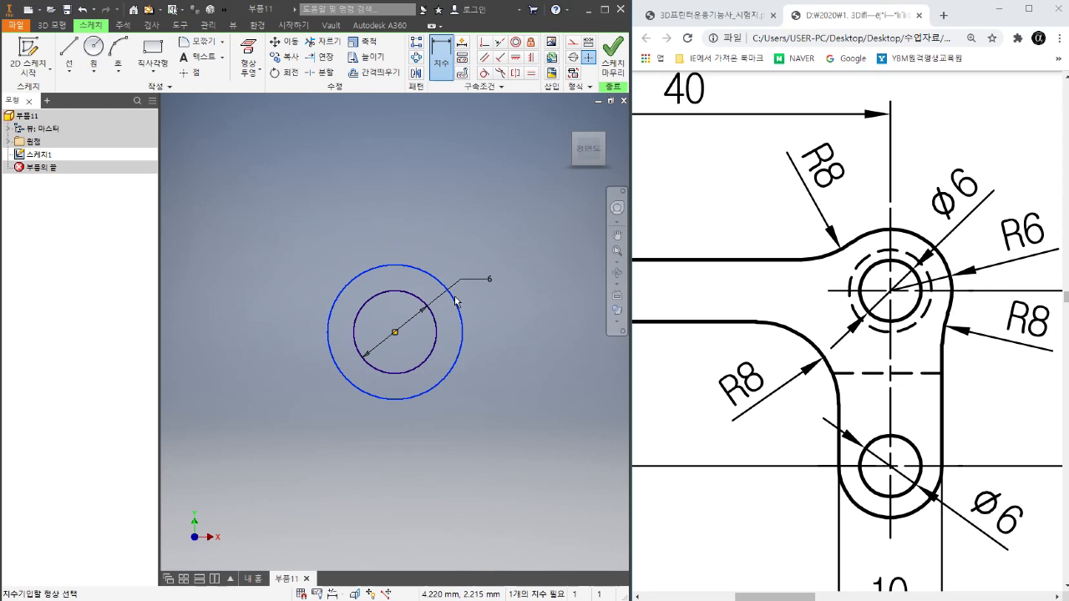
left_click(452, 251)
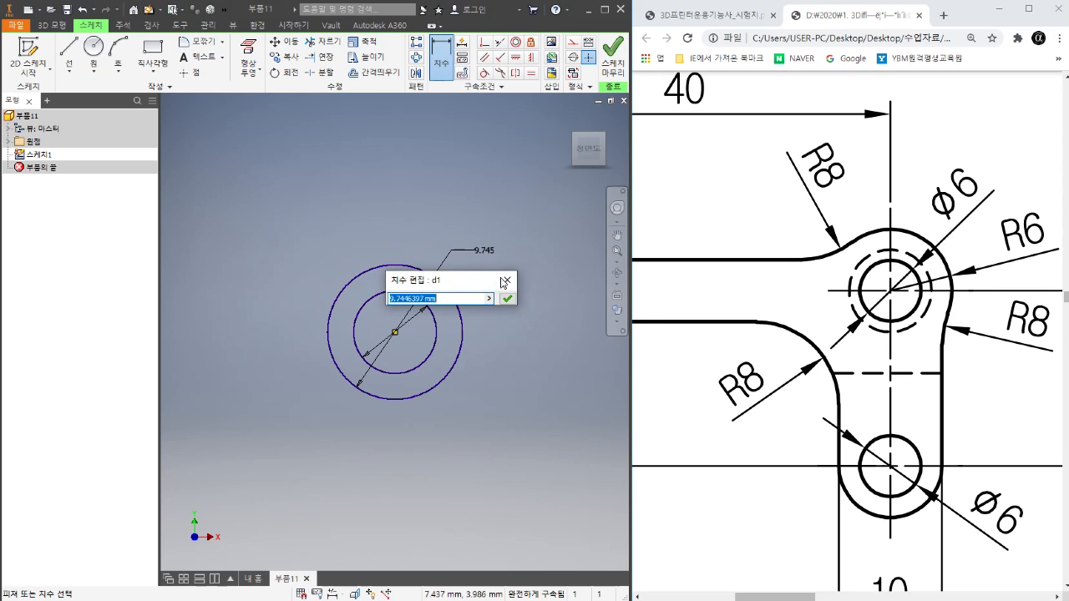
left_click(507, 280)
key("Escape")
left_click(485, 253)
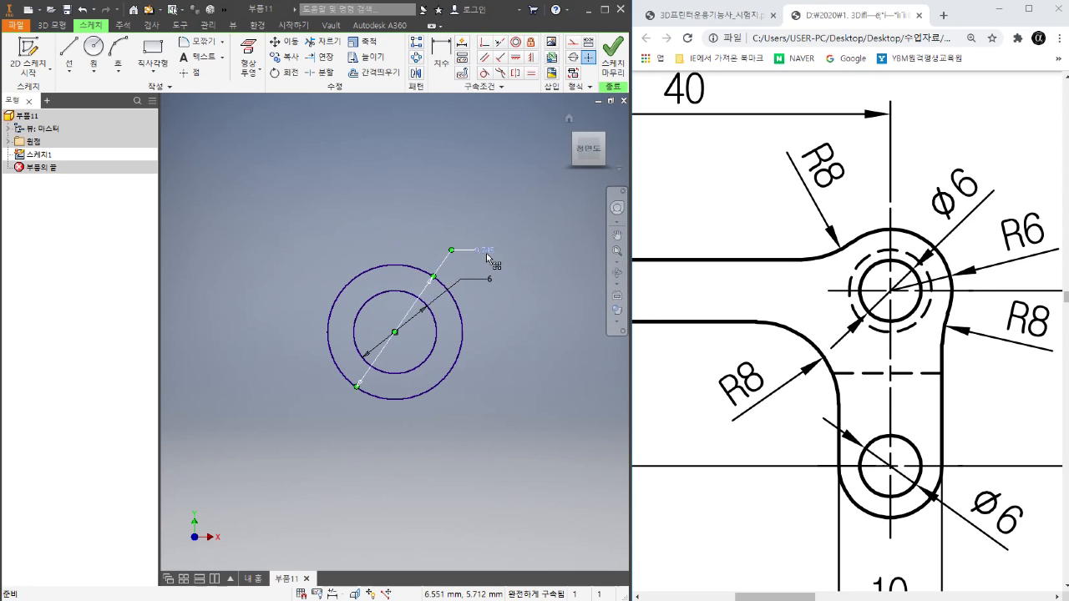
key("Delete")
- Dimension the outer circle with a radius-type dimension and set it to 6 mm
right_click(454, 223)
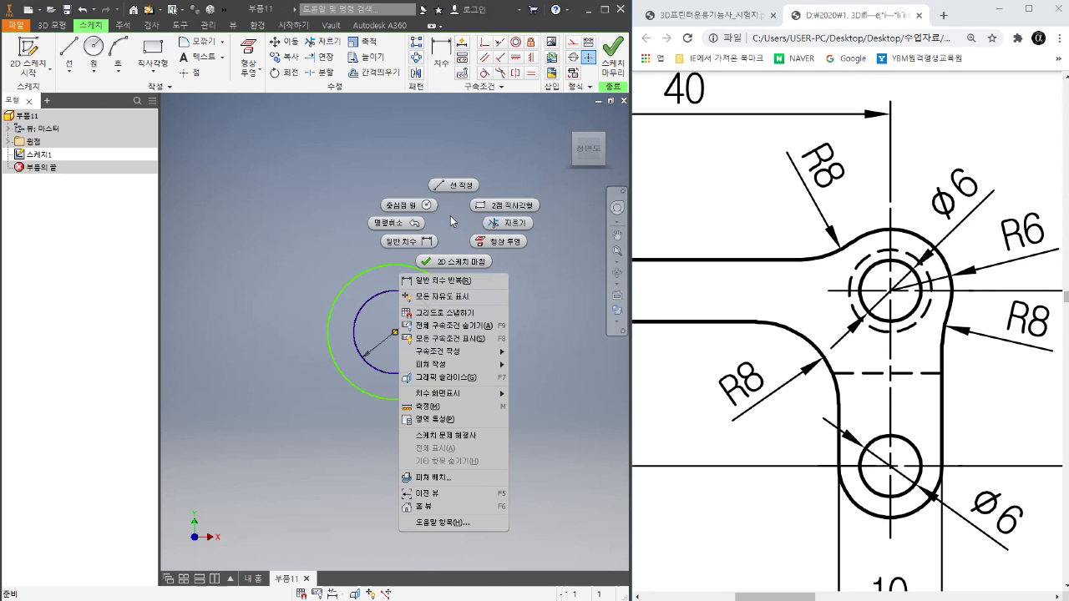
left_click(408, 241)
left_click(429, 275)
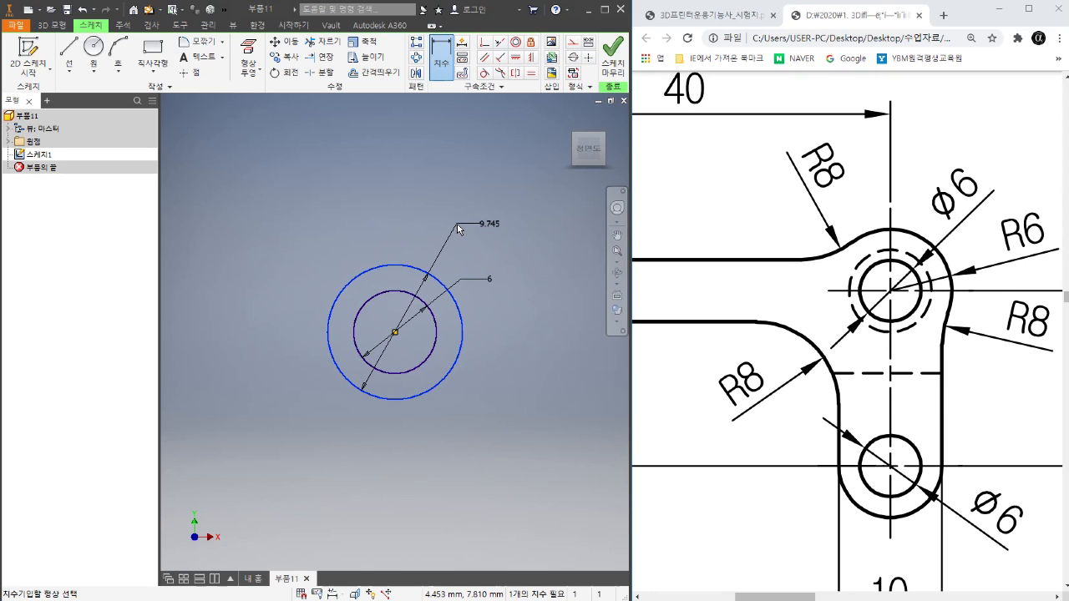
right_click(457, 228)
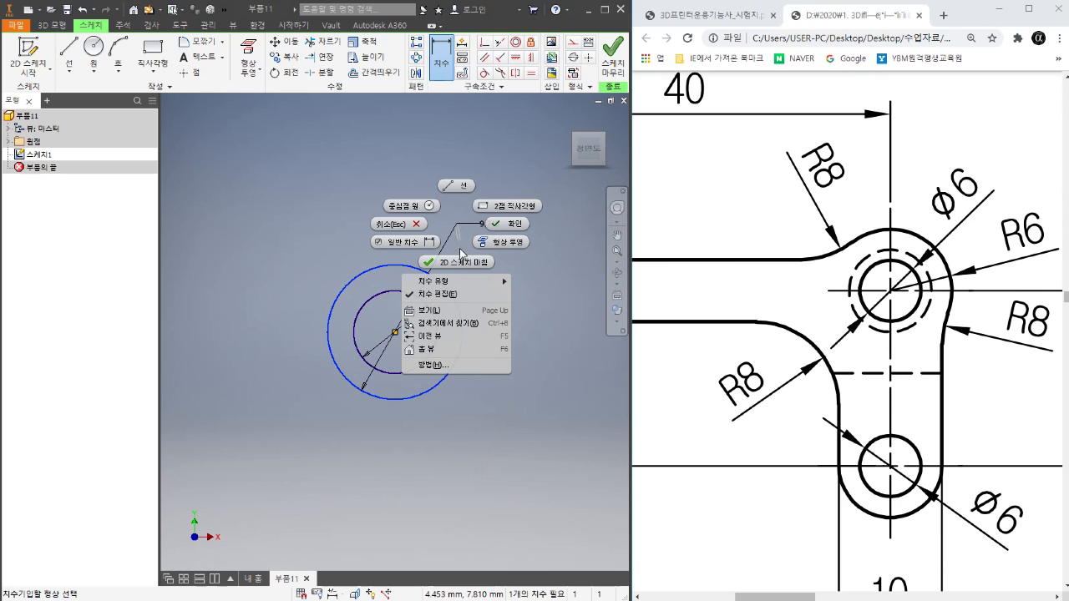
mouse_move(463, 282)
left_click(529, 284)
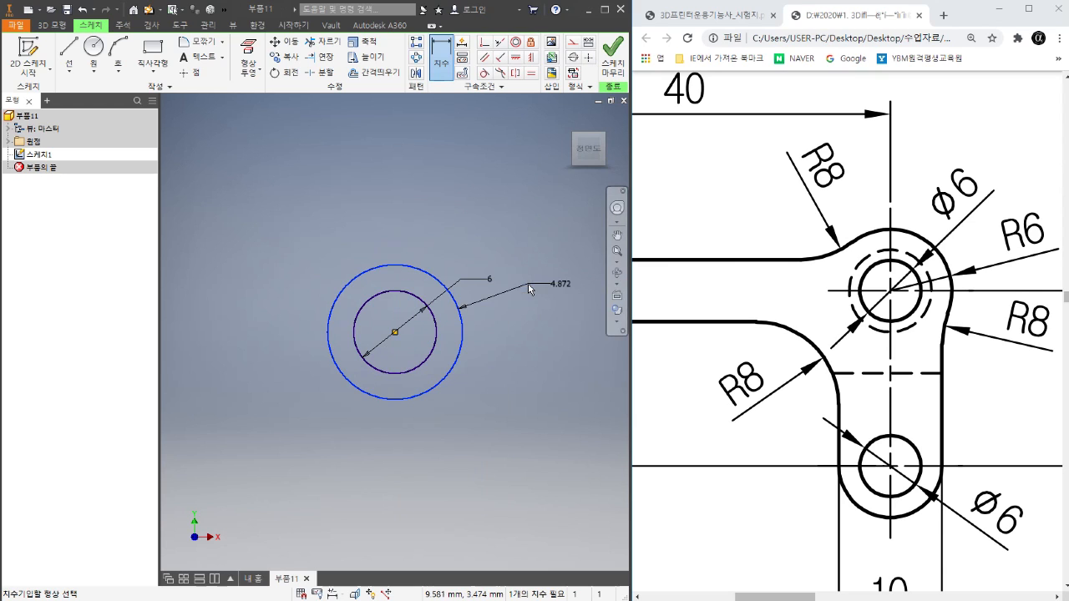
left_click(458, 264)
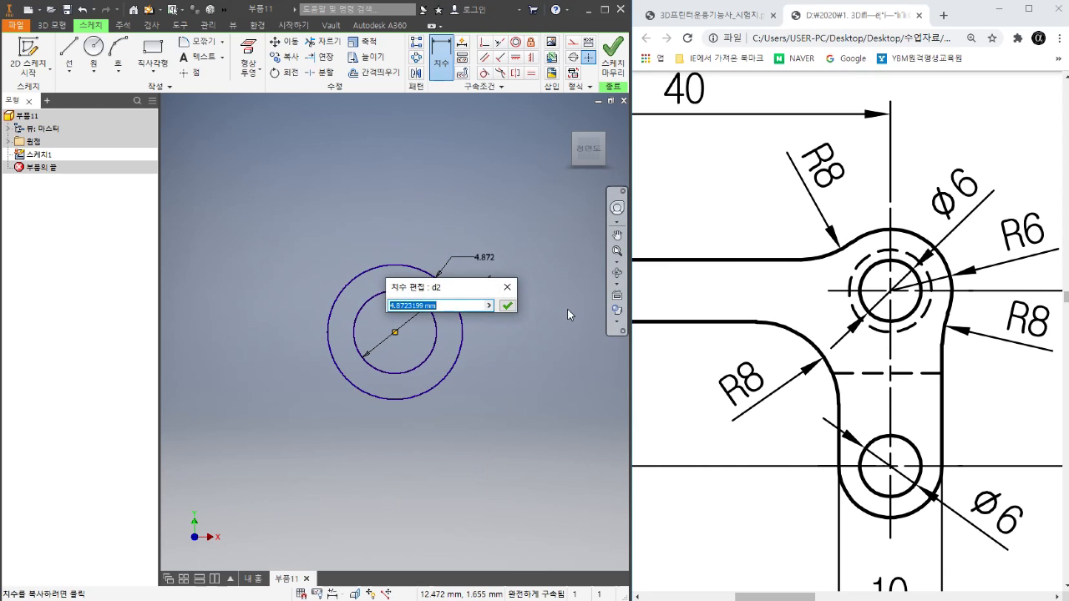
type("6")
key("Return")
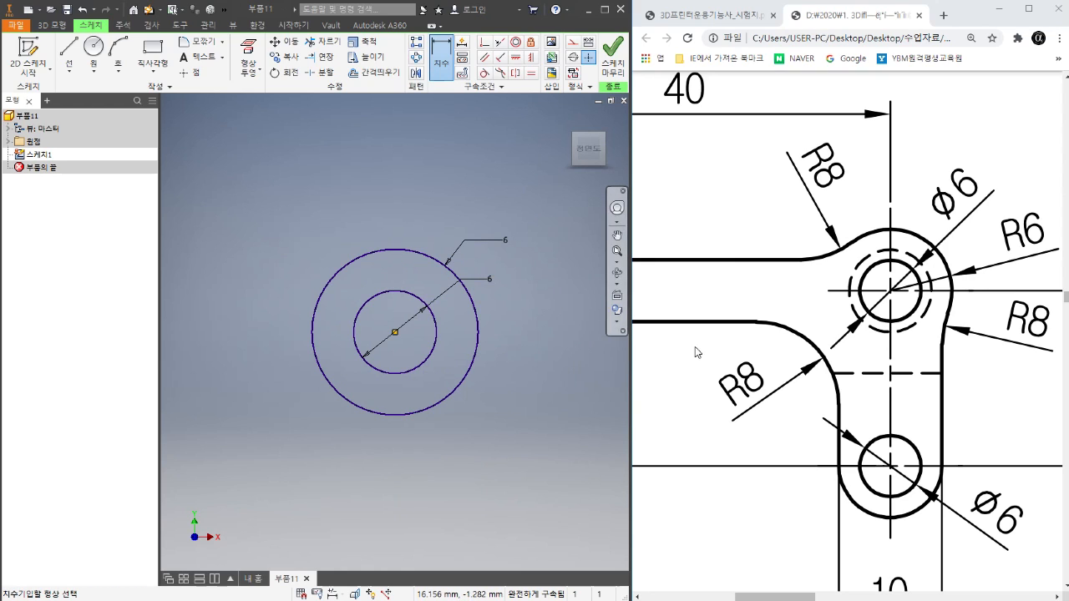
- Sketch a vertical centre-to-centre slot below and to the left of the two concentric circles for the lower arm
left_click(756, 233)
scroll(785, 241, "down", 1)
scroll(807, 246, "up", 1)
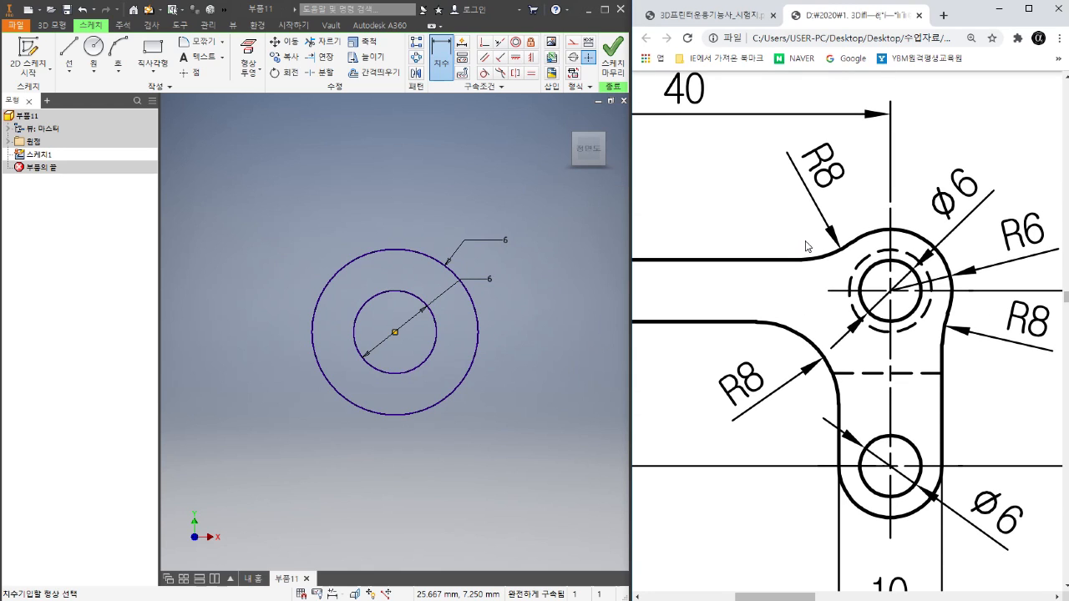
scroll(806, 246, "down", 2, "ctrl")
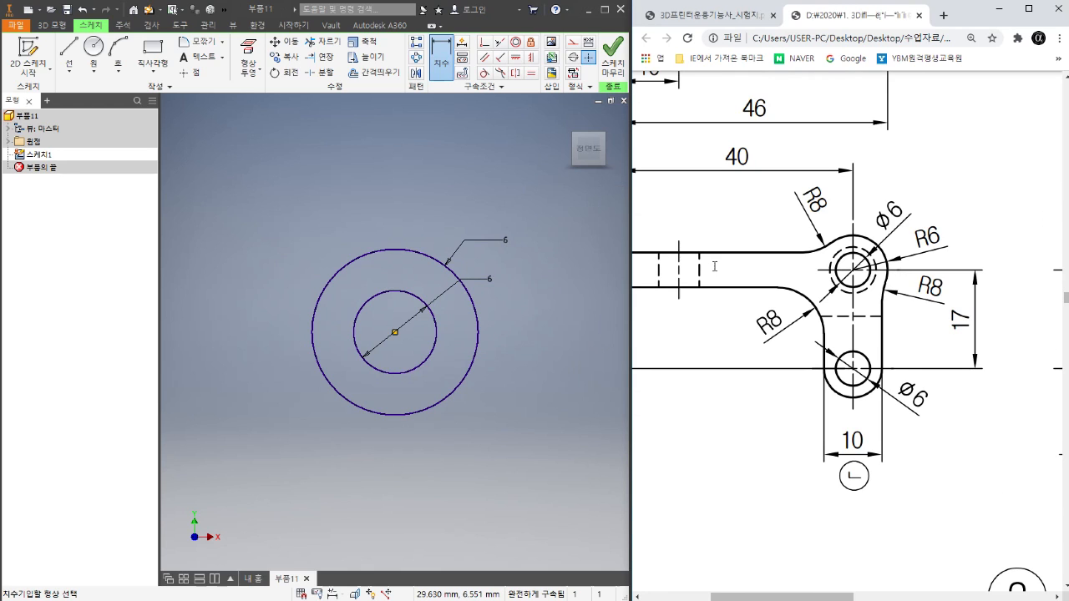
left_click_drag(832, 598, 797, 598)
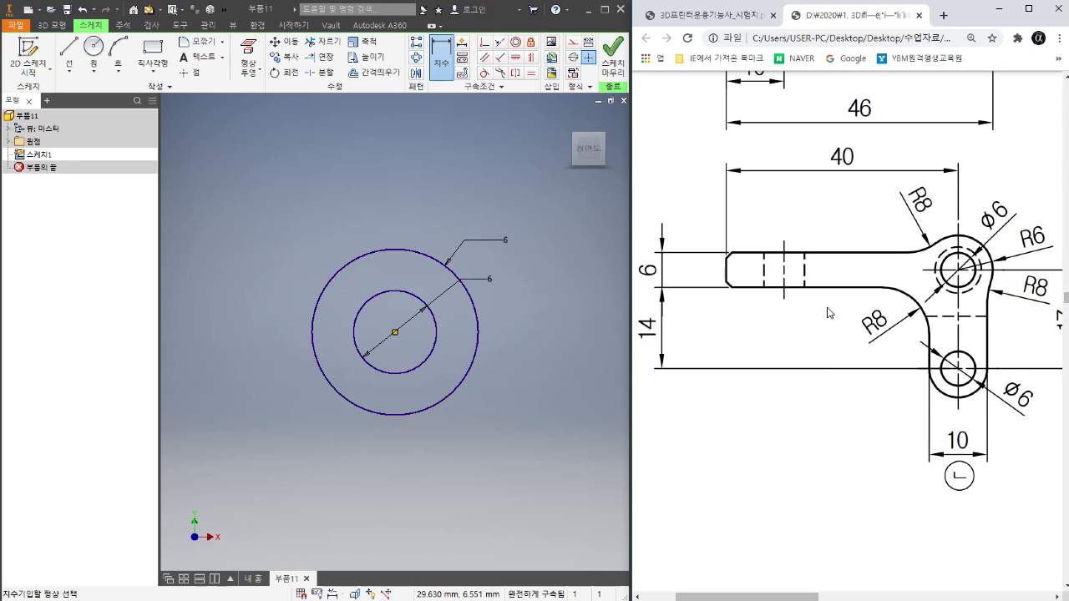
left_click(154, 75)
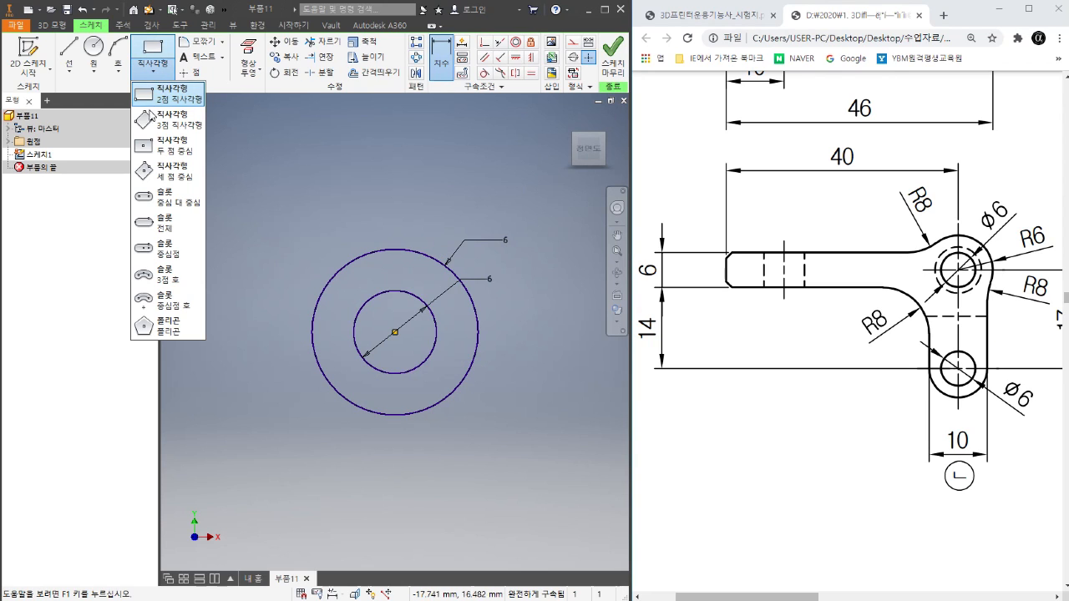
left_click(165, 206)
scroll(405, 205, "down", 3)
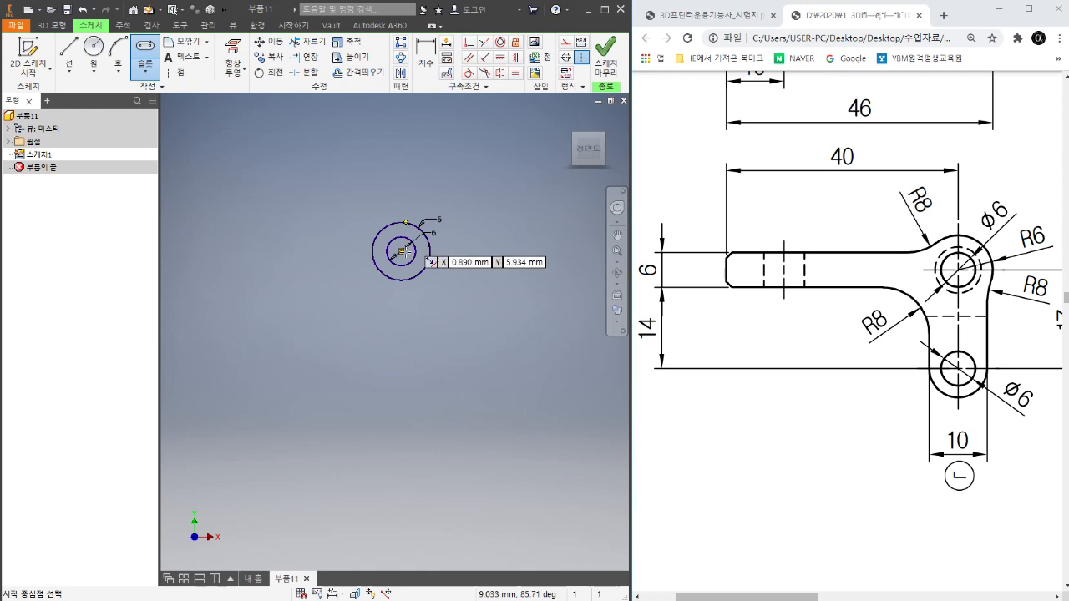
left_click(348, 282)
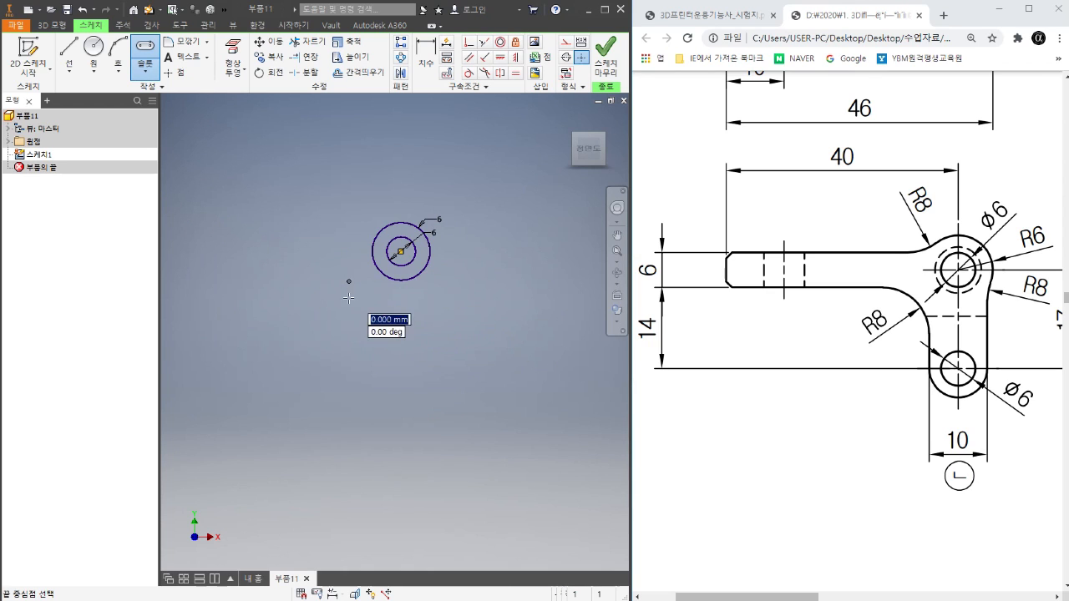
left_click(348, 385)
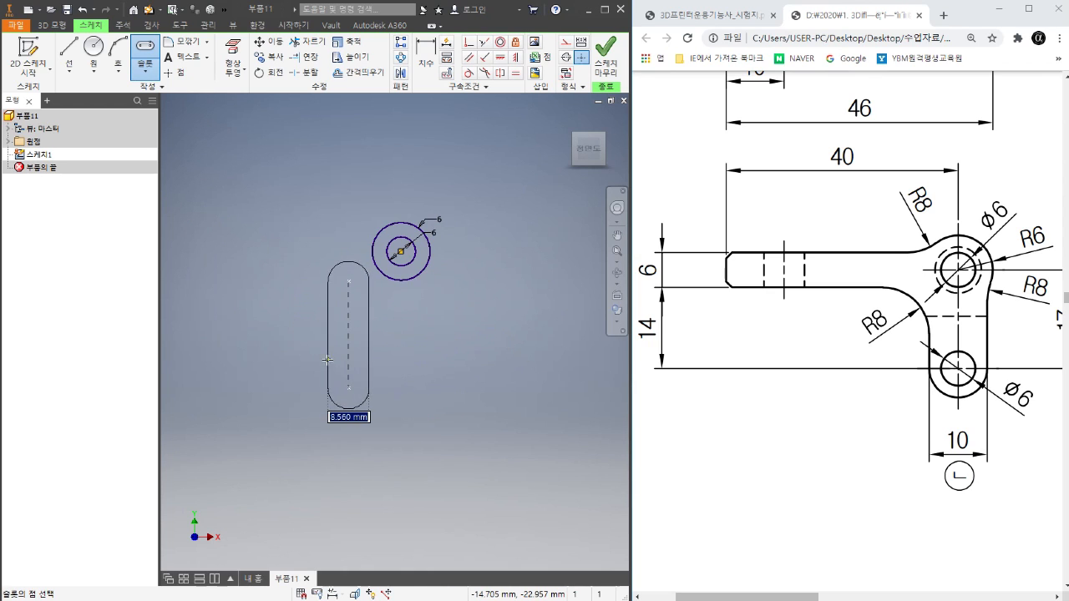
left_click(325, 376)
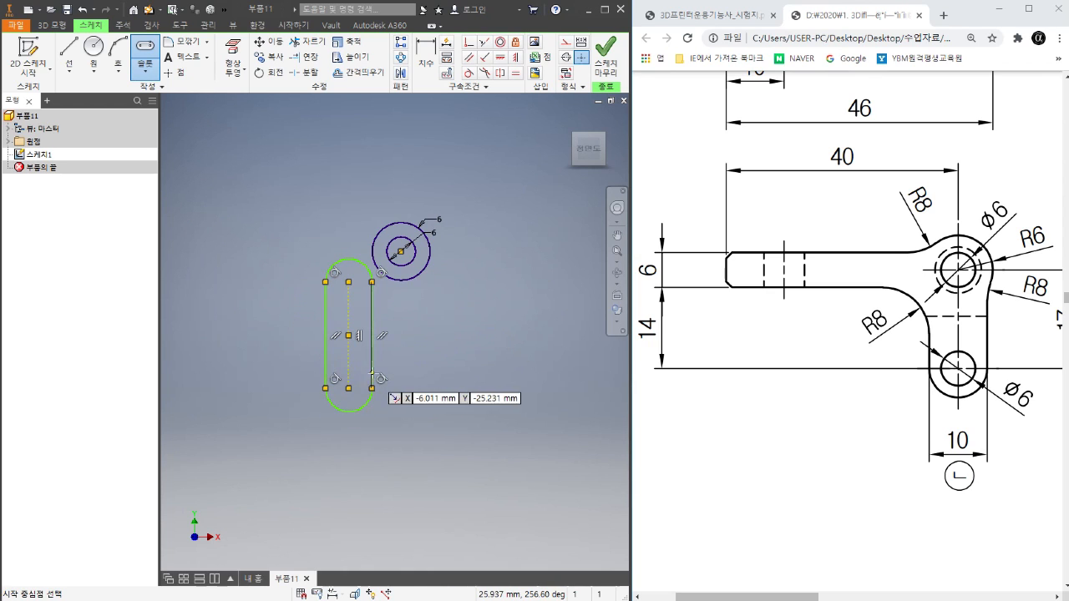
right_click(434, 305)
left_click(476, 321)
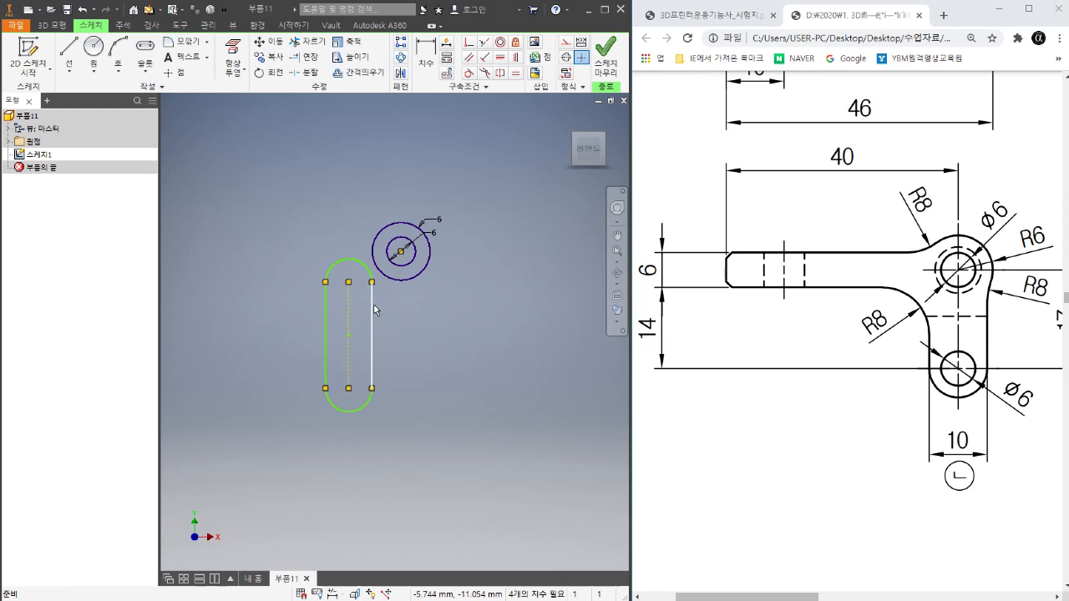
- Delete the upper end arc of the slot, leaving its side lines and lower arc
scroll(372, 305, "up", 3)
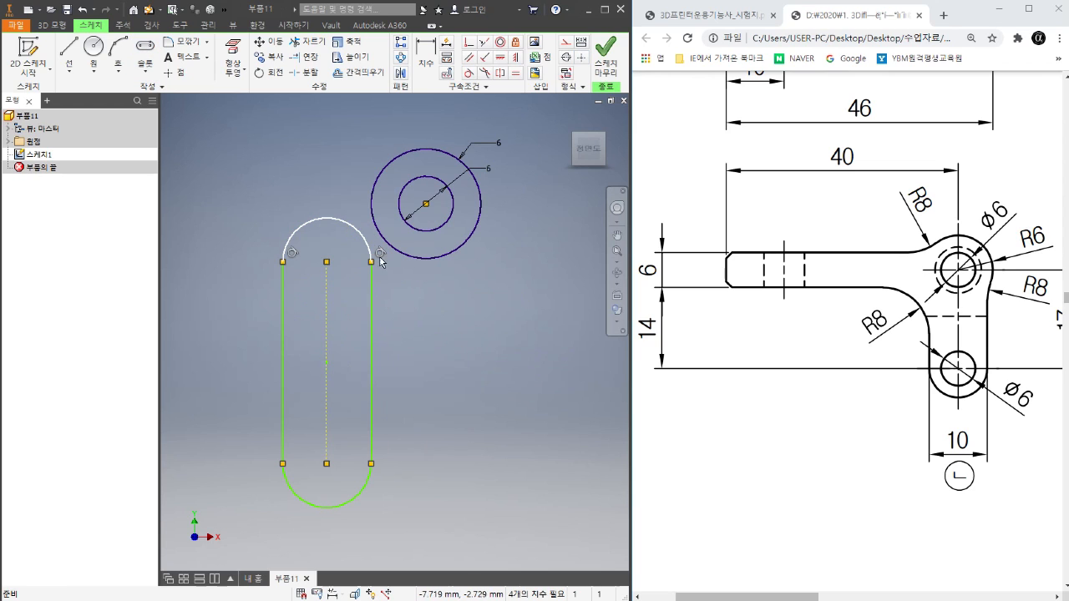
left_click(345, 223)
key("Delete")
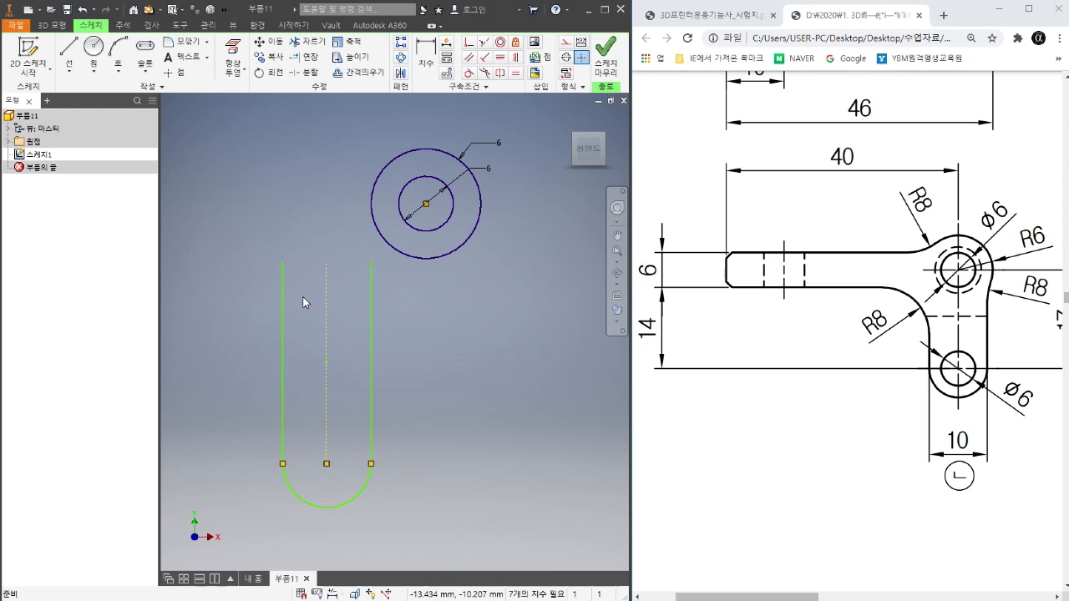
- Constrain the open slot's right side line to vertical, and stretch both side lines upward while narrowing the slot to about 4 mm
mouse_move(365, 498)
left_mouse_down()
mouse_move(376, 439)
mouse_move(359, 472)
mouse_move(372, 455)
mouse_move(372, 493)
left_mouse_up()
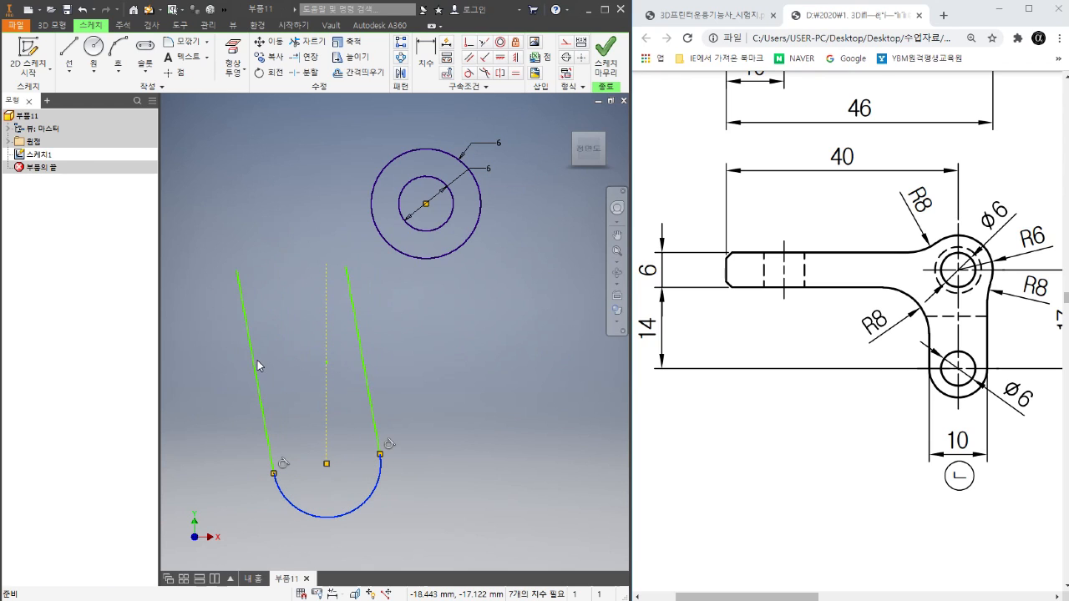
left_click(409, 365)
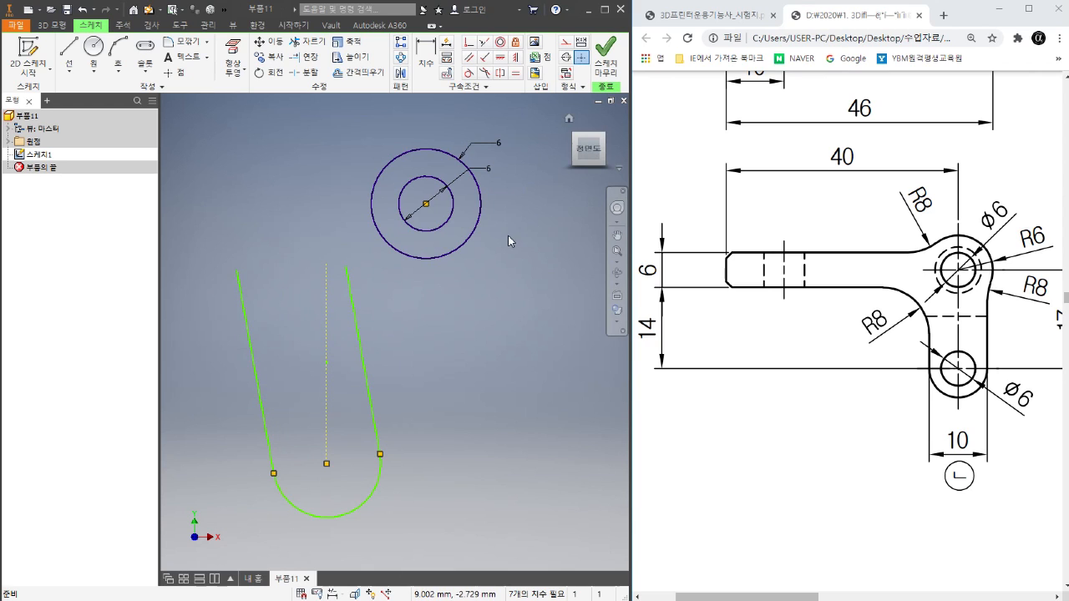
left_click(516, 58)
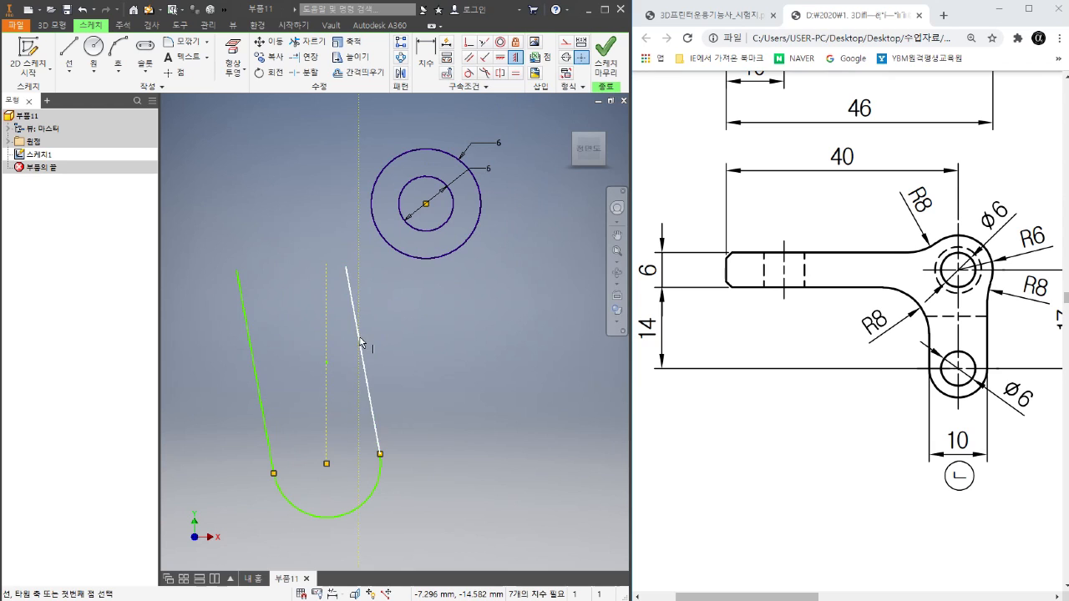
left_click(358, 343)
right_click(424, 318)
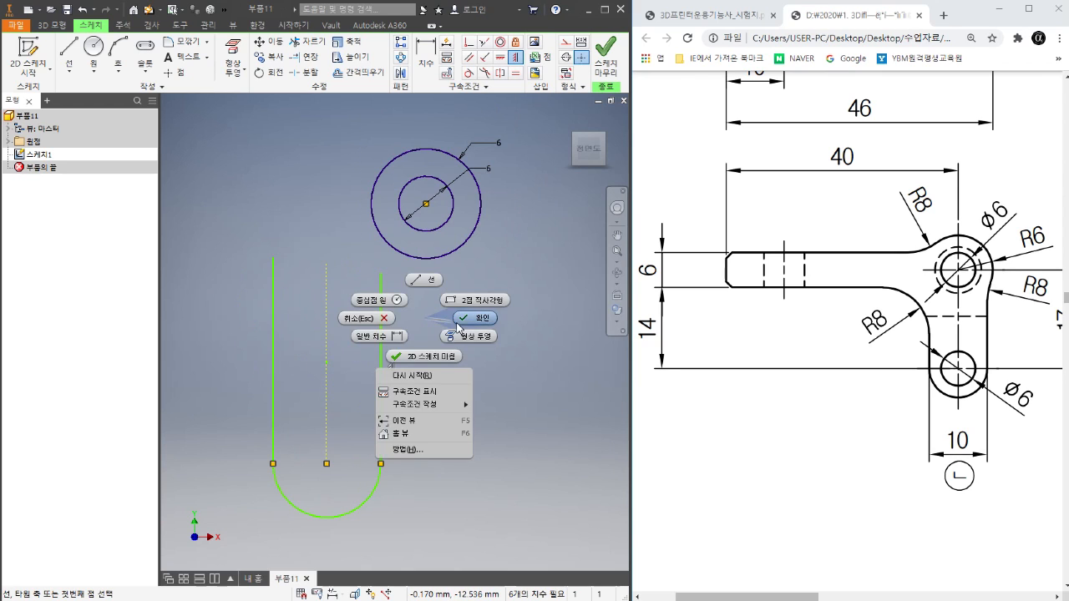
left_click(449, 324)
mouse_move(382, 276)
left_mouse_down()
mouse_move(368, 251)
mouse_move(324, 244)
mouse_move(283, 180)
left_mouse_up()
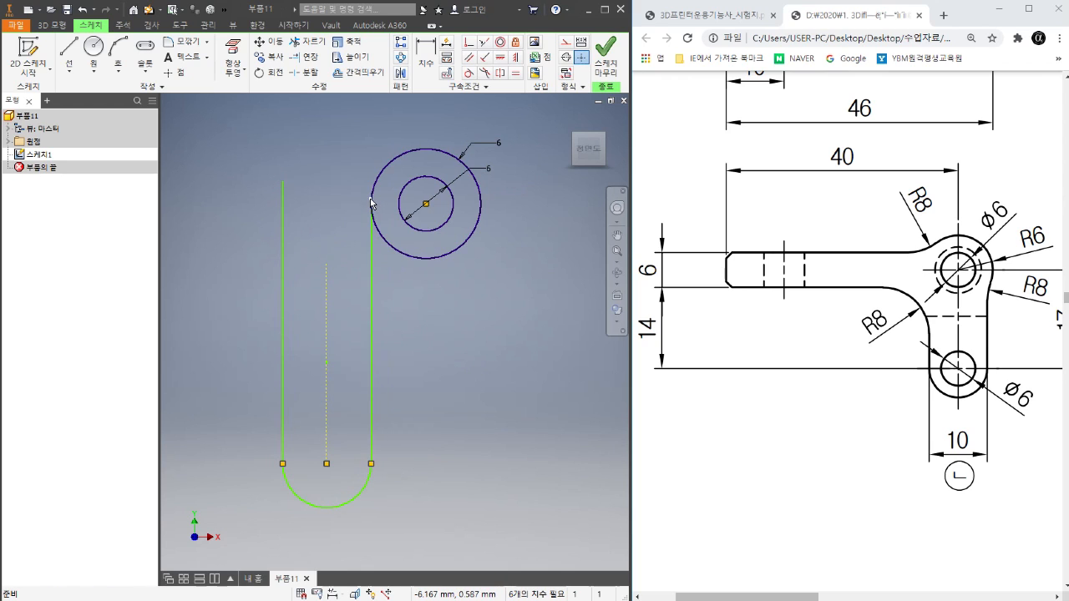
left_click_drag(371, 202, 345, 165)
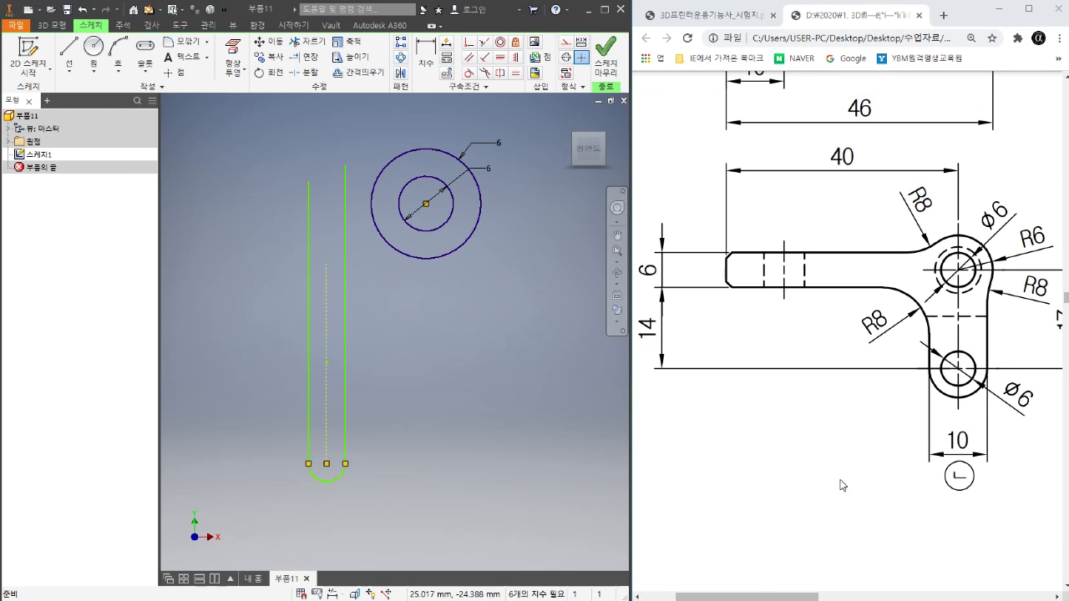
- Dimension the vertical distance from the hole centre at the origin to the slot's lower arc centre as 17 mm
left_click_drag(762, 595, 808, 596)
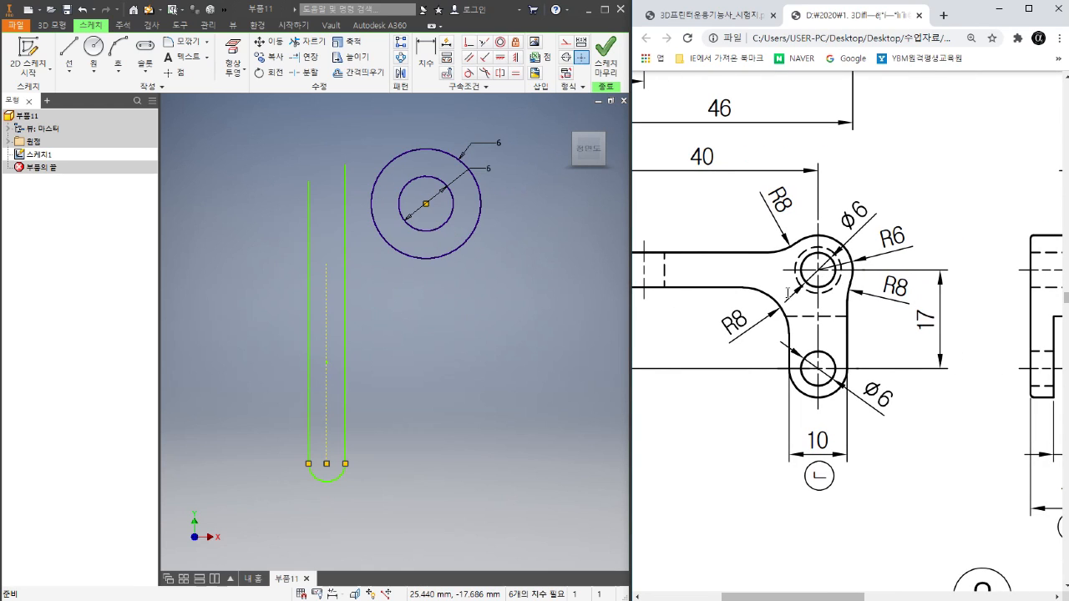
left_click(425, 58)
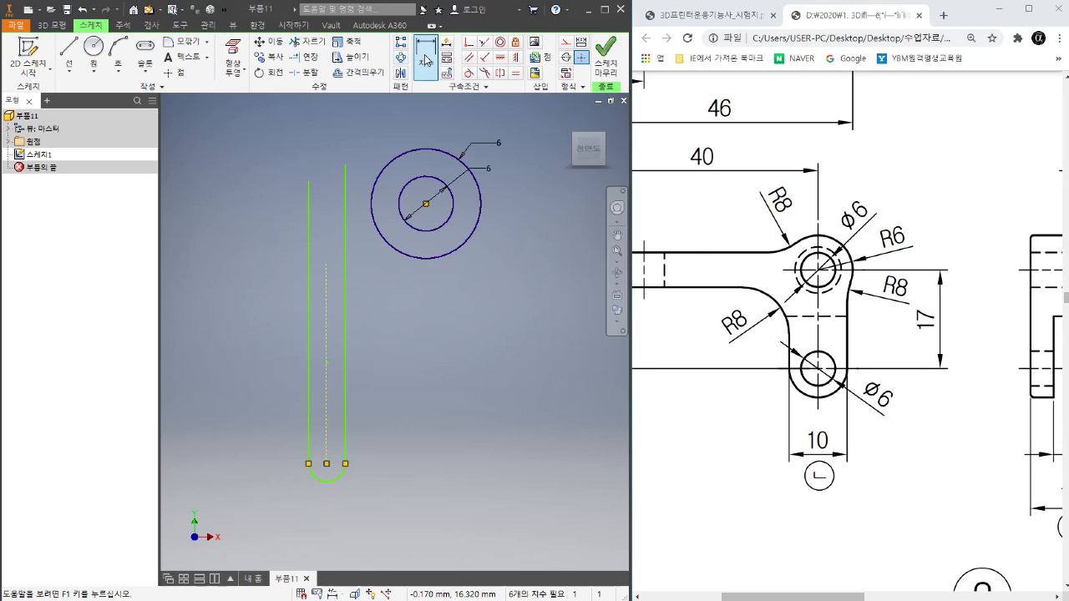
left_click(457, 223)
left_click(341, 480)
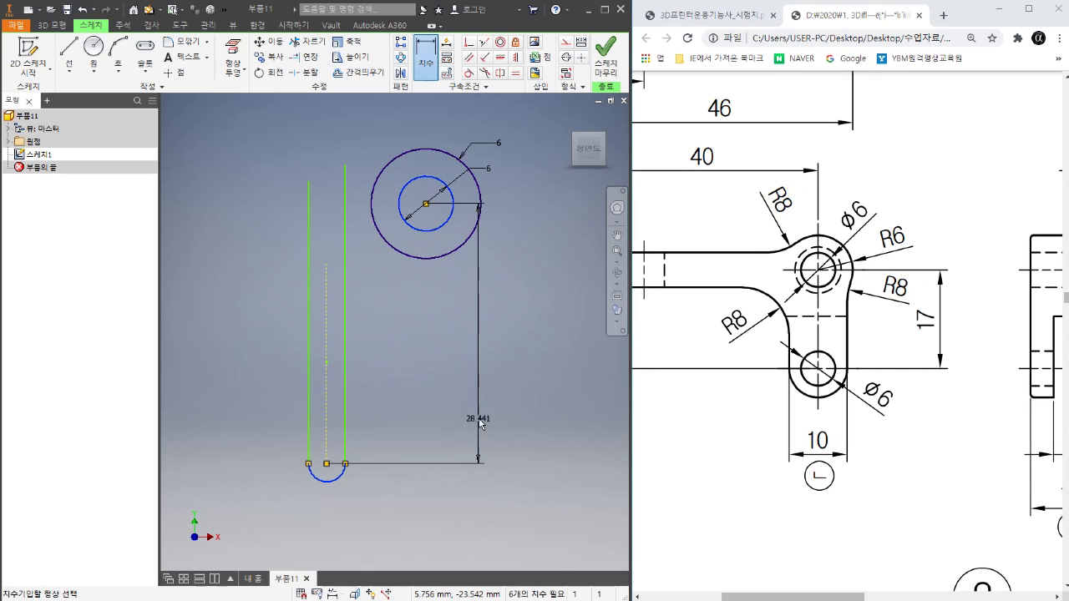
left_click(555, 393)
type("1")
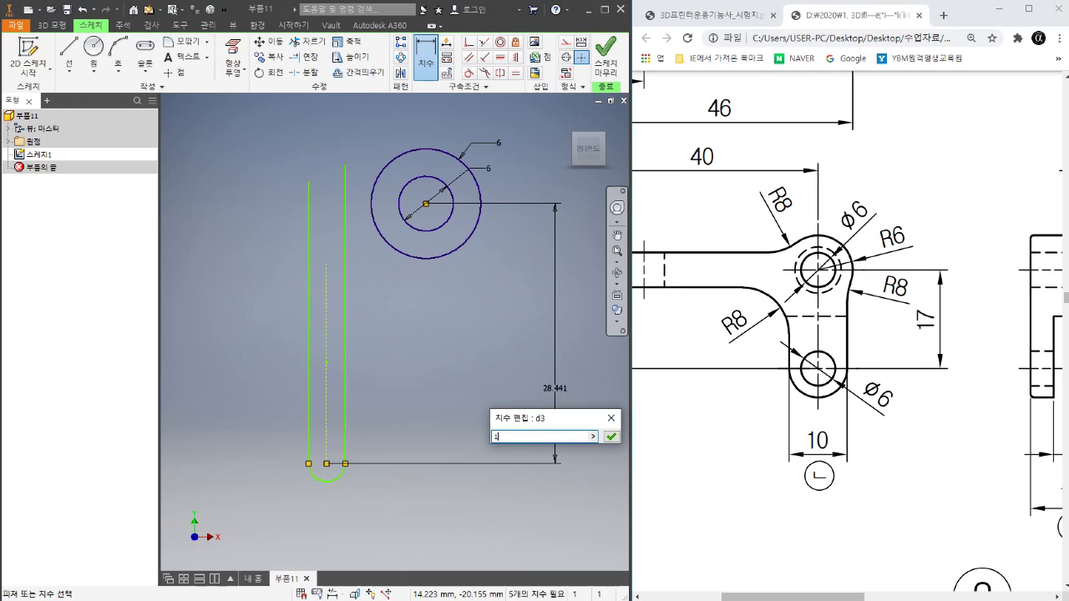
type("7")
key("Return")
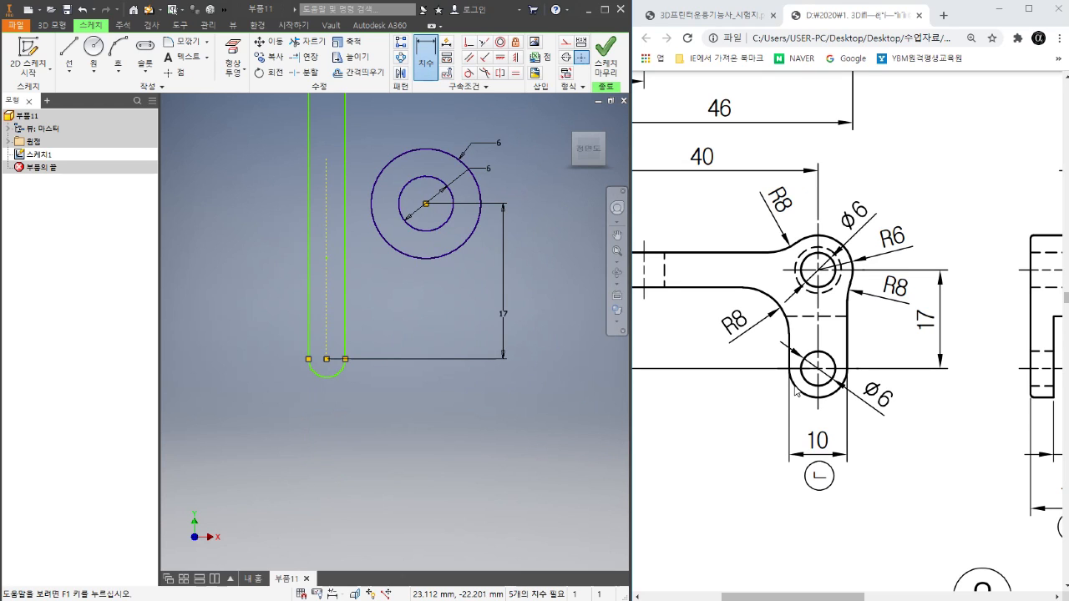
- Dimension the open slot's lower end arc as a diameter of 10 mm
left_click(327, 376)
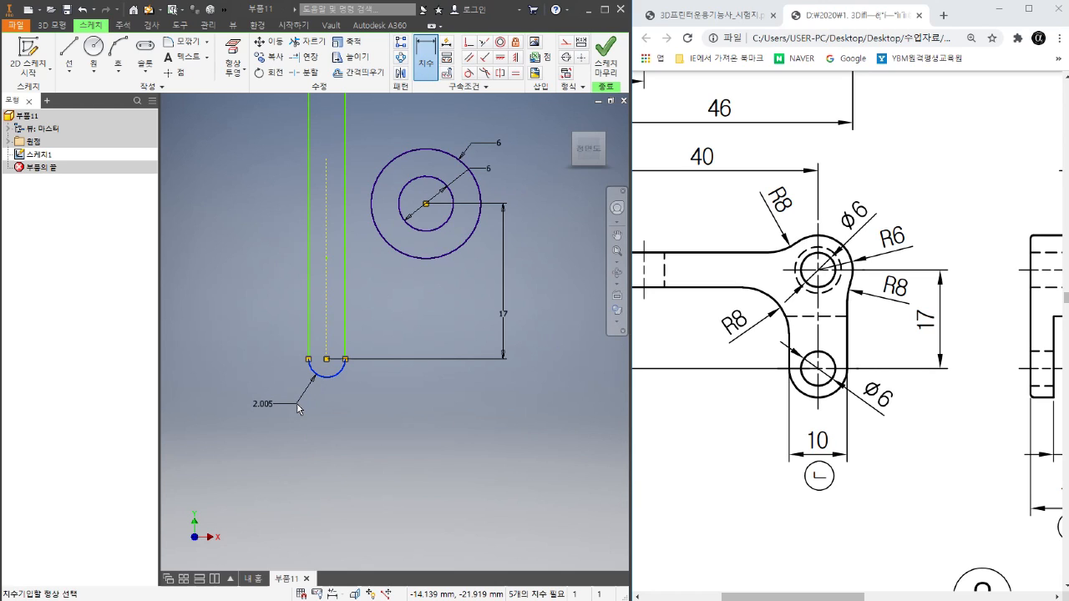
right_click(297, 404)
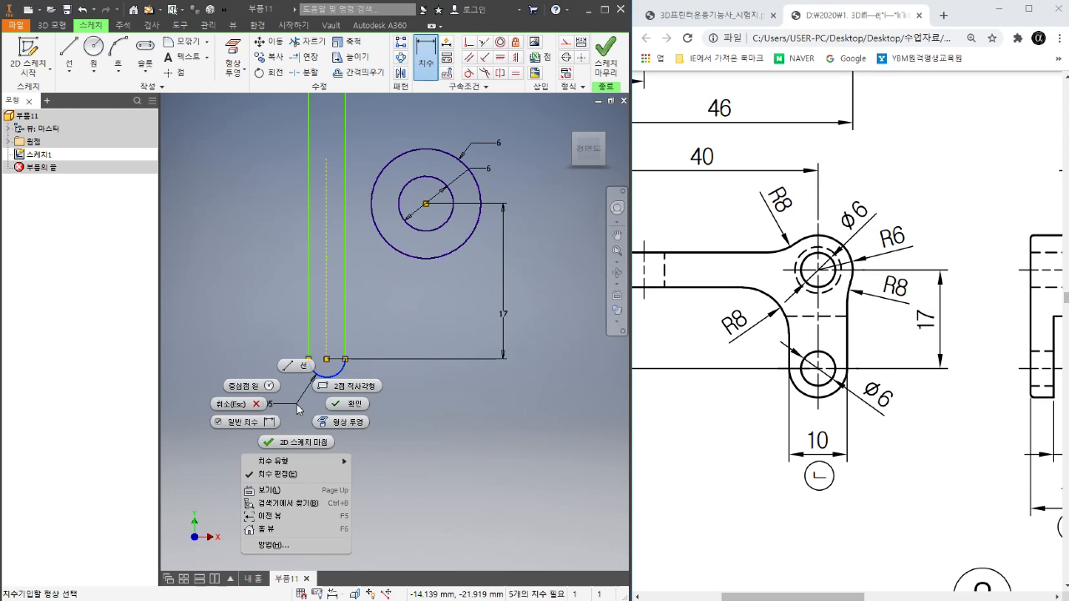
mouse_move(335, 462)
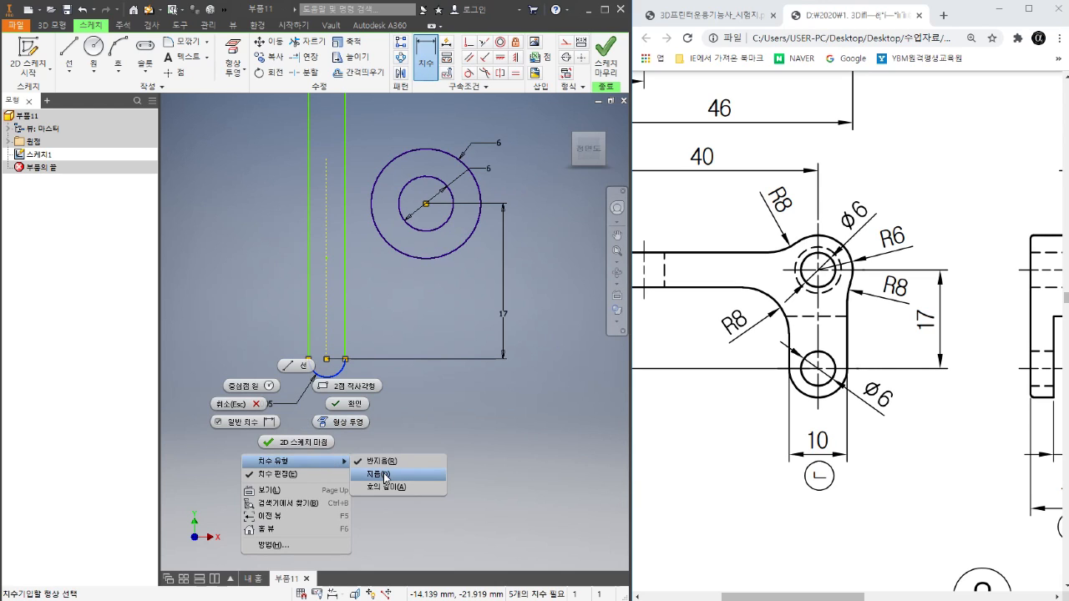
left_click(385, 476)
left_click(289, 415)
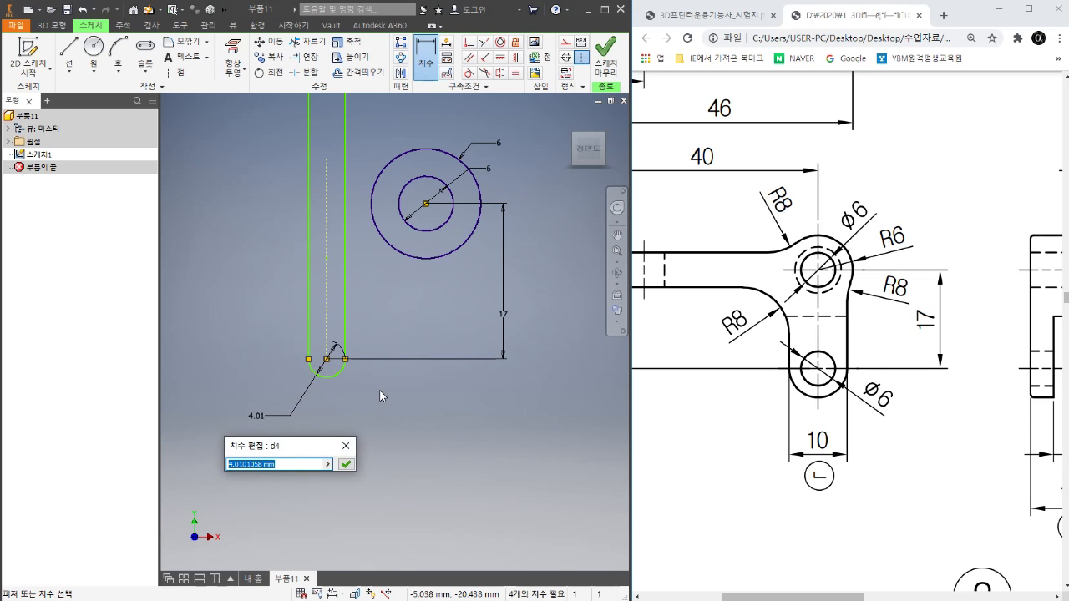
type("10")
key("Return")
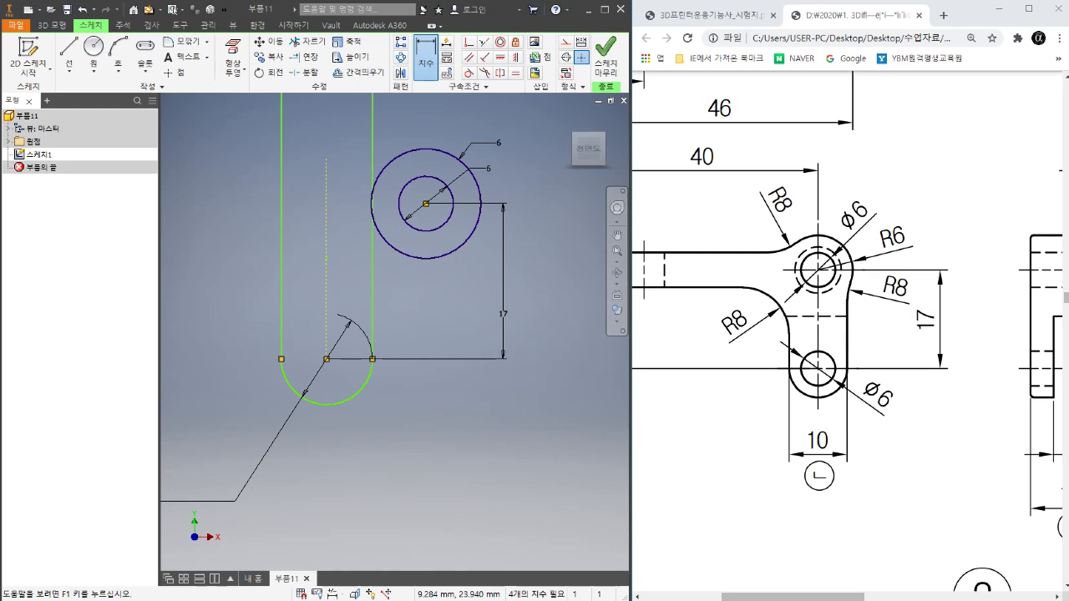
- Align the lower arc's centre vertically with the centre of the concentric circles using a vertical constraint
left_click(515, 60)
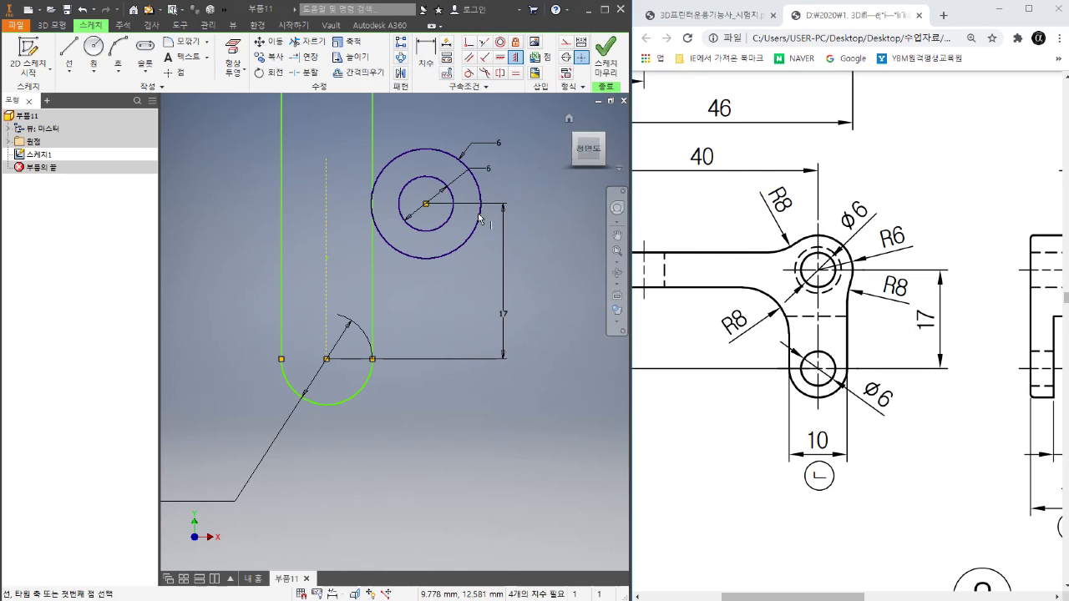
left_click(426, 204)
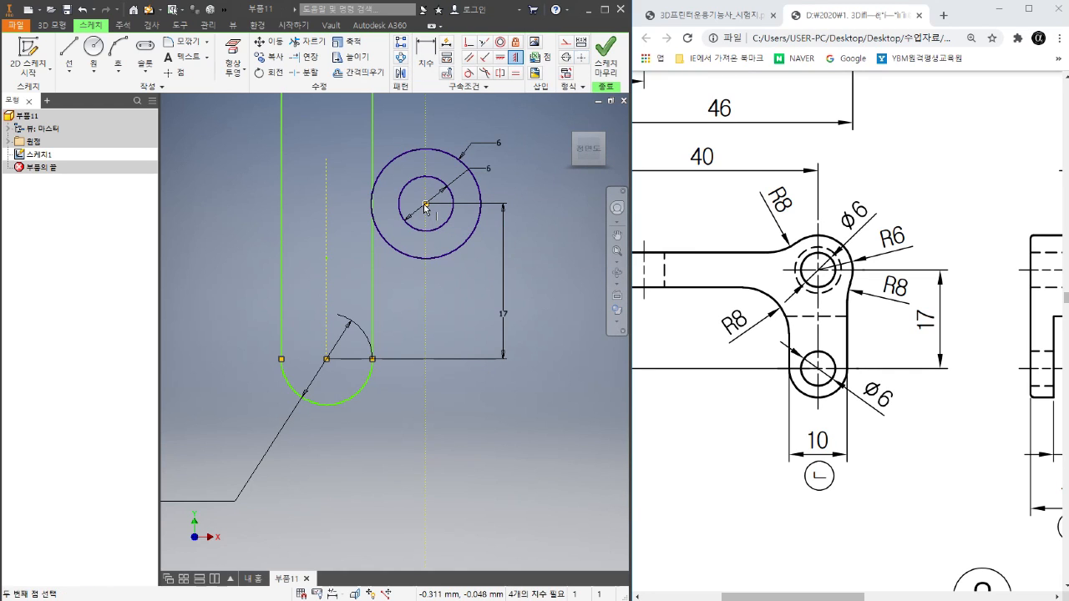
left_click(327, 360)
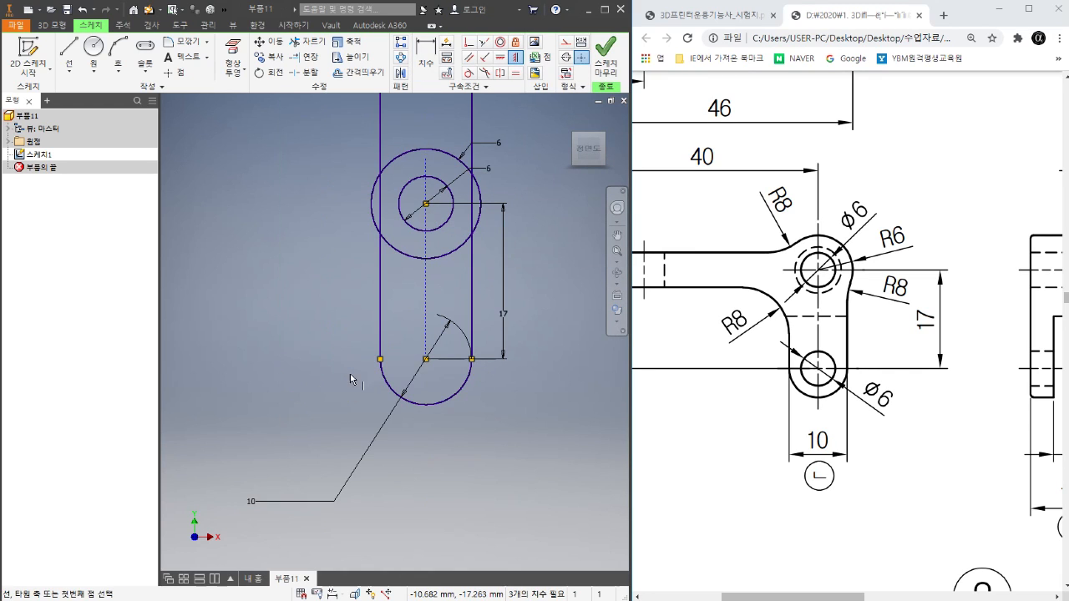
right_click(542, 212)
left_click(581, 216)
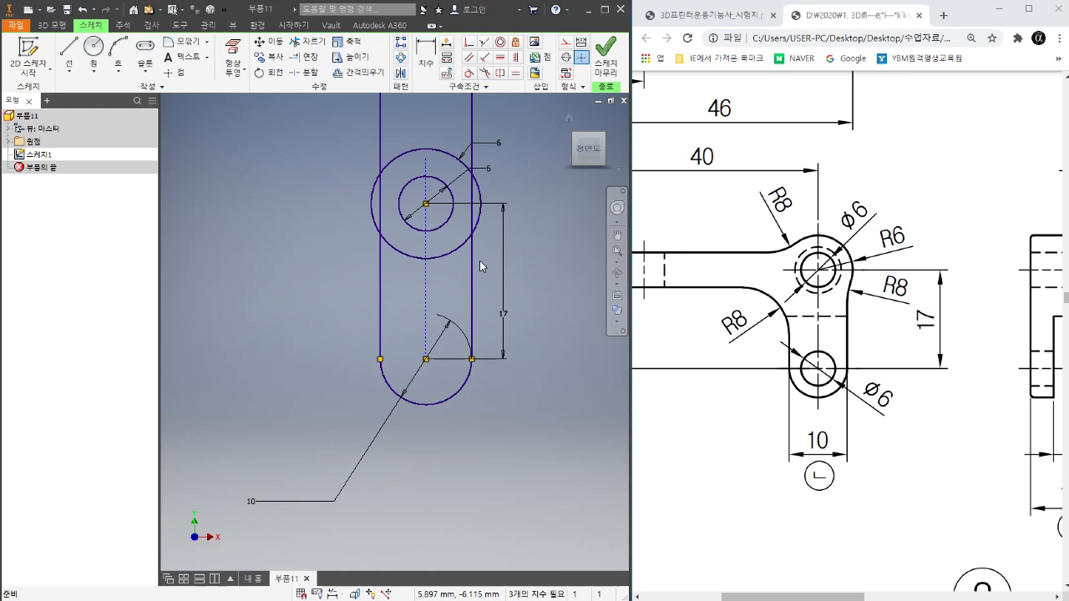
- Trim both side lines of the lower arm above and inside the large upper circle so they end on its lower edge
scroll(456, 265, "up", 2)
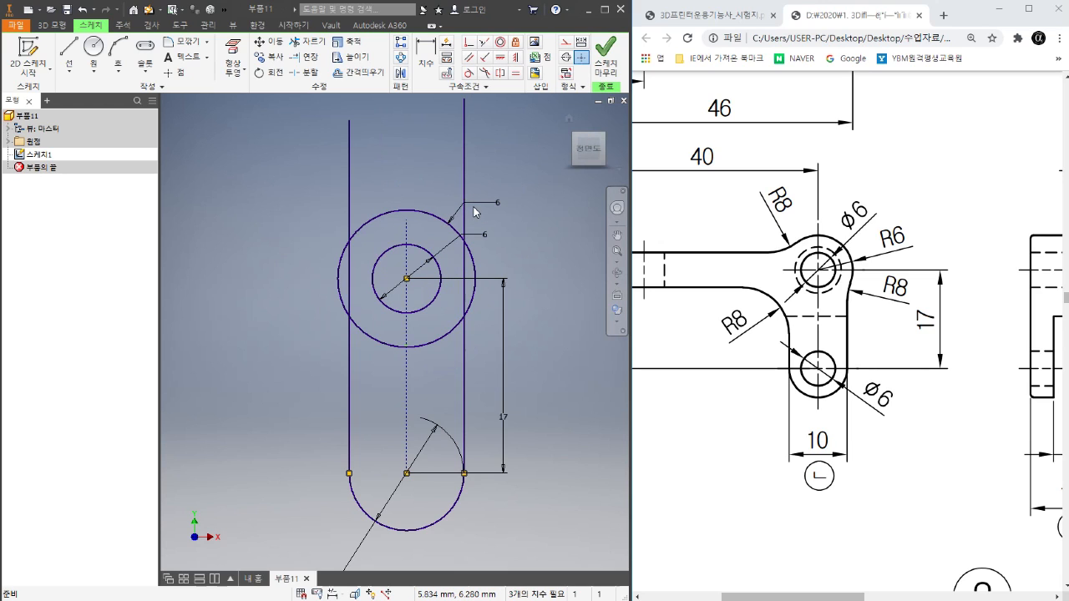
right_click(488, 160)
left_click(501, 164)
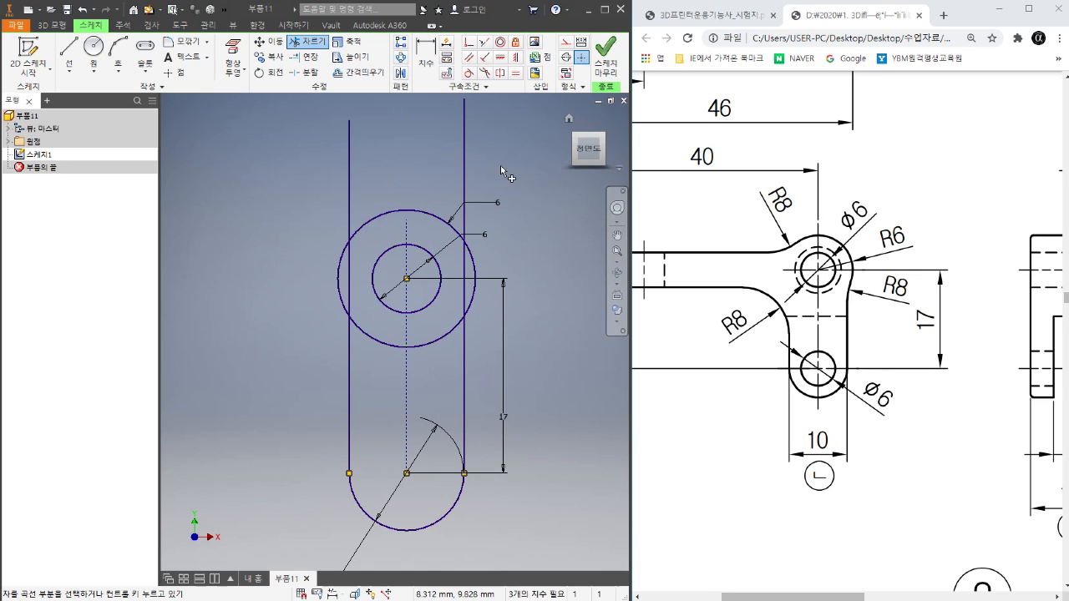
left_click(465, 163)
left_click(348, 171)
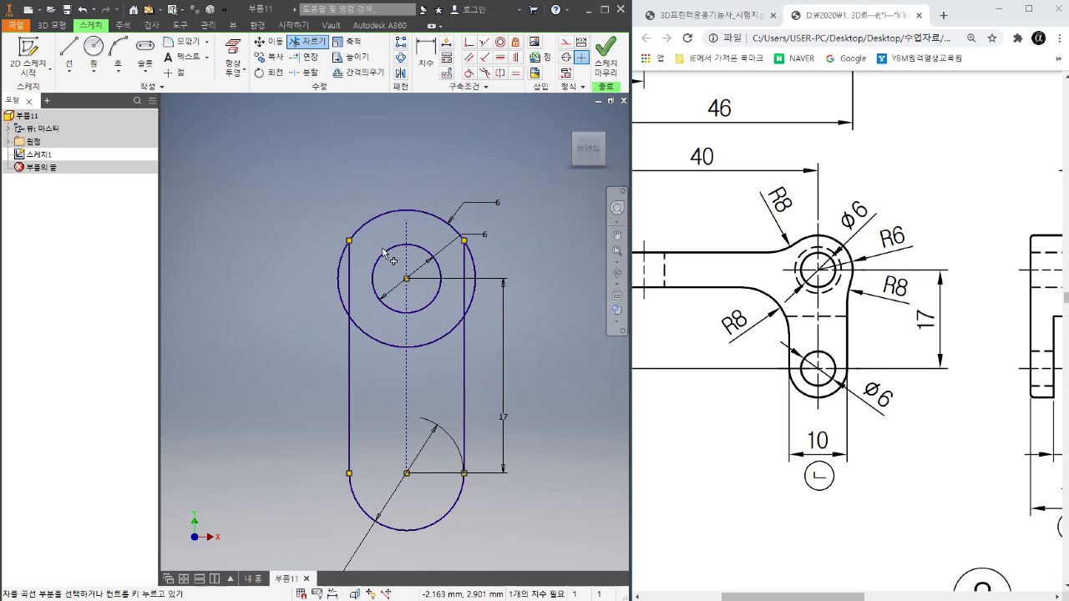
left_click(350, 272)
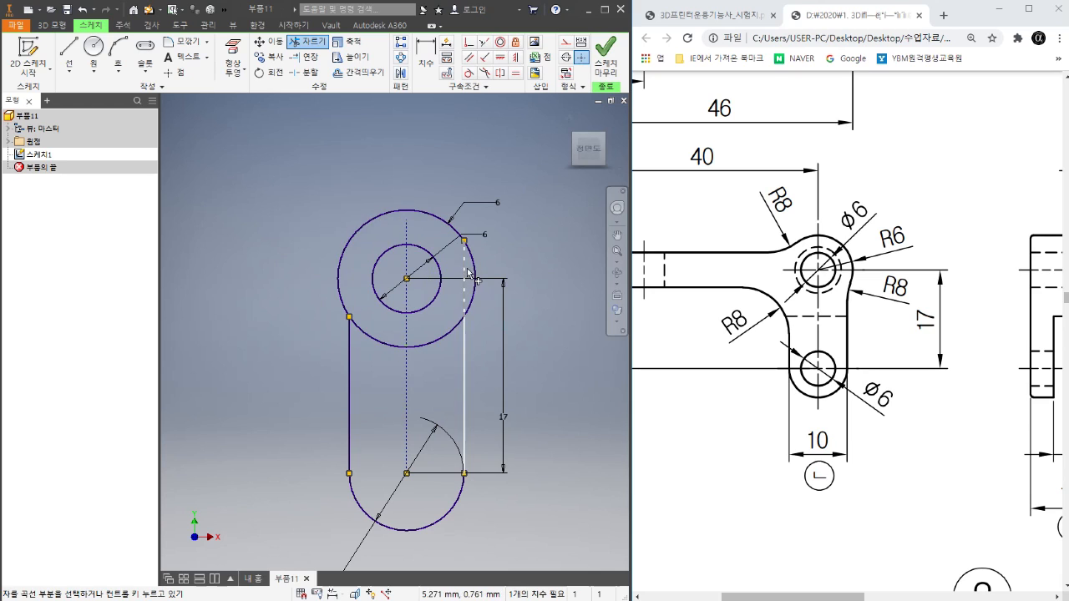
left_click(467, 271)
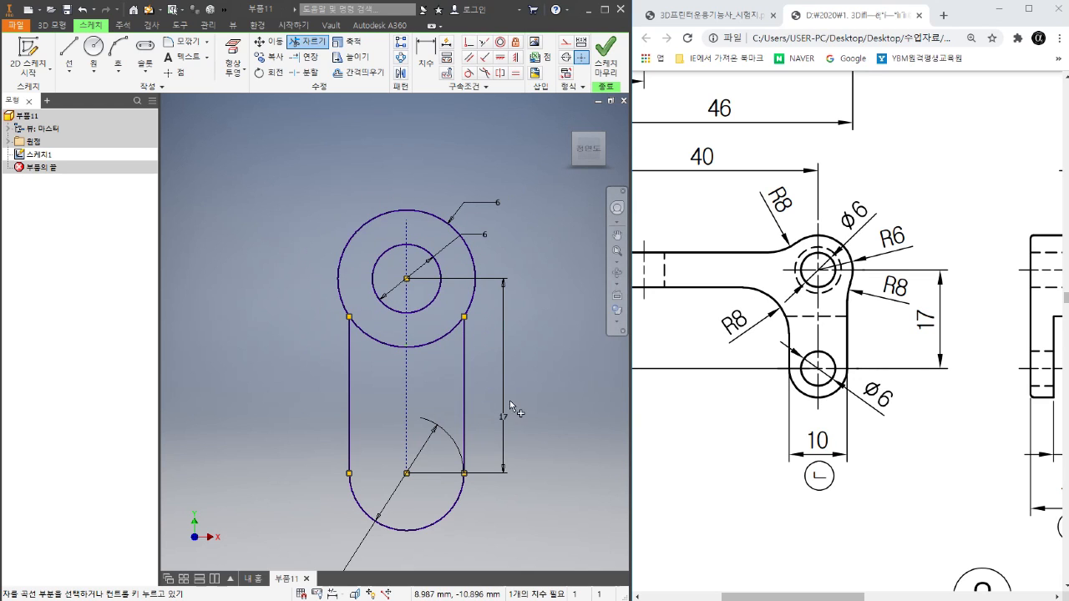
right_click(419, 163)
left_click(454, 160)
- Draw a circle centred on the lower arm's end arc and dimension its diameter as 6 mm
scroll(454, 164, "up", 3)
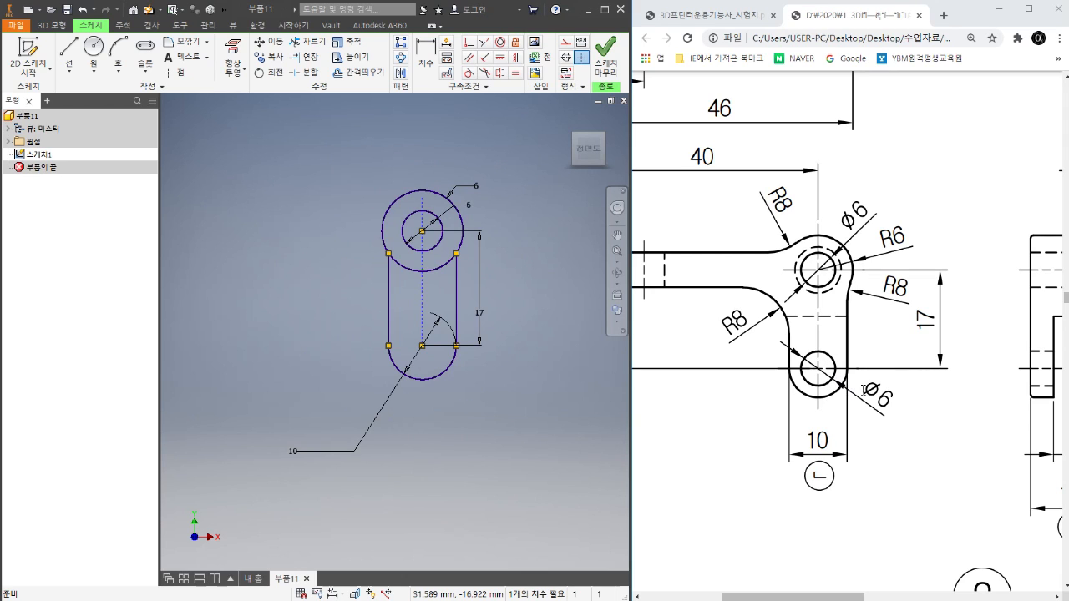
right_click(524, 272)
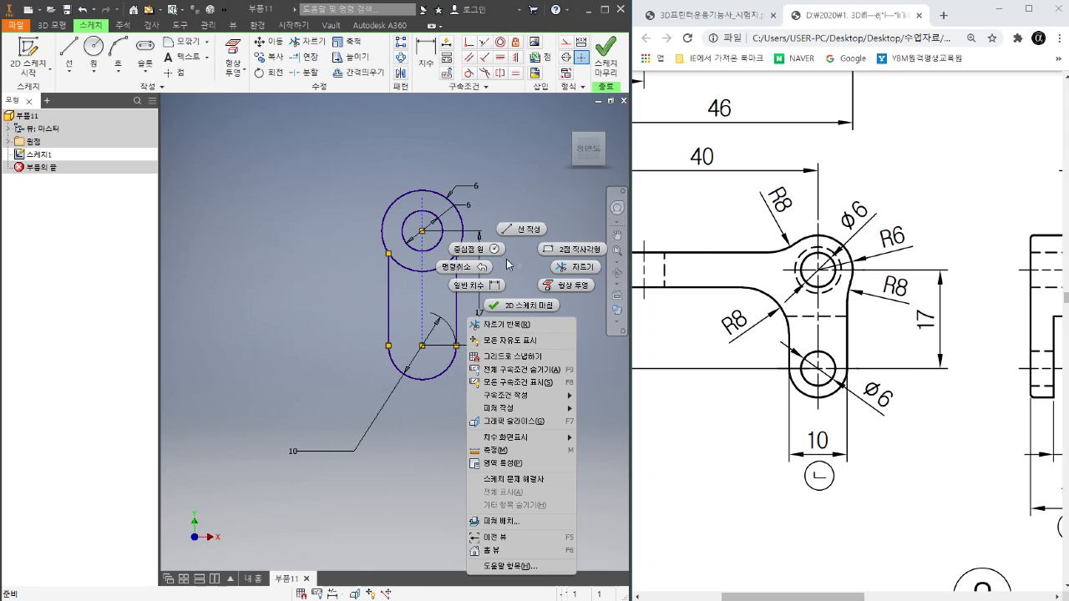
left_click(472, 249)
left_click(422, 345)
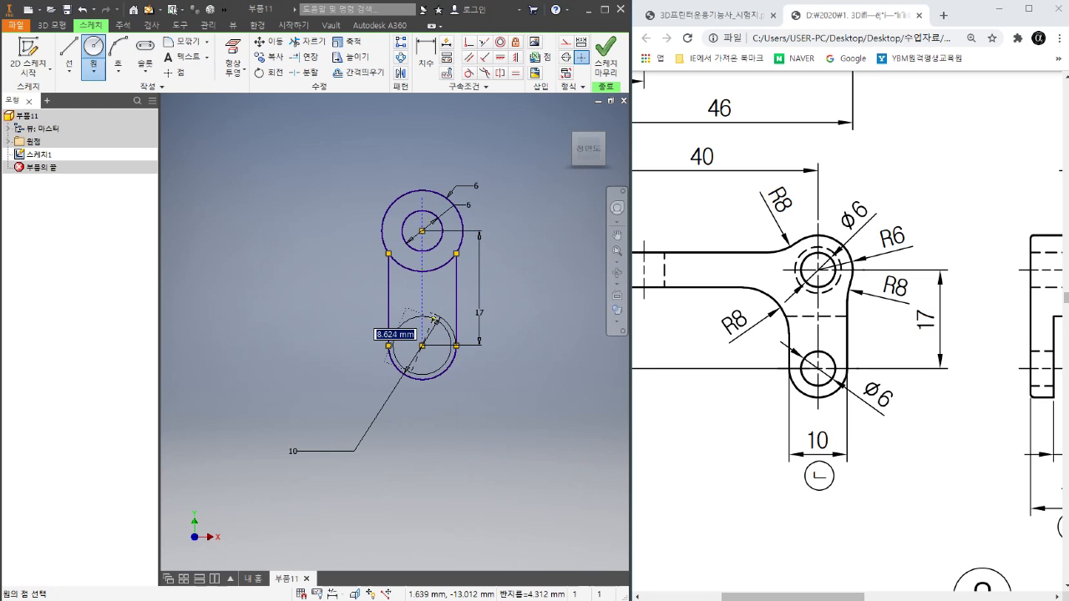
left_click(439, 327)
key("d")
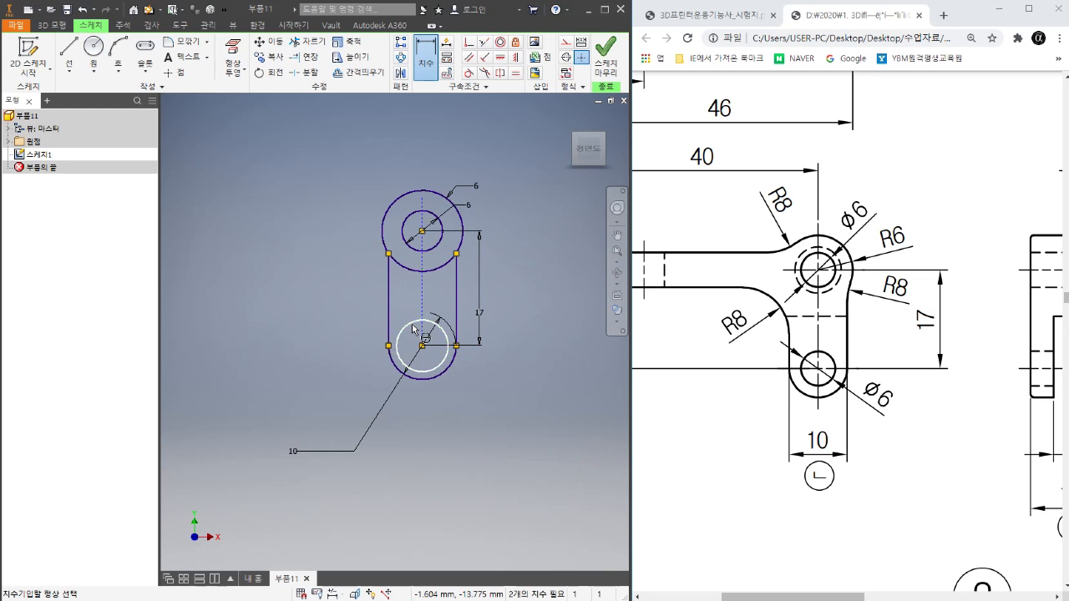
left_click(412, 328)
left_click(407, 320)
type("6")
key("Return")
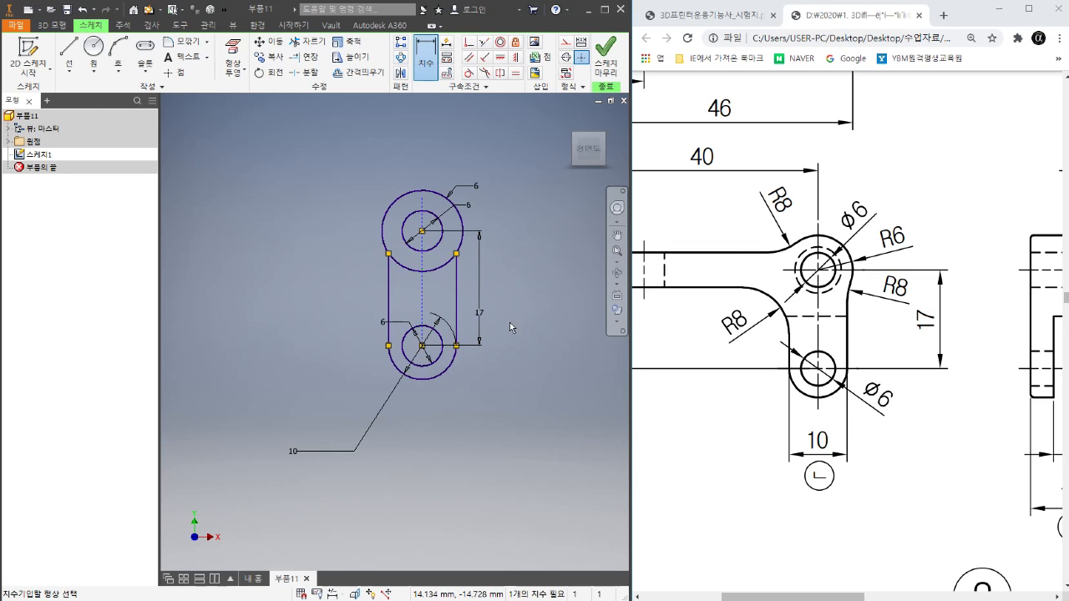
- Sketch a two-point rectangle about 5 mm high for the horizontal arm, from inside the large upper circle to about 39 mm left of its centre
scroll(514, 330, "down", 2)
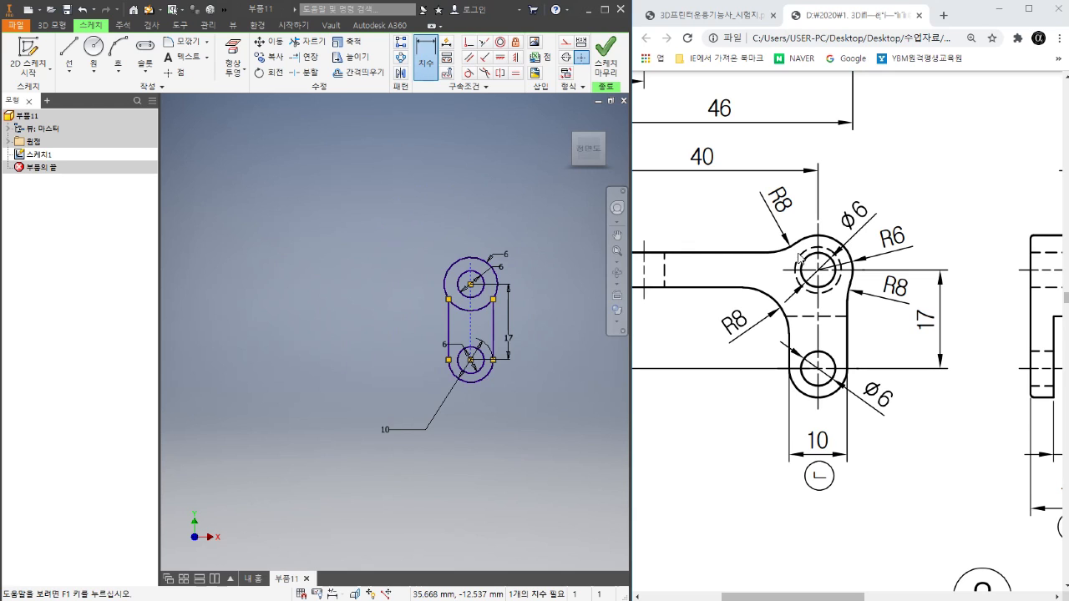
scroll(837, 305, "down", 2)
scroll(836, 306, "up", 2)
scroll(826, 300, "right", 1)
scroll(825, 300, "left", 1)
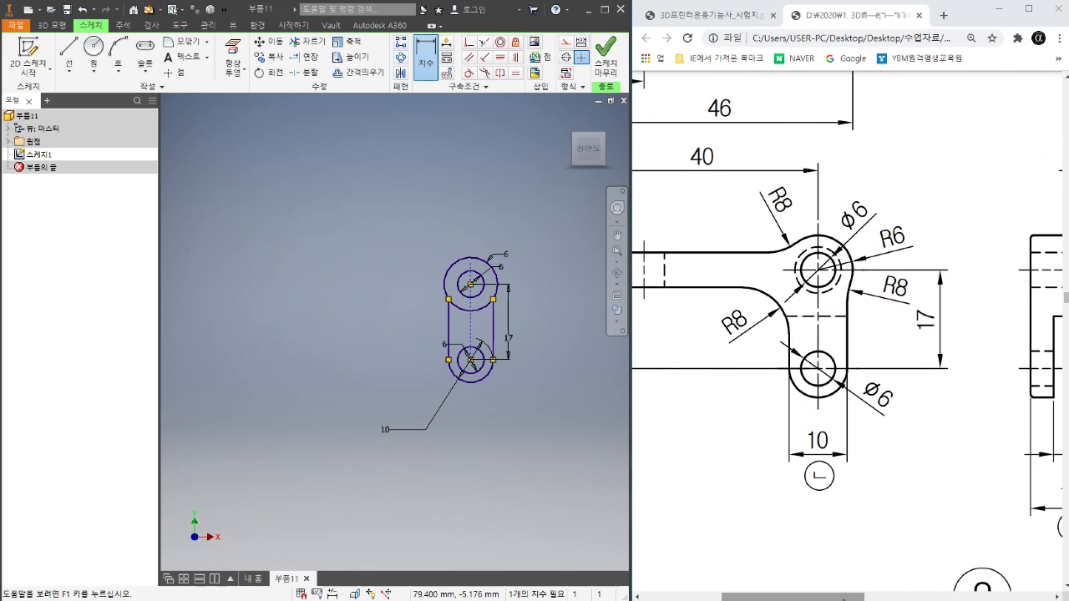
left_click_drag(839, 598, 789, 598)
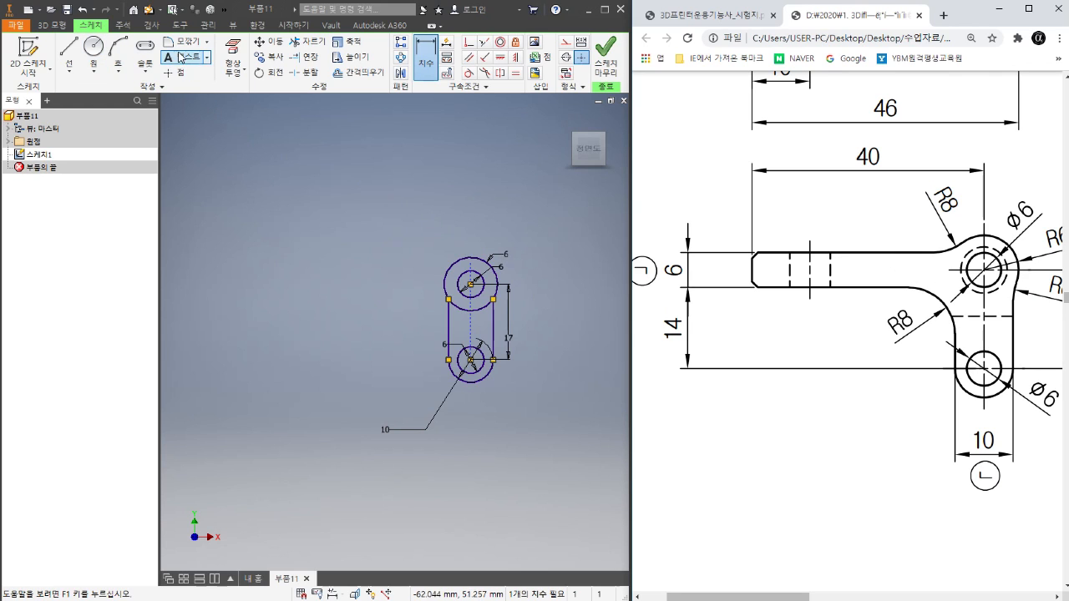
left_click(147, 75)
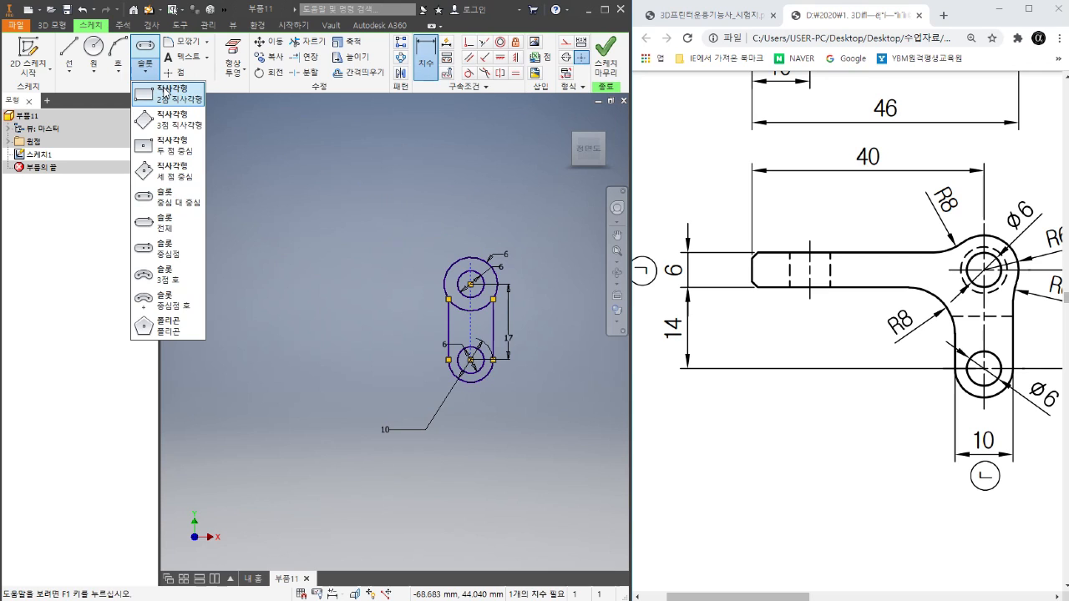
left_click(165, 92)
scroll(299, 303, "down", 3)
scroll(320, 303, "up", 5)
scroll(402, 292, "down", 3)
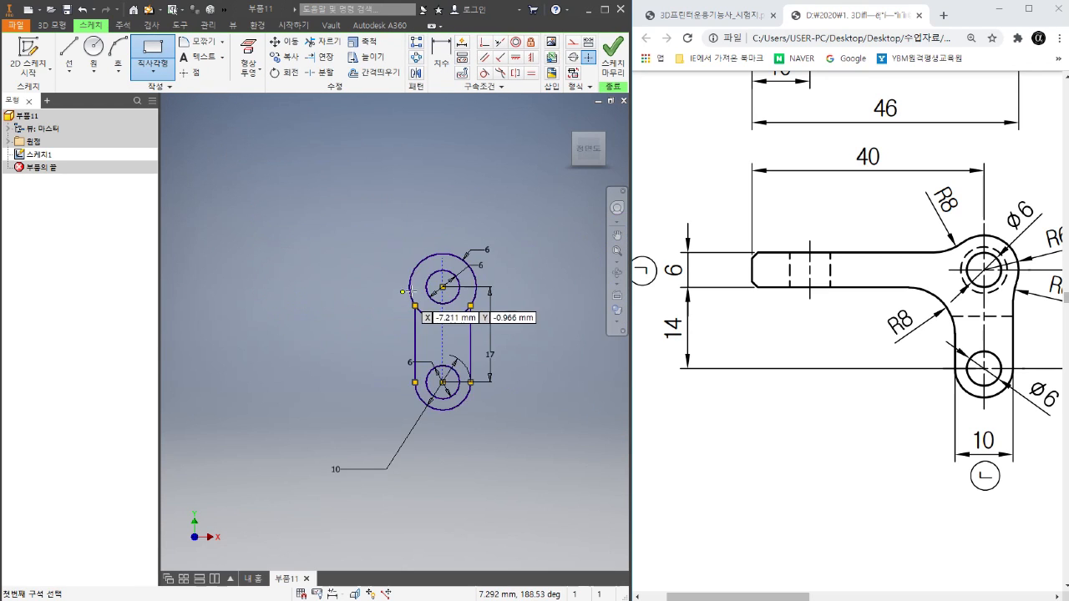
scroll(409, 291, "down", 3)
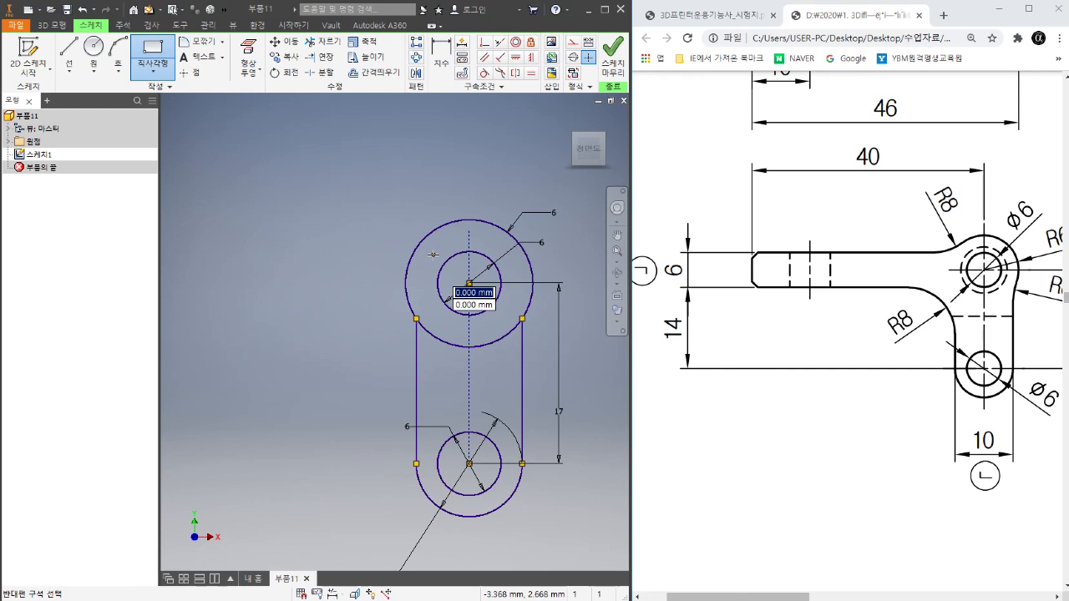
left_click(432, 254)
scroll(433, 254, "up", 2)
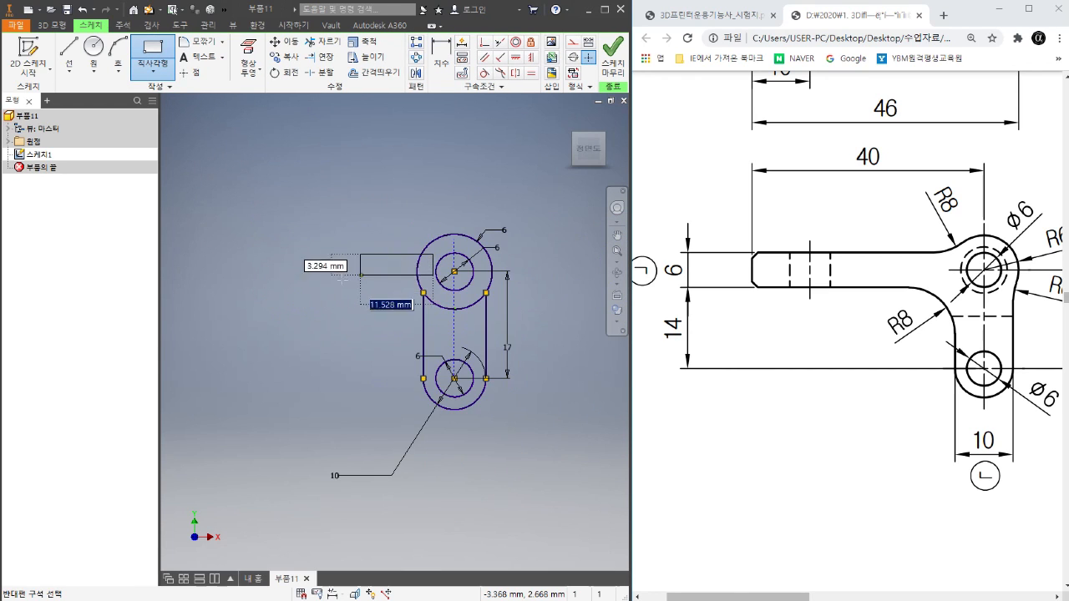
left_click(211, 286)
right_click(358, 177)
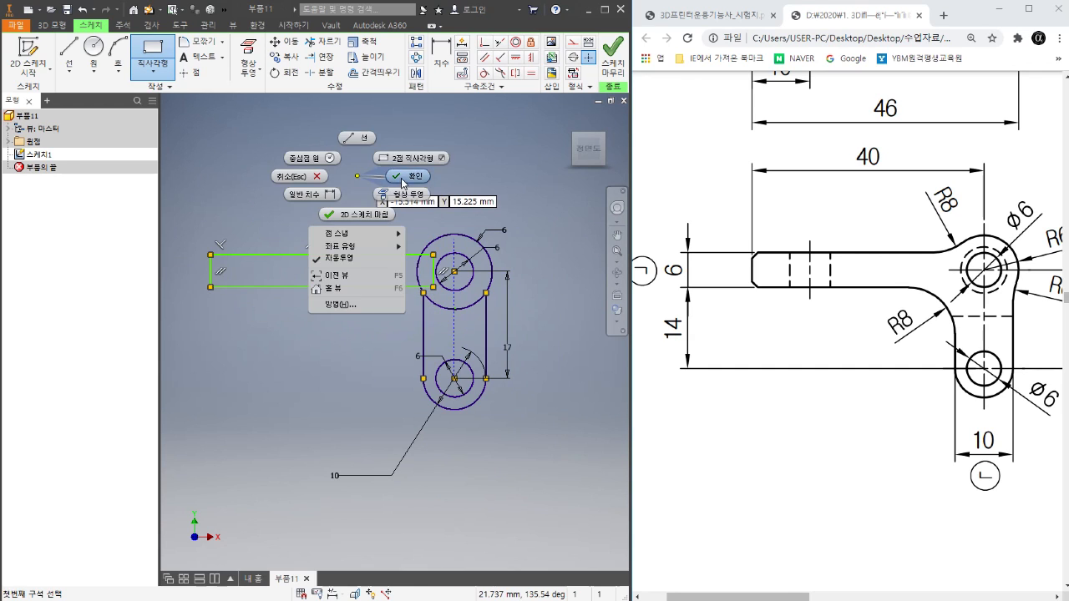
left_click(402, 180)
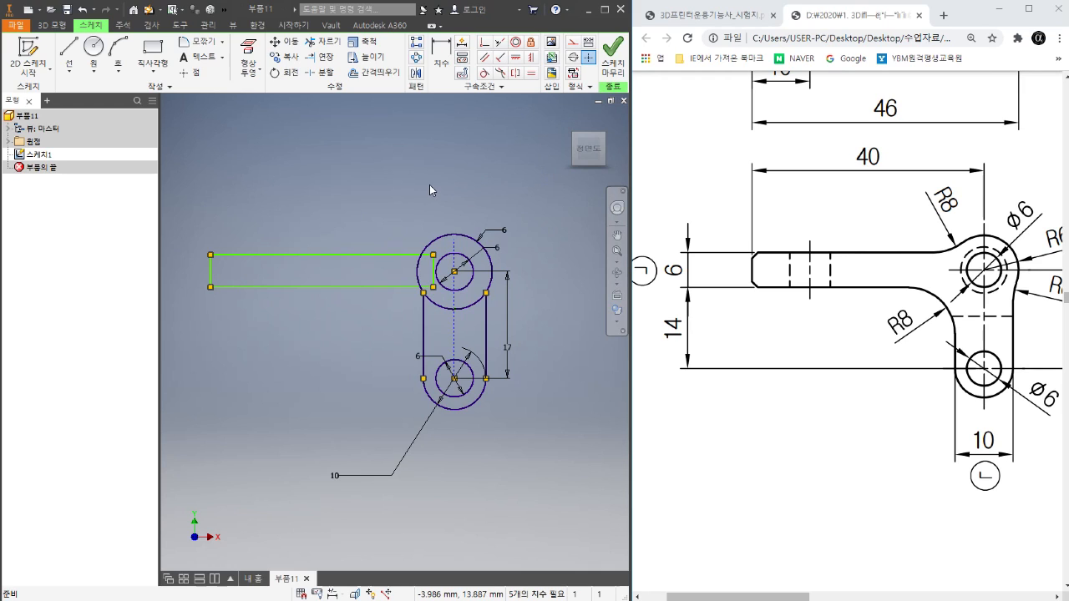
- Dimension the horizontal distance from the vertical centreline to the arm rectangle's left edge as 40 mm
left_click(441, 52)
left_click(454, 251)
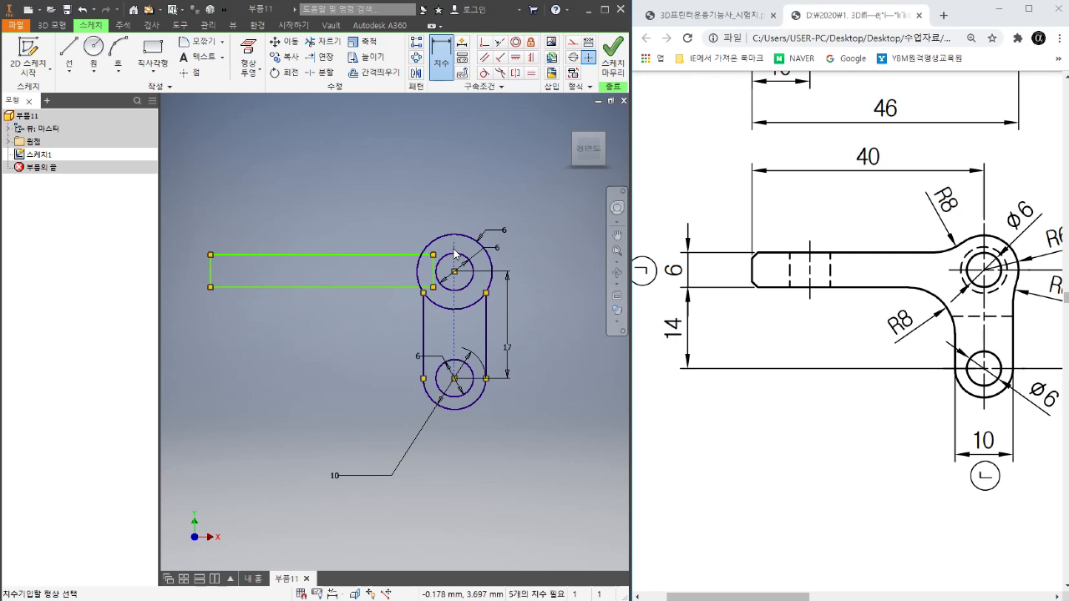
left_click(210, 282)
left_click(334, 182)
type("4")
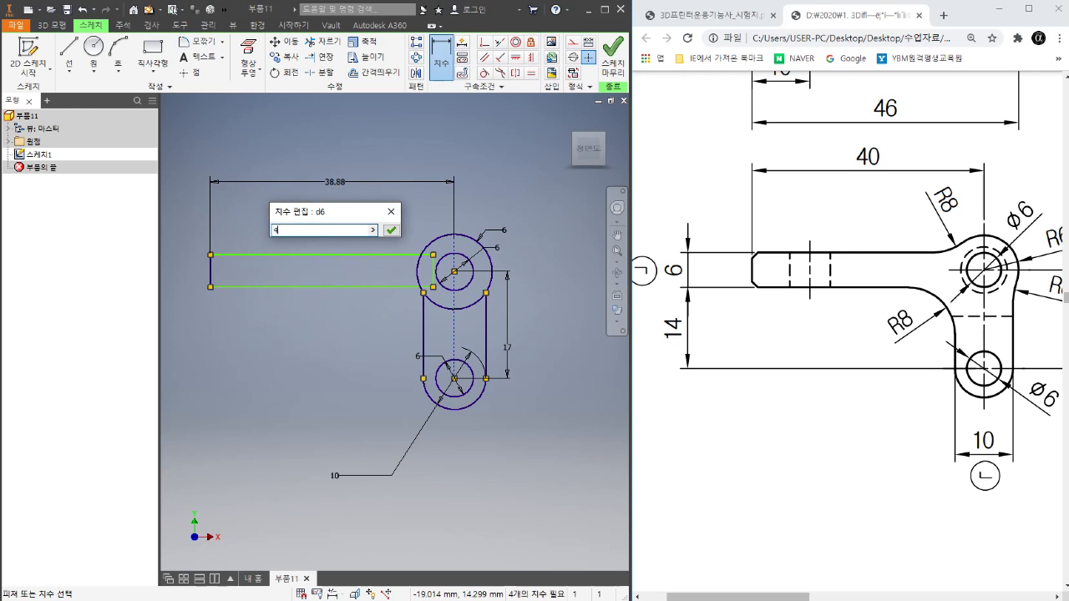
type("0")
key("Return")
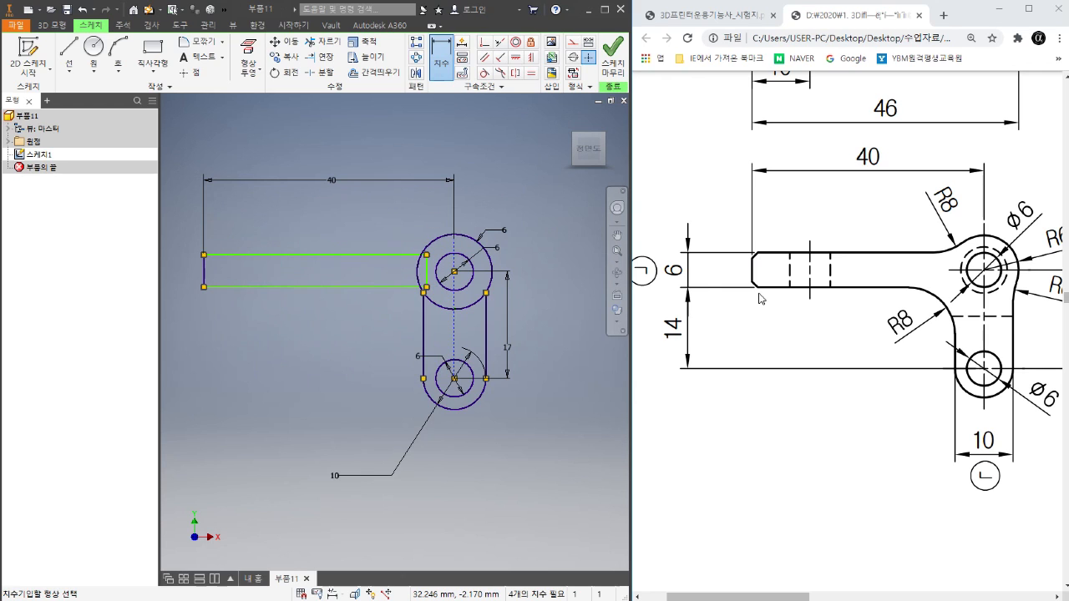
- Dimension the height of the arm rectangle's left edge as 6 mm
scroll(761, 298, "down", 1)
left_click(205, 273)
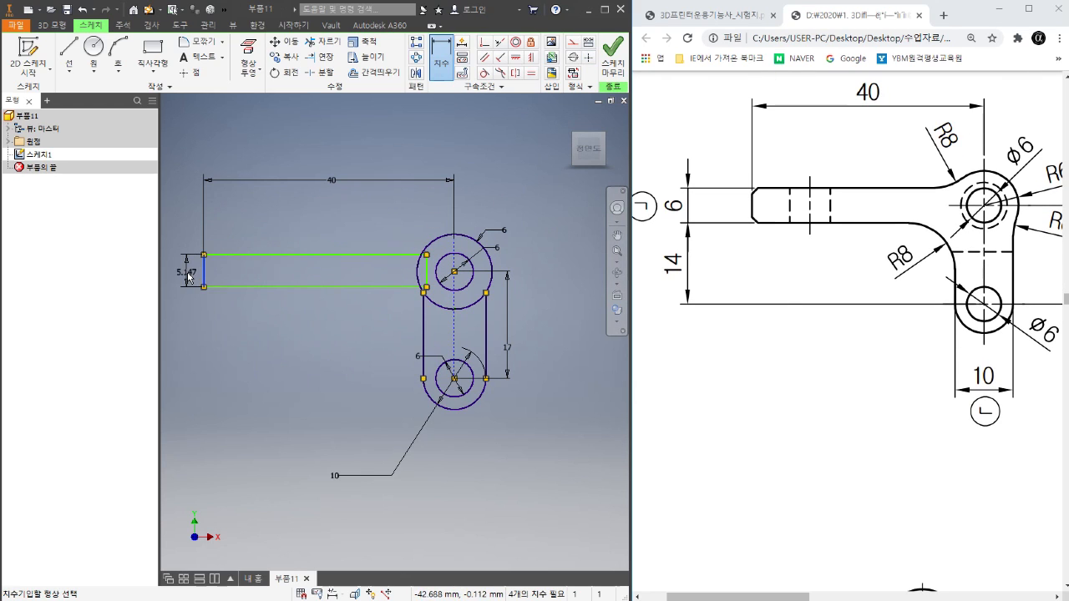
left_click(189, 277)
type("6")
key("Return")
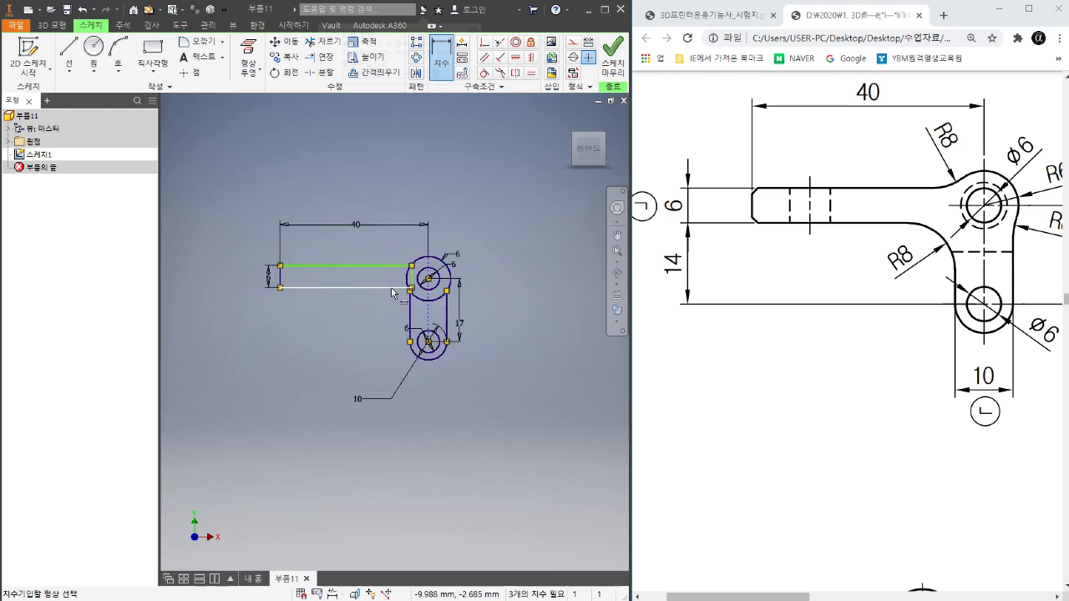
- Dimension the vertical distance from the lower hole's centre to the horizontal arm's lower edge as 14 mm
scroll(353, 295, "up", 1)
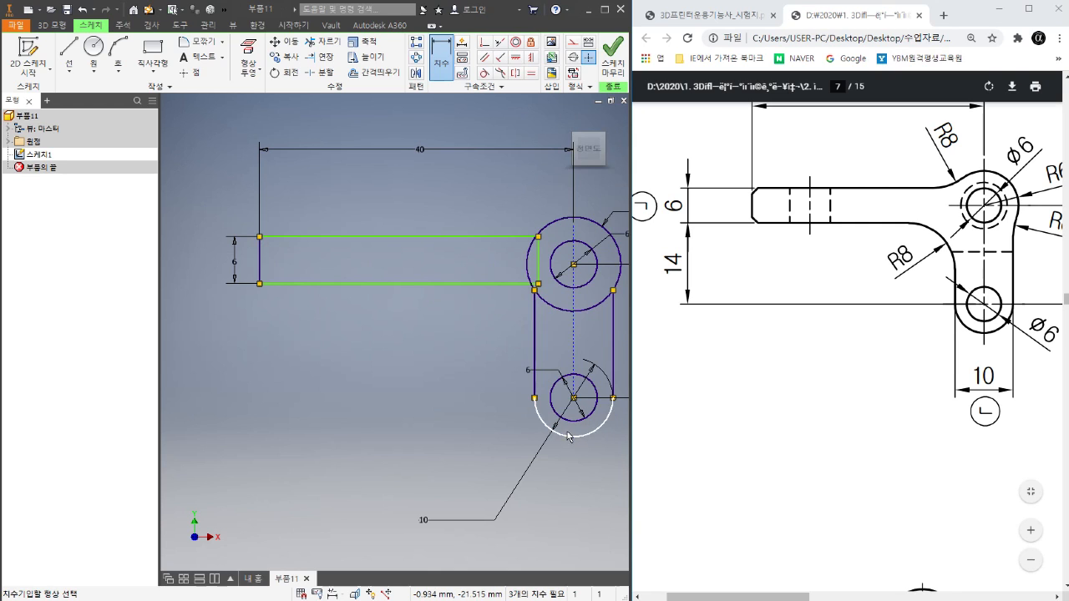
left_click(565, 377)
left_click(409, 284)
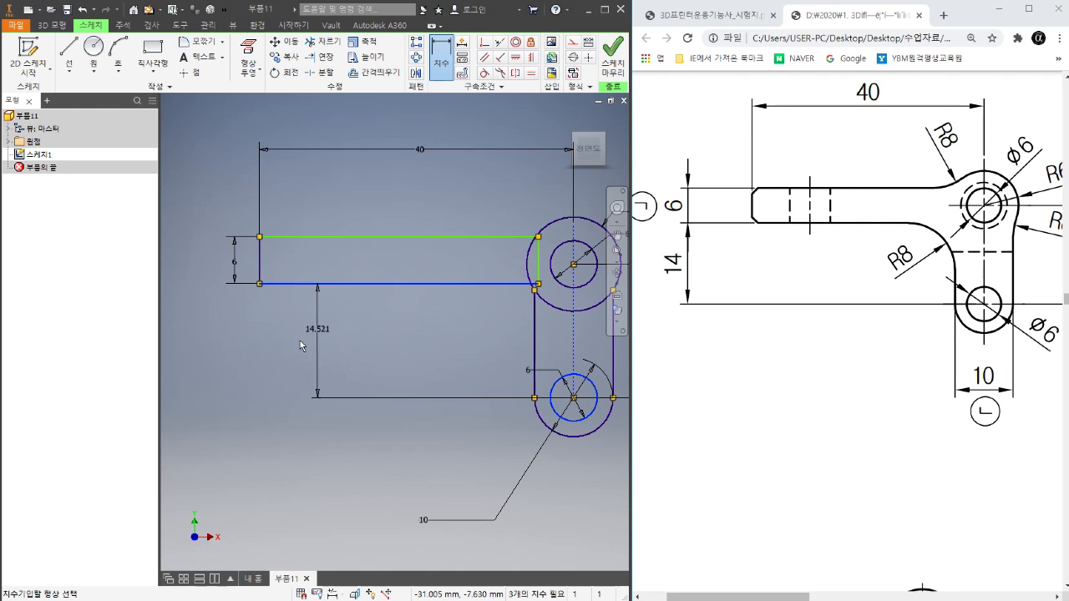
left_click(237, 359)
type("14")
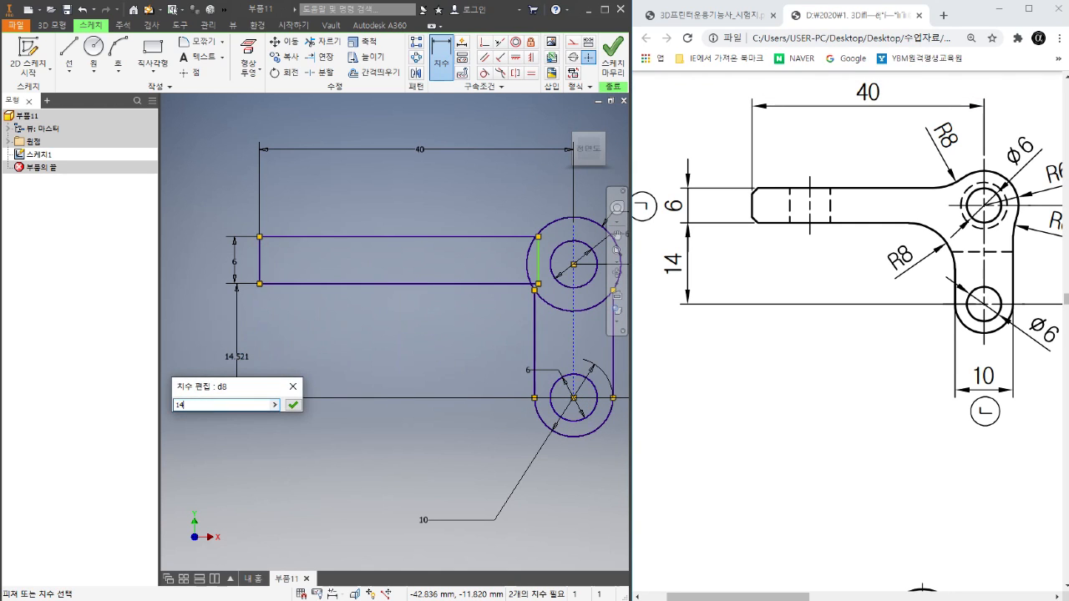
key("Return")
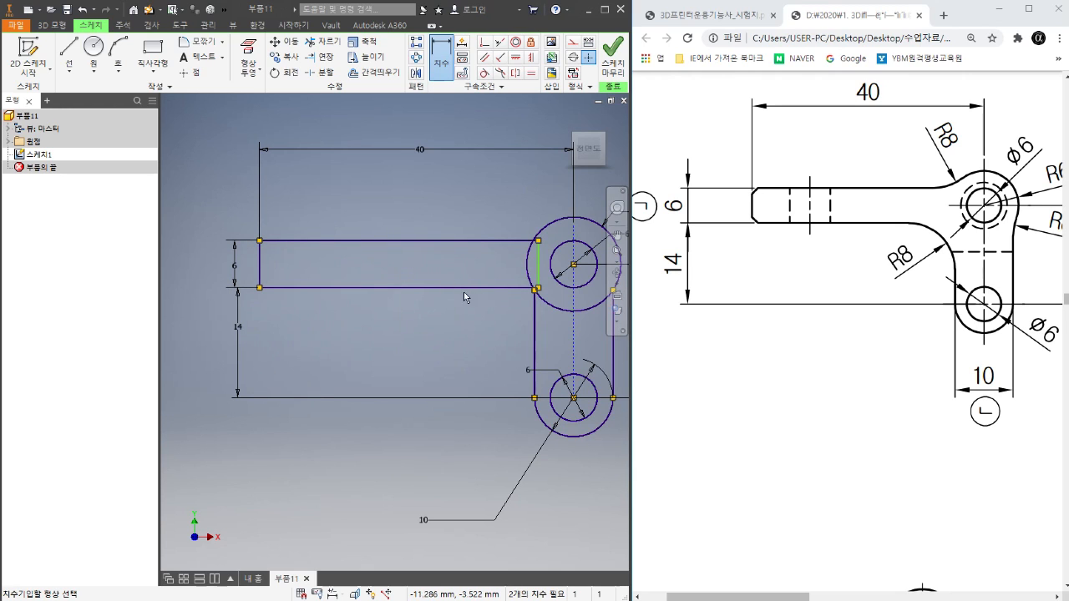
scroll(474, 292, "up", 5)
scroll(461, 298, "down", 3)
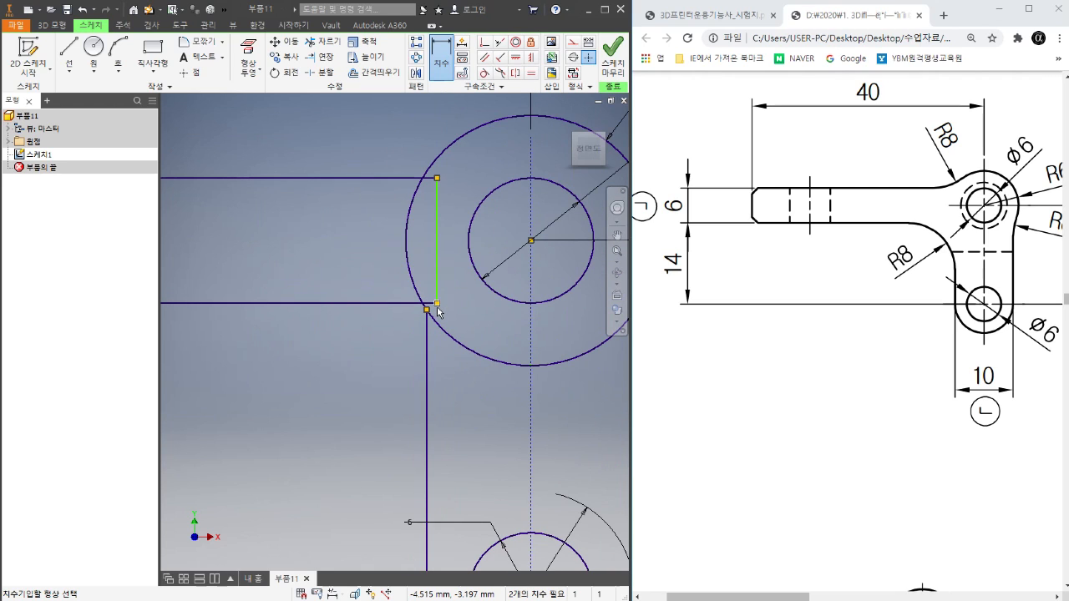
scroll(376, 262, "down", 2)
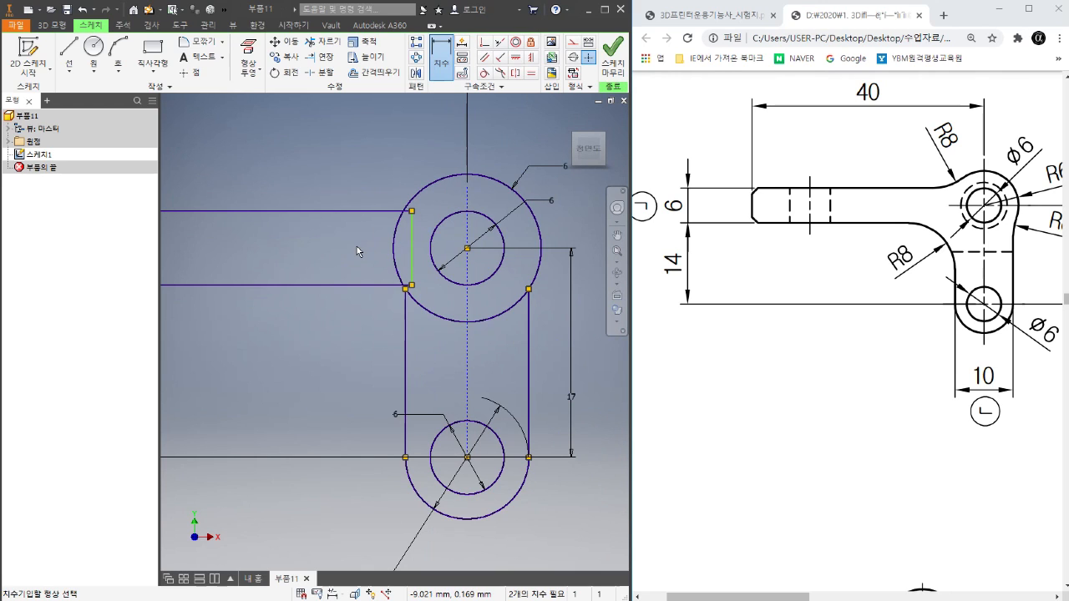
right_click(356, 247)
left_click(440, 260)
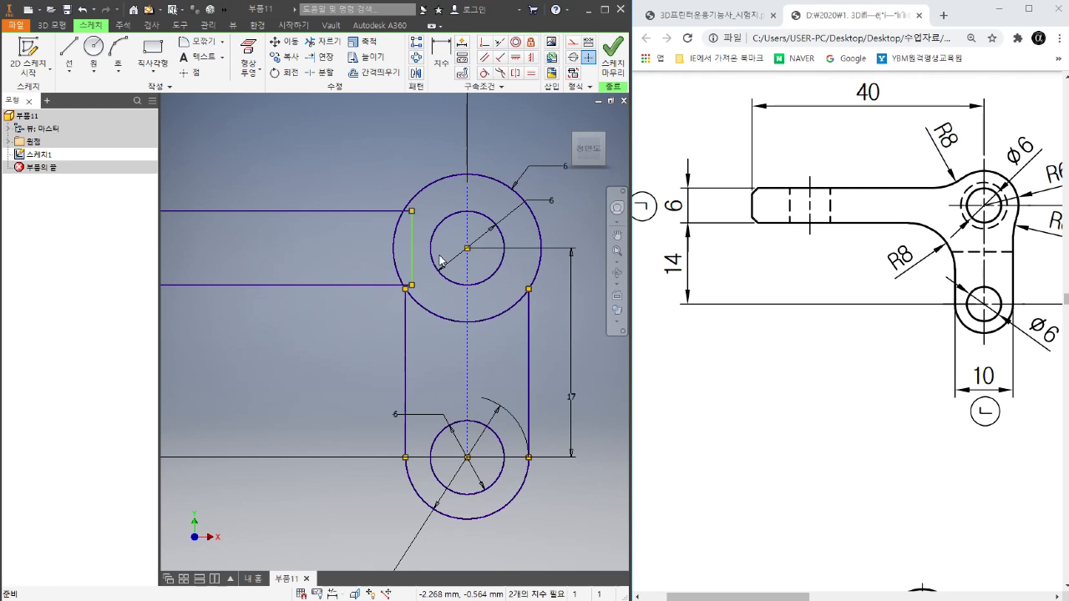
- Trim the arm rectangle's edges inside the large upper circle and the circle's arc between the arm's two horizontal edges
right_click(436, 200)
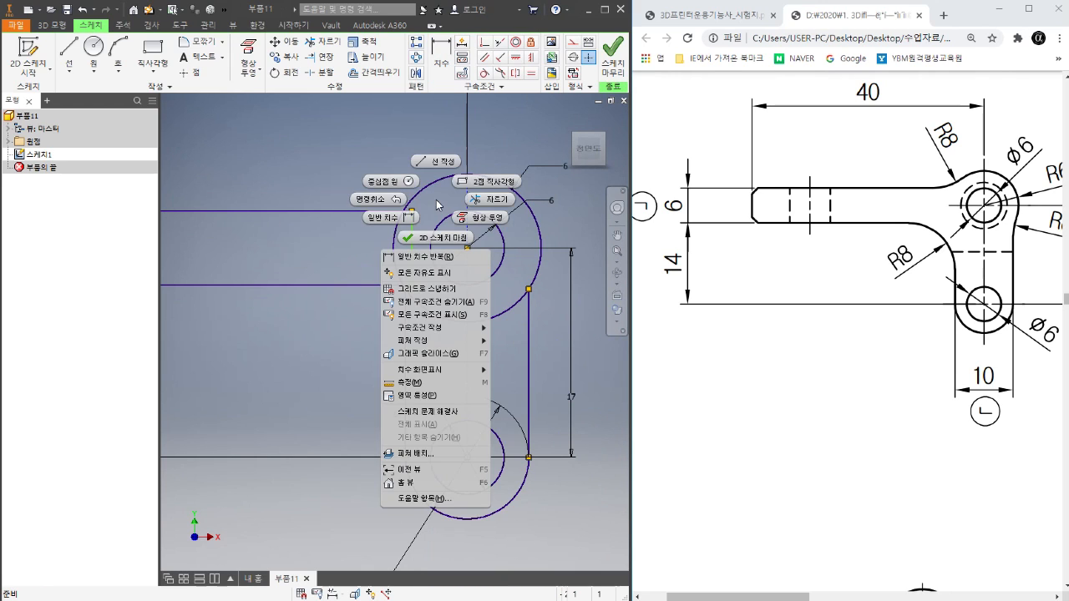
left_click(488, 200)
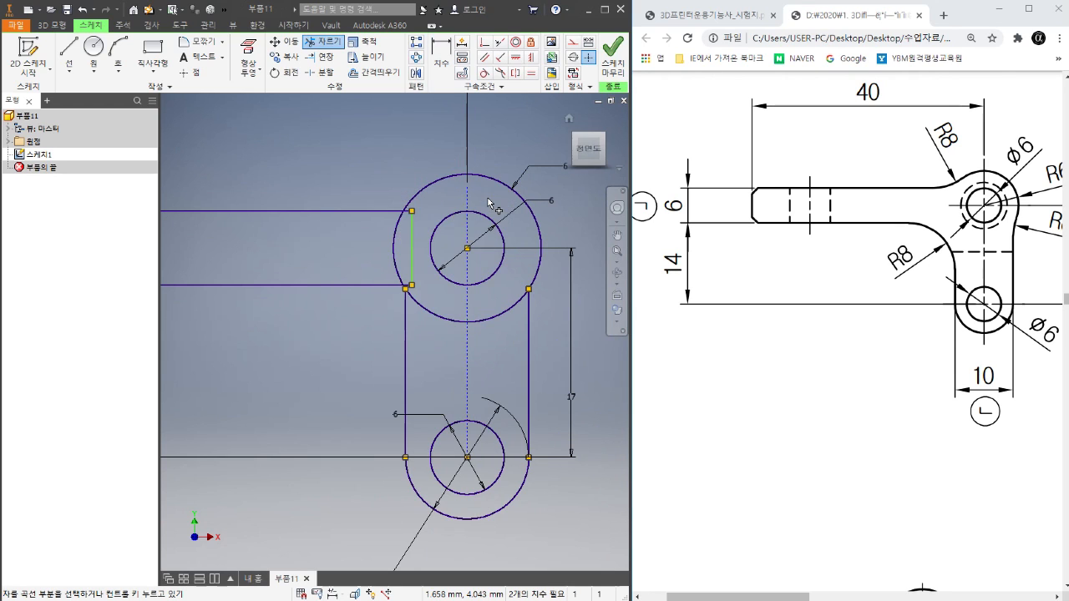
scroll(407, 216, "down", 5)
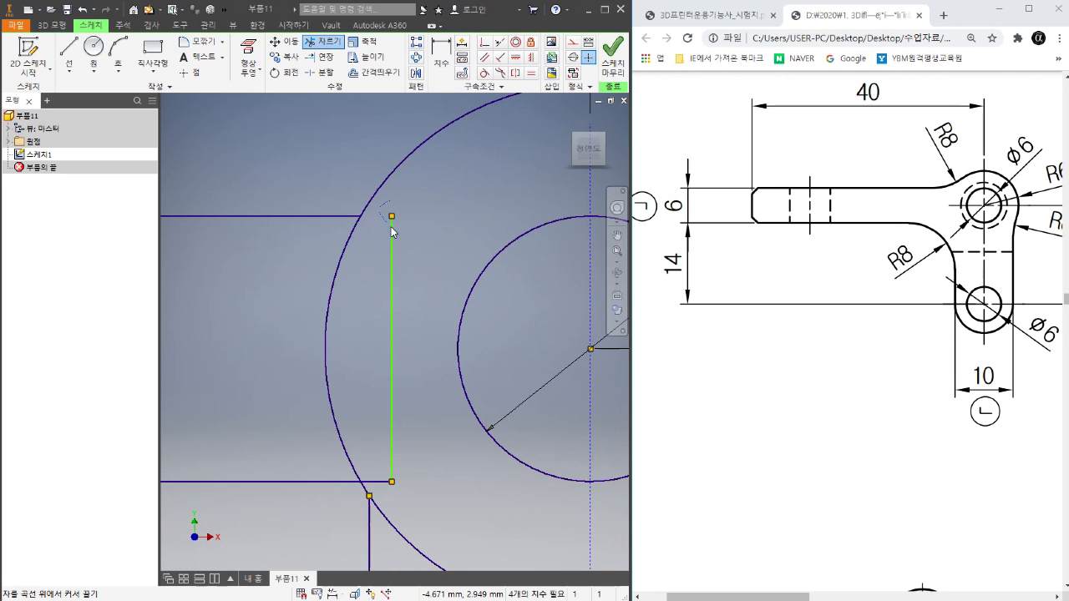
left_click(388, 211)
left_click(378, 252)
scroll(375, 265, "up", 5)
scroll(391, 332, "down", 5)
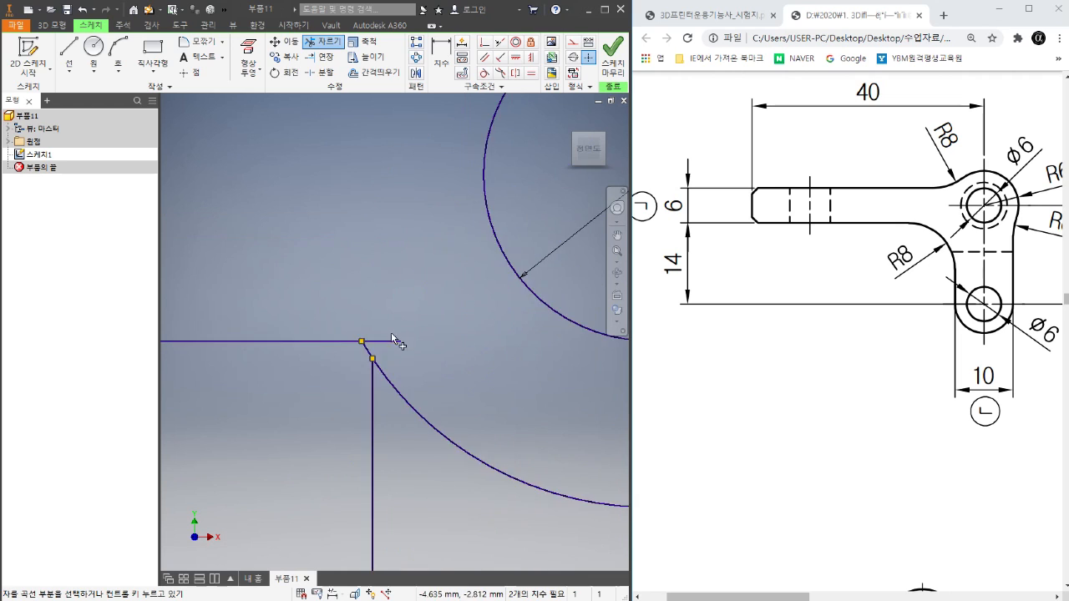
left_click(394, 331)
scroll(393, 332, "up", 2)
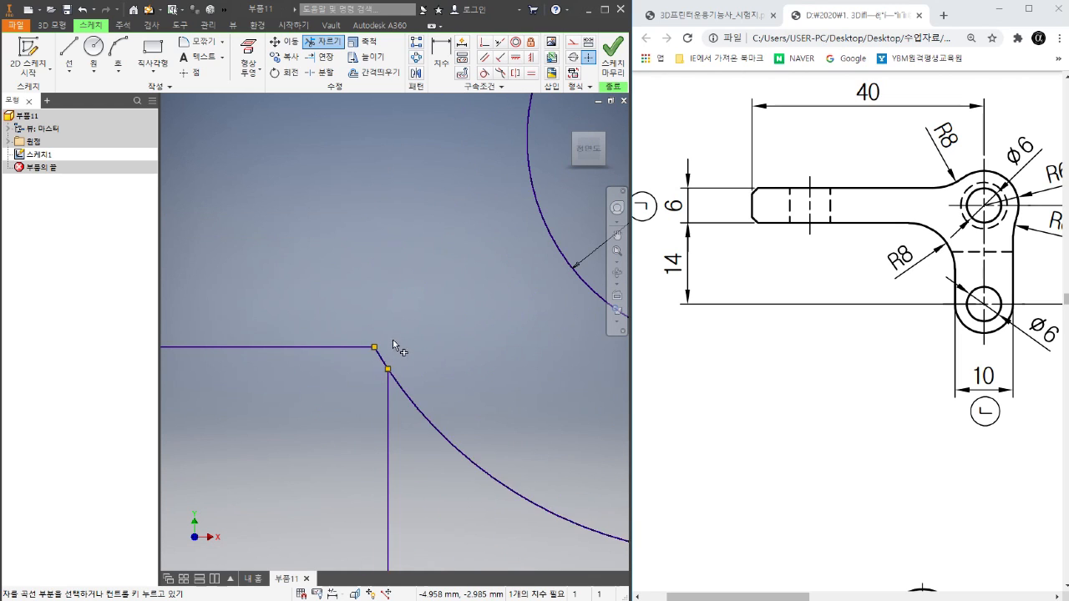
- Remove the large upper circle's lower arc between the lower arm's vertical sides, including the short leftover piece
scroll(389, 351, "up", 3)
left_click(501, 372)
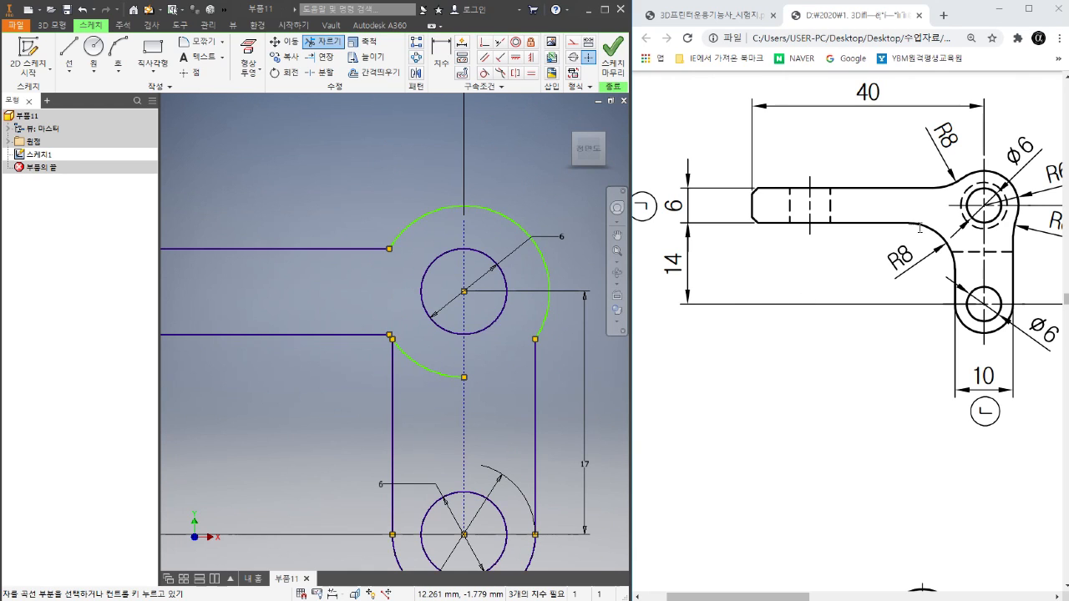
scroll(393, 343, "up", 3)
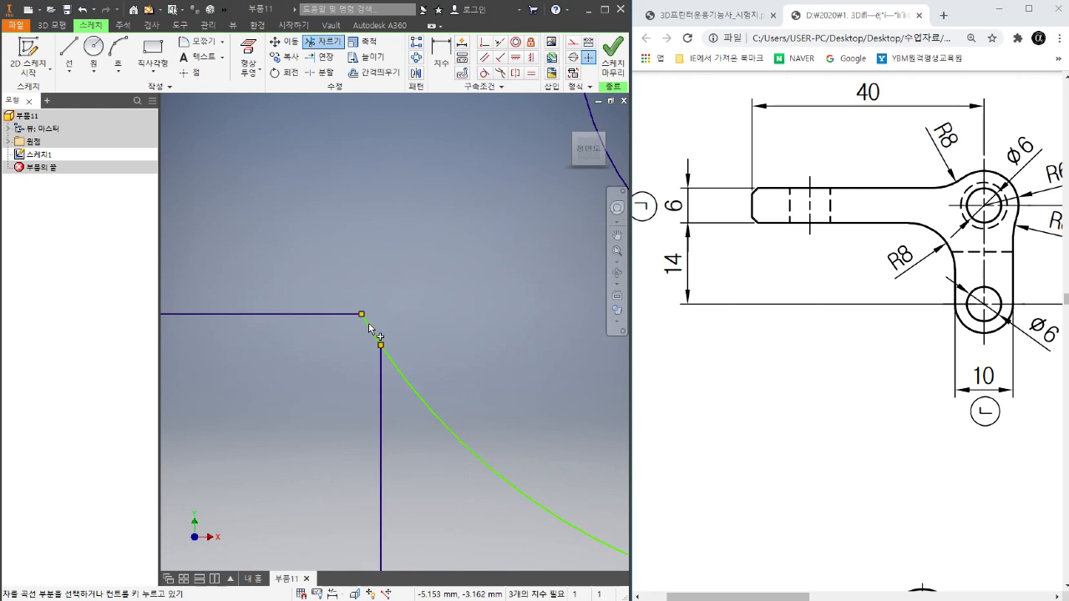
scroll(452, 367, "down", 5)
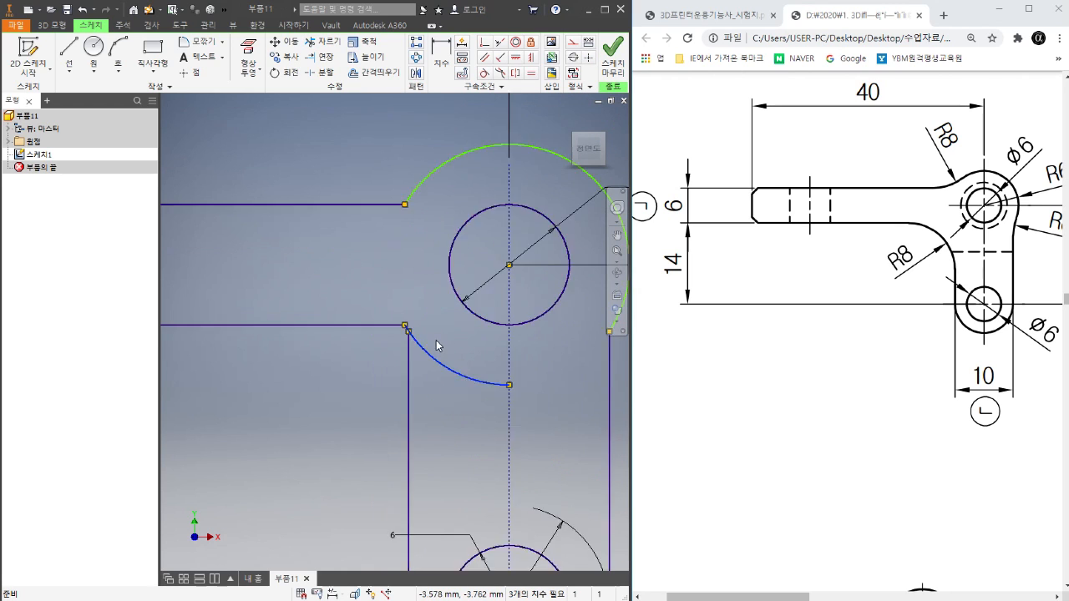
left_click(445, 346)
scroll(451, 309, "up", 3)
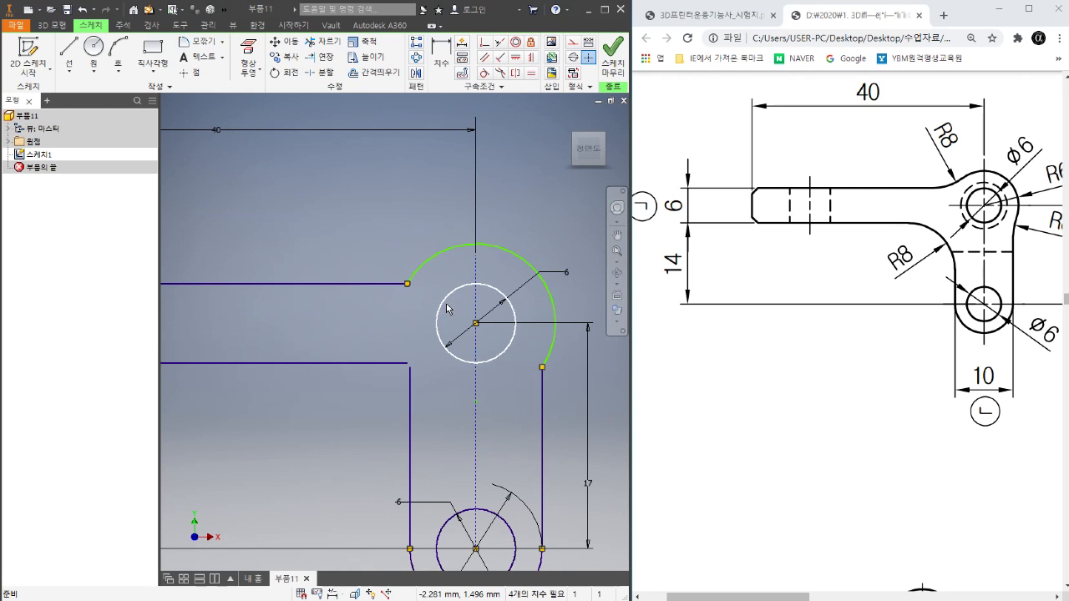
- Dimension the radius of the remaining large upper arc as 6 mm
left_click(509, 254)
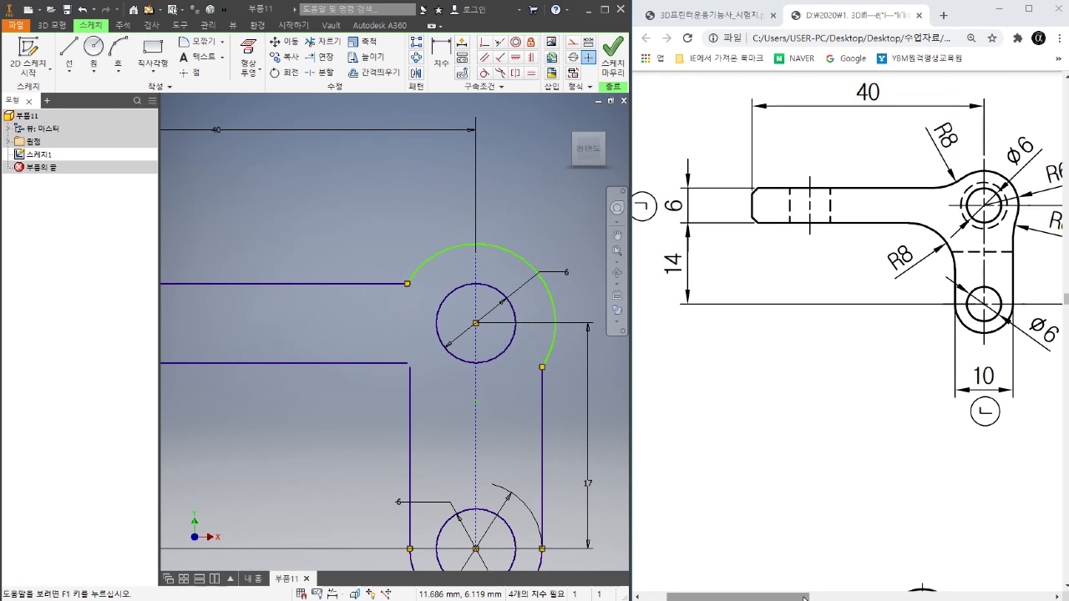
left_click_drag(804, 596, 814, 596)
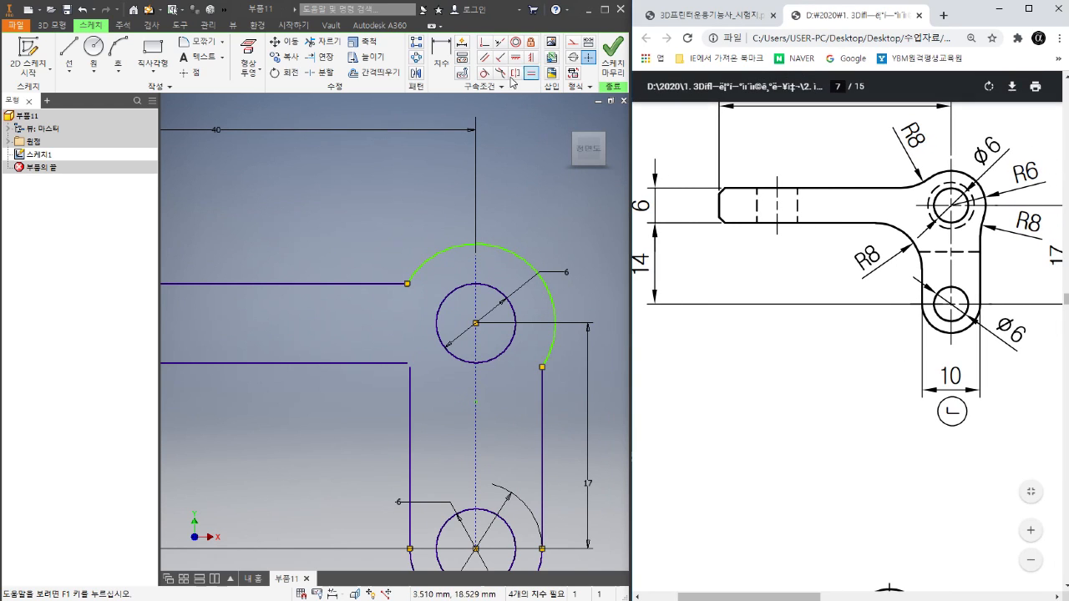
left_click(441, 58)
left_click(512, 255)
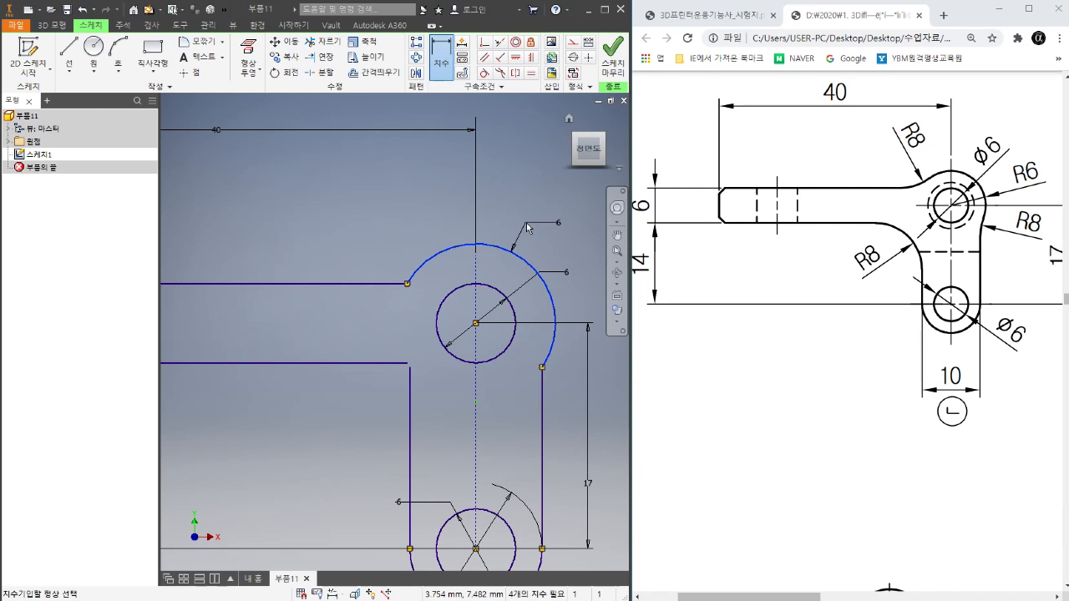
left_click(514, 227)
key("Return")
scroll(501, 226, "down", 3)
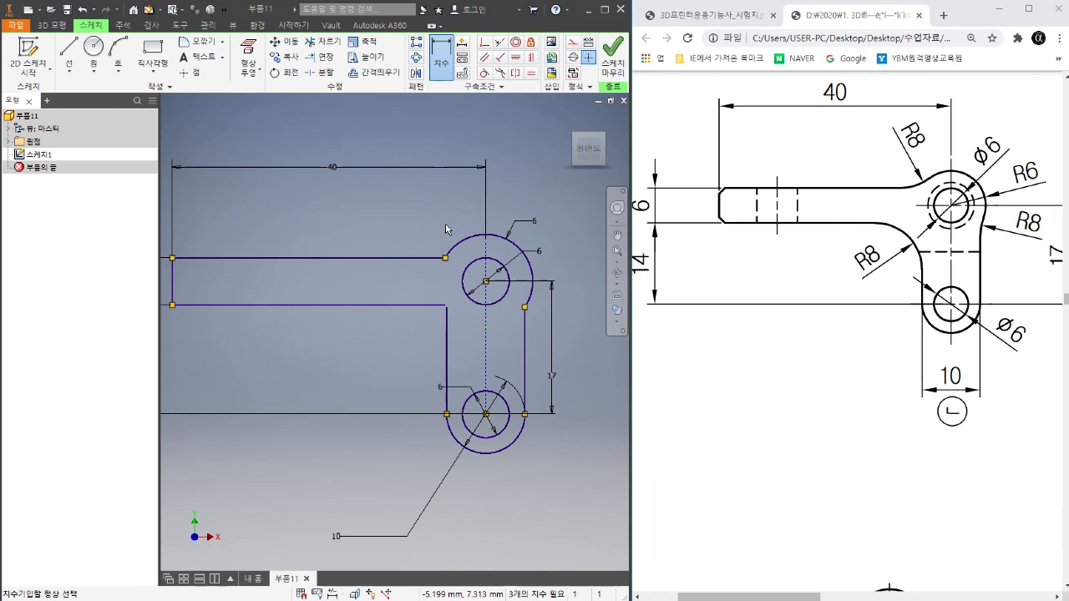
right_click(422, 221)
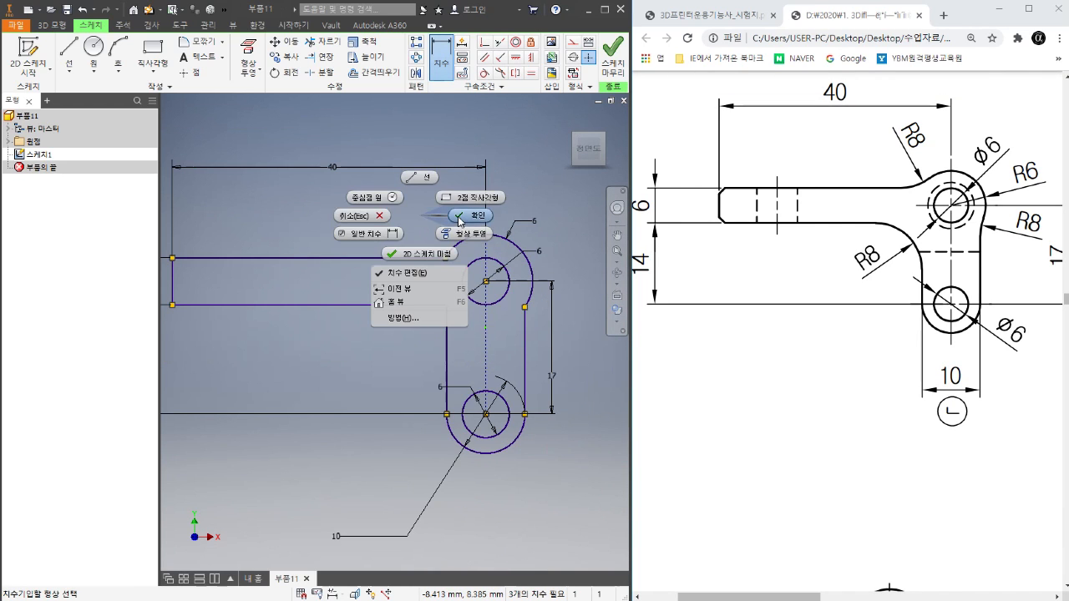
left_click(461, 221)
- Fillet the inner corner between the horizontal arm's lower edge and the lower arm's left side with an 8 mm radius
scroll(451, 297, "up", 10)
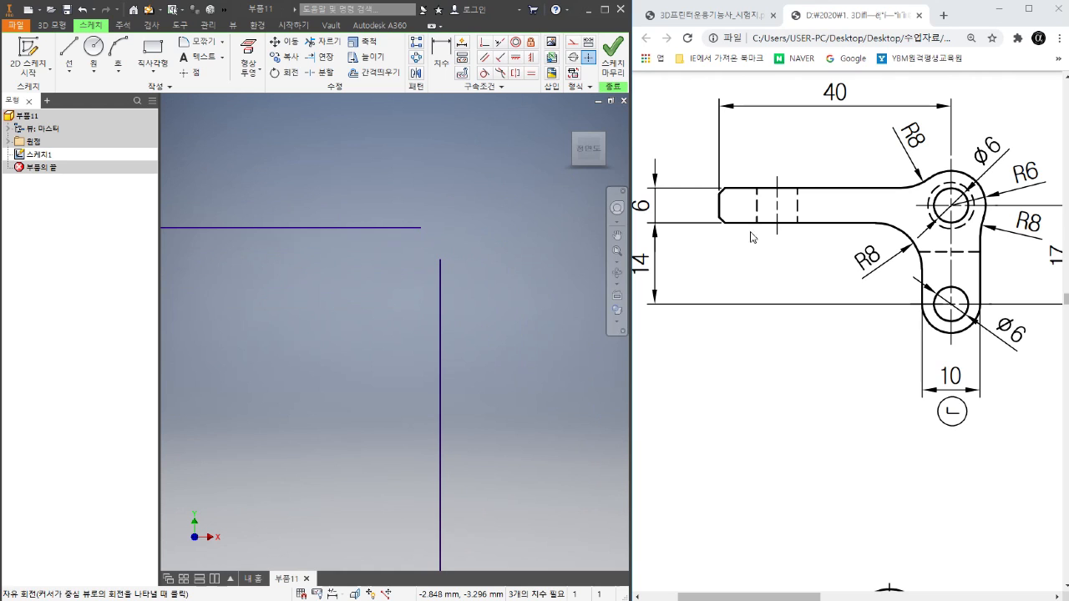
scroll(417, 242, "down", 5)
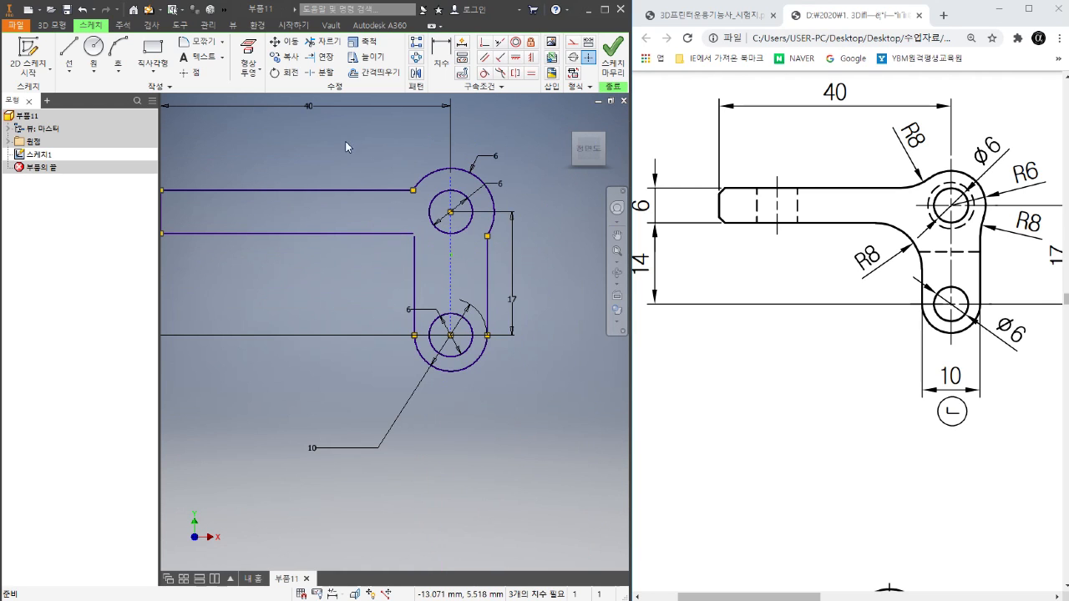
left_click(200, 41)
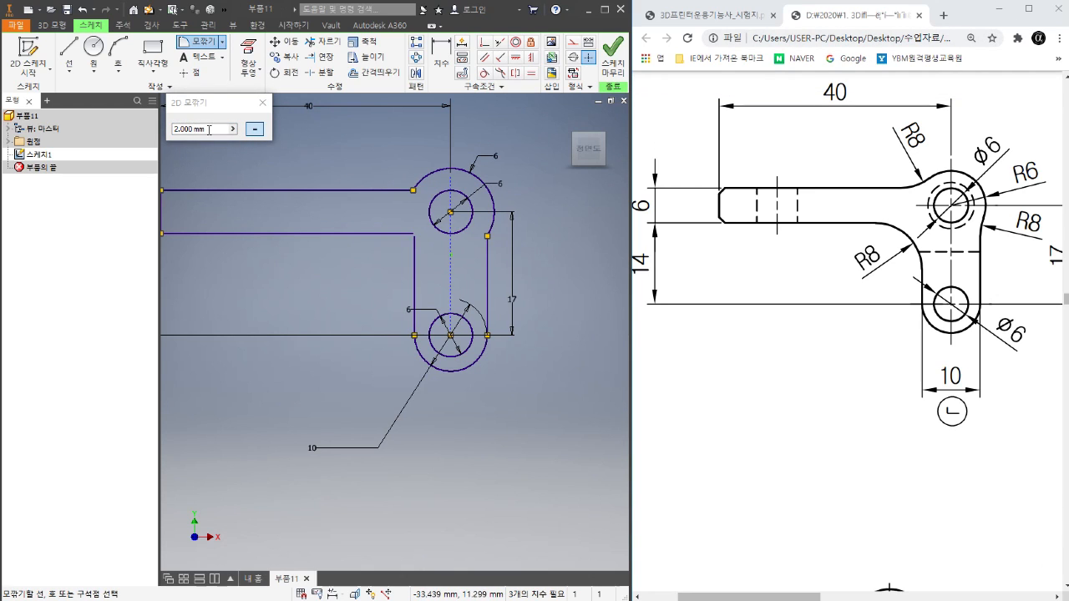
left_click(209, 130)
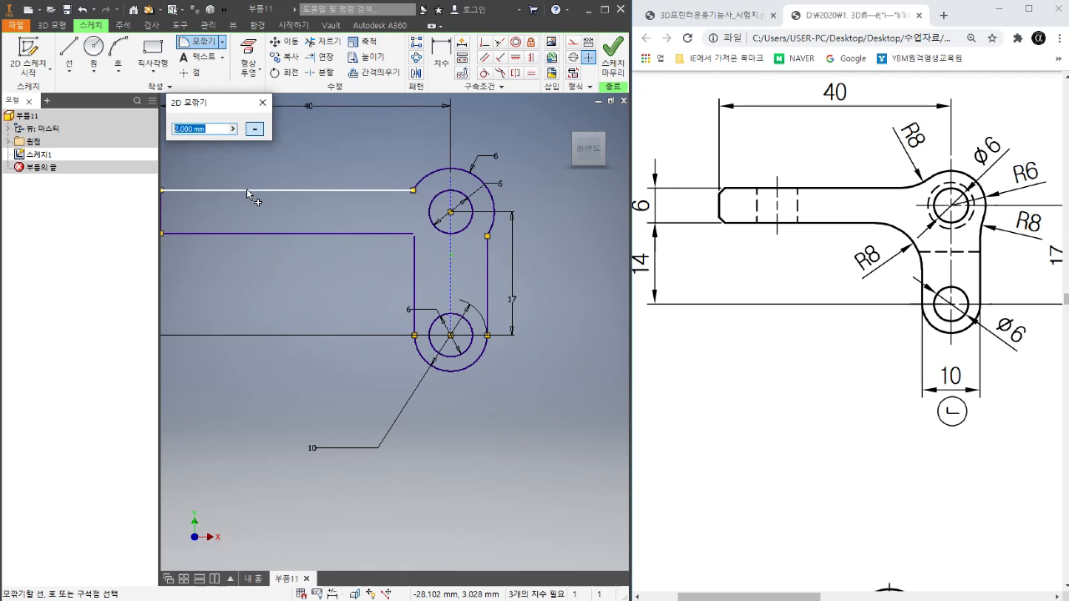
type("8")
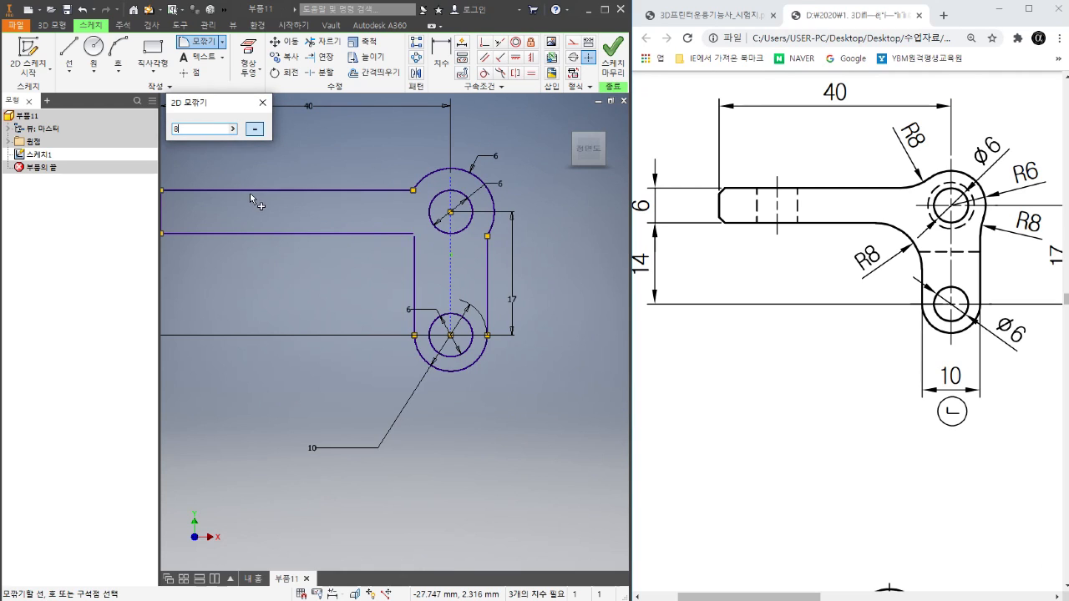
left_click(373, 233)
left_click(416, 276)
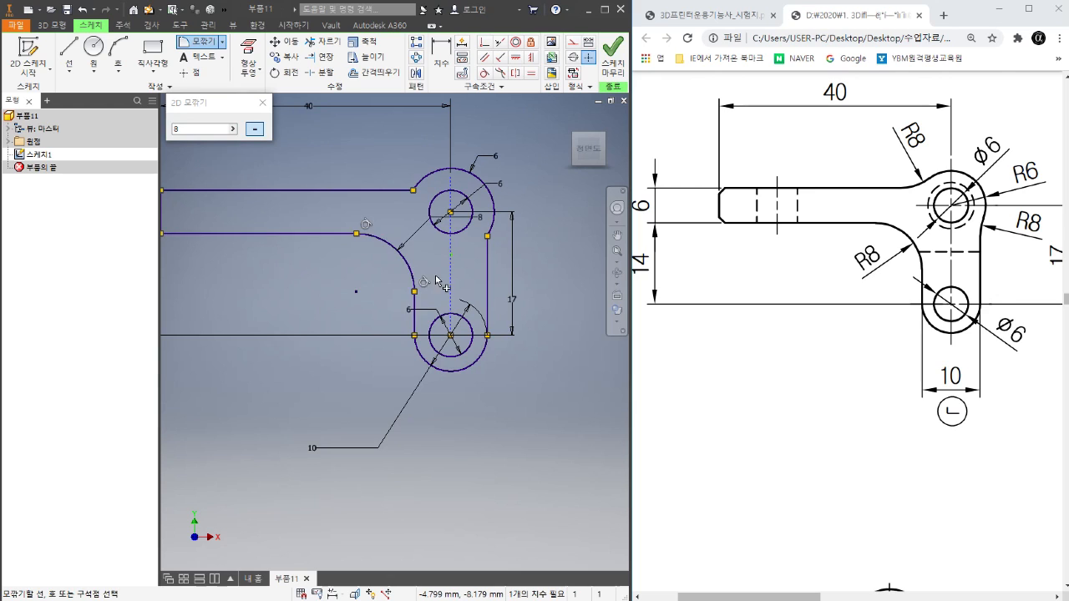
- Fillet the junction of the horizontal arm's upper edge and the large upper arc with an 8 mm radius
scroll(449, 269, "up", 2)
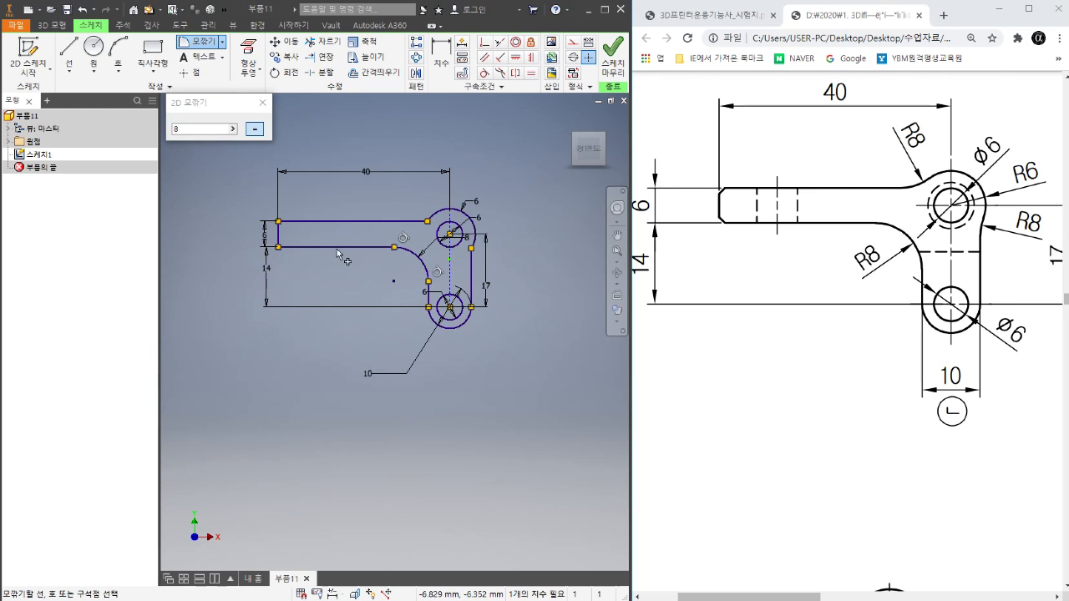
scroll(276, 230, "down", 2)
scroll(302, 241, "up", 2)
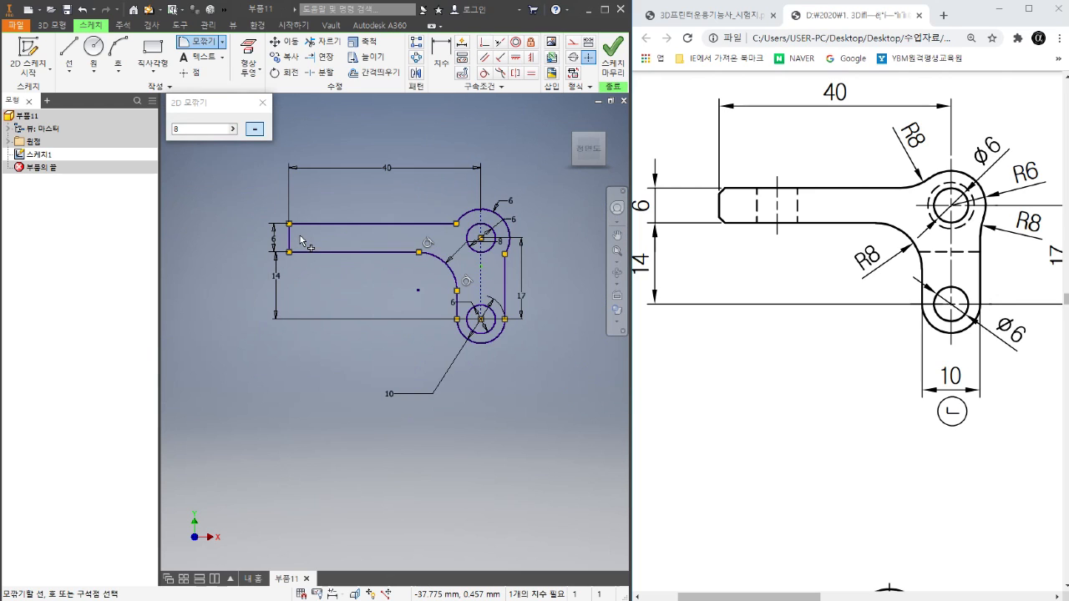
scroll(450, 214, "down", 4)
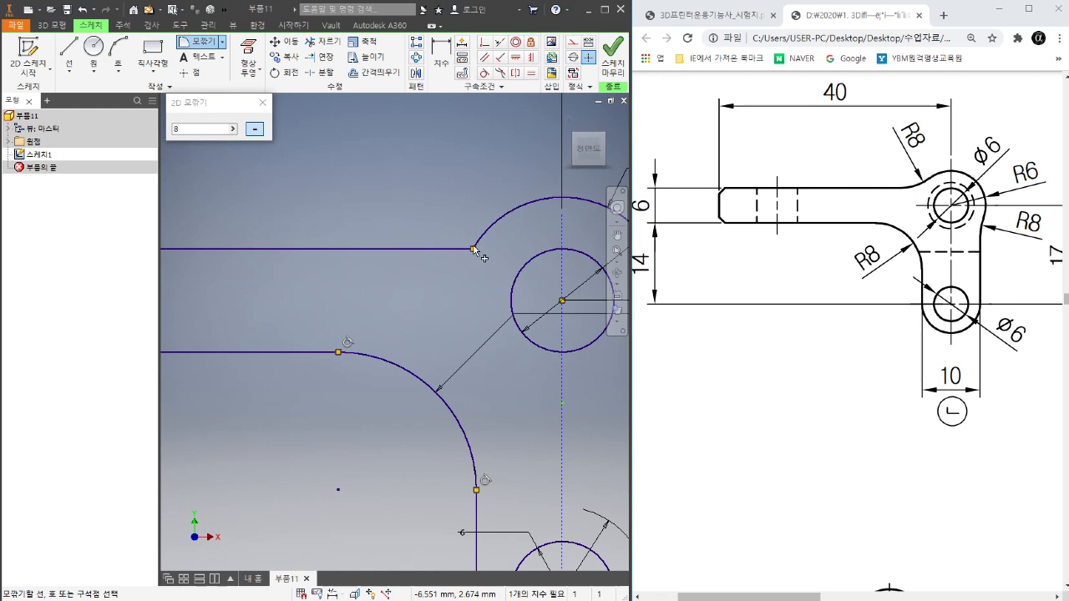
left_click(489, 233)
left_click(443, 249)
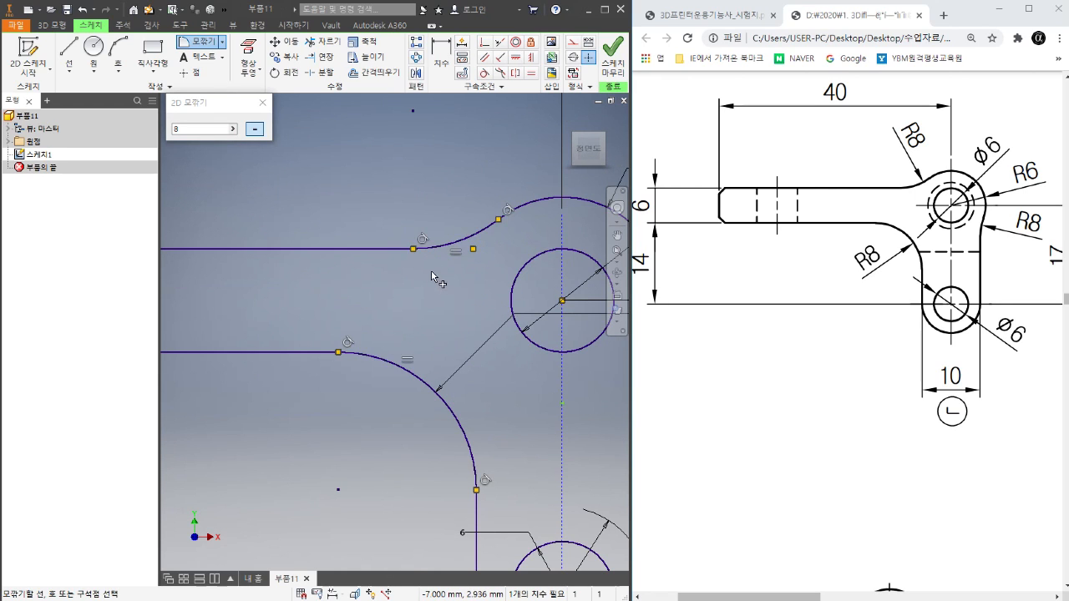
- Fillet the junction of the large upper arc and the lower arm's right side with an 8 mm radius
scroll(376, 266, "down", 2)
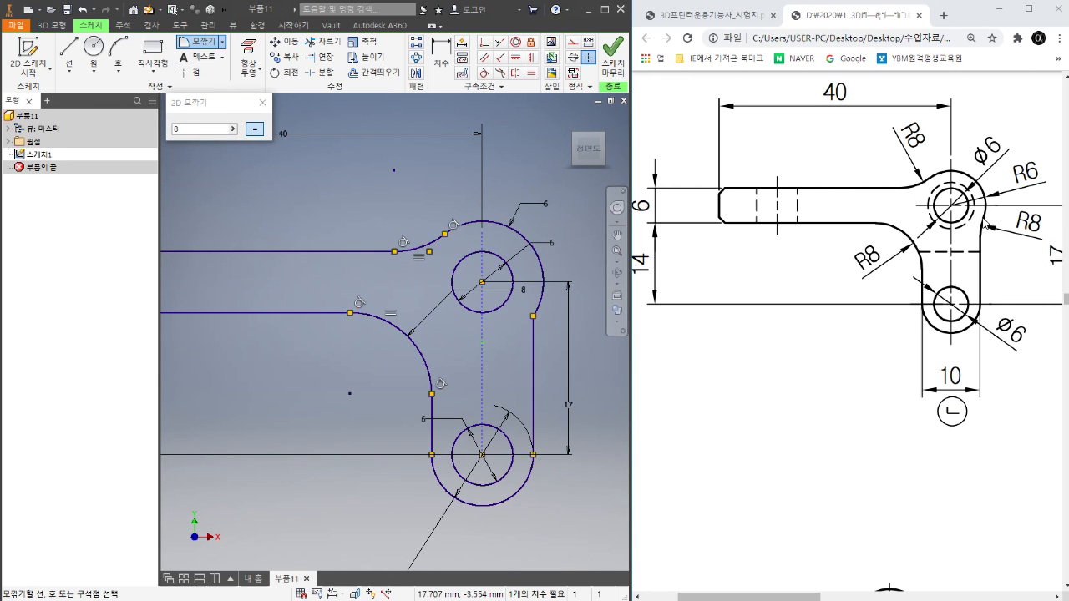
scroll(553, 332, "up", 2)
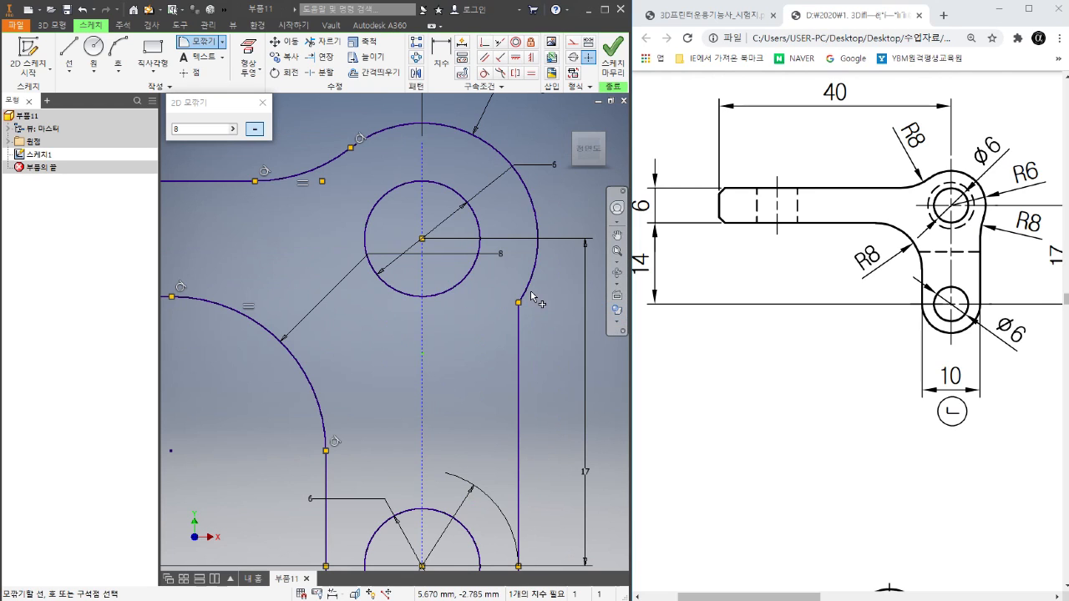
left_click(527, 331)
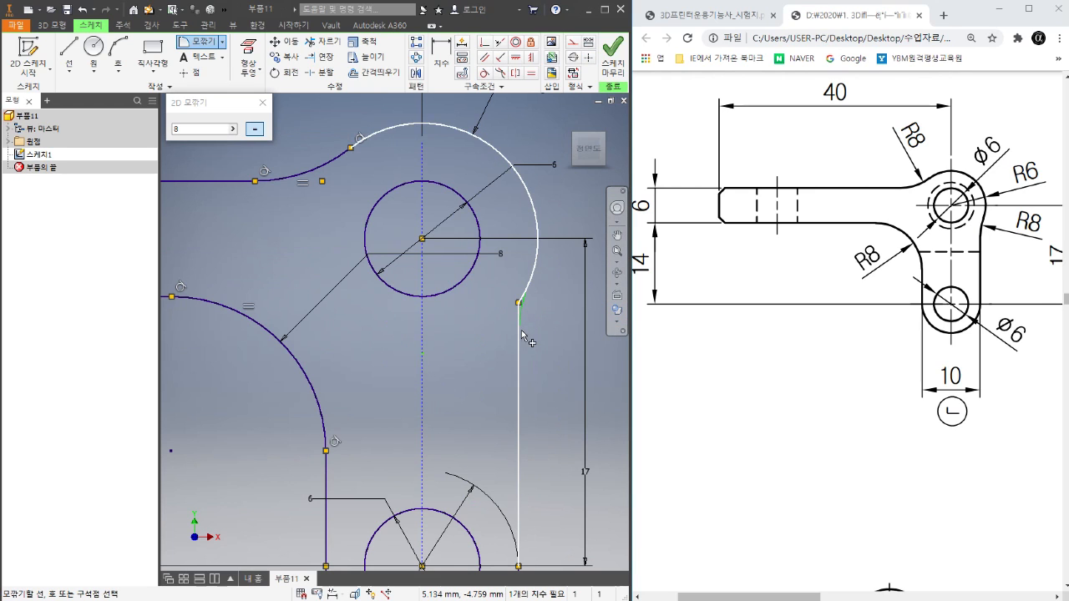
left_click(523, 334)
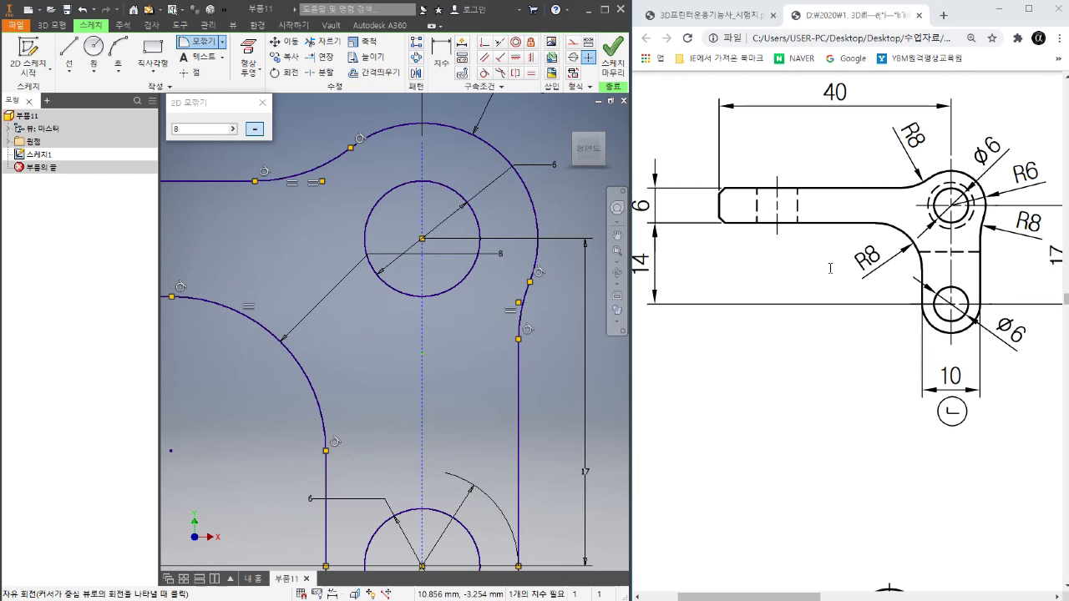
- Finish the fillet command and examine the exam drawing's general note for the unspecified chamfer size
scroll(830, 268, "down", 2)
scroll(830, 268, "up", 2)
scroll(357, 302, "down", 3)
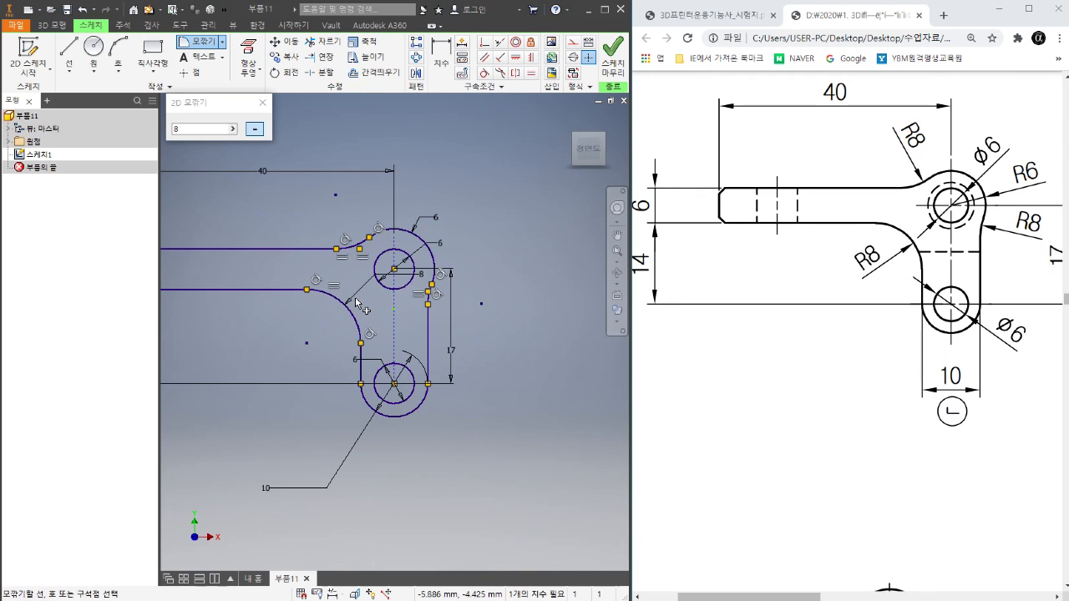
scroll(339, 292, "down", 5)
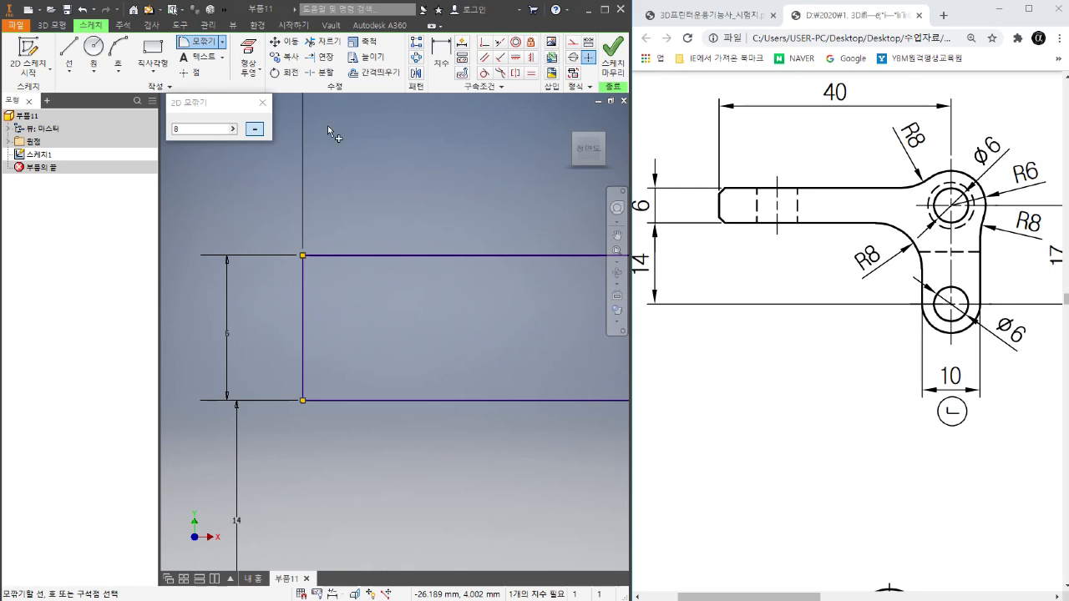
right_click(372, 179)
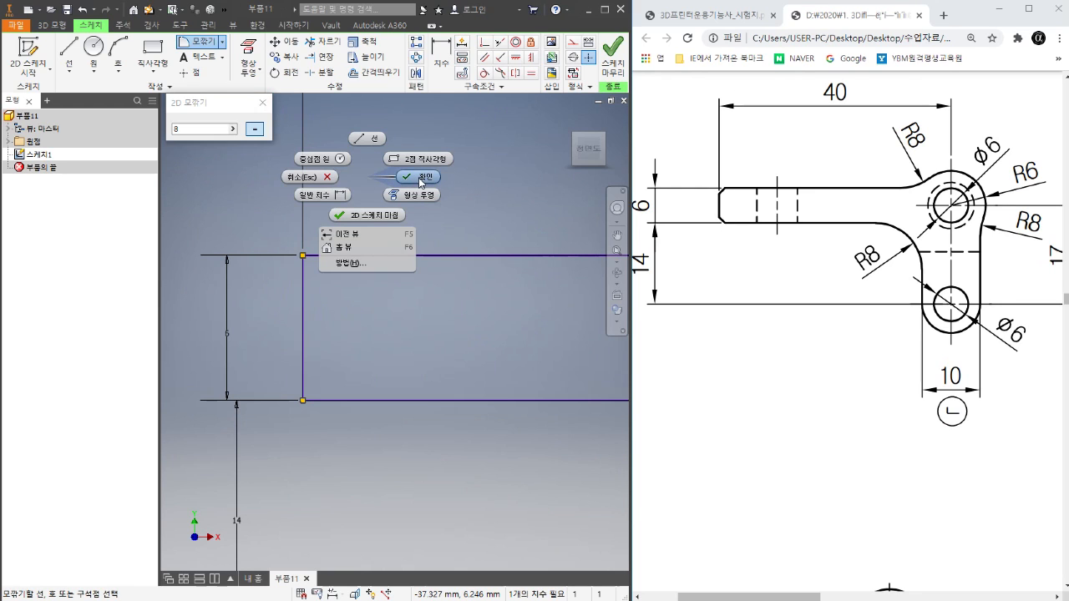
left_click(423, 179)
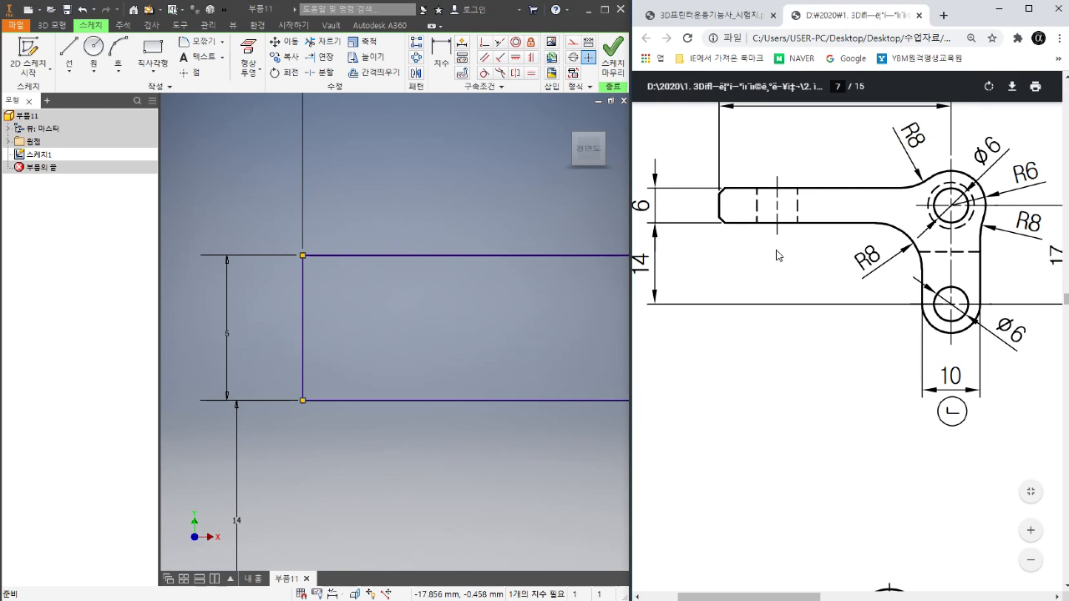
scroll(778, 256, "down", 2, "ctrl")
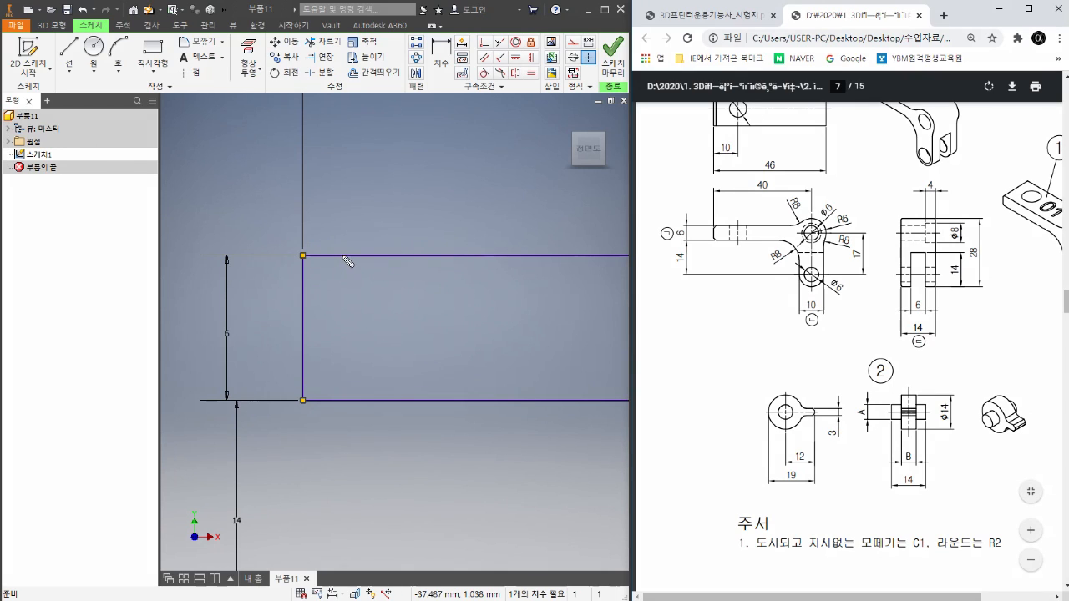
left_click_drag(344, 255, 303, 282)
left_click_drag(304, 369, 334, 395)
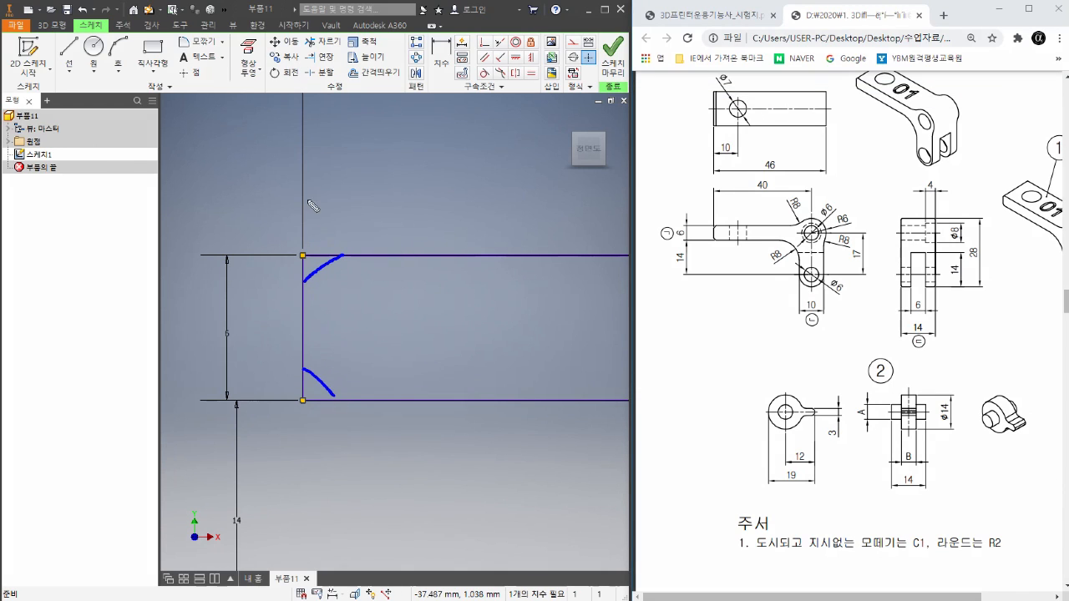
mouse_move(301, 202)
left_mouse_down()
mouse_move(301, 219)
mouse_move(327, 209)
mouse_move(337, 219)
left_mouse_up()
left_click_drag(319, 177, 323, 195)
mouse_move(270, 256)
left_mouse_down()
mouse_move(288, 255)
mouse_move(282, 277)
mouse_move(290, 277)
mouse_move(266, 278)
left_mouse_up()
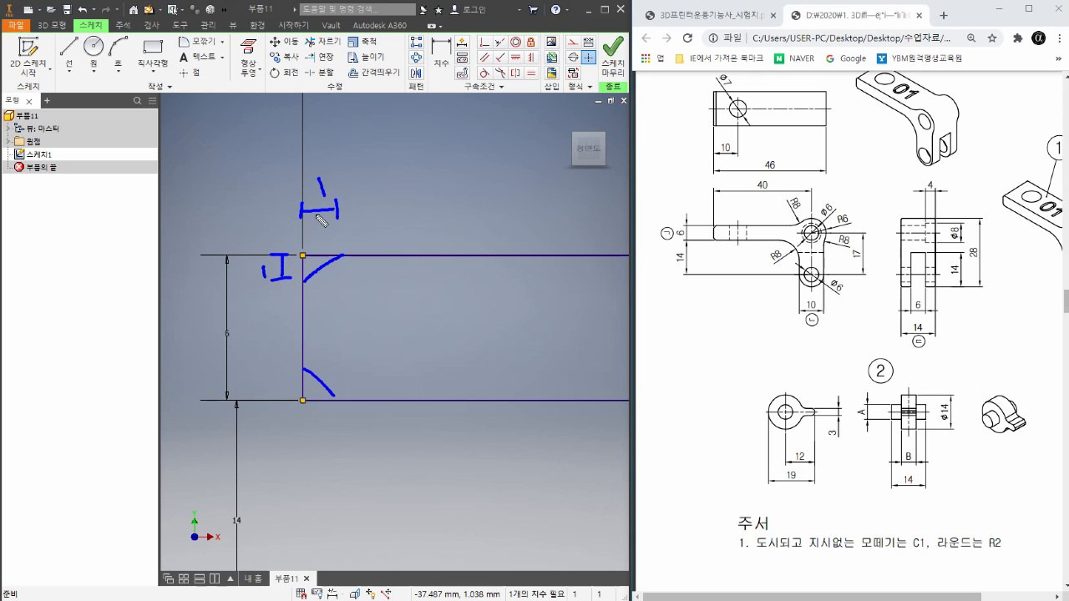
mouse_move(306, 399)
left_mouse_down()
mouse_move(318, 385)
mouse_move(333, 396)
mouse_move(325, 390)
mouse_move(282, 435)
mouse_move(237, 438)
mouse_move(267, 421)
mouse_move(279, 466)
mouse_move(334, 467)
left_mouse_up()
mouse_move(322, 455)
left_mouse_down()
mouse_move(324, 469)
mouse_move(349, 477)
mouse_move(341, 479)
left_mouse_up()
mouse_move(345, 460)
left_mouse_down()
mouse_move(366, 452)
mouse_move(426, 466)
left_mouse_up()
left_click_drag(427, 461, 451, 475)
left_click_drag(440, 480, 461, 481)
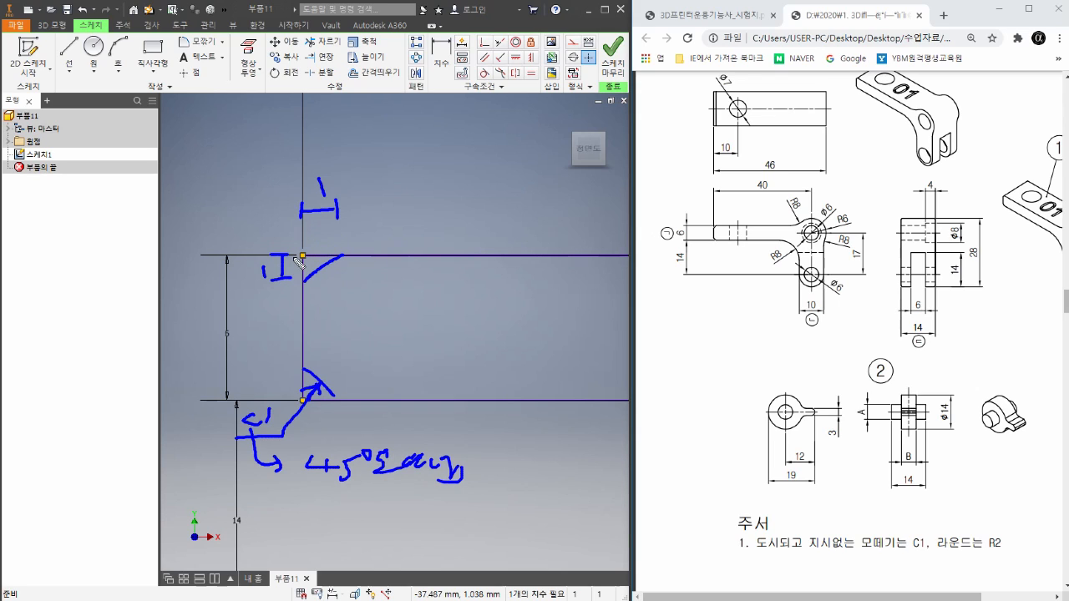
left_click_drag(320, 259, 322, 269)
left_click_drag(303, 362, 346, 337)
mouse_move(332, 394)
left_mouse_down()
mouse_move(376, 364)
mouse_move(368, 369)
left_mouse_up()
left_click_drag(345, 326, 347, 340)
left_click_drag(373, 333, 374, 342)
left_click_drag(338, 308, 406, 368)
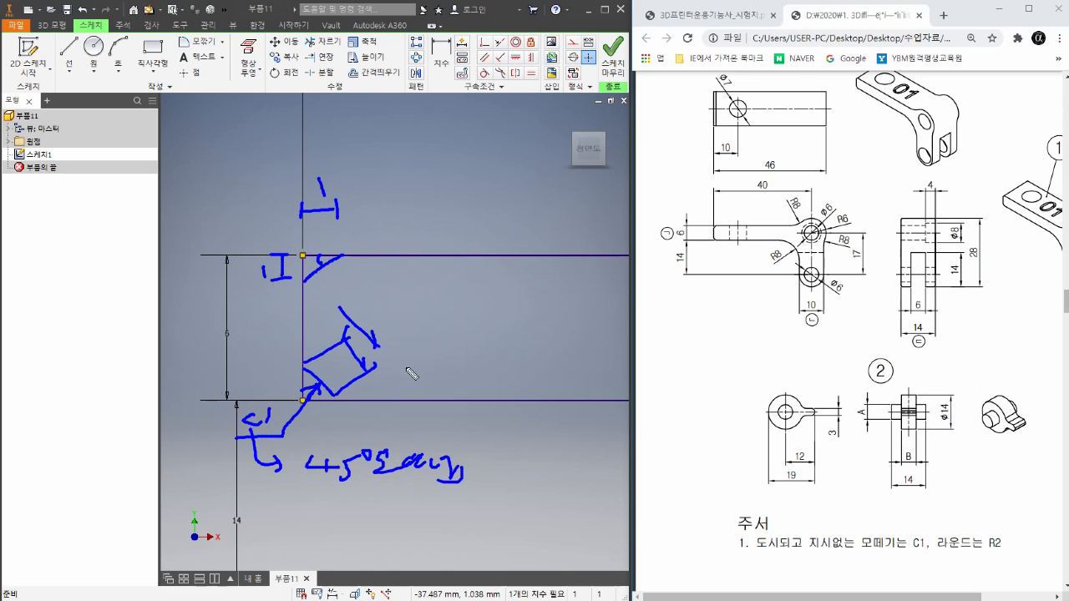
left_click_drag(400, 320, 335, 356)
key("Escape")
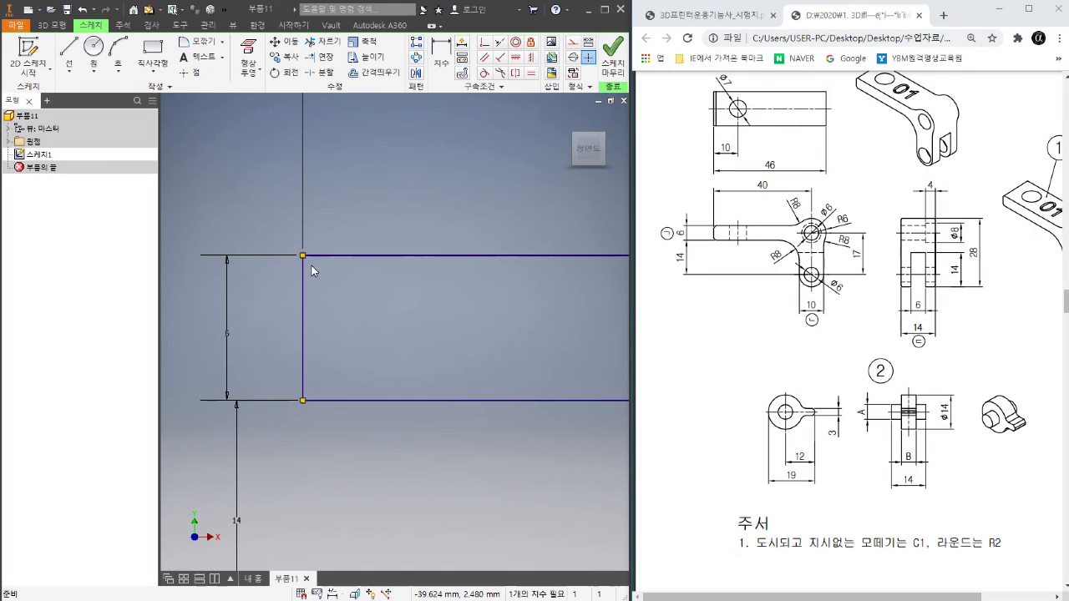
- Chamfer the upper and lower corners of the horizontal arm's free end with a 1 mm equal distance
left_click(223, 42)
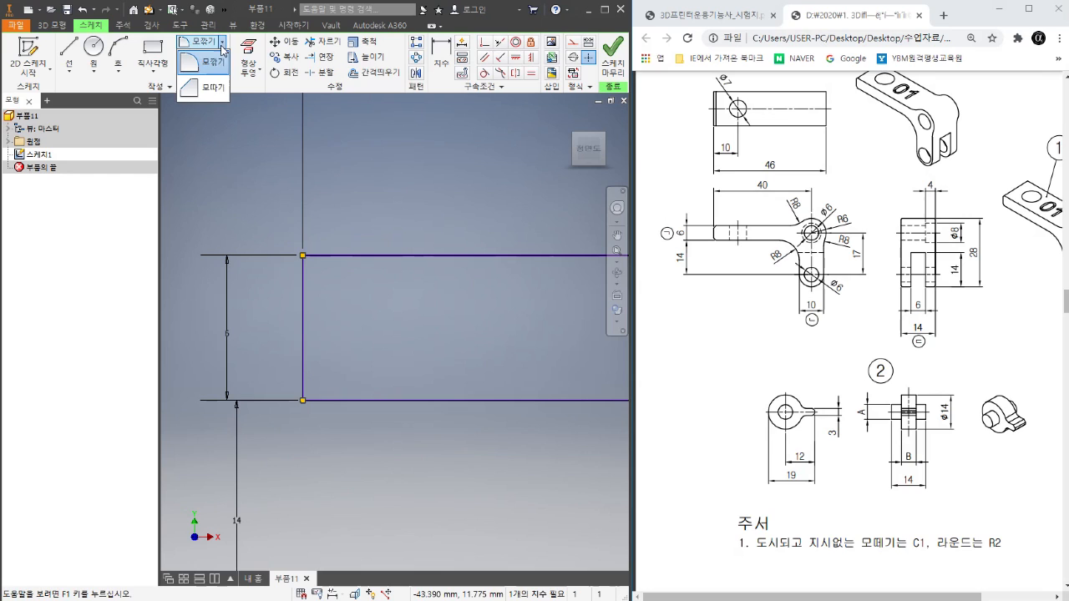
left_click(219, 92)
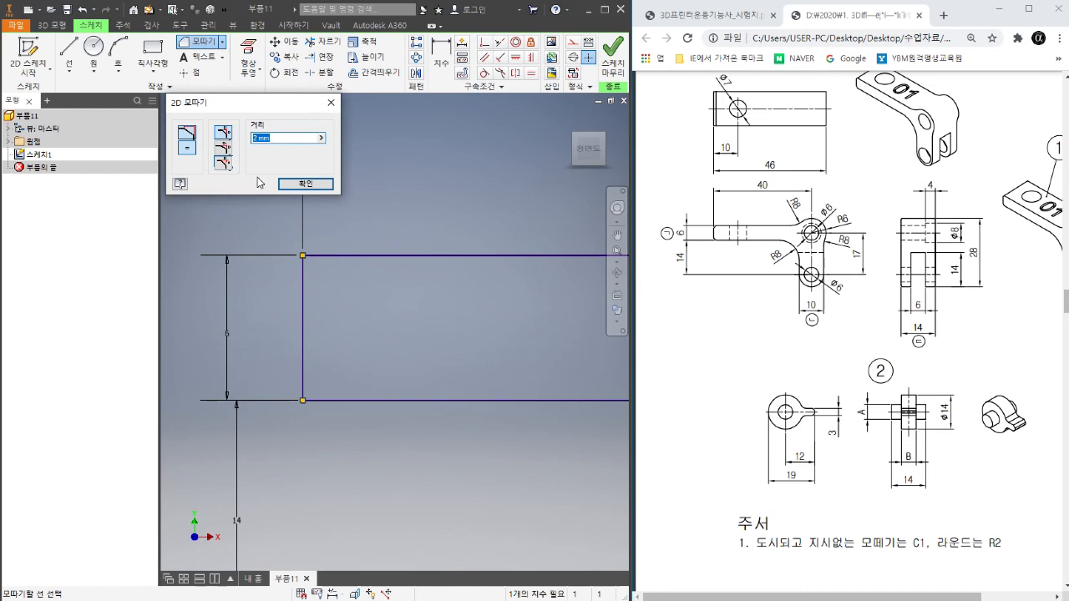
type("1")
left_click(317, 256)
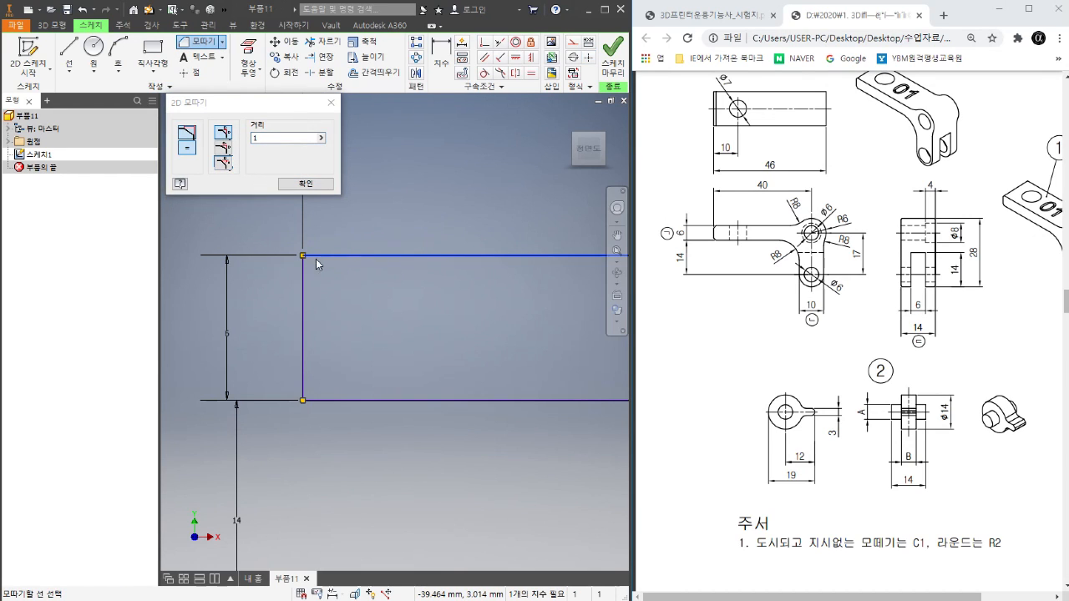
left_click(304, 283)
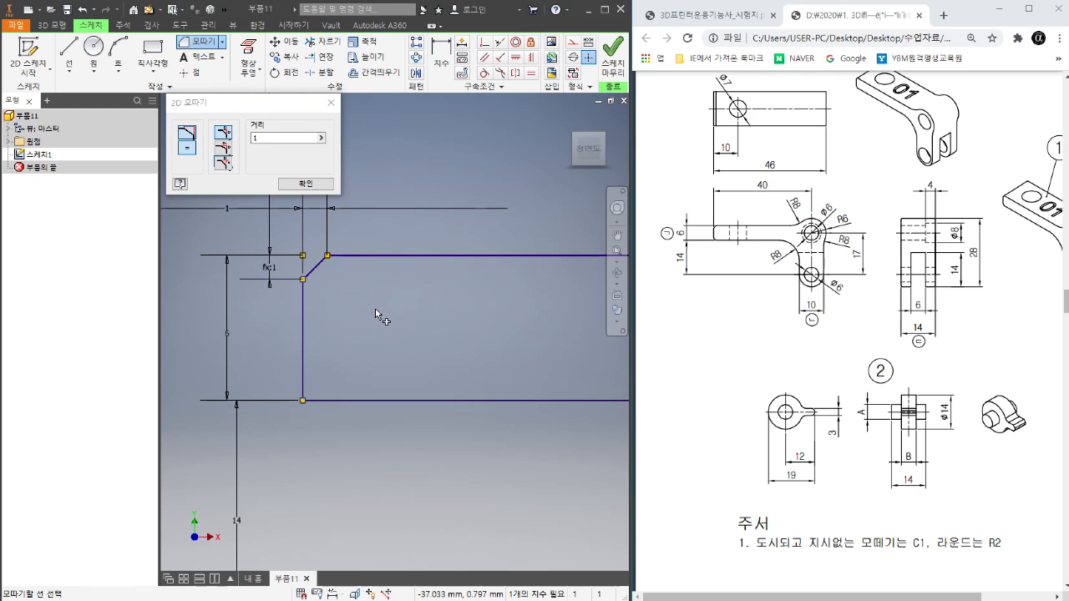
left_click(337, 401)
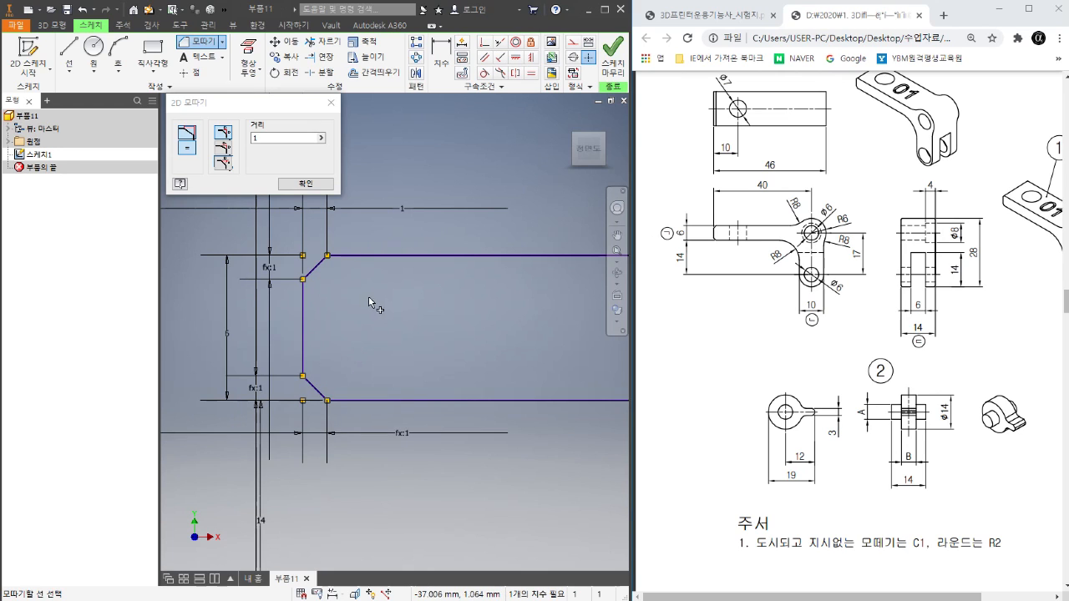
scroll(368, 296, "up", 5)
scroll(331, 301, "down", 6)
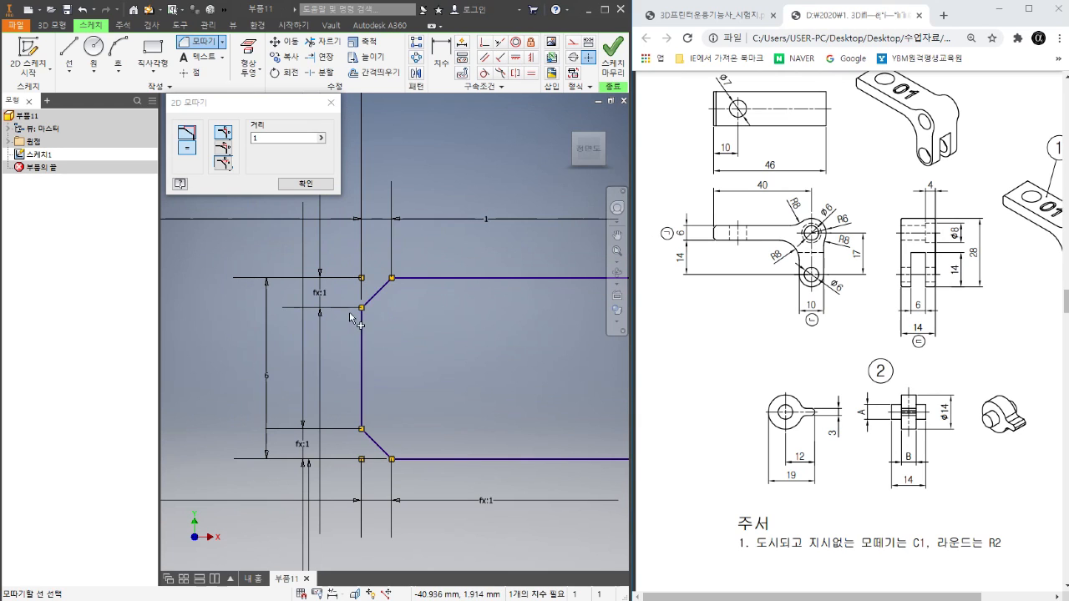
left_click(322, 183)
scroll(256, 243, "up", 4)
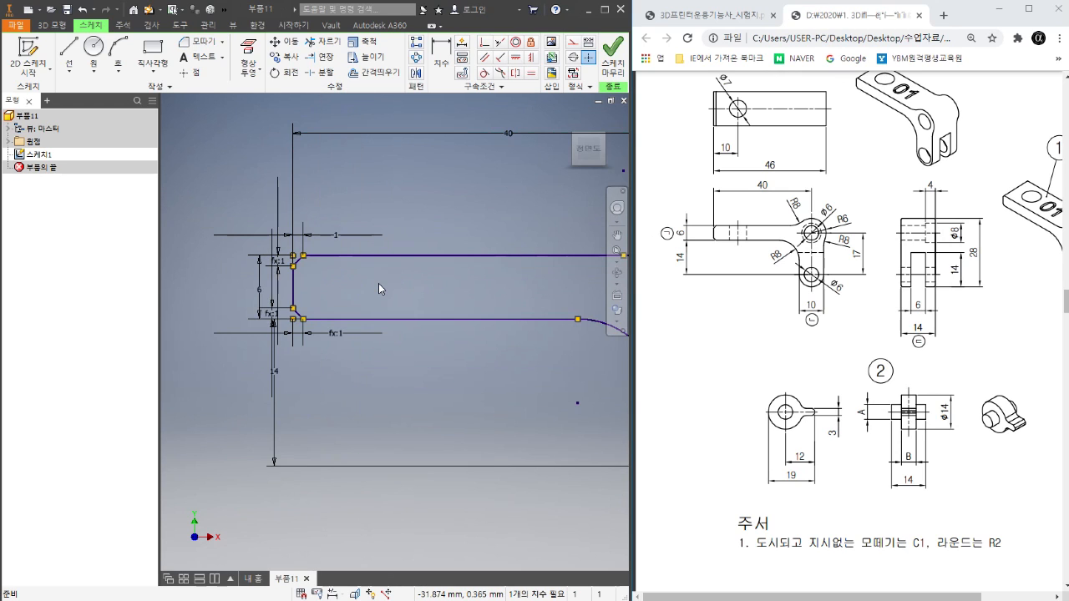
scroll(376, 284, "up", 2)
scroll(428, 297, "up", 2)
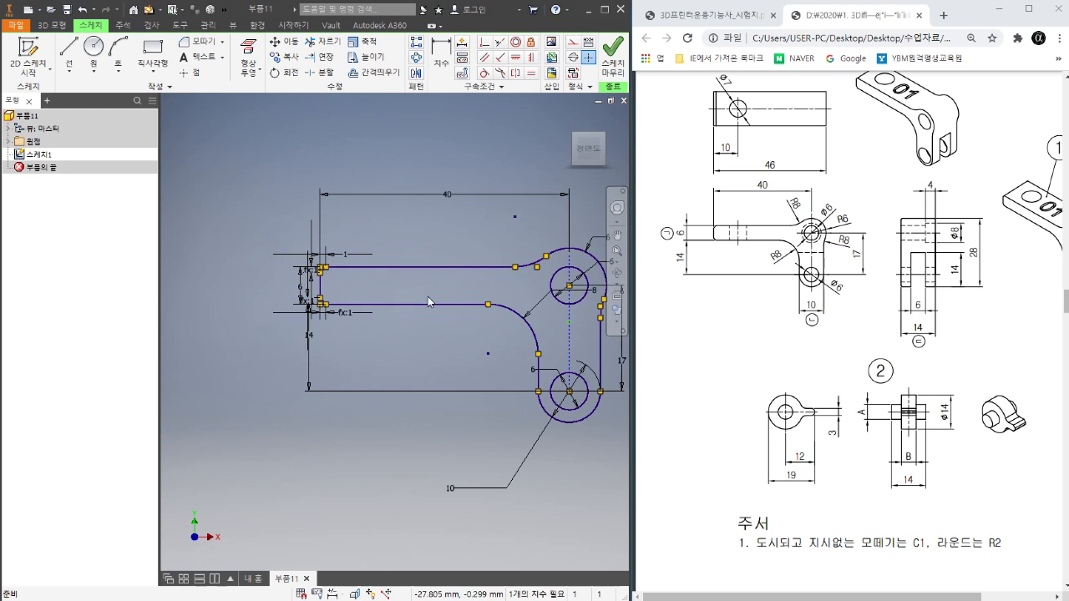
scroll(429, 322, "down", 3)
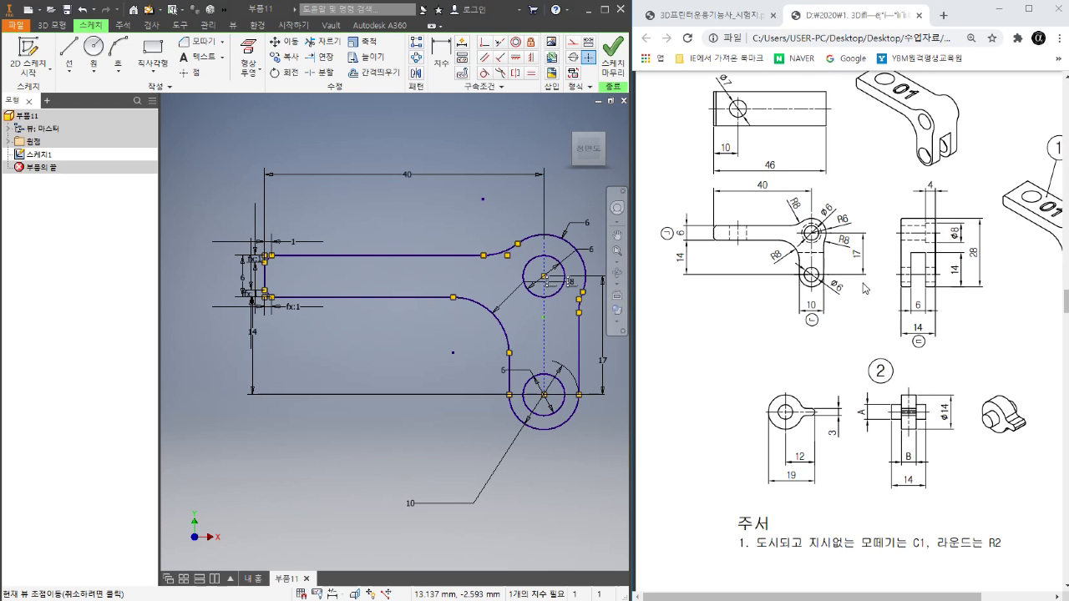
- Sketch a horizontal line across the lower arm between the two holes, about 9 mm above the lower hole's centre
scroll(884, 248, "up", 3, "ctrl")
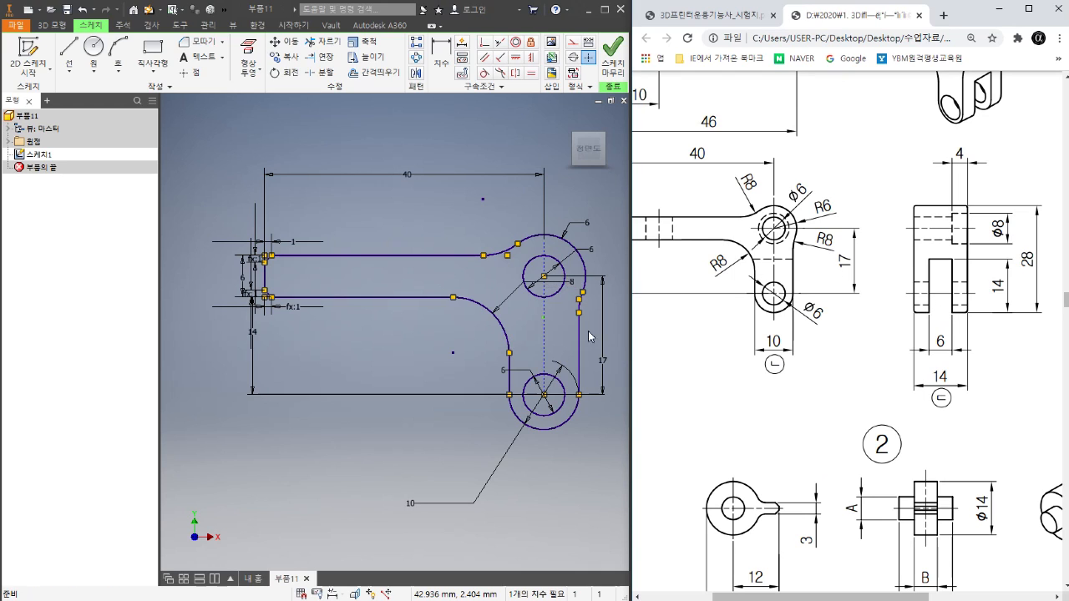
right_click(378, 343)
left_click(377, 299)
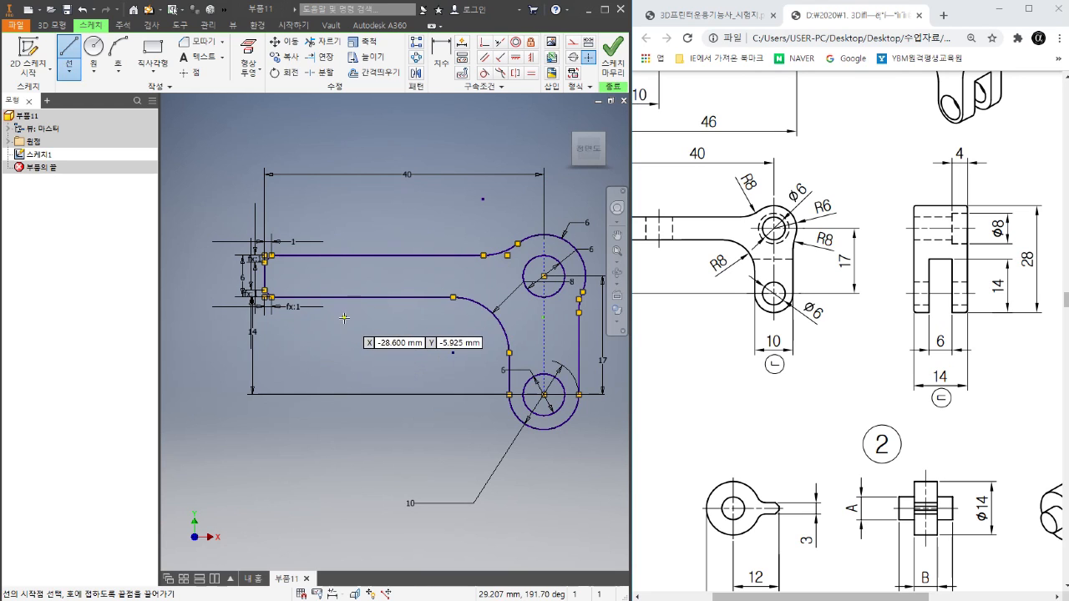
scroll(359, 322, "down", 2)
scroll(466, 345, "up", 5)
left_click(345, 277)
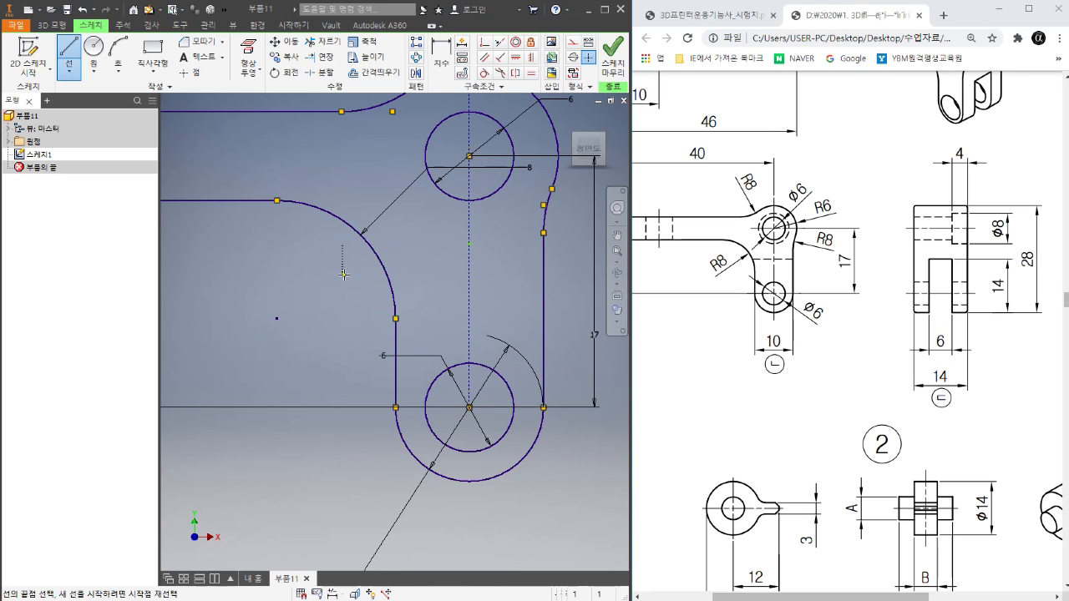
scroll(345, 277, "down", 2)
left_click(464, 276)
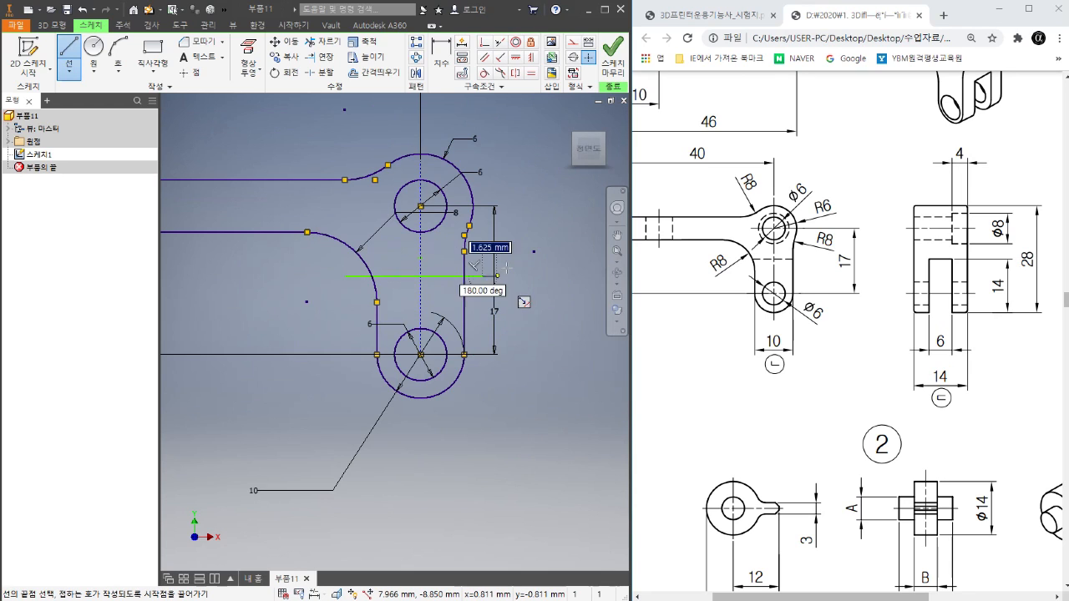
right_click(531, 253)
left_click(577, 255)
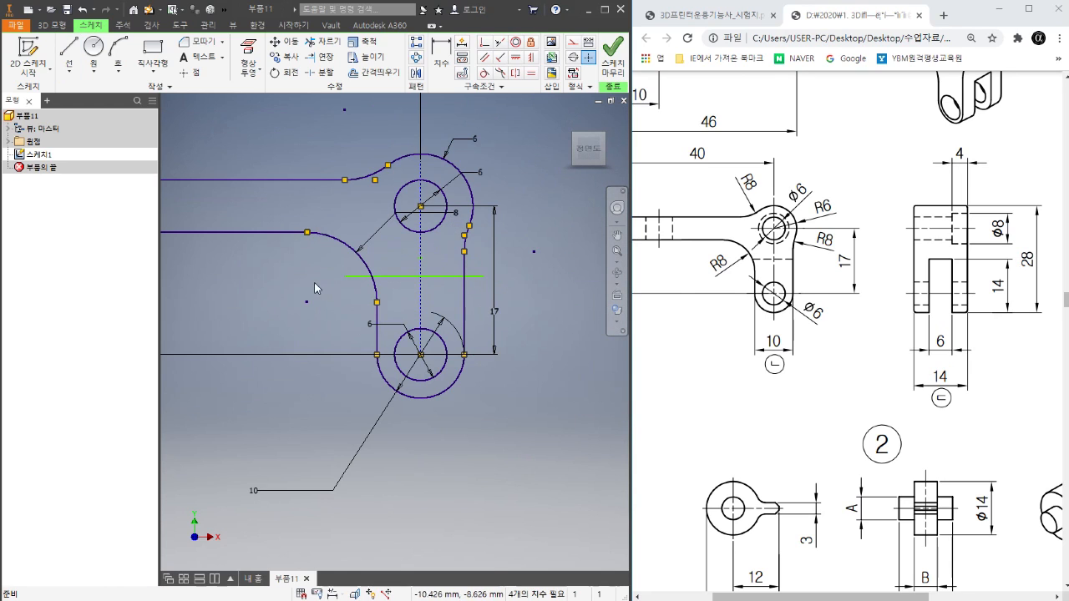
right_click(292, 266)
key("Escape")
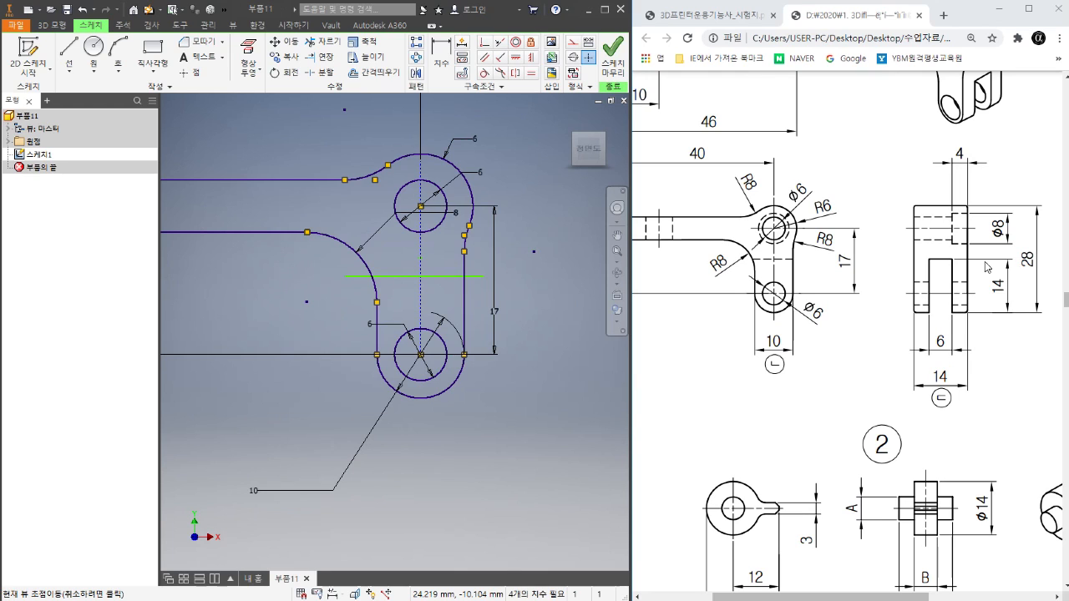
scroll(941, 237, "up", 1, "ctrl")
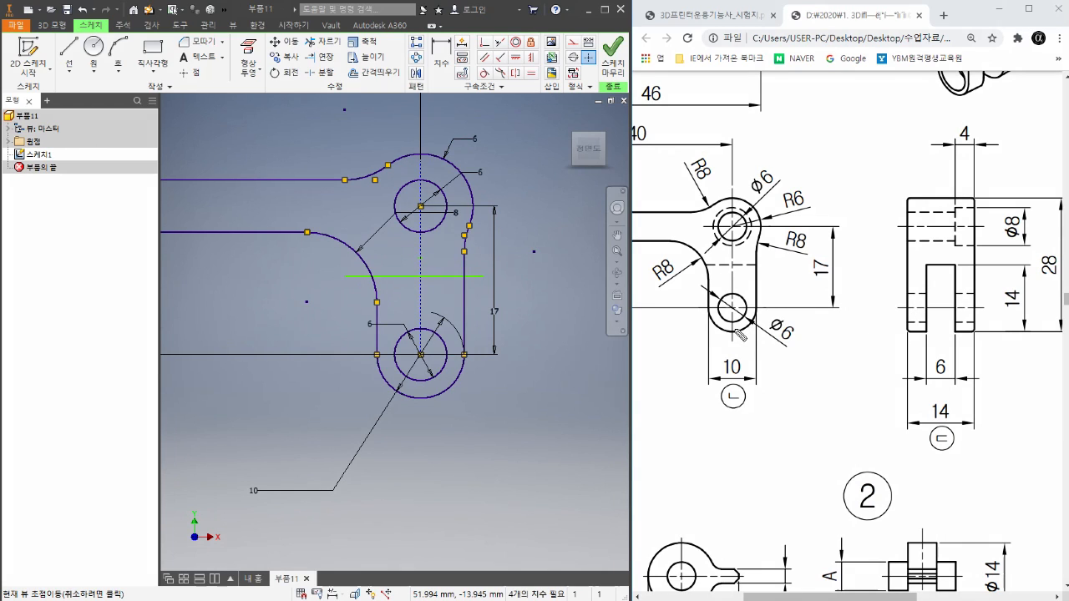
left_click_drag(733, 332, 799, 332)
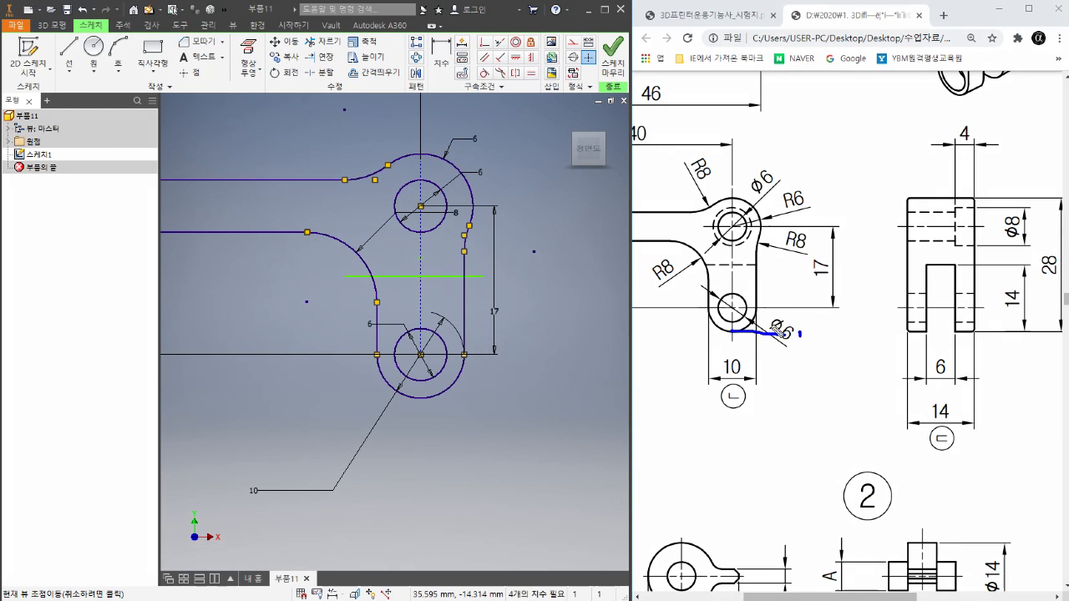
left_click_drag(732, 323, 817, 328)
mouse_move(733, 310)
left_mouse_down()
mouse_move(802, 310)
mouse_move(793, 316)
left_mouse_up()
left_click_drag(732, 292, 810, 294)
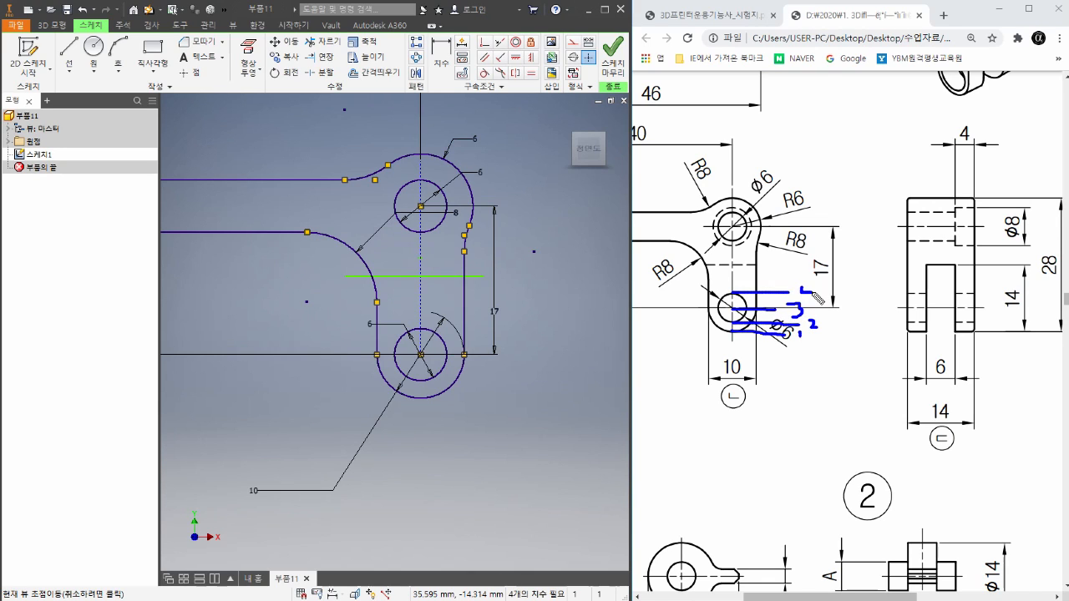
mouse_move(734, 265)
left_mouse_down()
mouse_move(792, 272)
mouse_move(795, 261)
left_mouse_up()
left_click_drag(919, 334, 815, 338)
left_click_drag(917, 322, 828, 324)
left_click_drag(896, 308, 808, 311)
left_click_drag(910, 294, 821, 294)
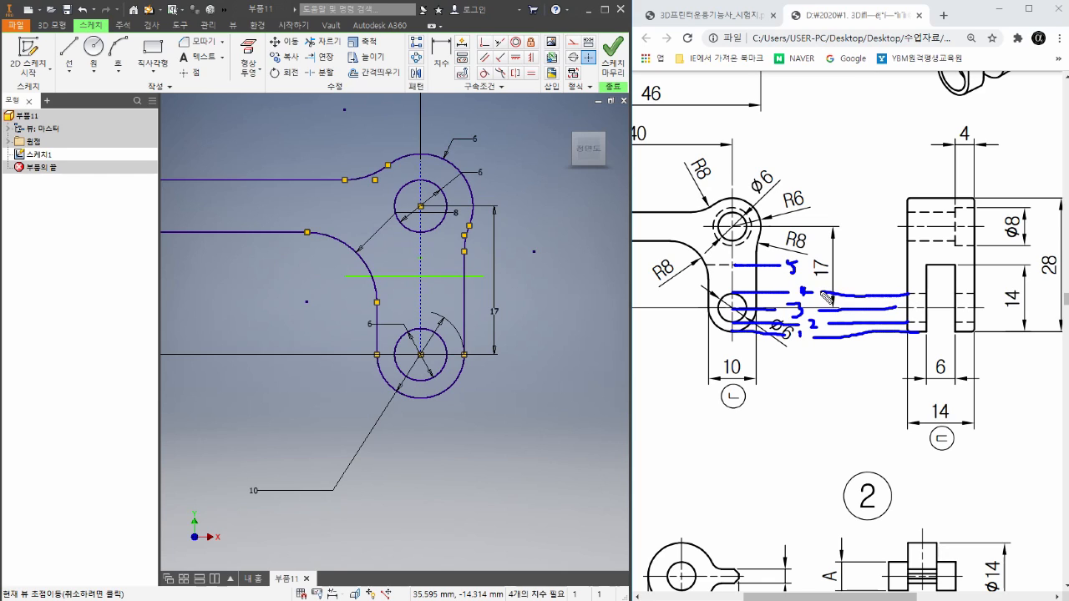
left_click_drag(923, 265, 810, 267)
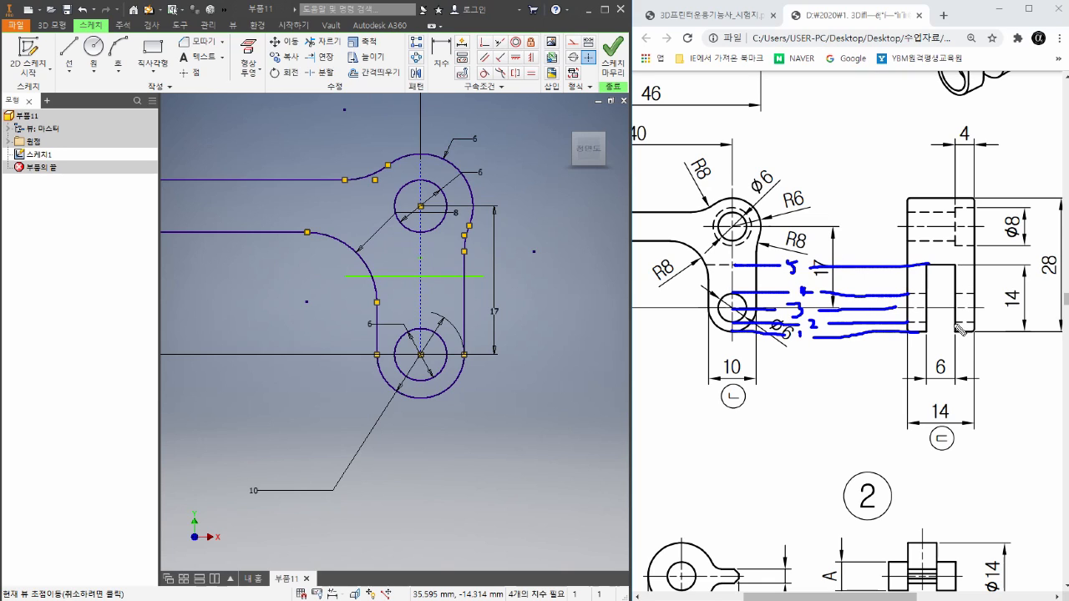
left_click_drag(716, 266, 735, 265)
key("Escape")
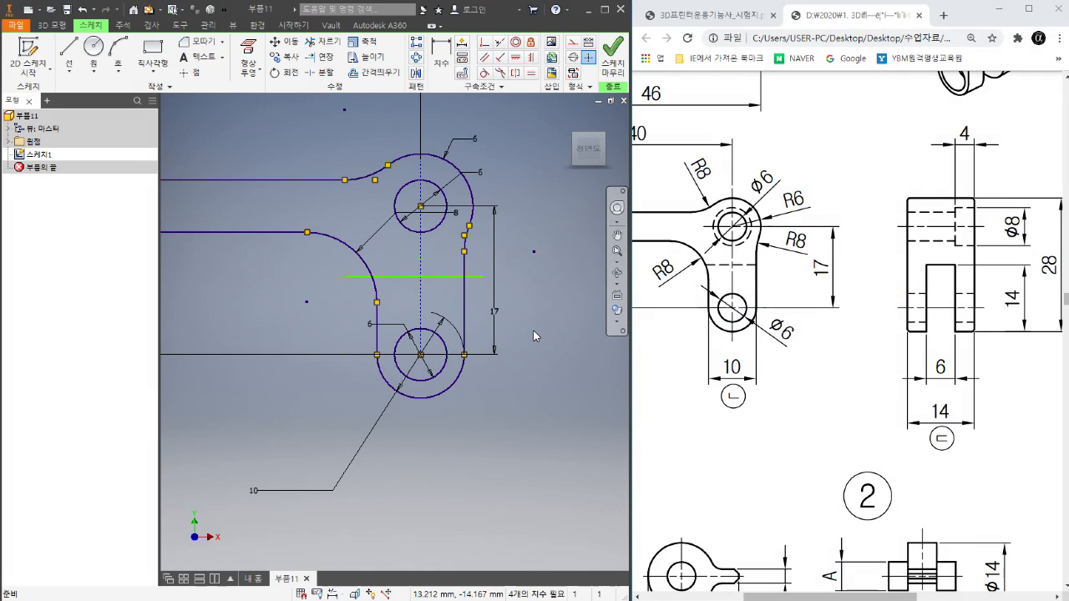
- Dimension the height of the horizontal slot line above the lower arm's end arc centre as 14-5 mm
key("d")
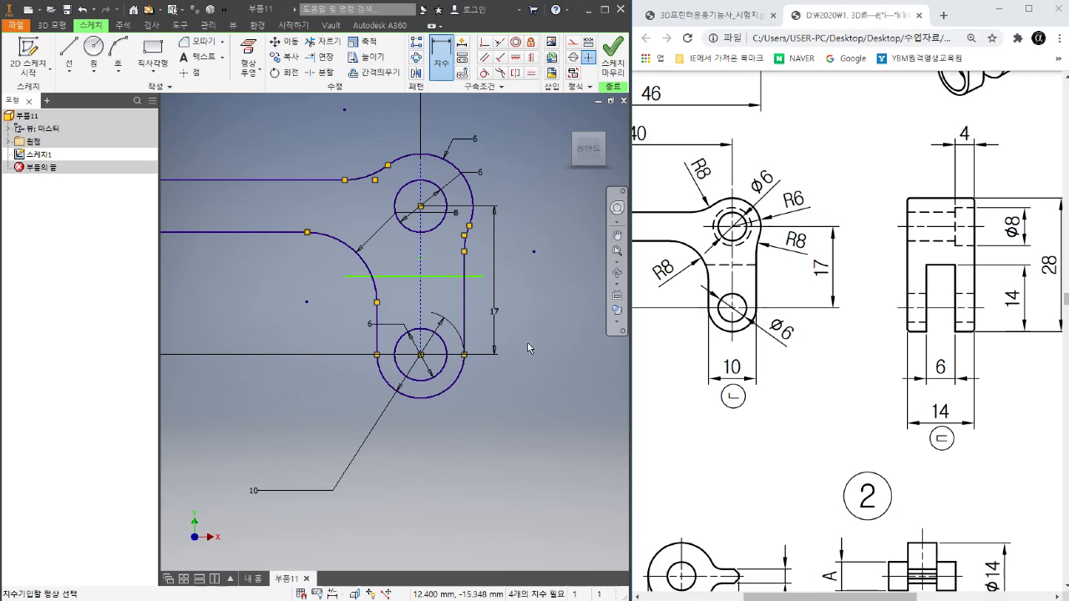
left_click(426, 400)
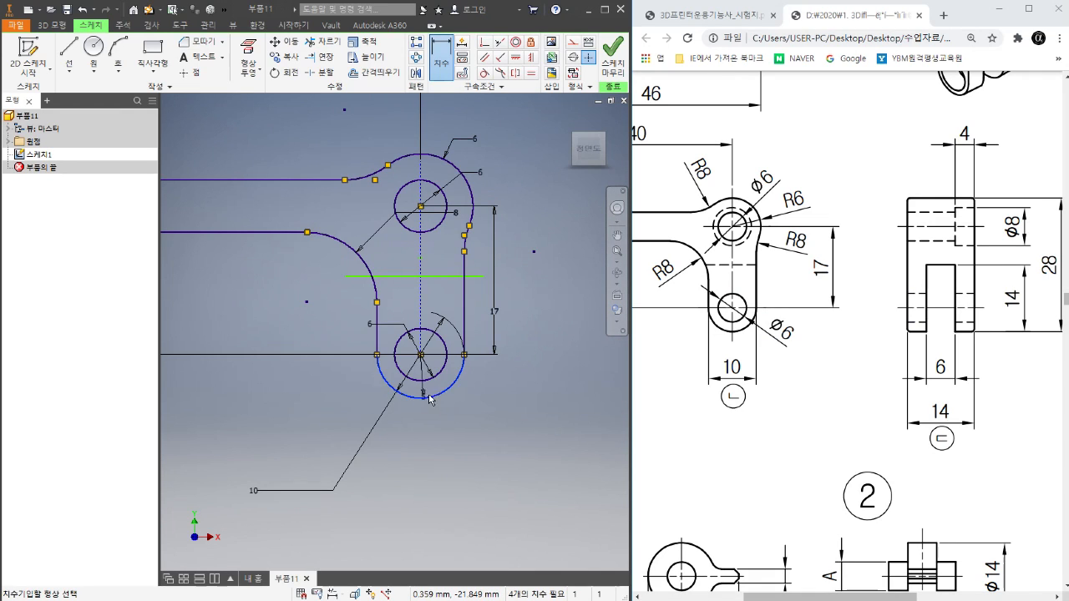
left_click(457, 277)
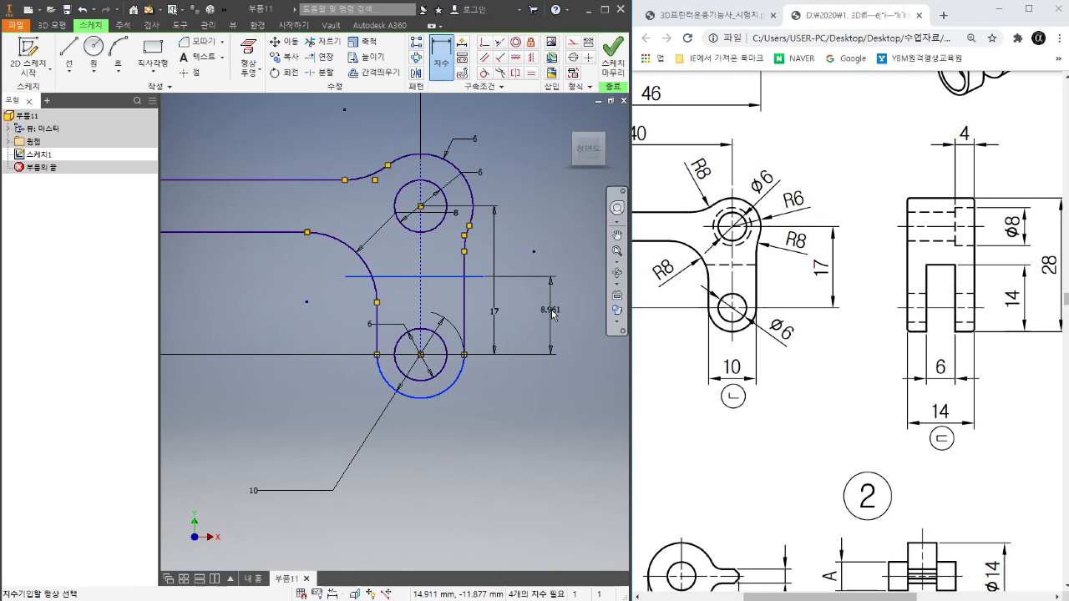
left_click(553, 312)
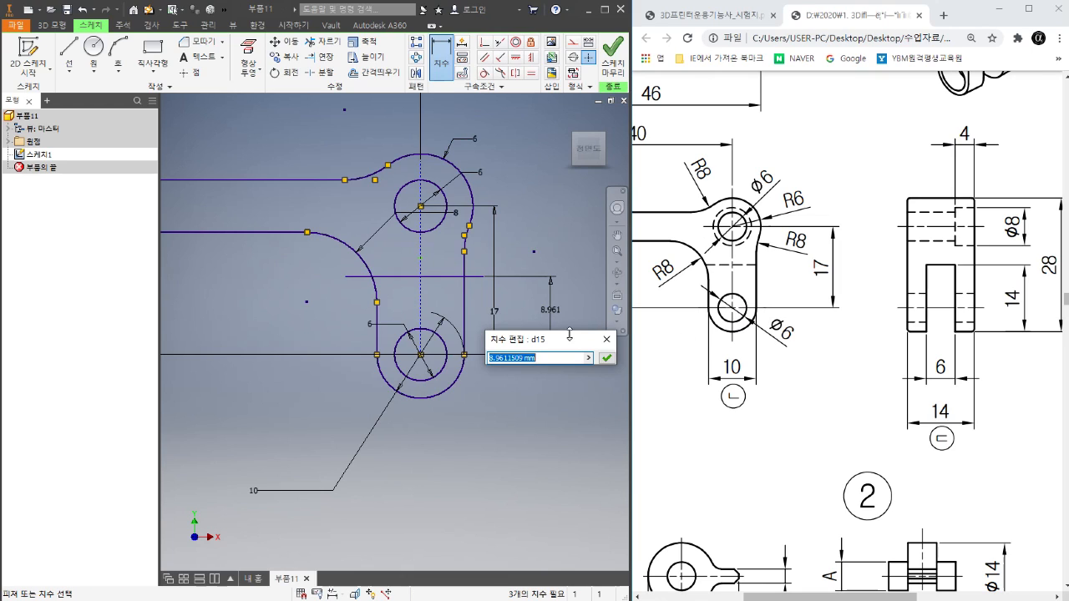
type("14")
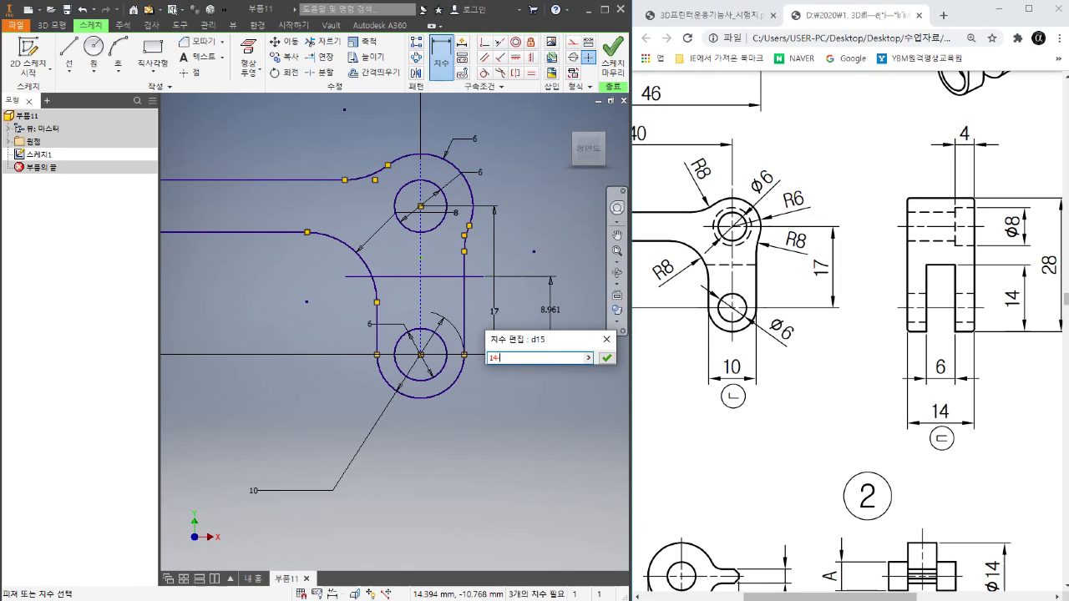
type("-5")
key("Return")
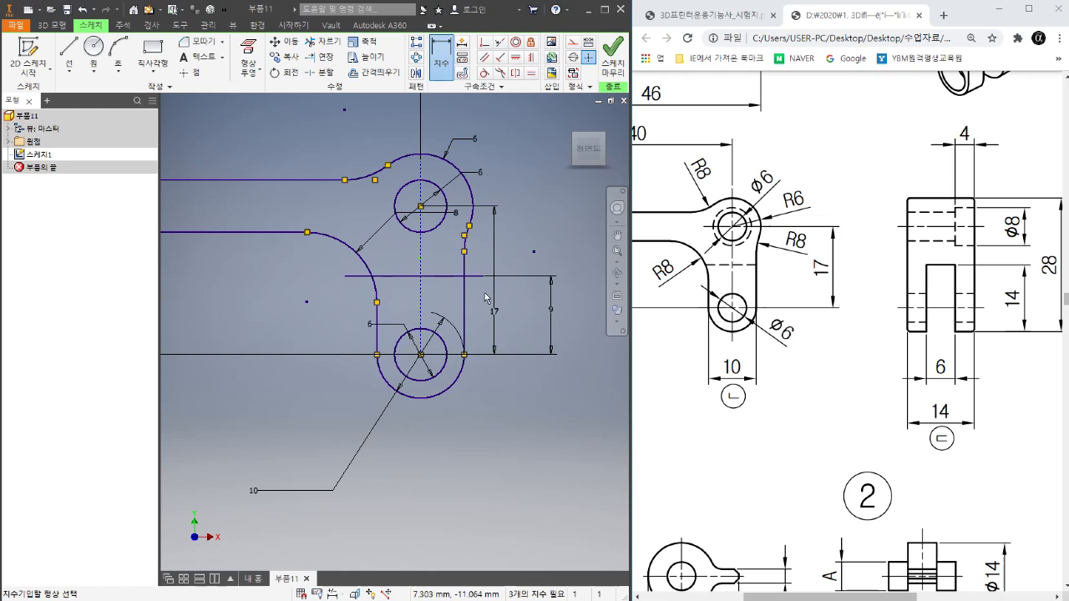
right_click(532, 213)
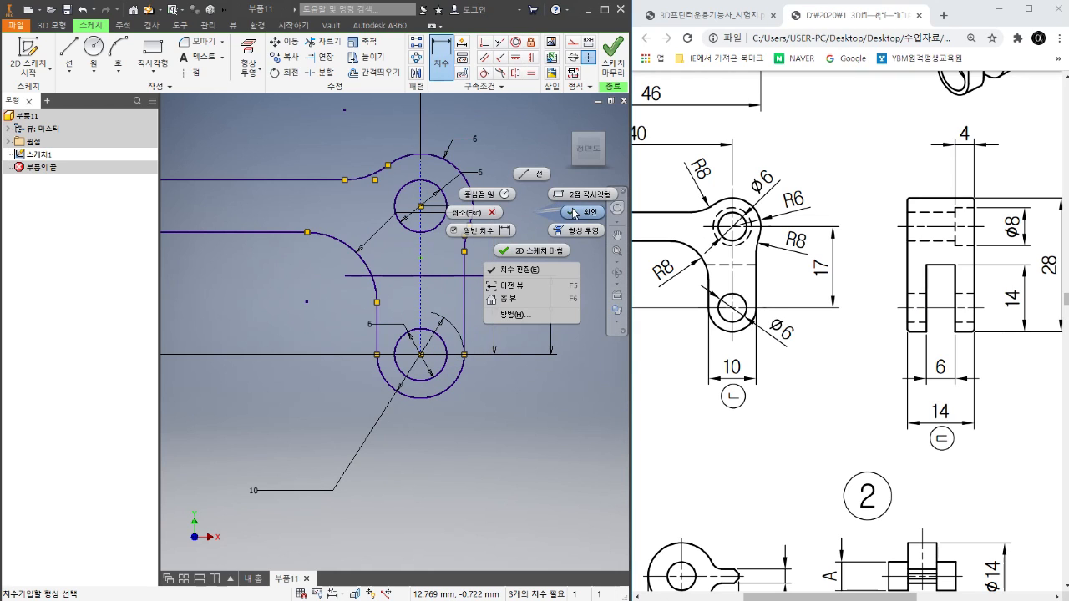
left_click(574, 213)
- Trim both ends of the slot line that extend beyond the lower arm's outline
right_click(543, 229)
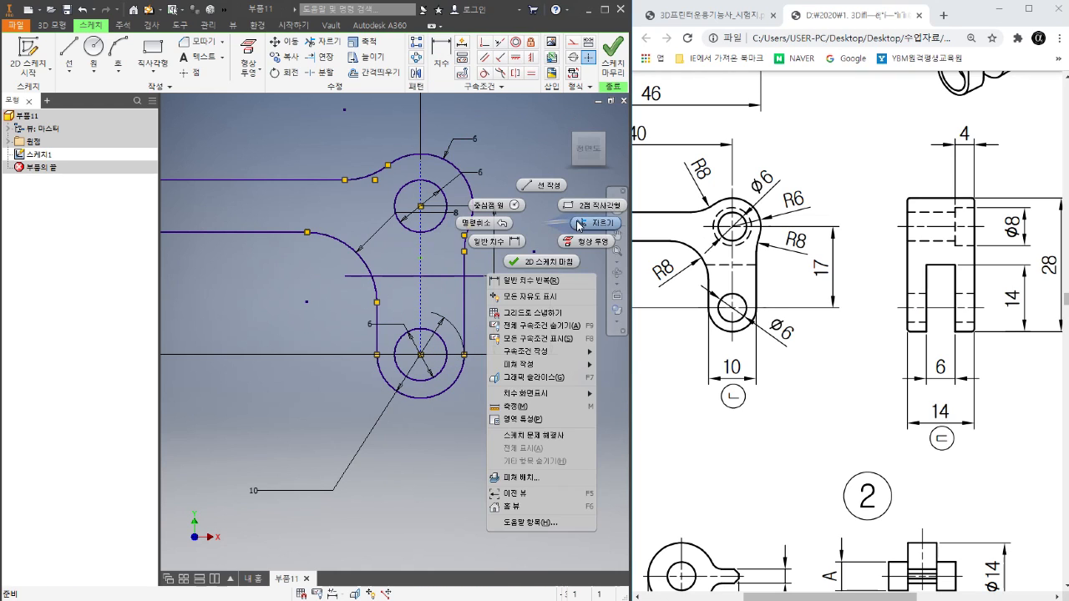
left_click(585, 227)
left_click(356, 276)
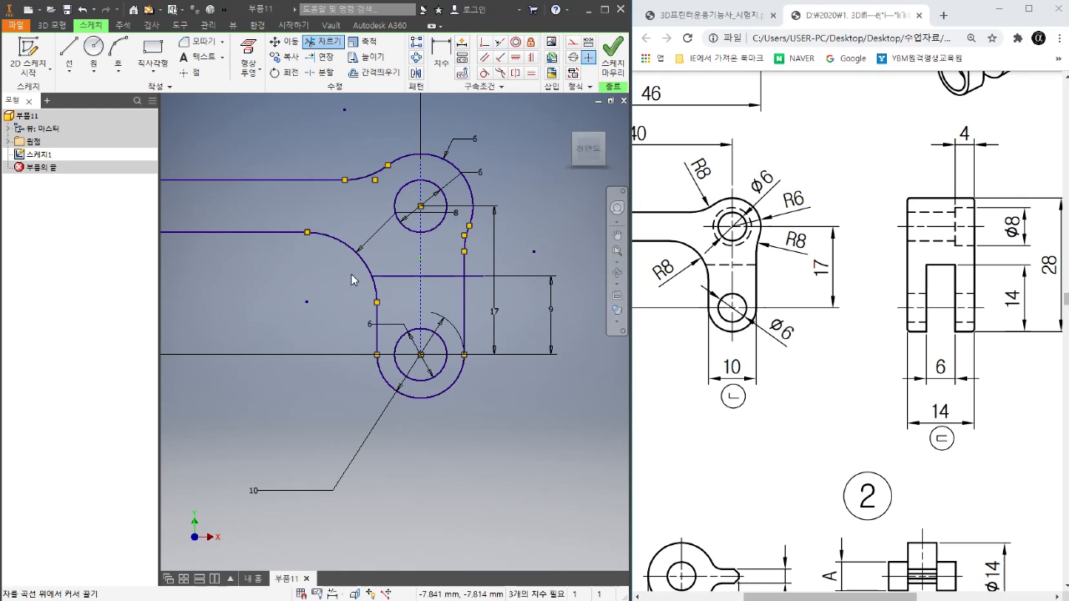
left_click(475, 277)
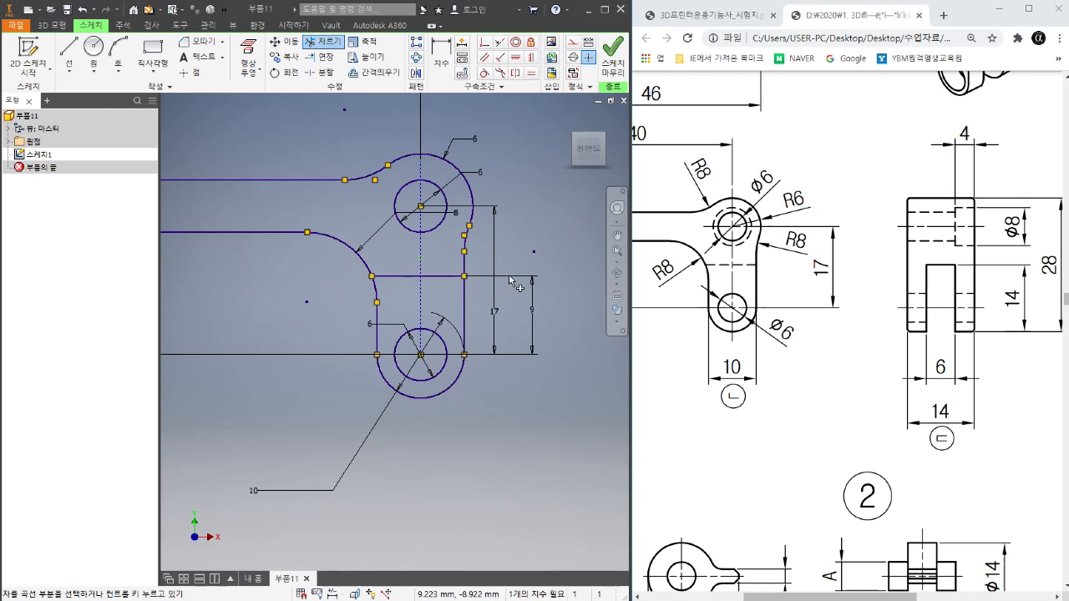
right_click(534, 250)
left_click(560, 247)
- Extrude the lever profile regions above and below the slot line, leaving out the holes, 14 mm symmetrically about the sketch plane
scroll(525, 286, "down", 3)
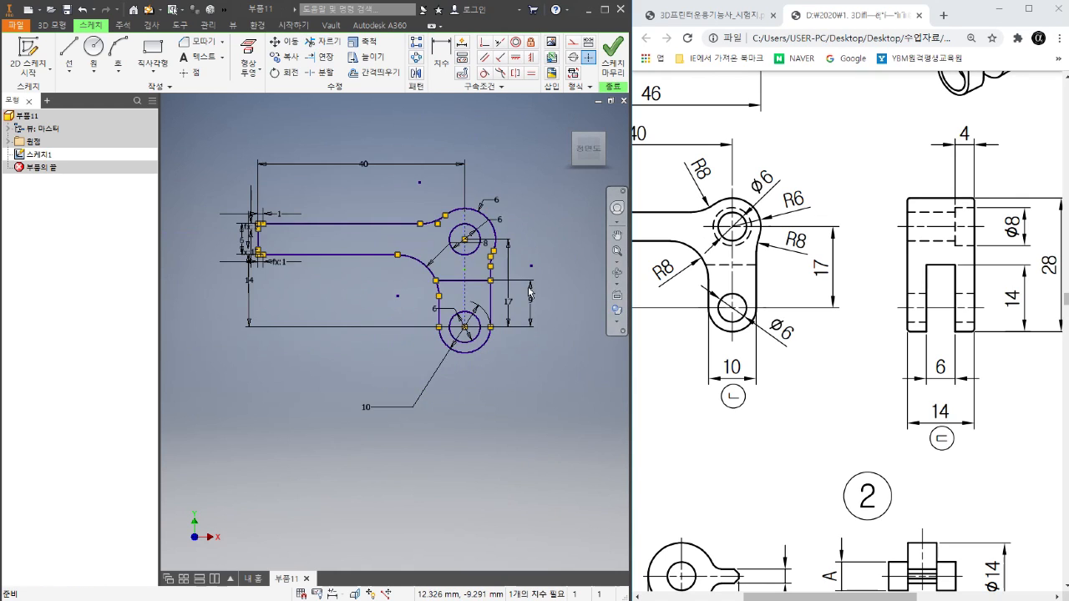
scroll(458, 267, "up", 3)
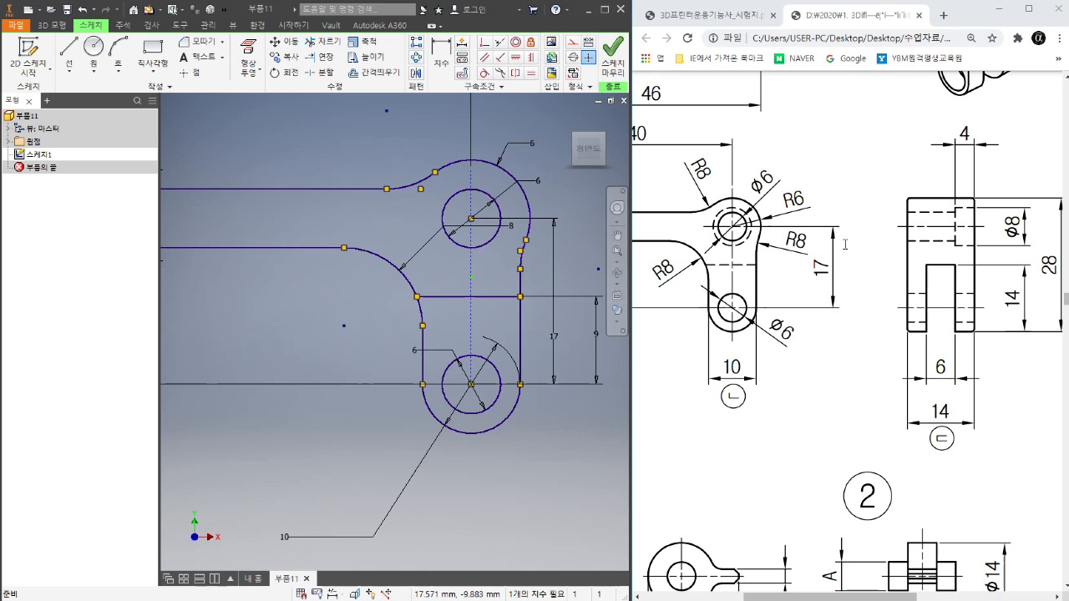
scroll(874, 240, "down", 4, "ctrl")
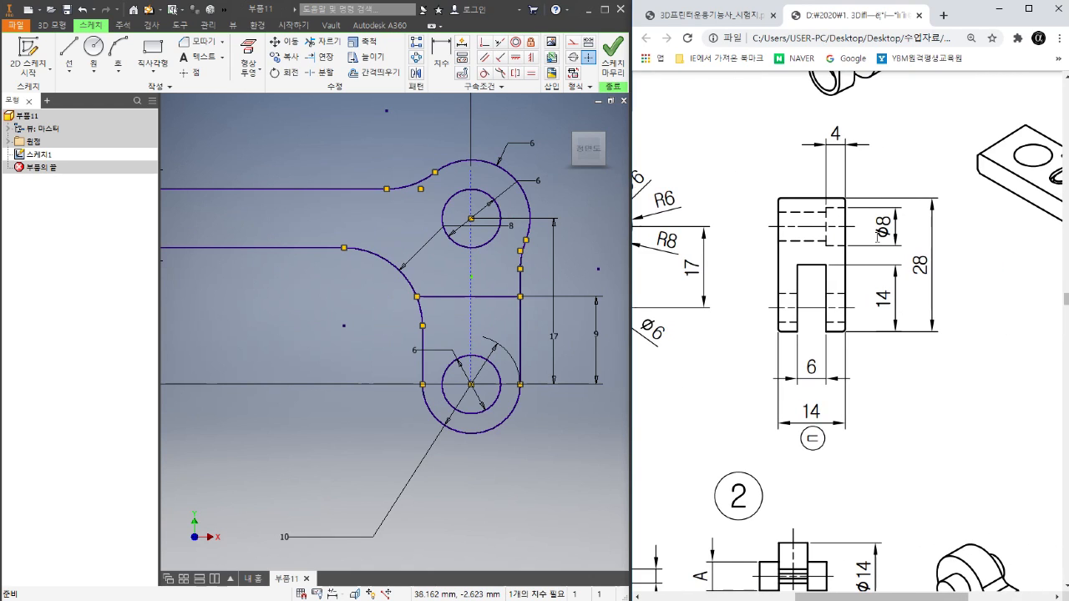
scroll(687, 189, "up", 1, "ctrl")
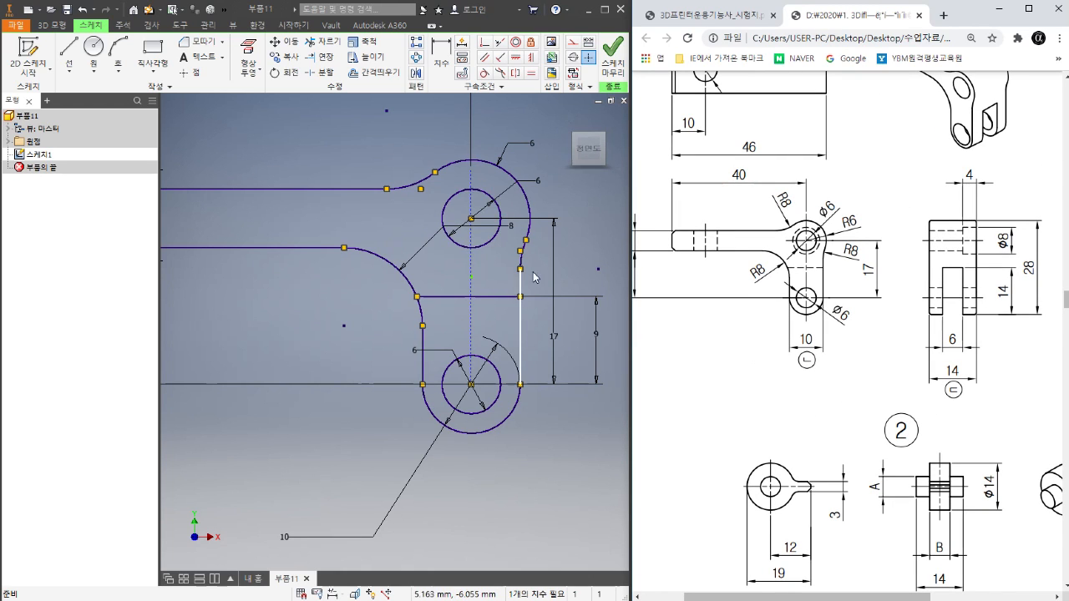
scroll(428, 349, "down", 3)
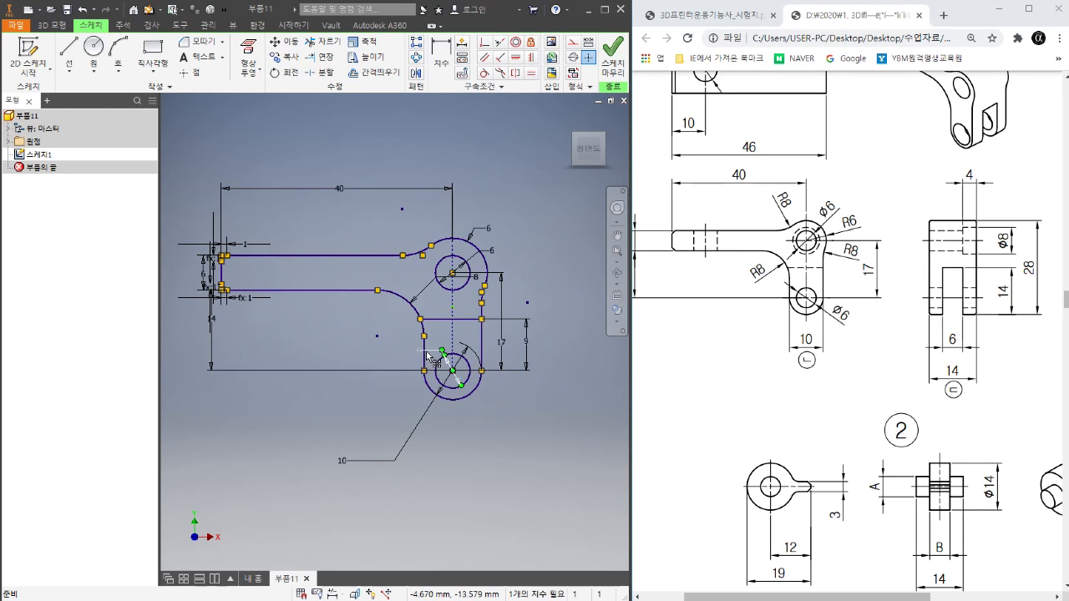
scroll(272, 235, "up", 4)
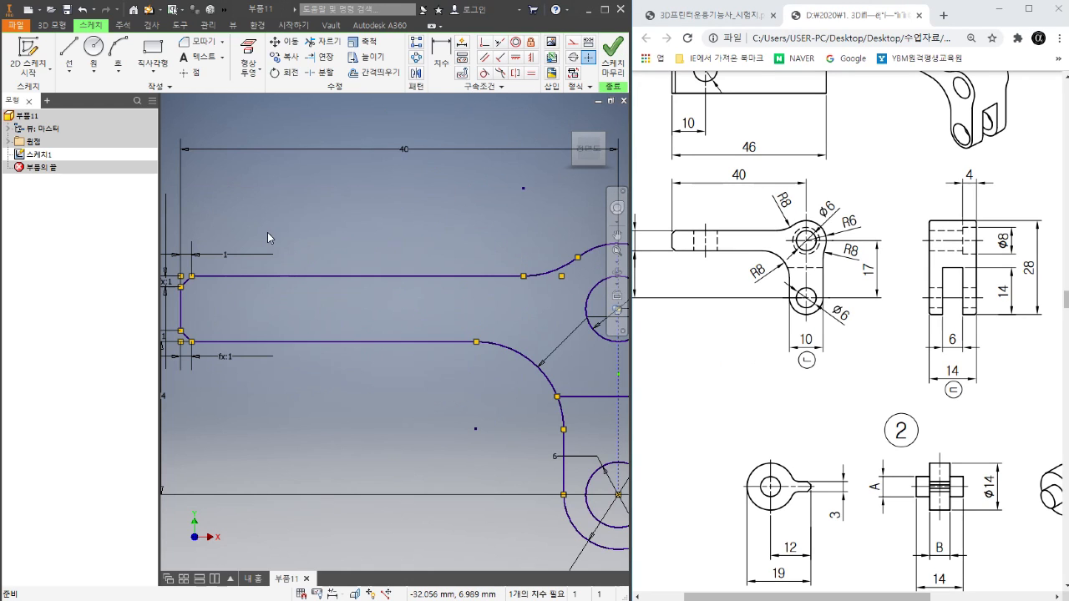
left_click(52, 25)
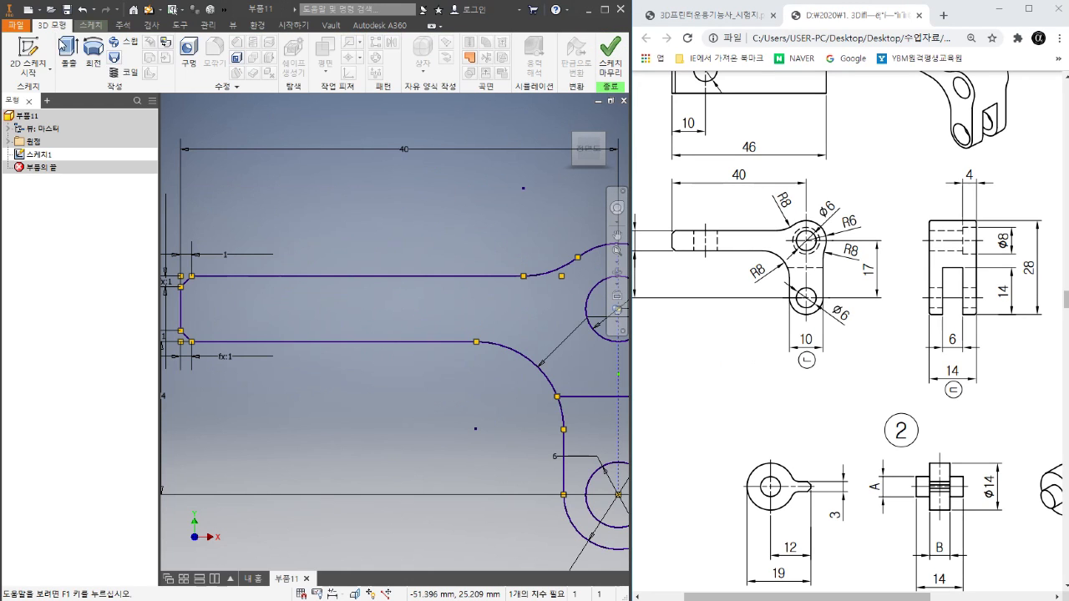
left_click(68, 64)
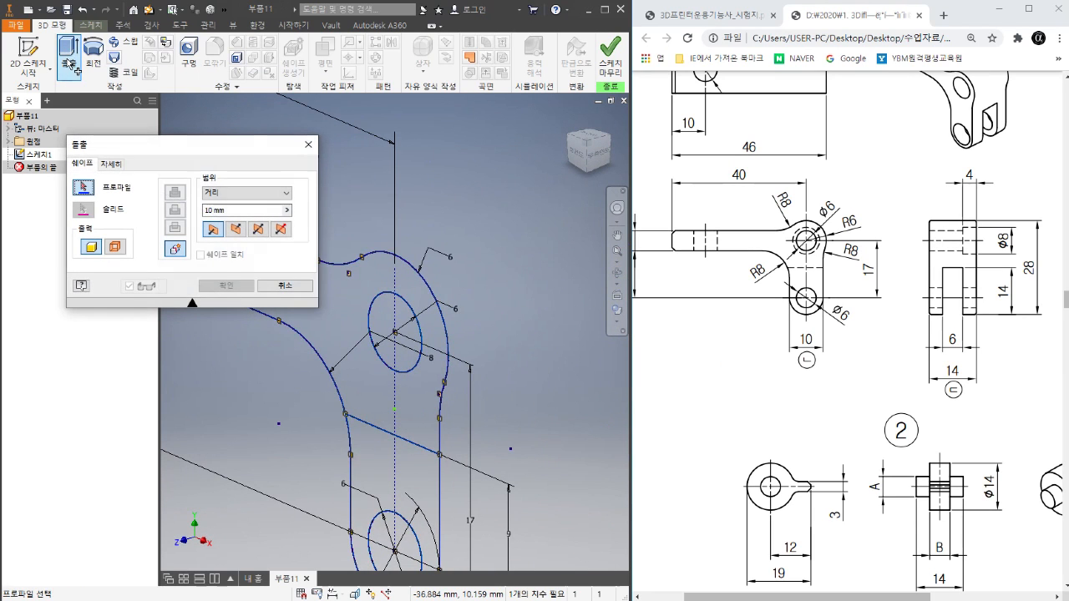
scroll(534, 255, "down", 5)
scroll(547, 266, "up", 4)
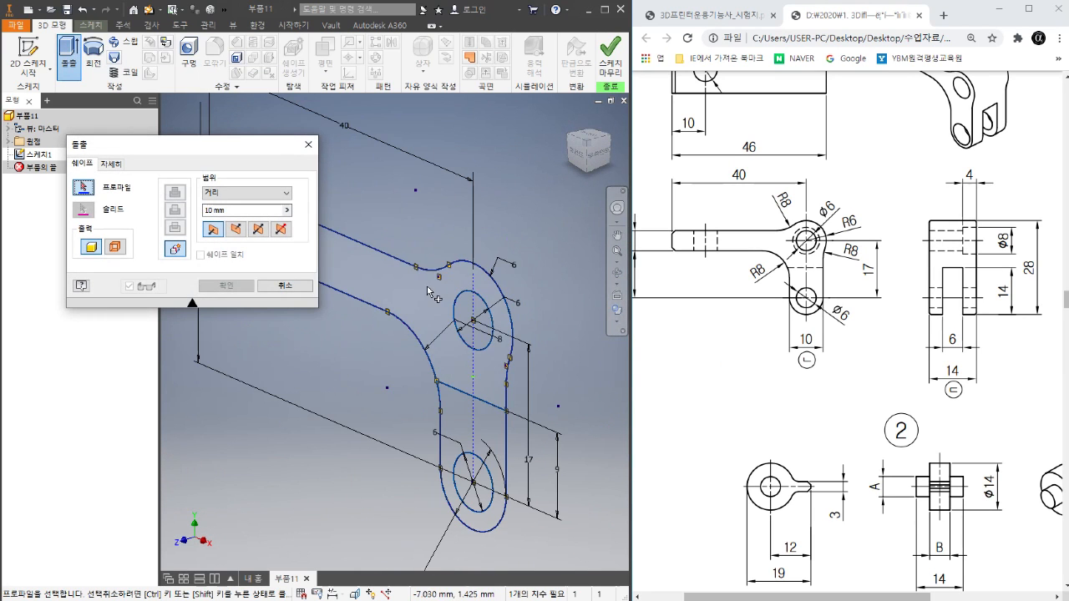
left_click(425, 288)
left_click(491, 447)
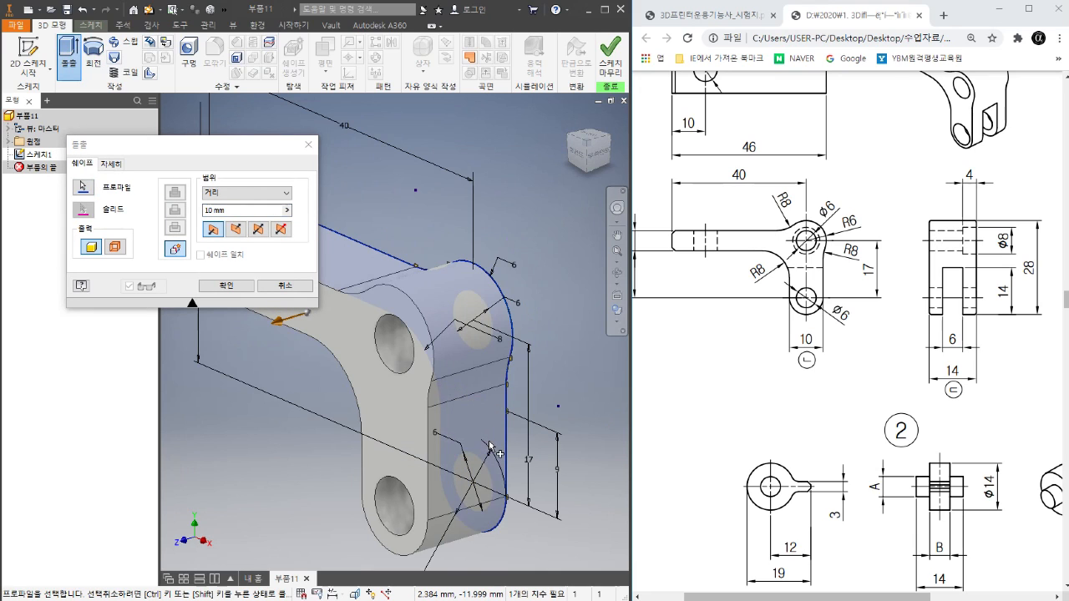
left_click(259, 231)
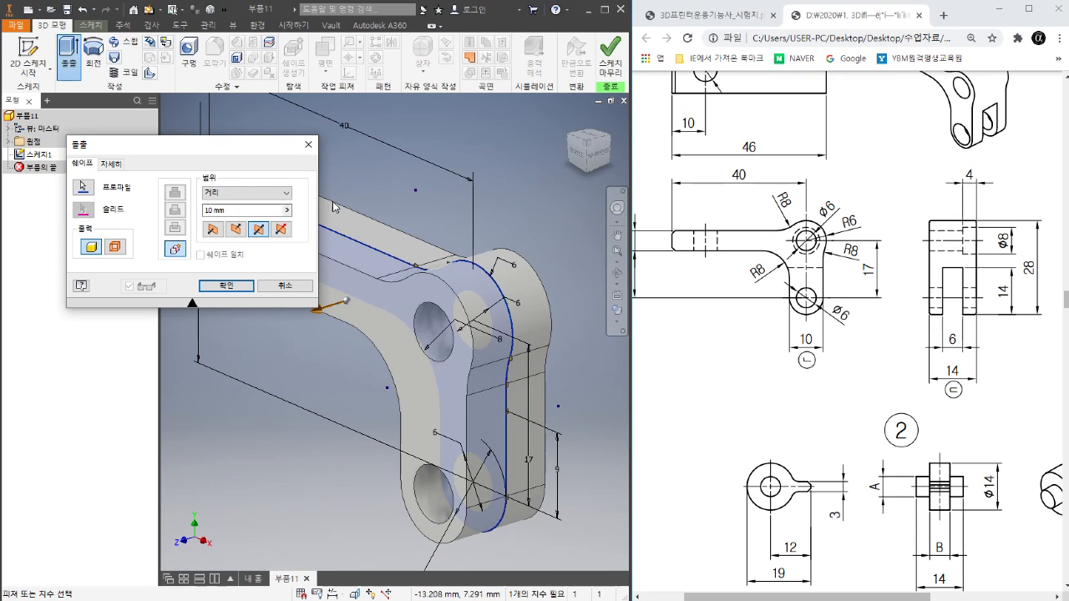
double_click(227, 213)
type("14")
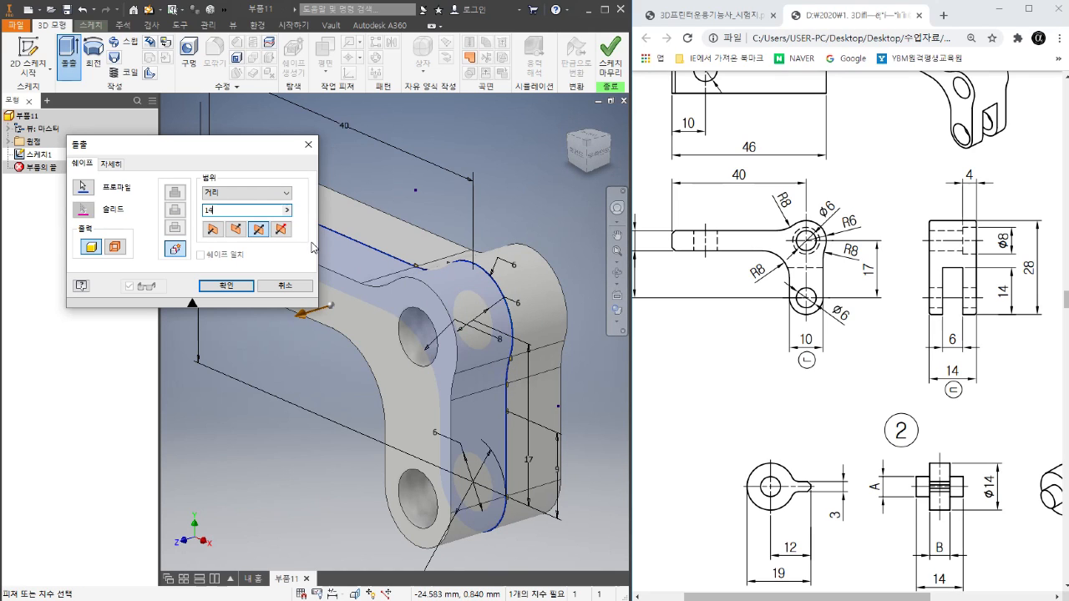
left_click(238, 287)
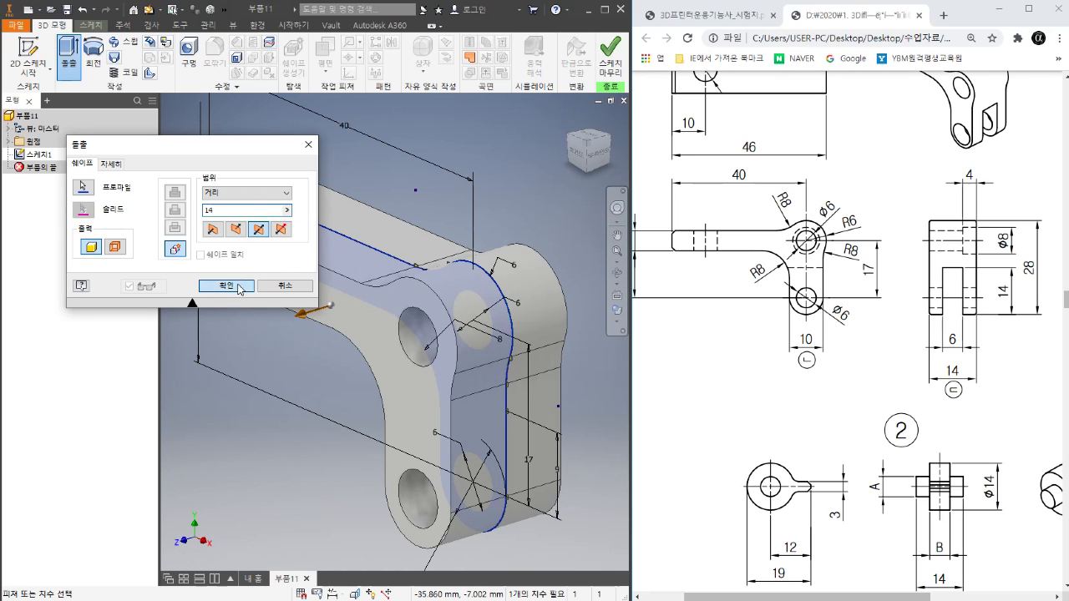
- Share the first extrusion's sketch so its regions can be reused for another feature
scroll(441, 273, "down", 3)
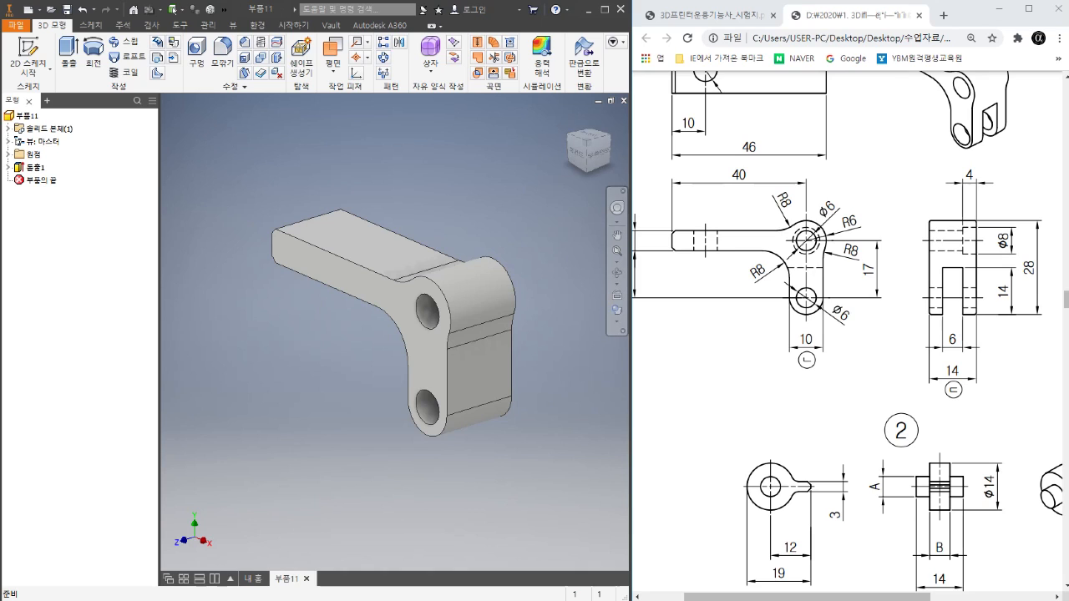
left_click(8, 168)
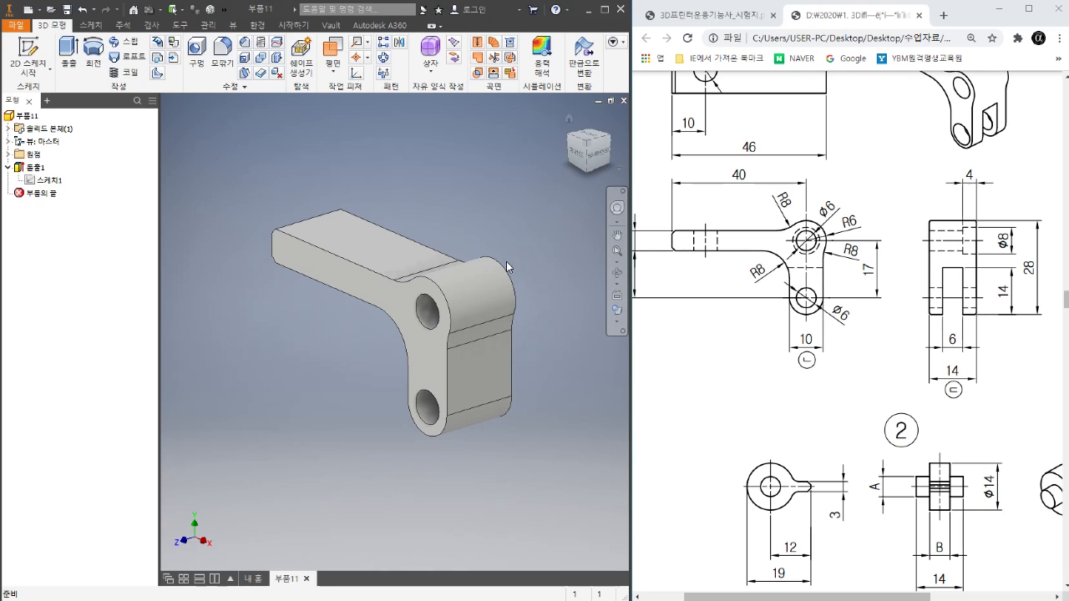
right_click(51, 182)
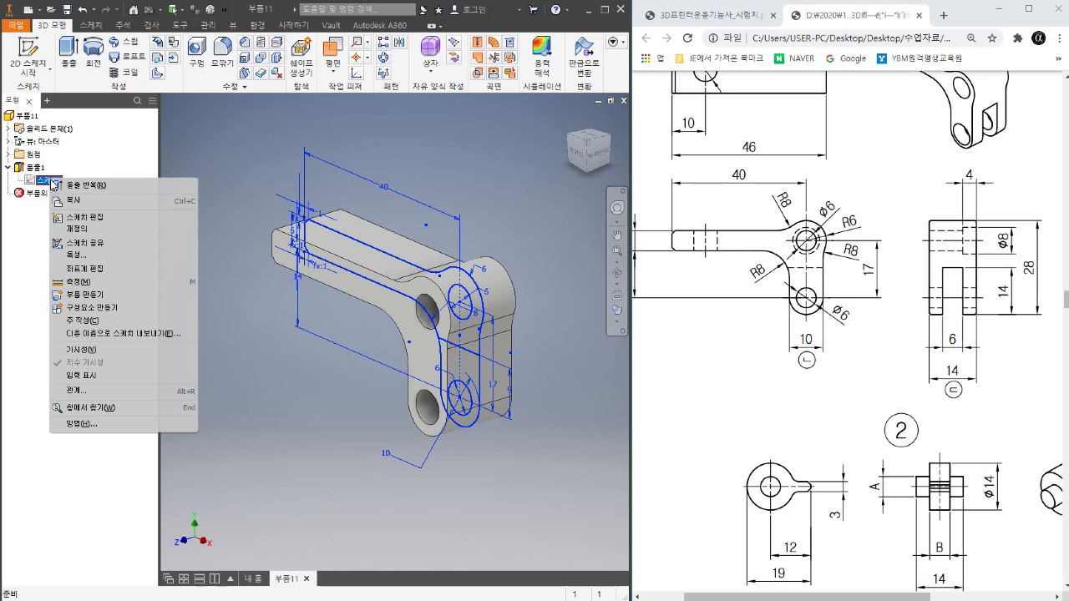
left_click(106, 244)
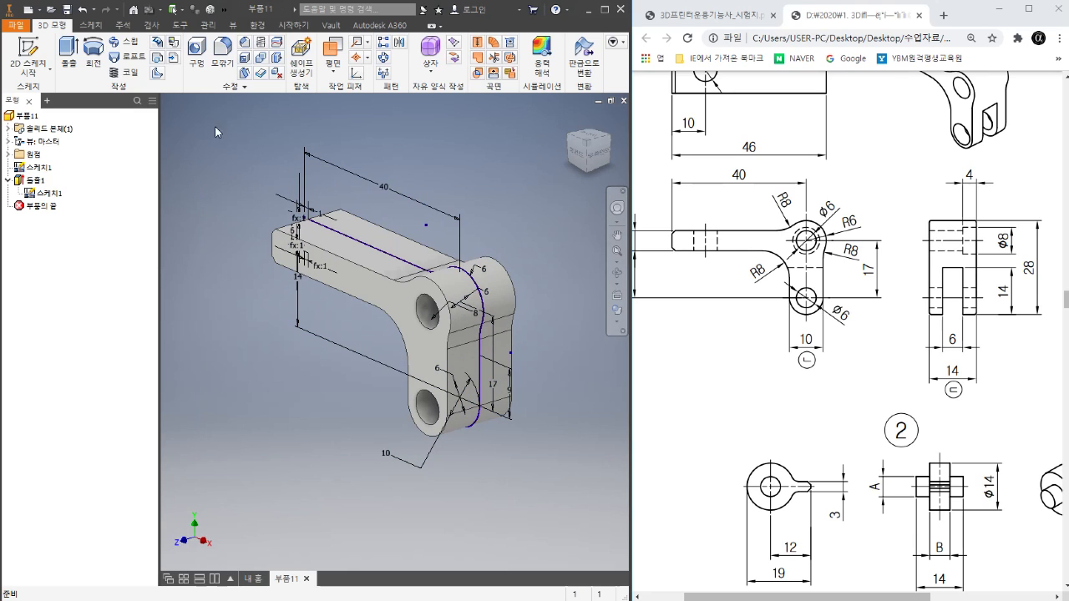
- Show the model as a wireframe and cut the lower arm's region below the slot line 6 mm deep, symmetric about the sketch plane
left_click(70, 52)
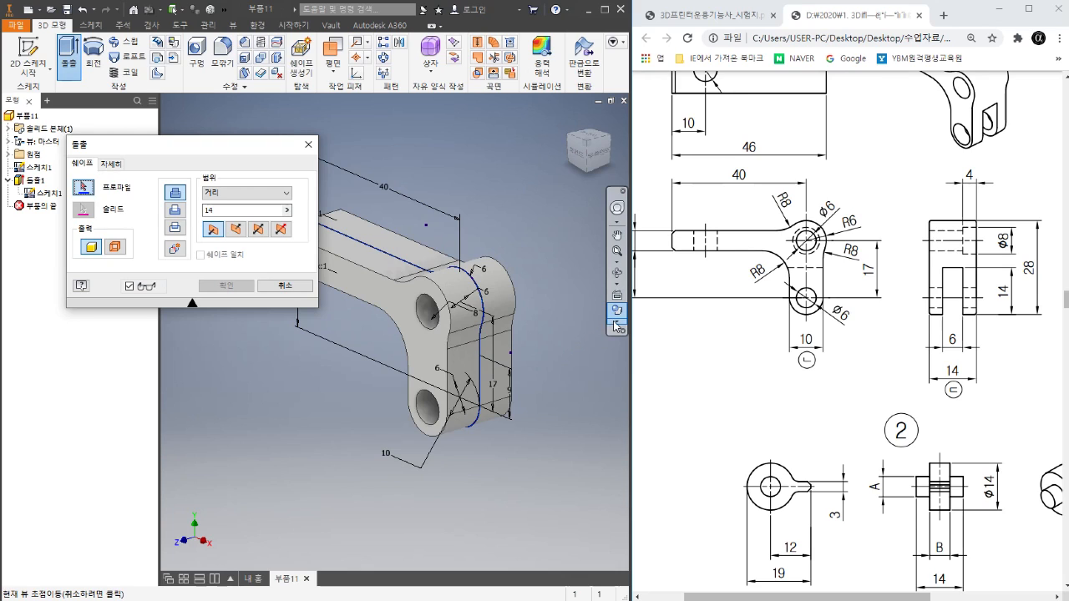
left_click(615, 326)
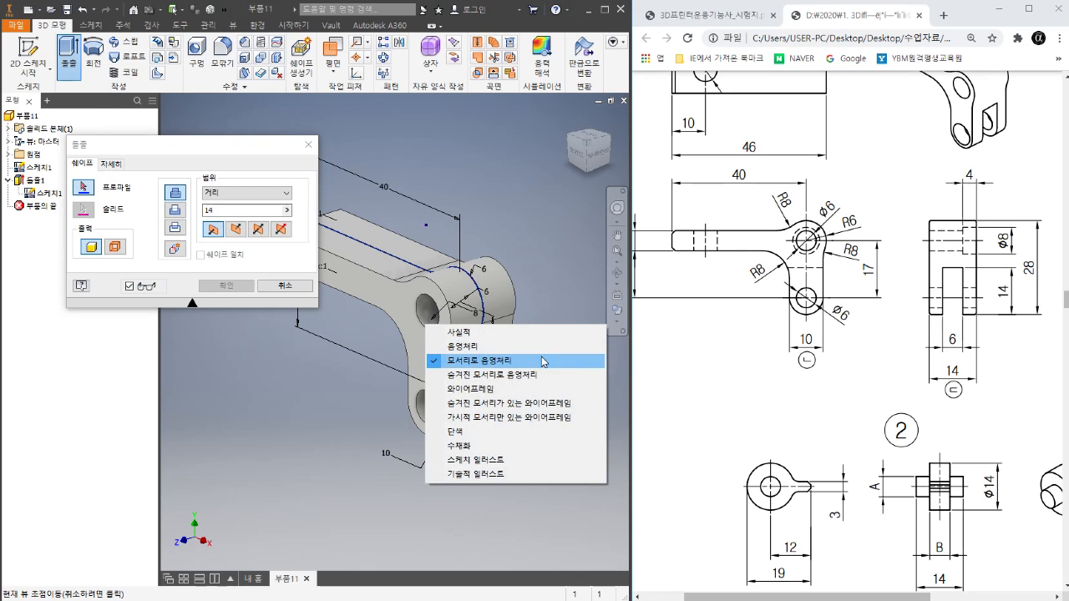
left_click(507, 390)
scroll(441, 386, "down", 3)
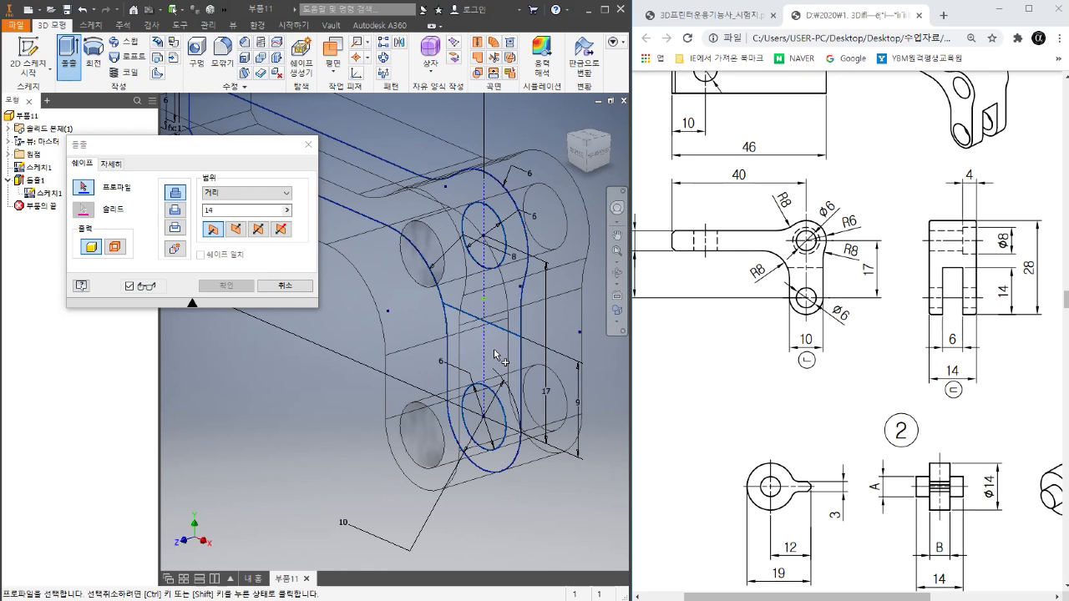
left_click(498, 356)
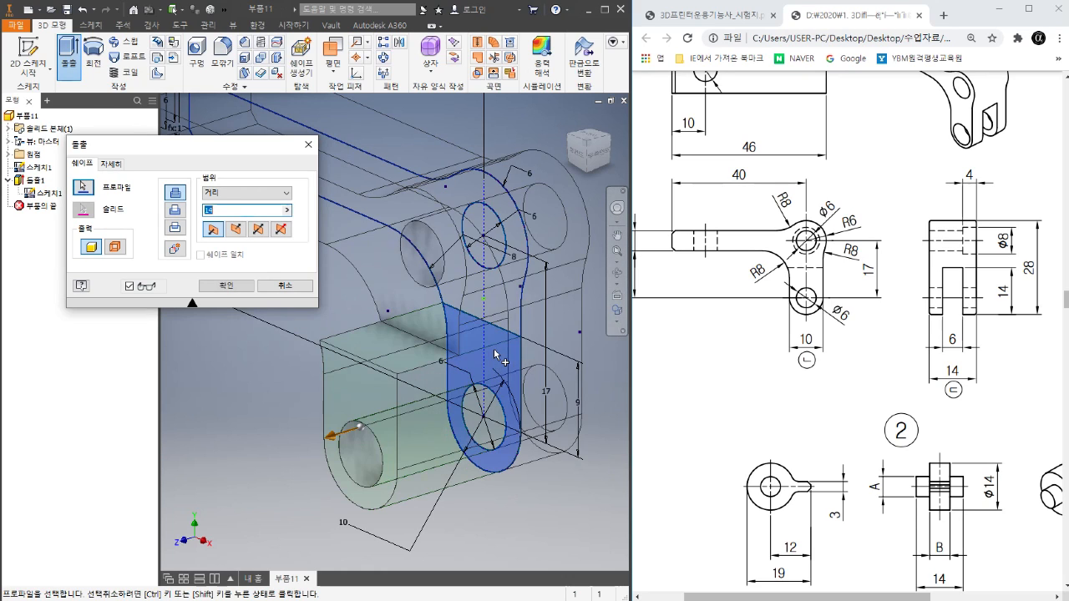
left_click(259, 232)
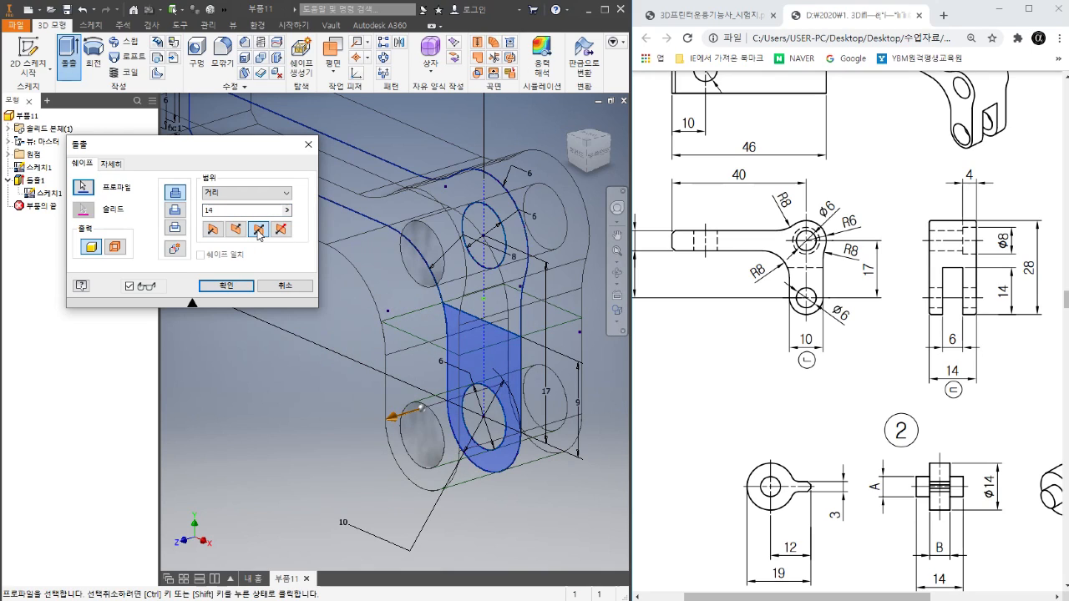
left_click(176, 210)
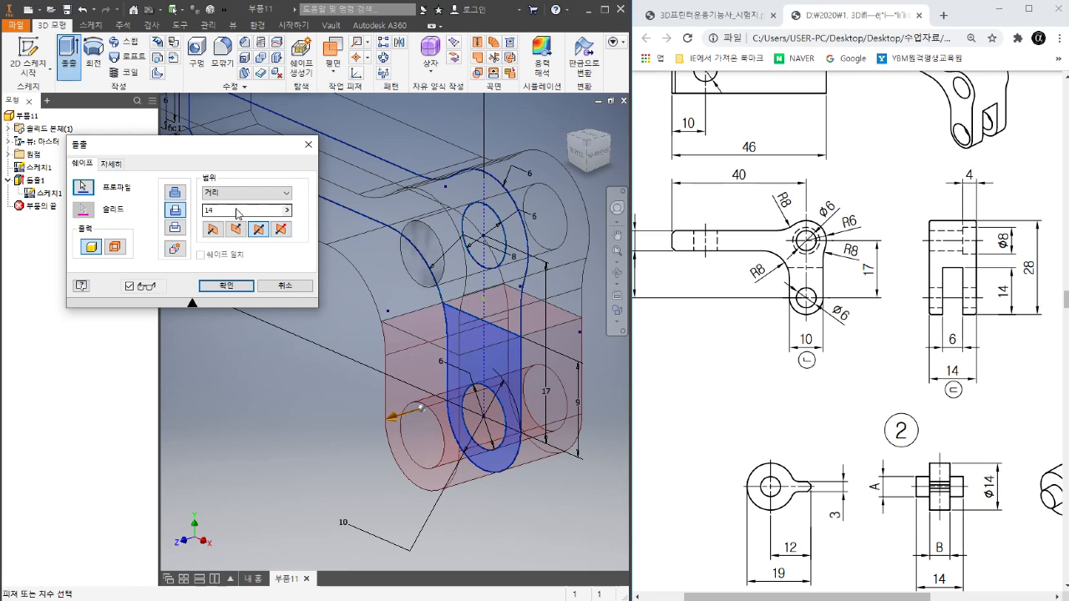
left_click_drag(237, 212, 186, 213)
type("6")
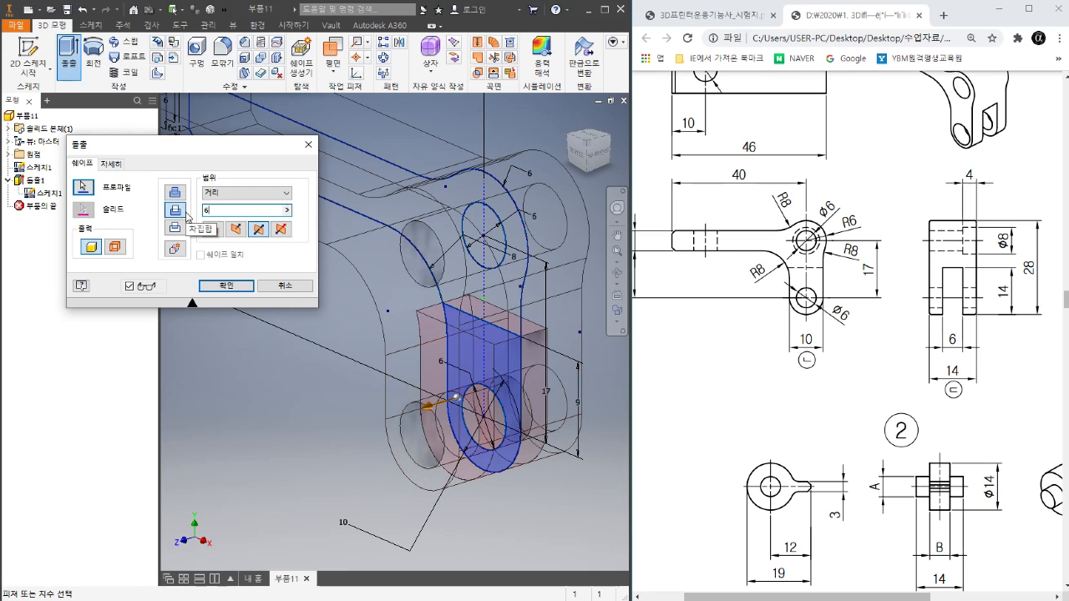
left_click(238, 285)
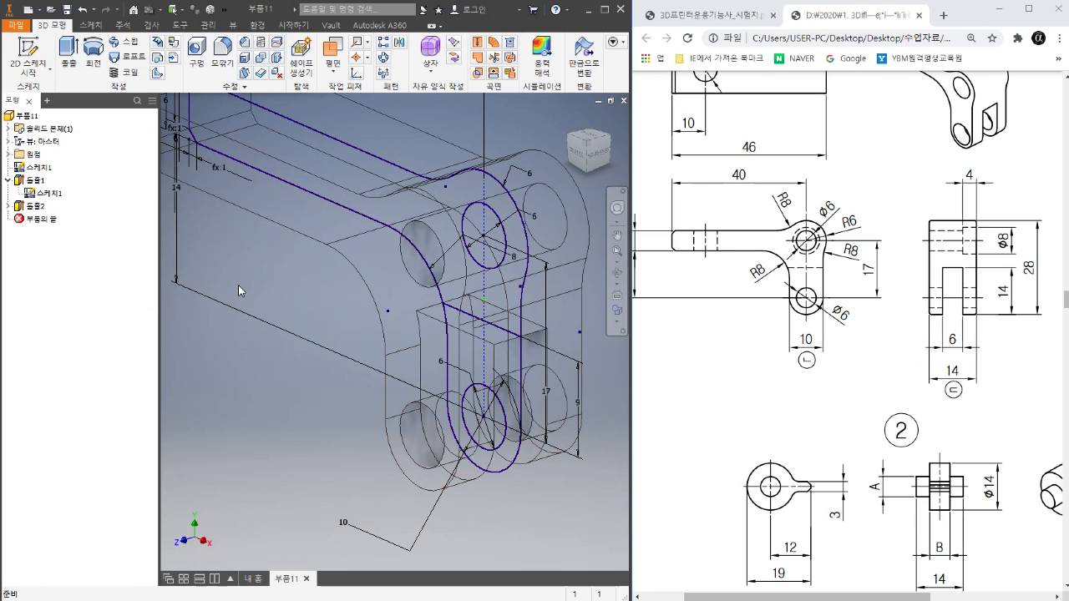
- Display the model shaded with edges and hide the shared sketch
left_click(616, 326)
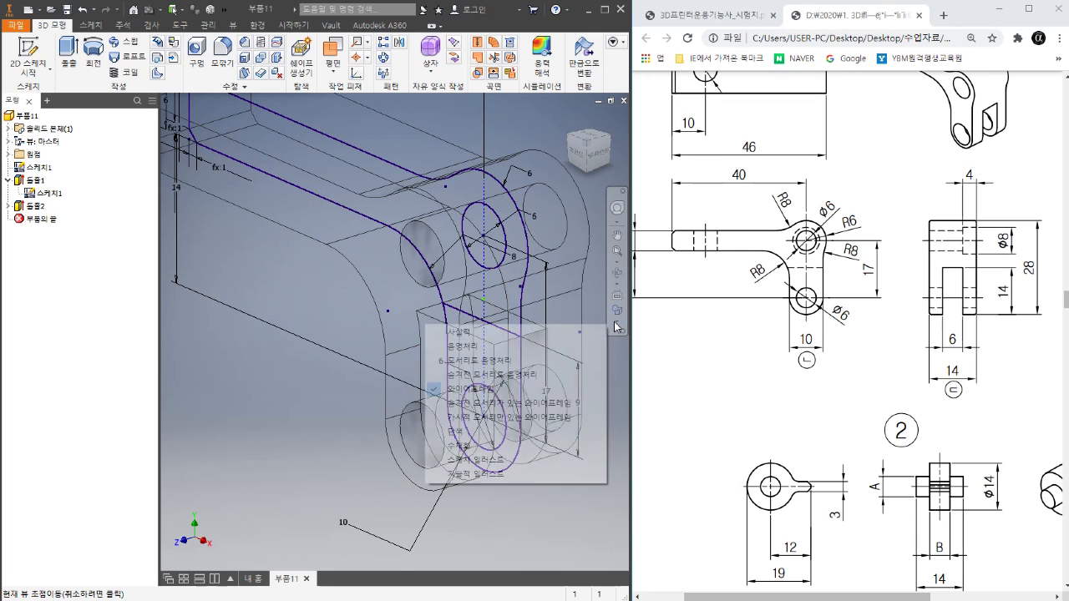
left_click(530, 362)
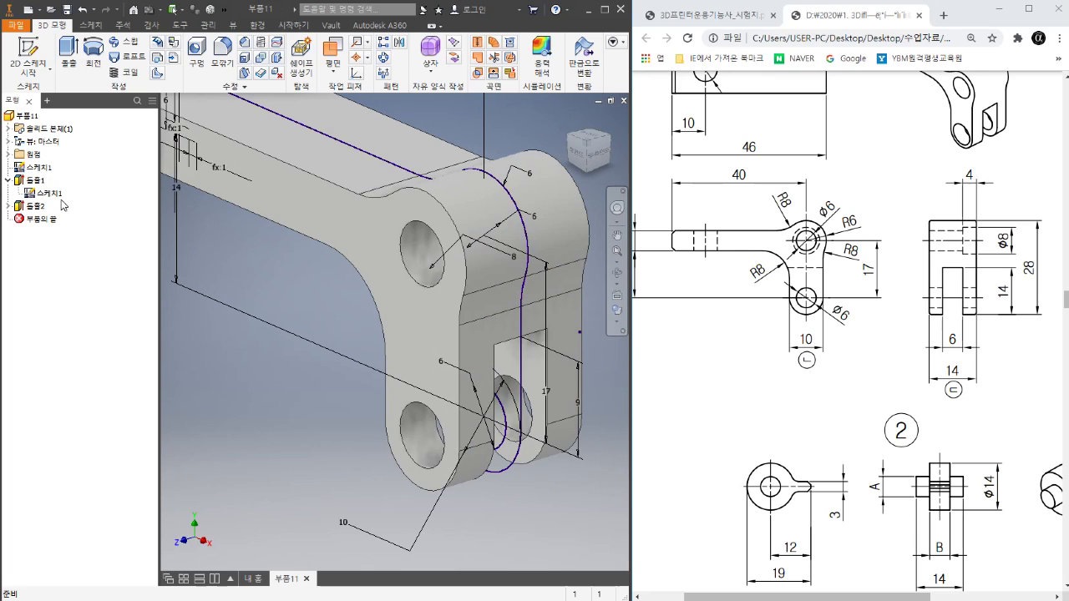
right_click(53, 198)
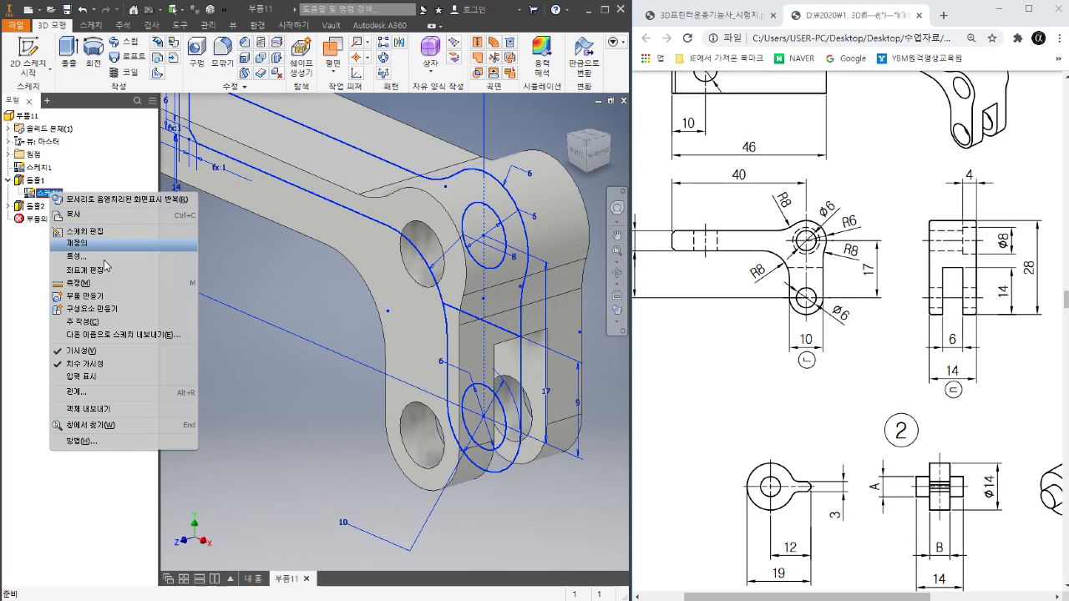
left_click(70, 352)
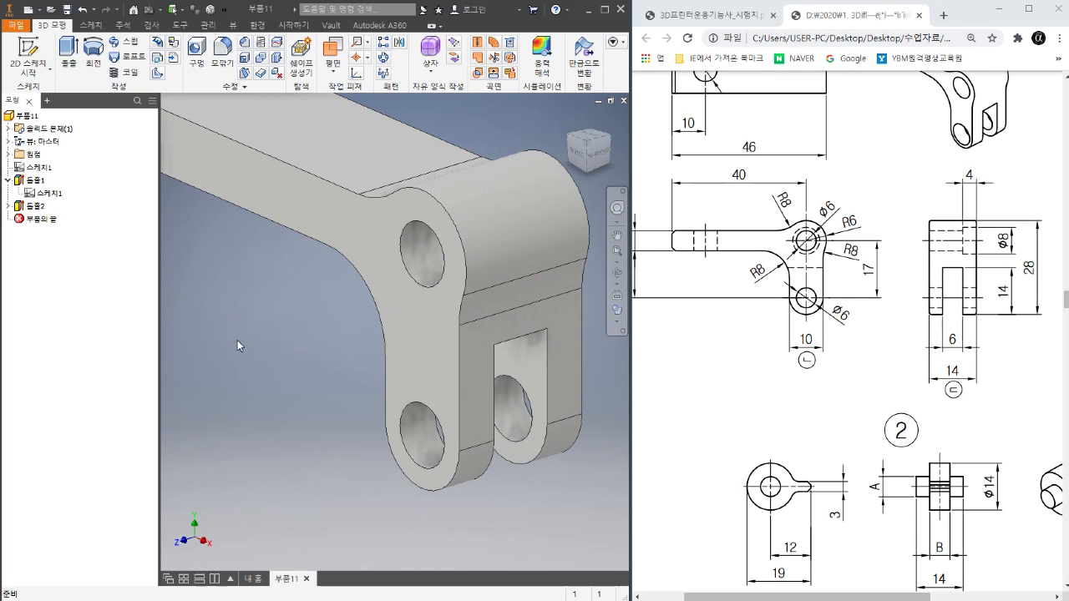
- Delete the slot cut feature from the lower arm and hide the reappearing profile sketch
scroll(396, 303, "down", 4)
middle_click_drag(351, 317, 306, 336, "shift")
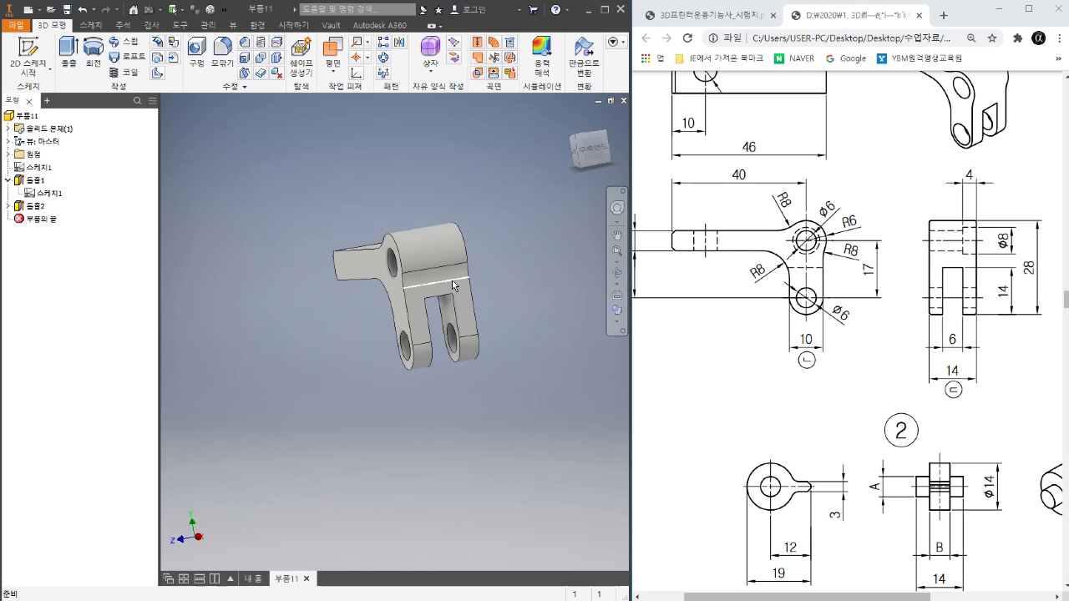
left_click(8, 181)
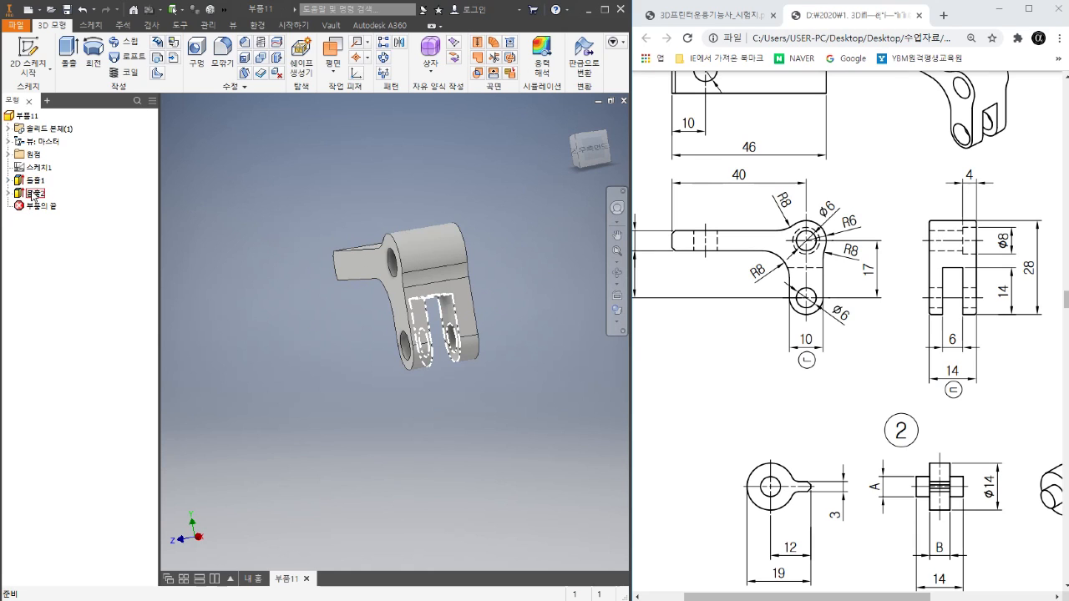
left_click(35, 194)
right_click(35, 195)
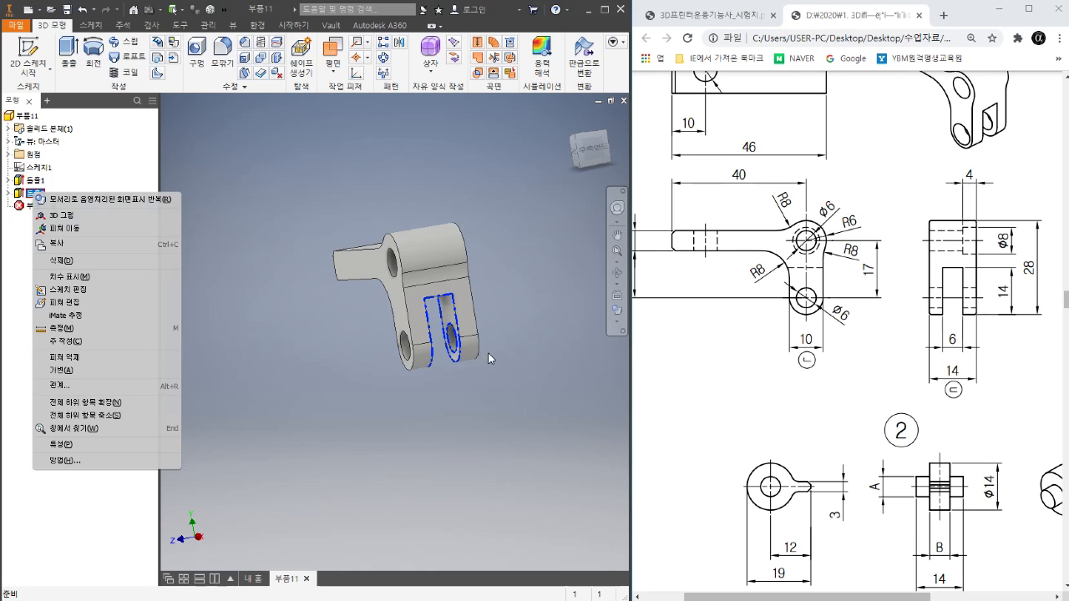
left_click(115, 261)
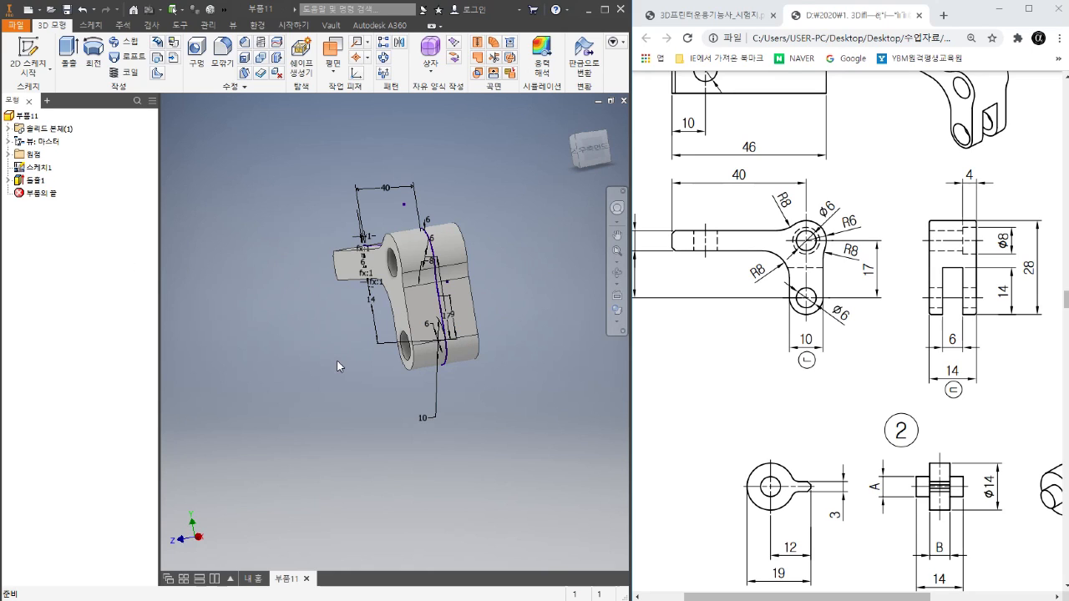
right_click(42, 167)
left_click(102, 339)
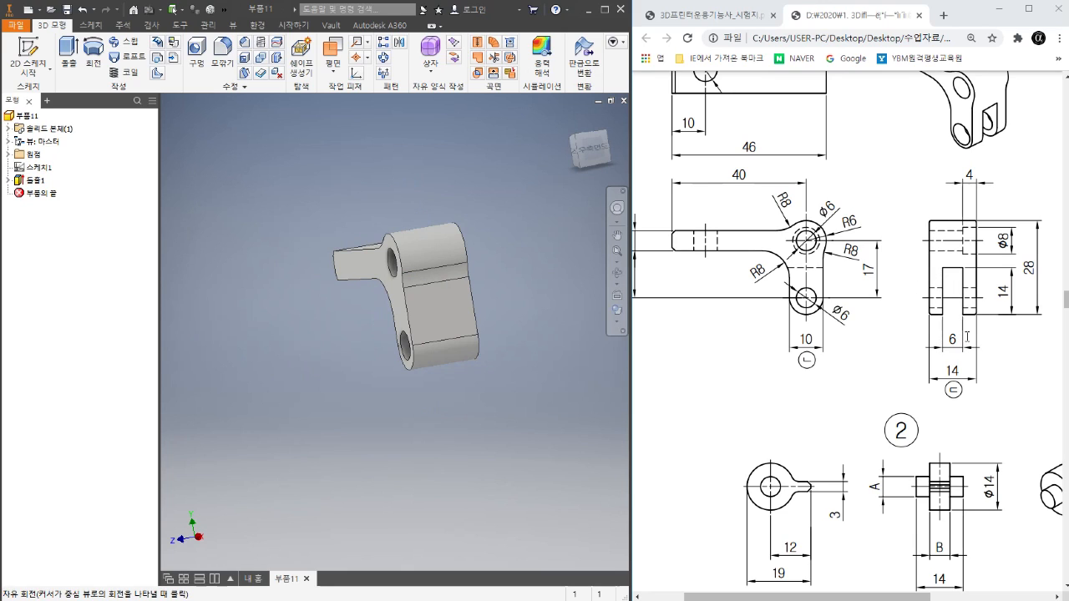
- Start a sketch on the lower arm's flat outer face and draw a rectangle about 5.6 by 22 mm extending below the arm
right_click(443, 323)
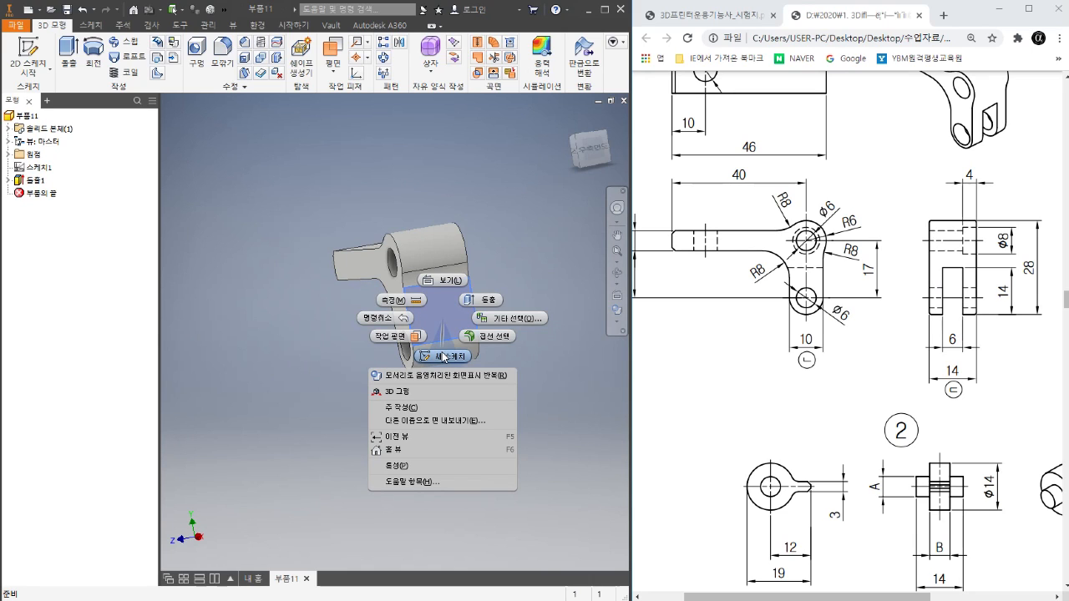
left_click(445, 358)
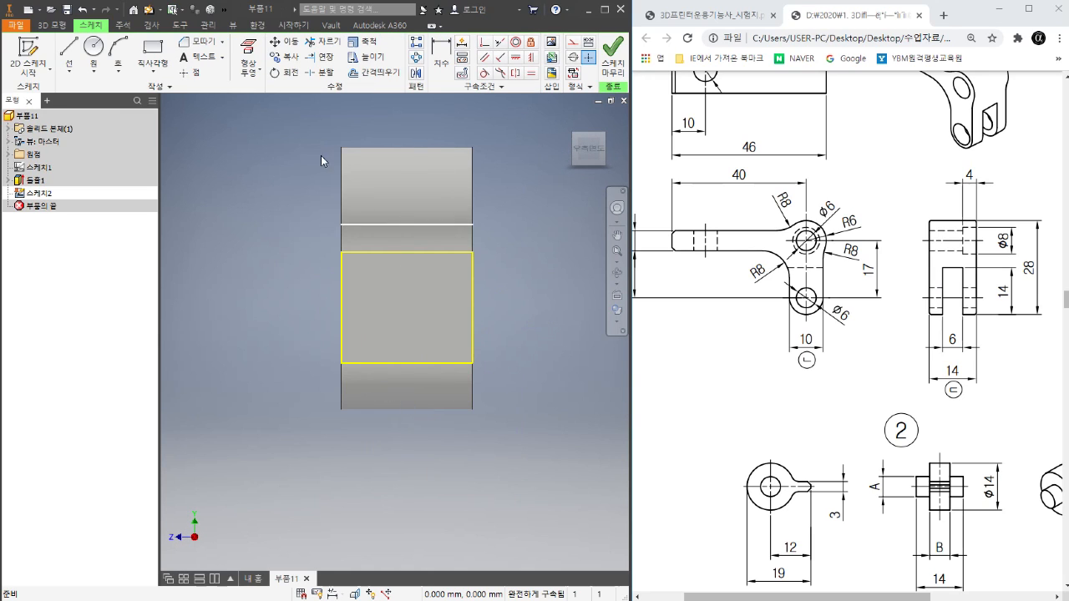
left_click(153, 56)
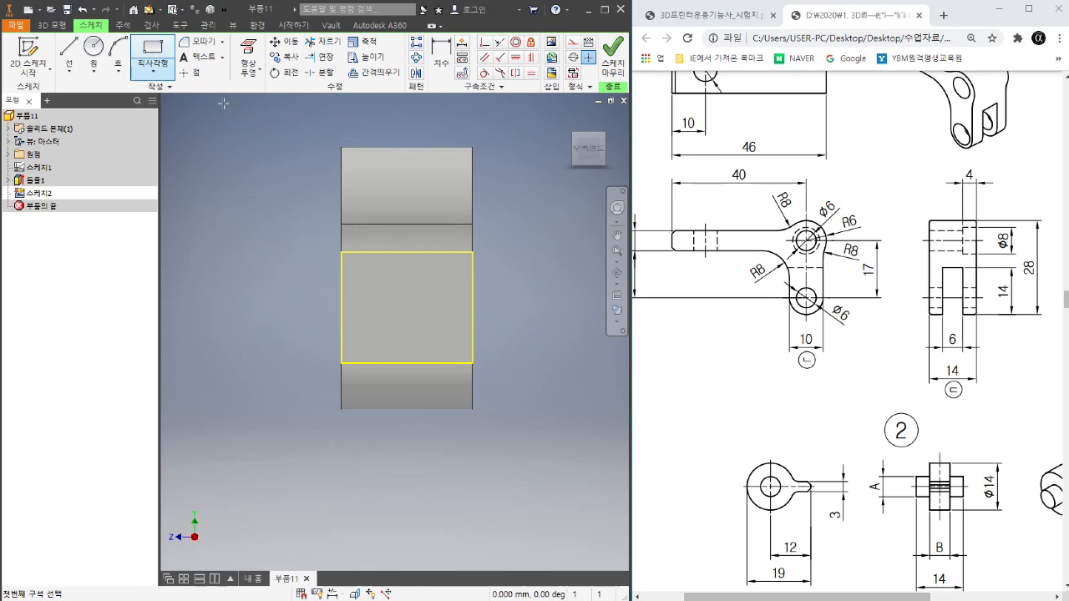
left_click(383, 291)
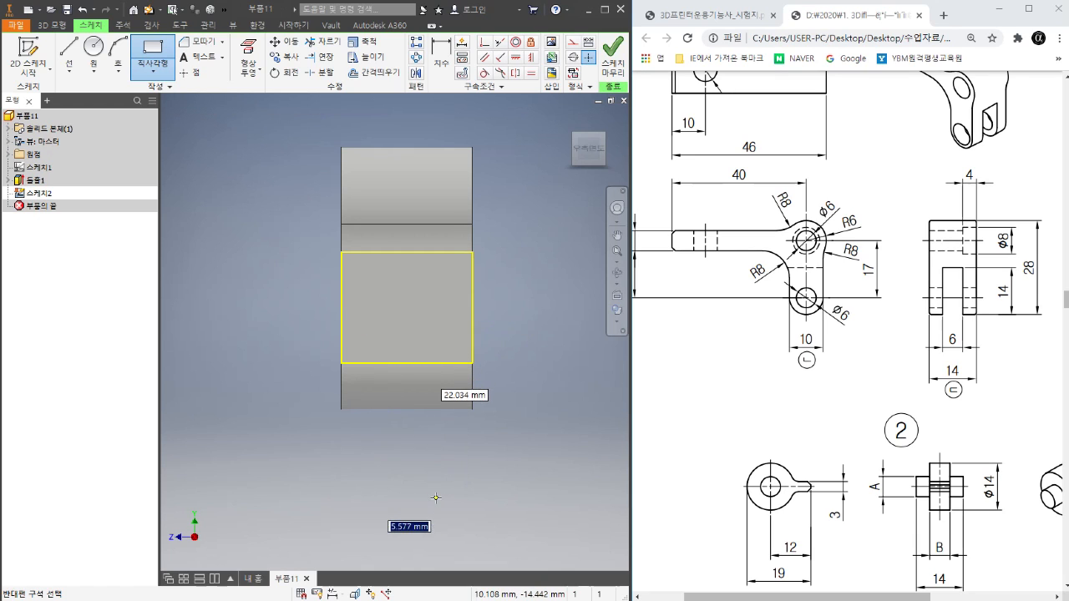
left_click(436, 498)
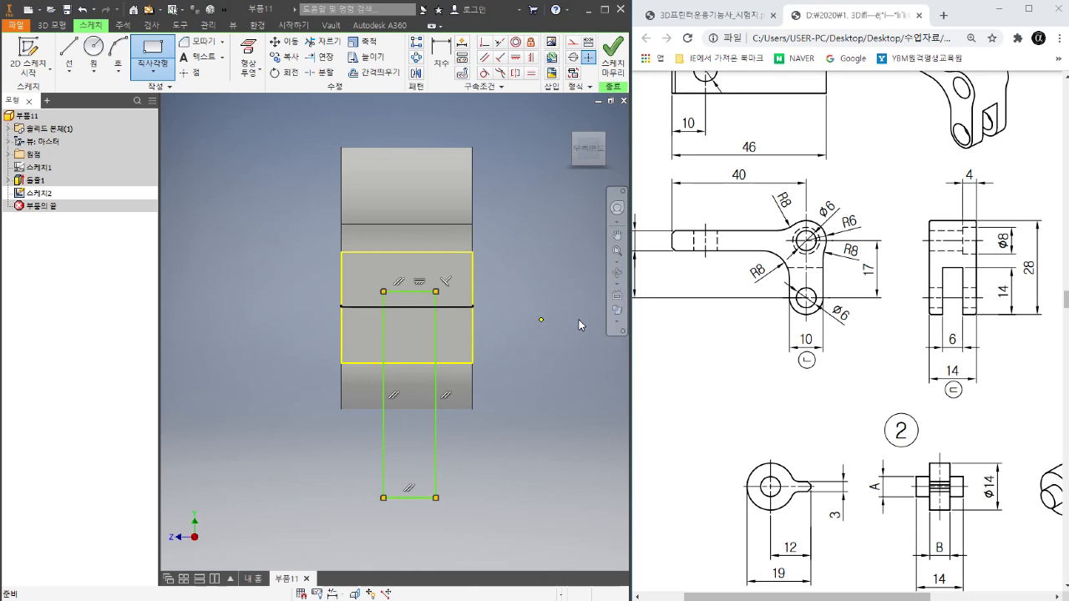
key("Escape")
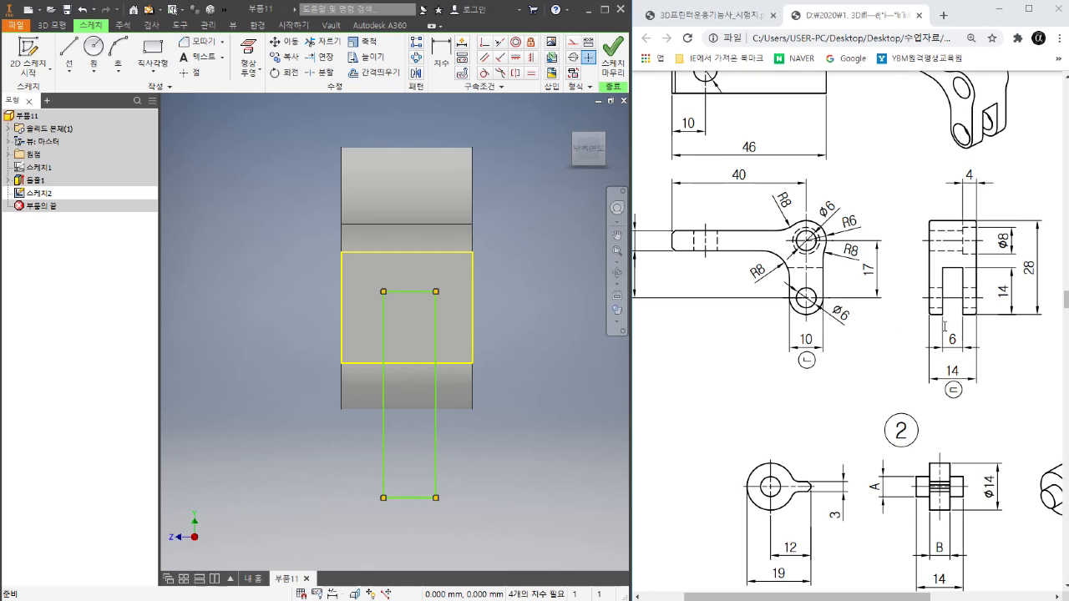
- Dimension the slot rectangle's width to 6 mm
left_click(441, 57)
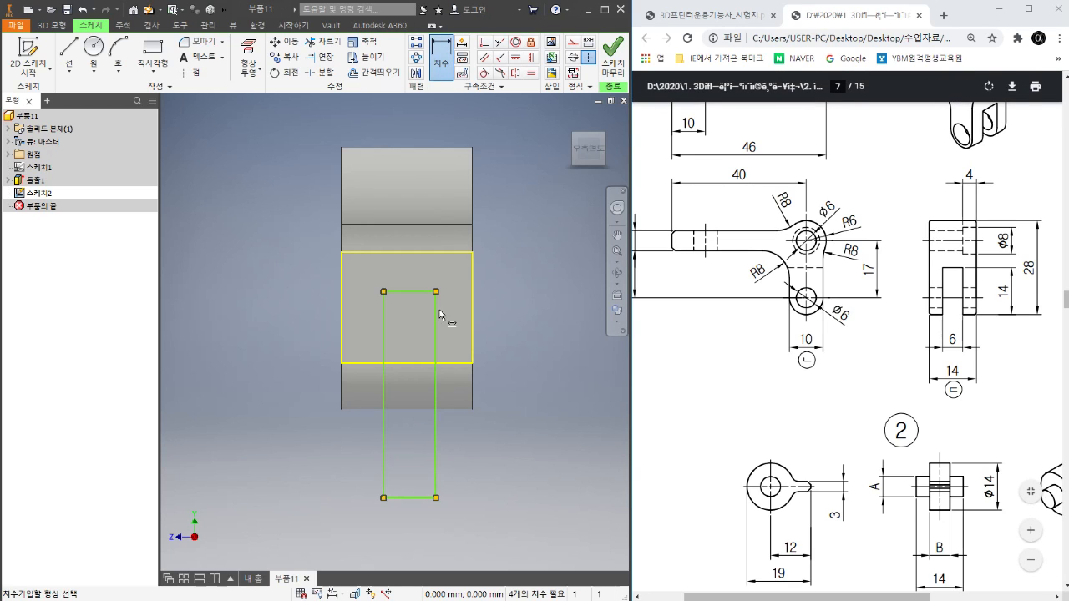
left_click(402, 505)
left_click(409, 525)
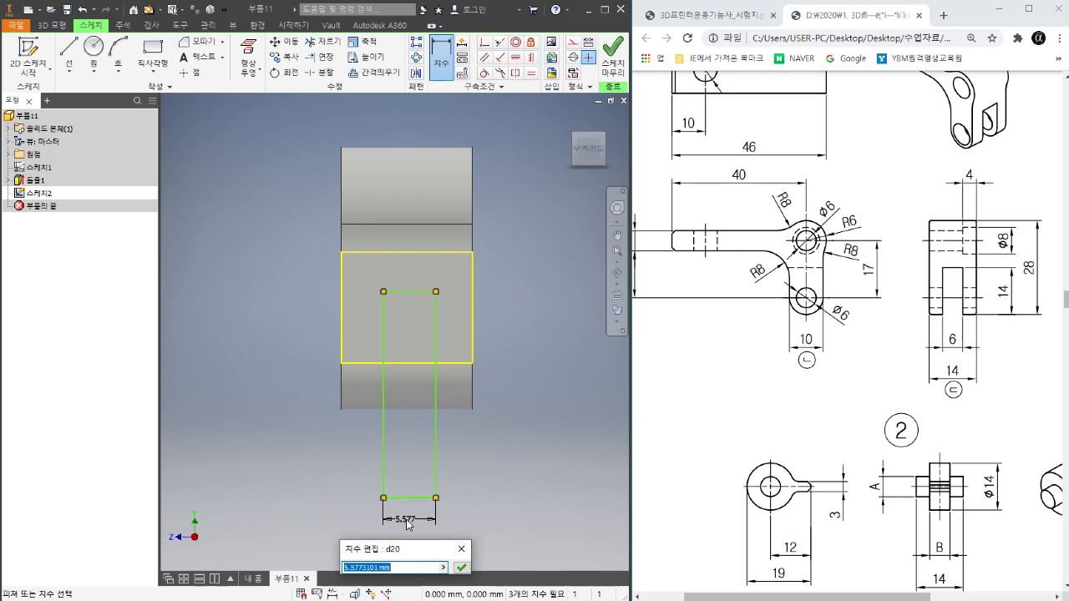
type("6")
key("Return")
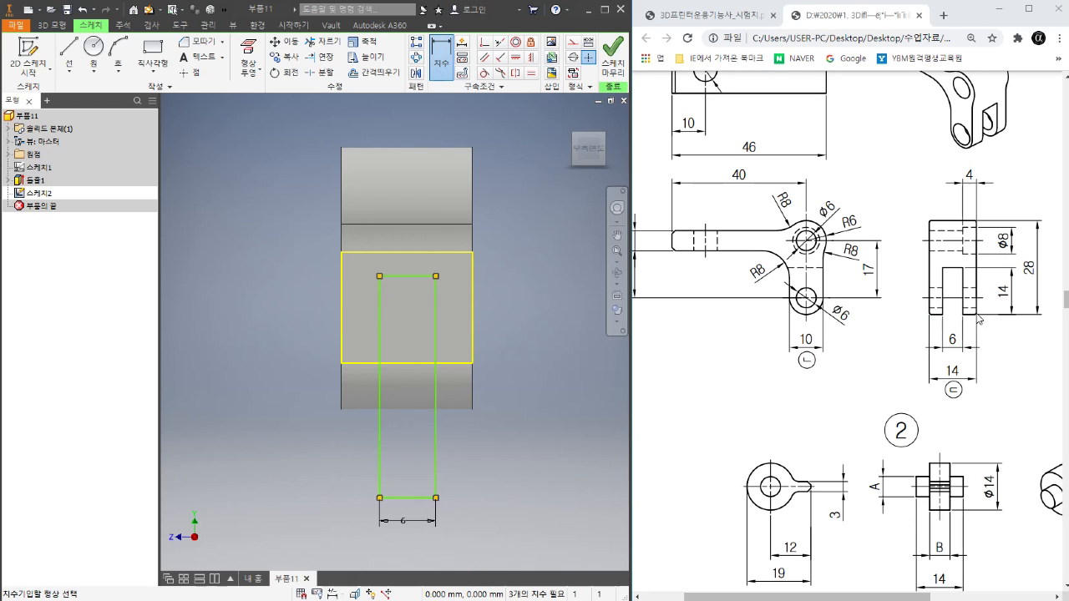
- Dimension the gap between the rectangle's long side and the arm's adjacent side edge as (14-6)/2
left_click(437, 433)
left_click(472, 420)
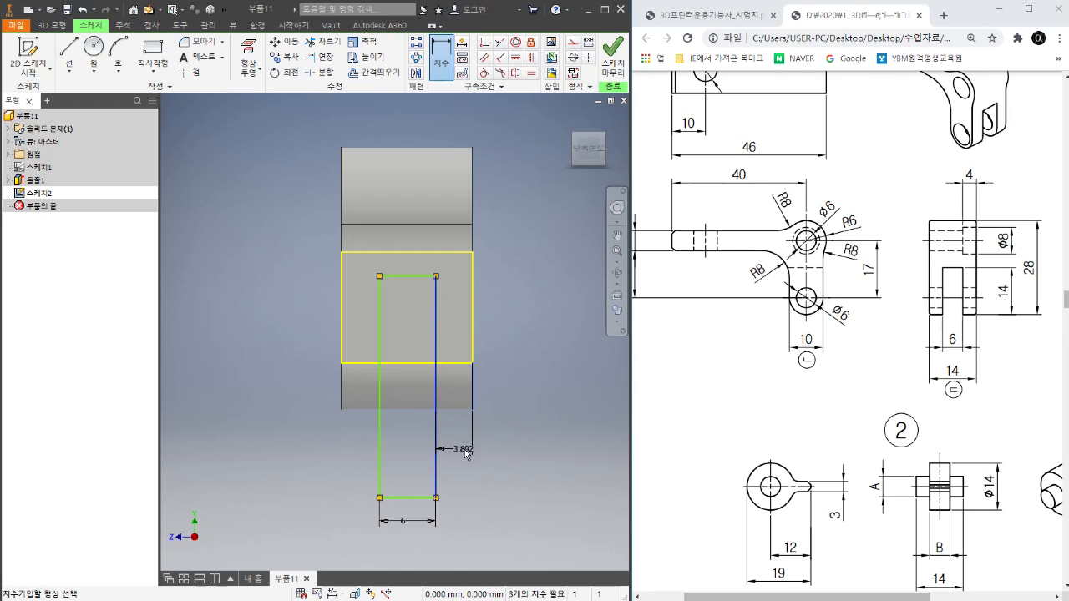
left_click(472, 459)
type("14-6)/2")
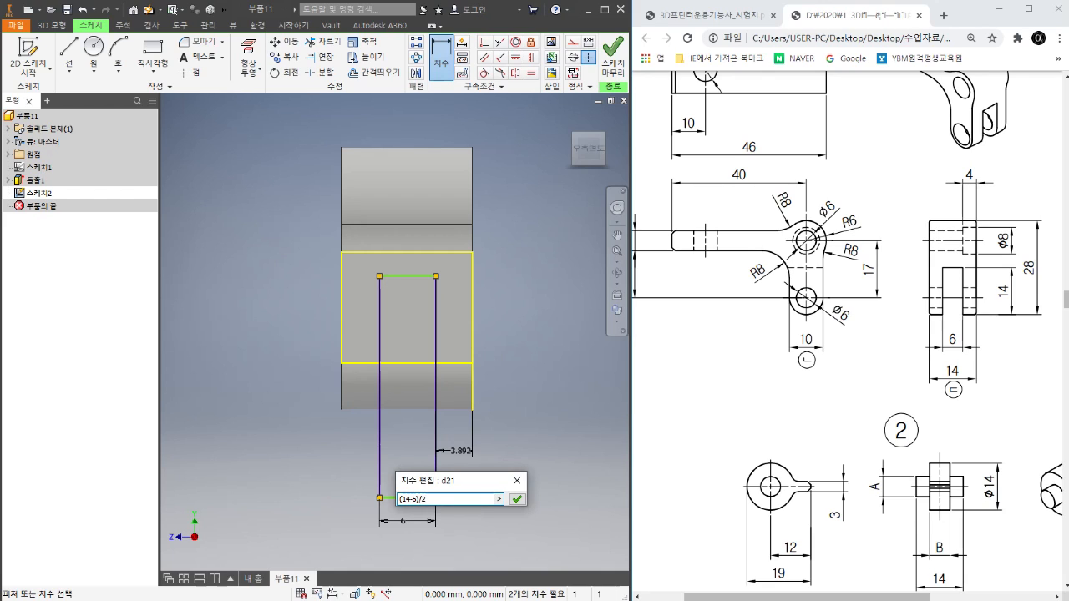
key("Return")
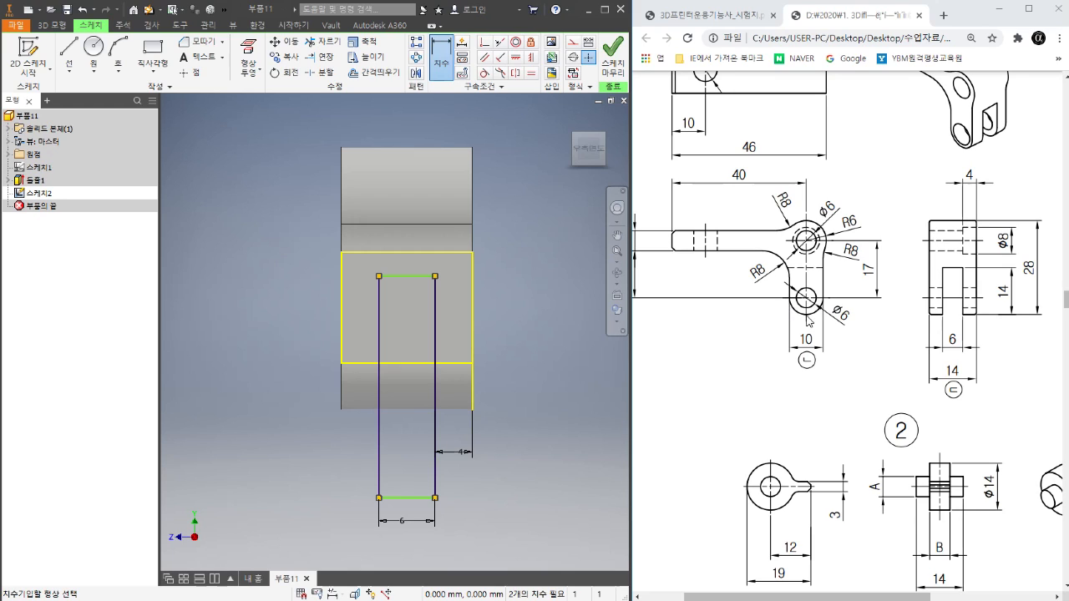
- Dimension the rectangle's upper edge 9 mm above the lower edge of the flat face
left_click(451, 362)
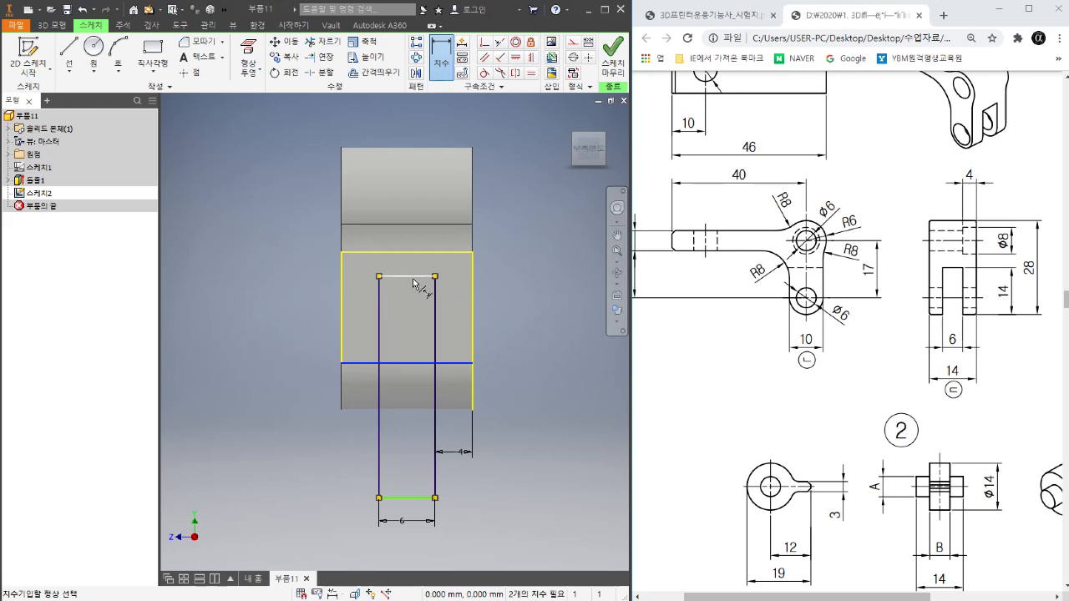
left_click(425, 276)
left_click(521, 326)
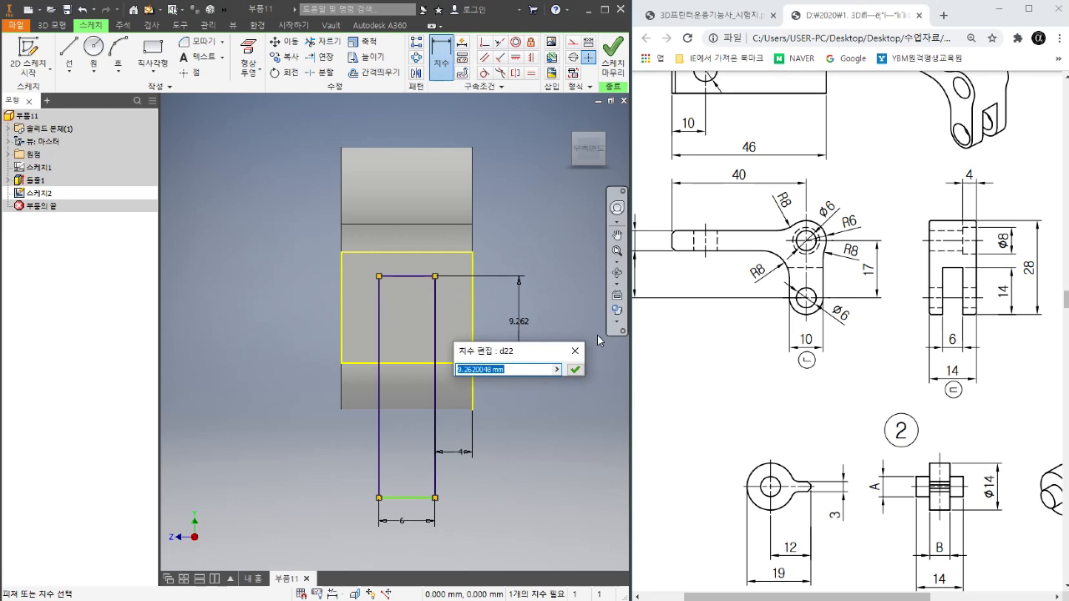
type("9")
key("Return")
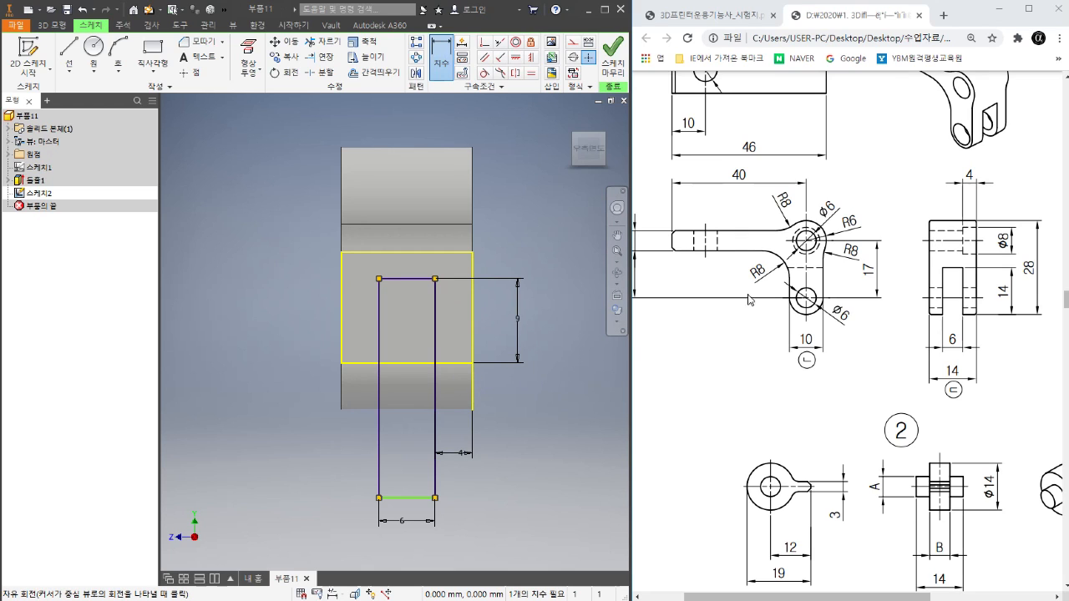
- Extrude the rectangle as a cut about 113 mm deep through the lower arm to form the slot
left_click(52, 25)
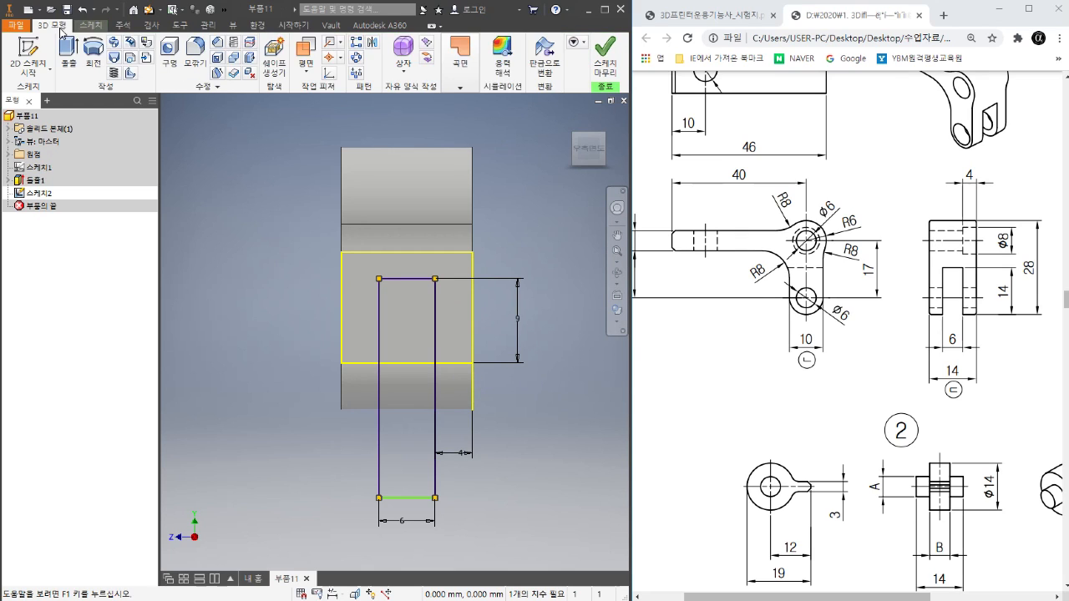
left_click(67, 57)
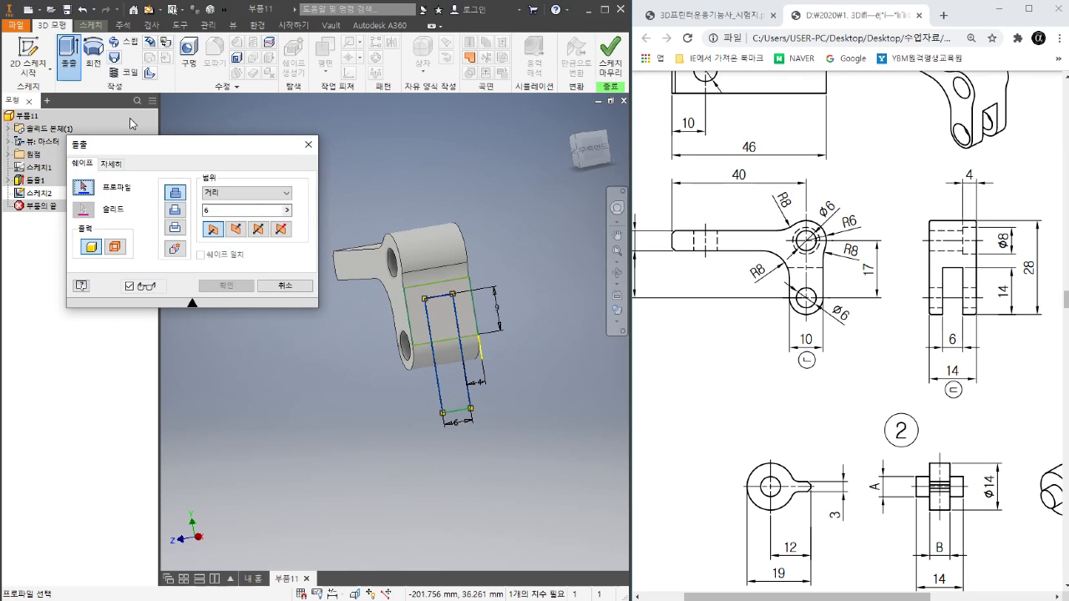
left_click(451, 366)
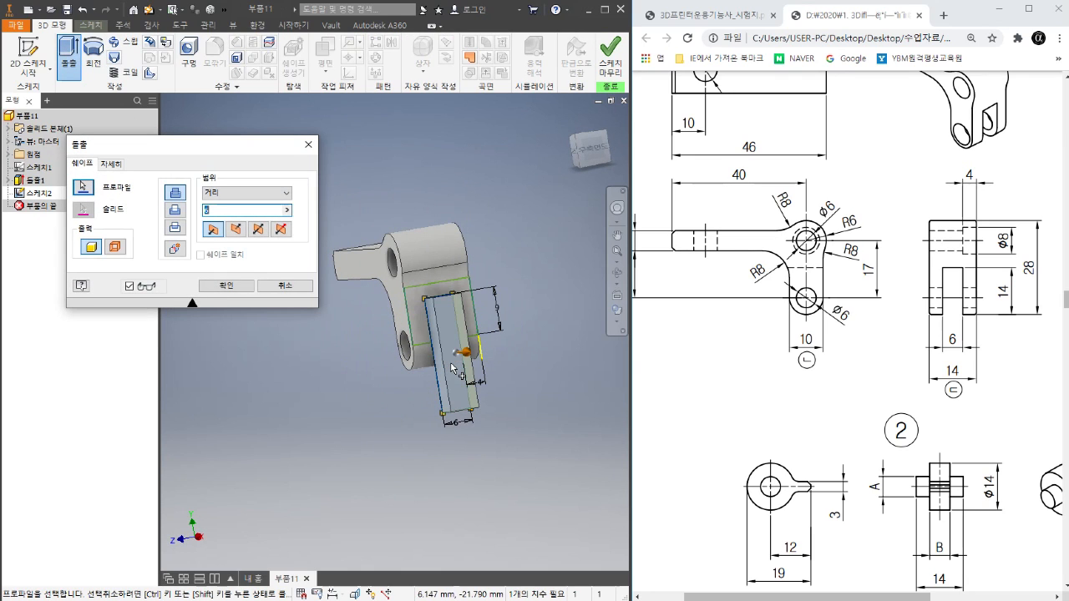
left_click(175, 211)
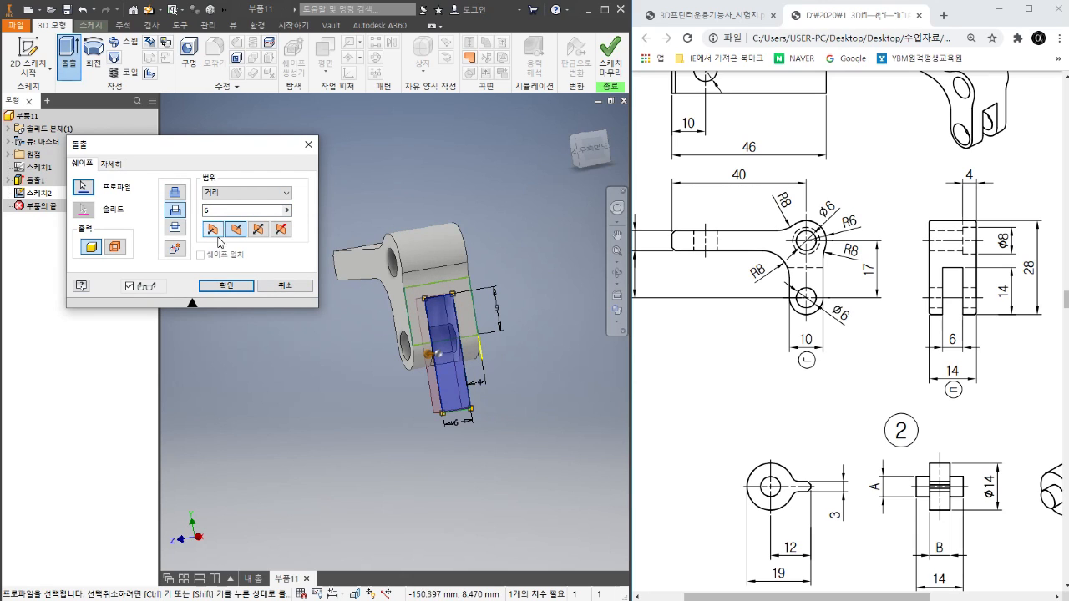
left_click_drag(429, 357, 277, 360)
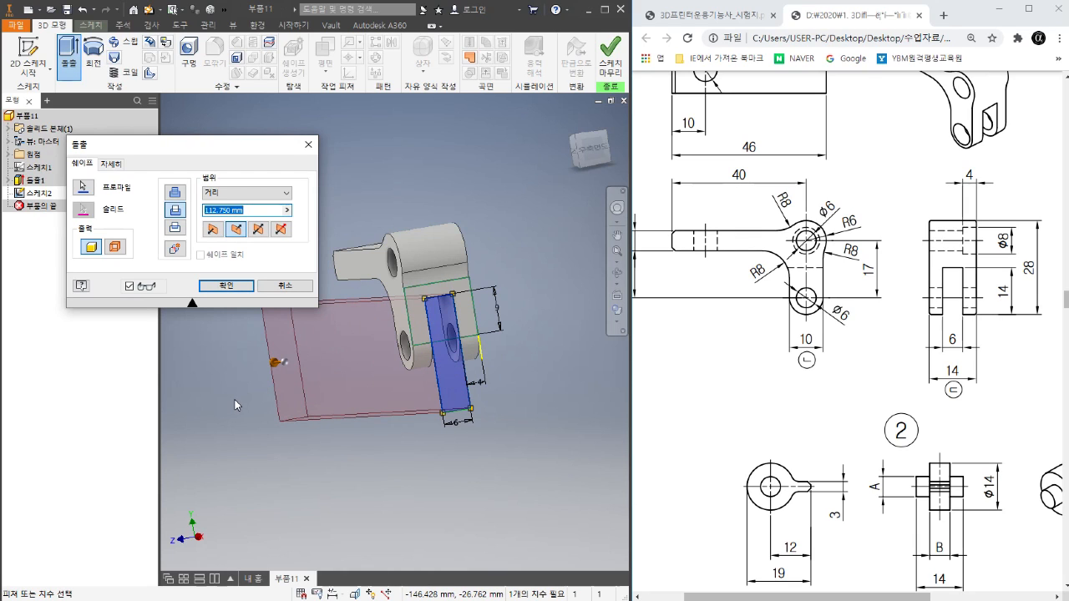
left_click(227, 286)
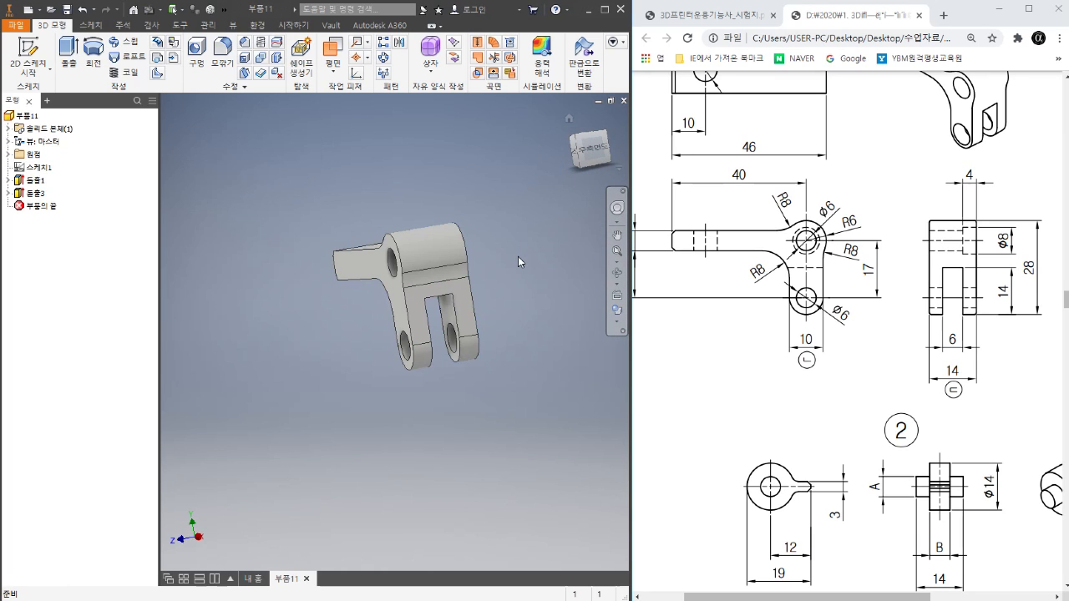
- Start a new sketch on the XY origin plane and switch the display to wireframe
key("F6")
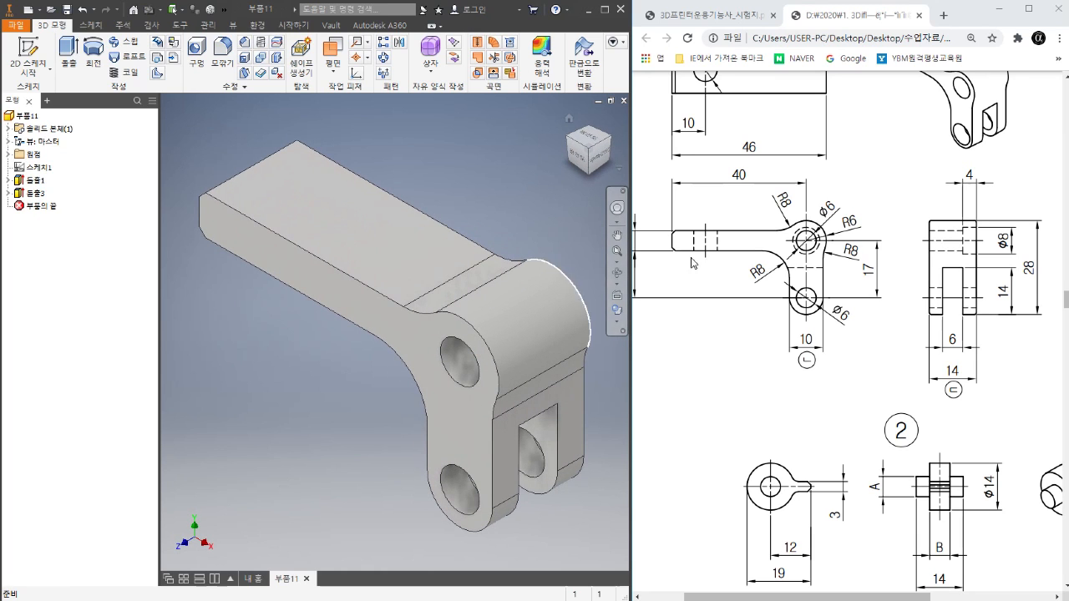
scroll(885, 198, "up", 3)
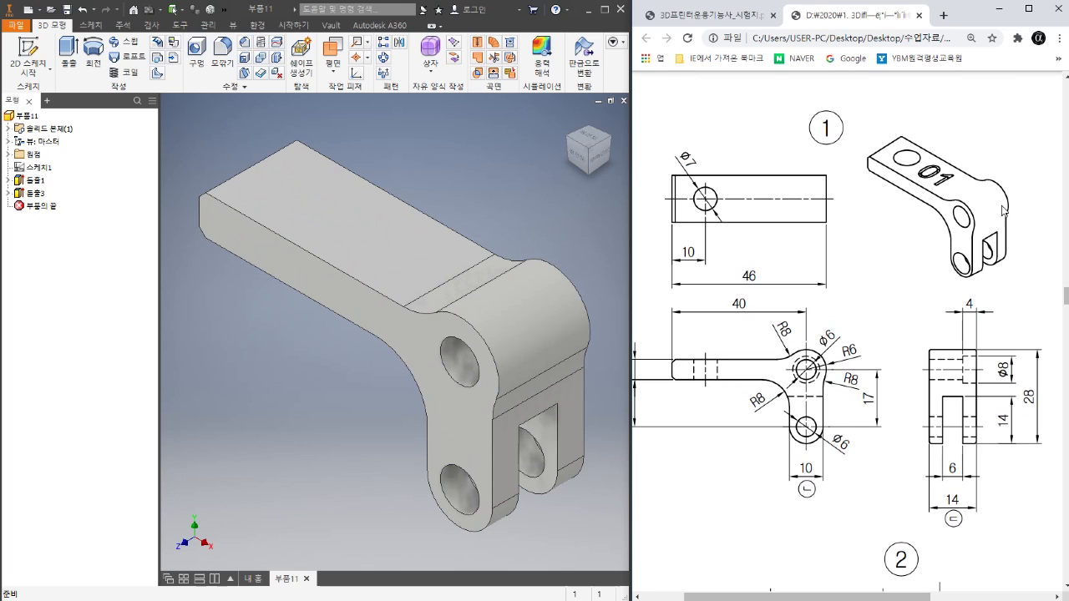
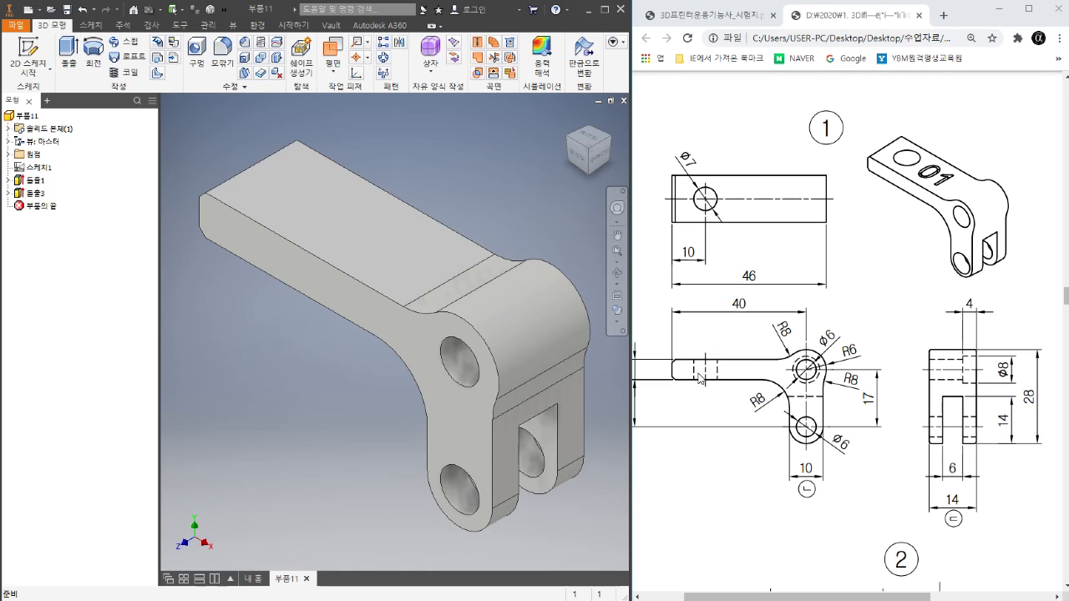
left_click(7, 155)
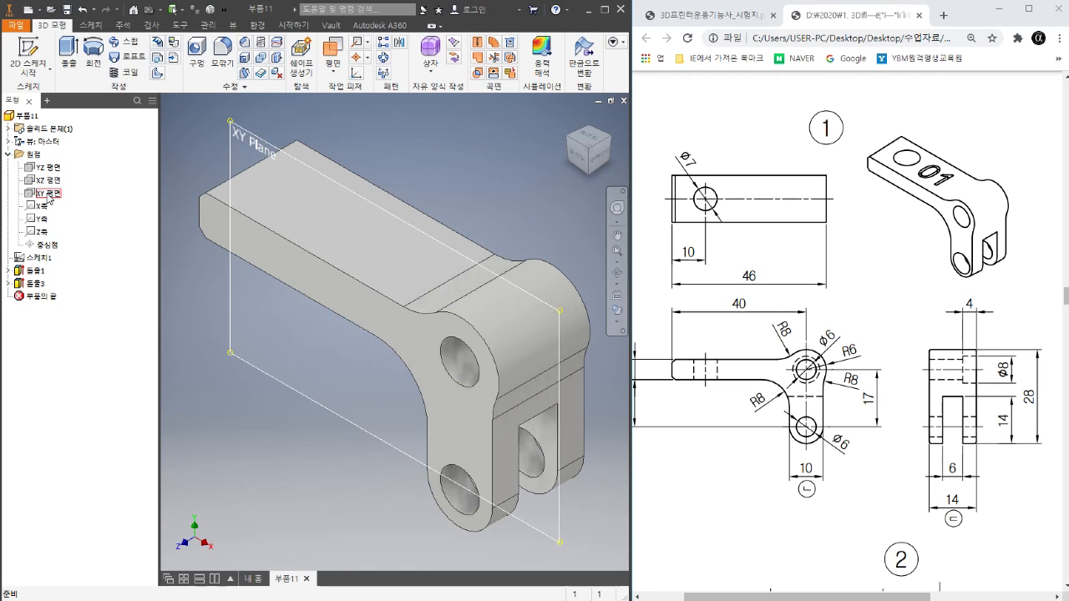
right_click(45, 198)
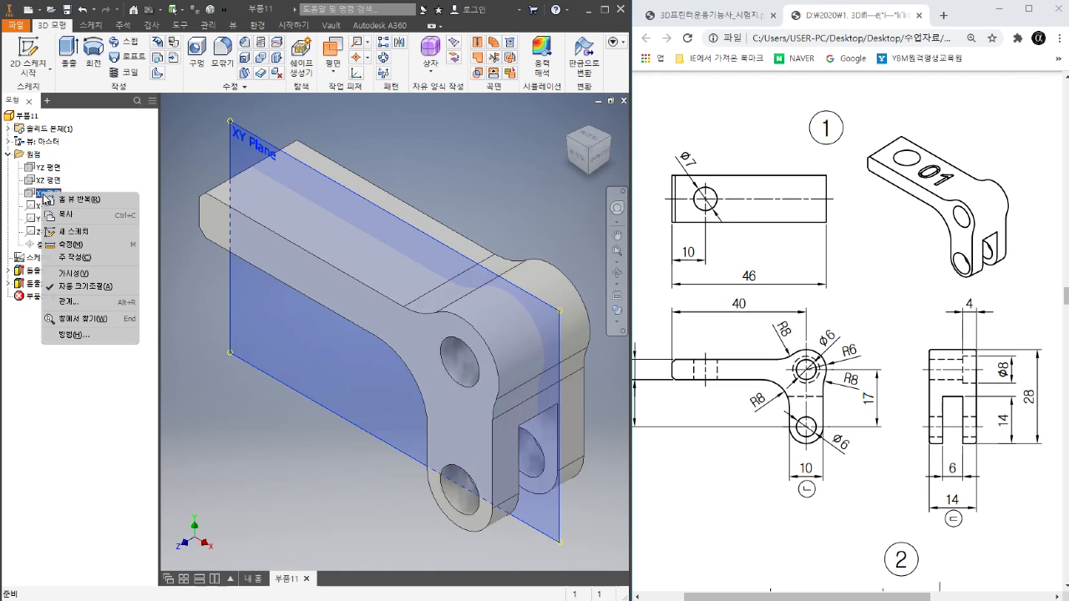
left_click(82, 235)
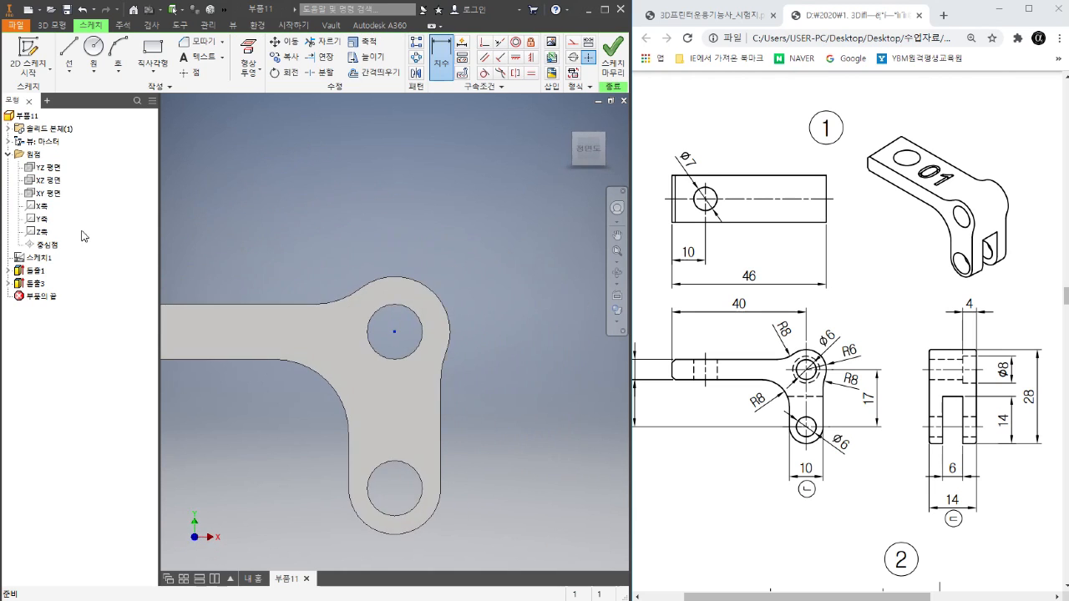
scroll(392, 300, "up", 3)
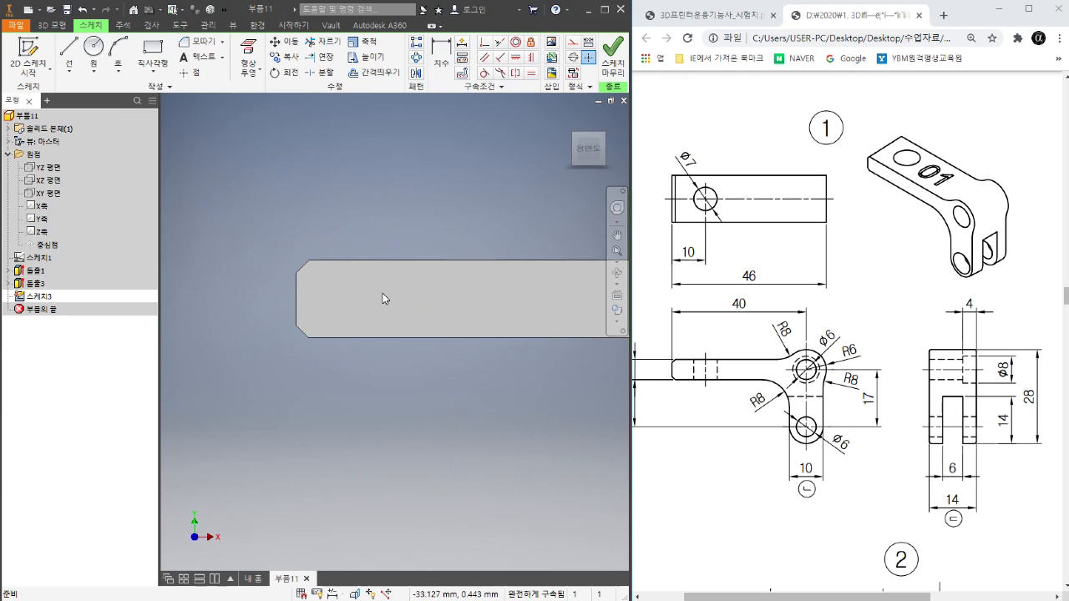
scroll(382, 297, "down", 2)
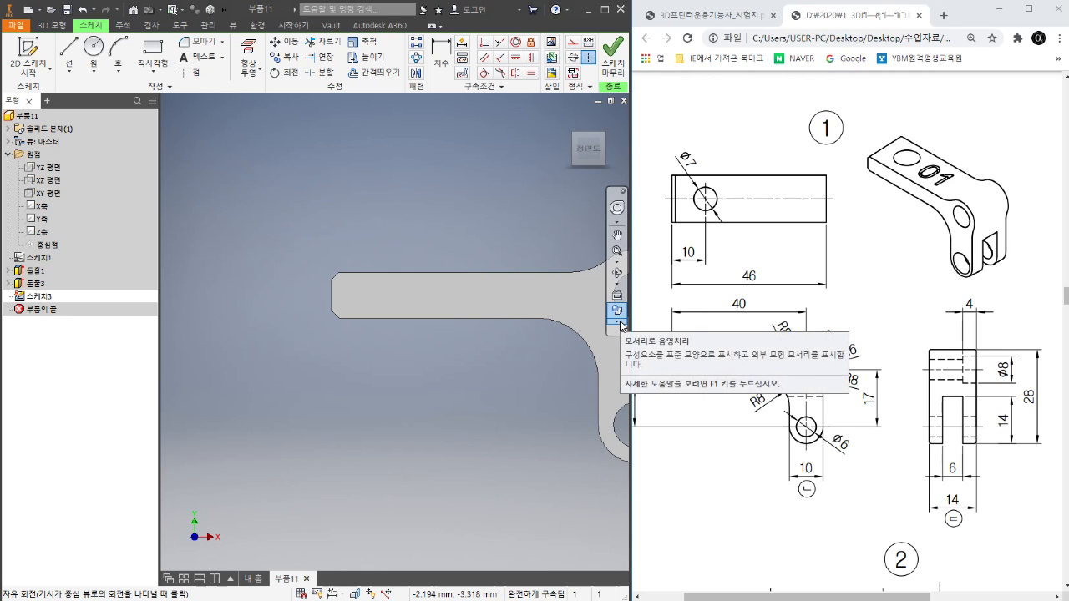
left_click(621, 323)
left_click(533, 390)
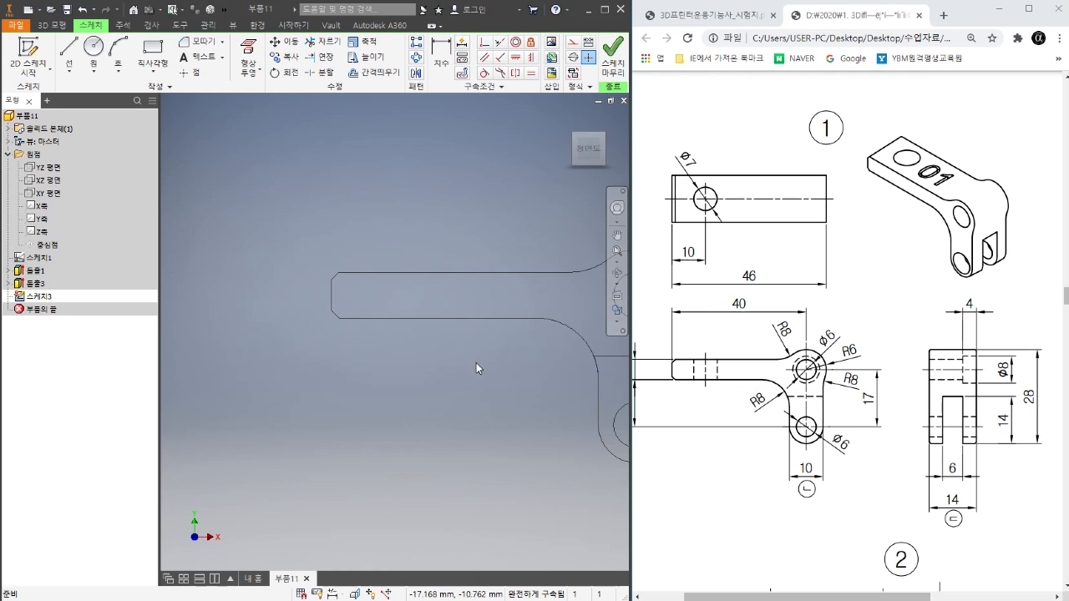
- Sketch a rectangle about 5.5 mm wide spanning from the upper to the lower edge of the horizontal arm, near its free end
scroll(426, 308, "down", 2)
scroll(425, 307, "up", 4)
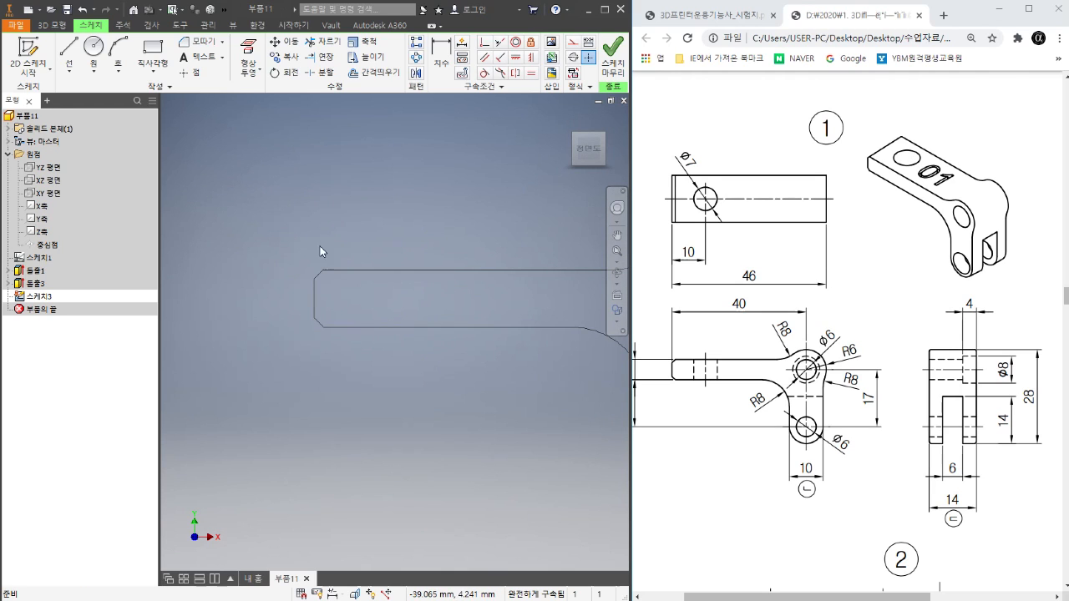
left_click(153, 52)
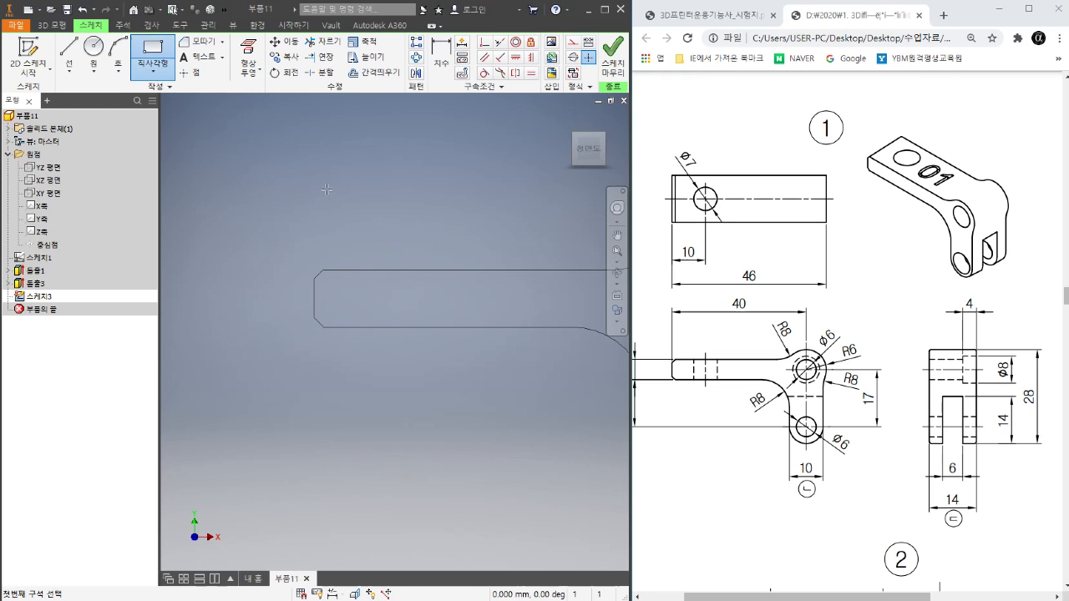
left_click(454, 269)
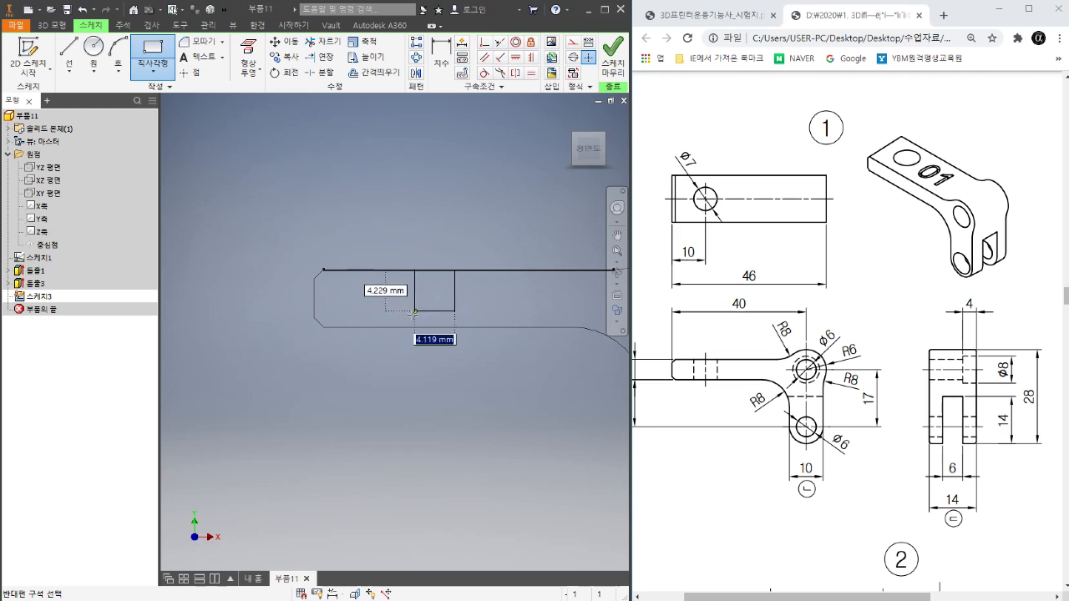
left_click(402, 327)
right_click(468, 209)
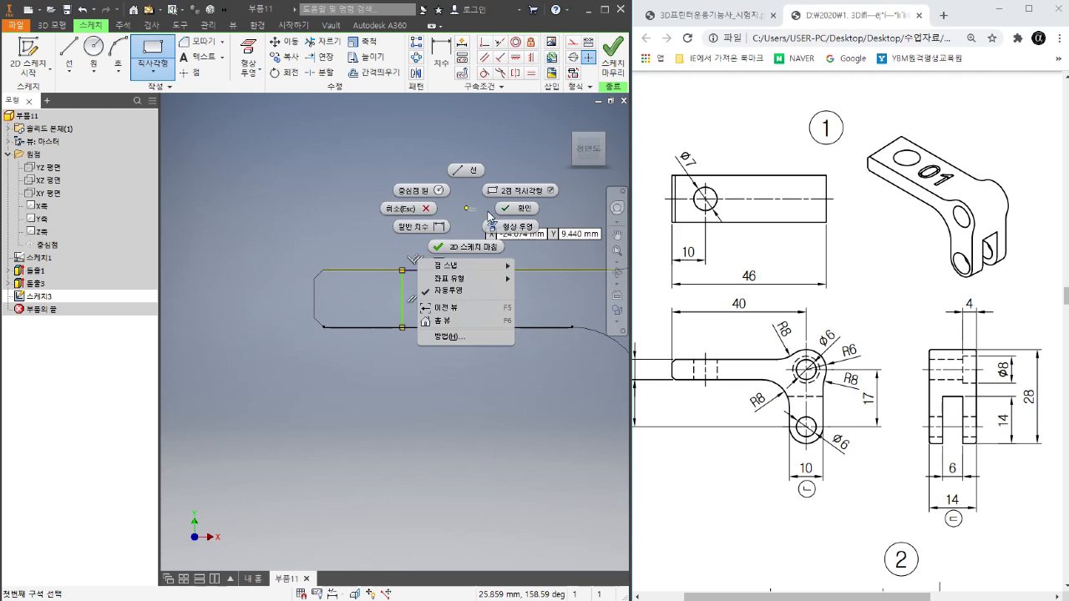
left_click(508, 209)
- Convert the rectangle's vertical side farther from the arm's free end into a centerline
scroll(472, 296, "down", 3)
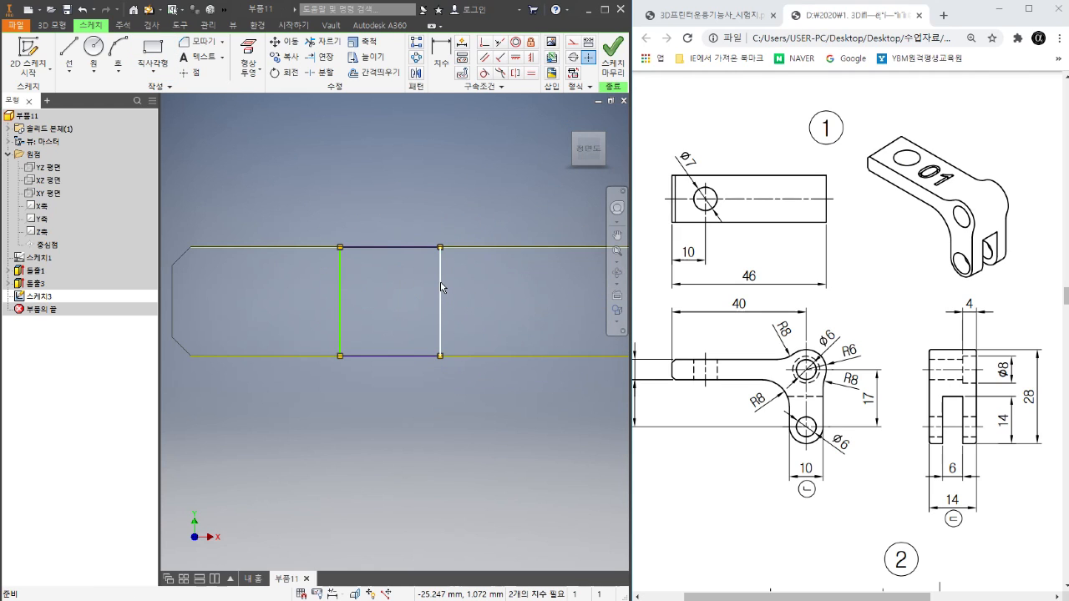
left_click(442, 287)
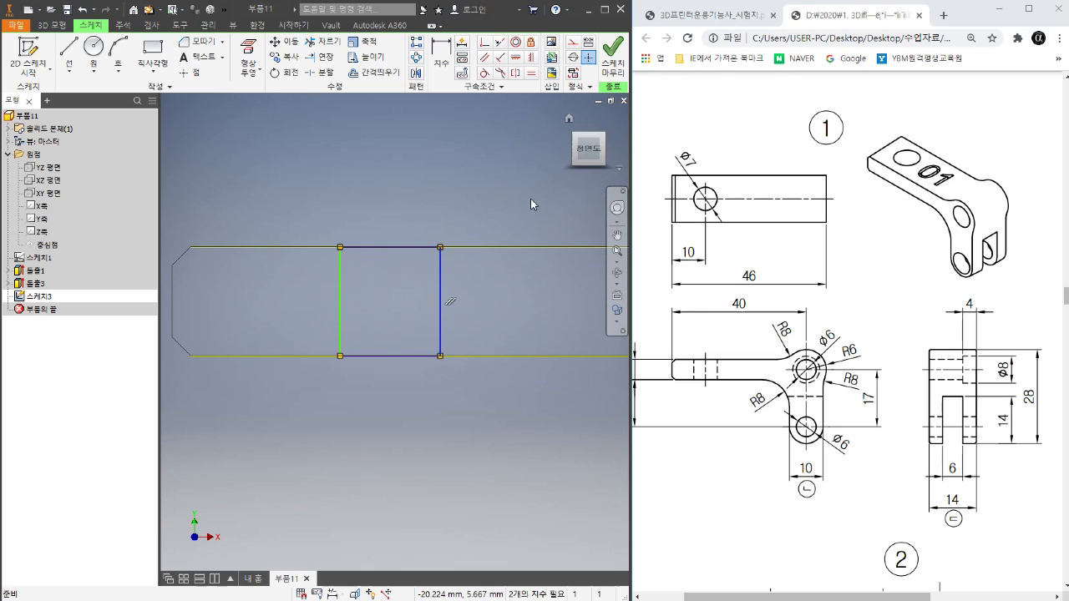
left_click(587, 57)
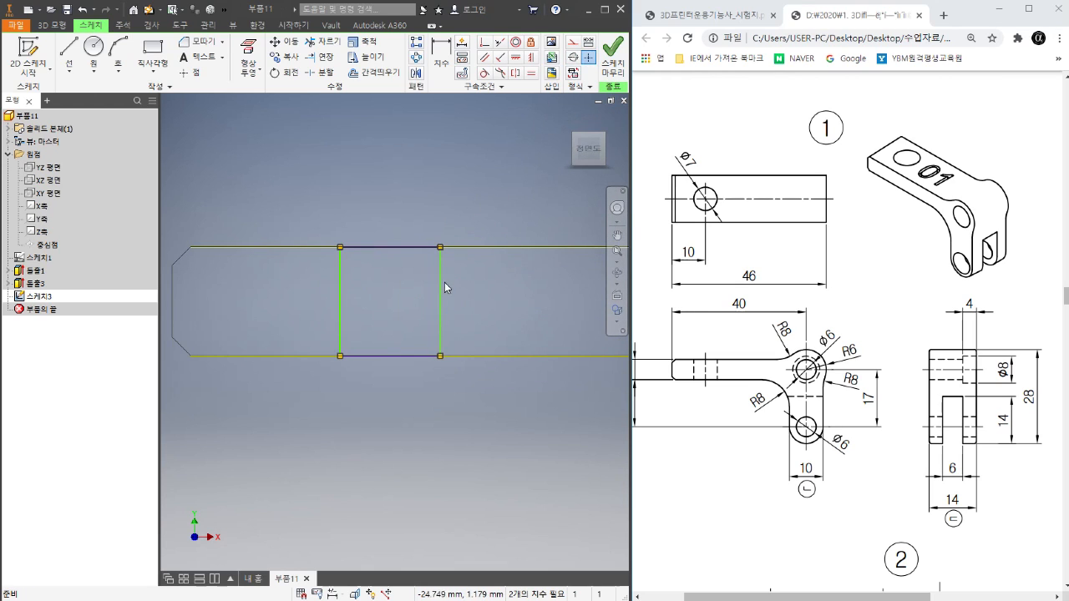
right_click(441, 287)
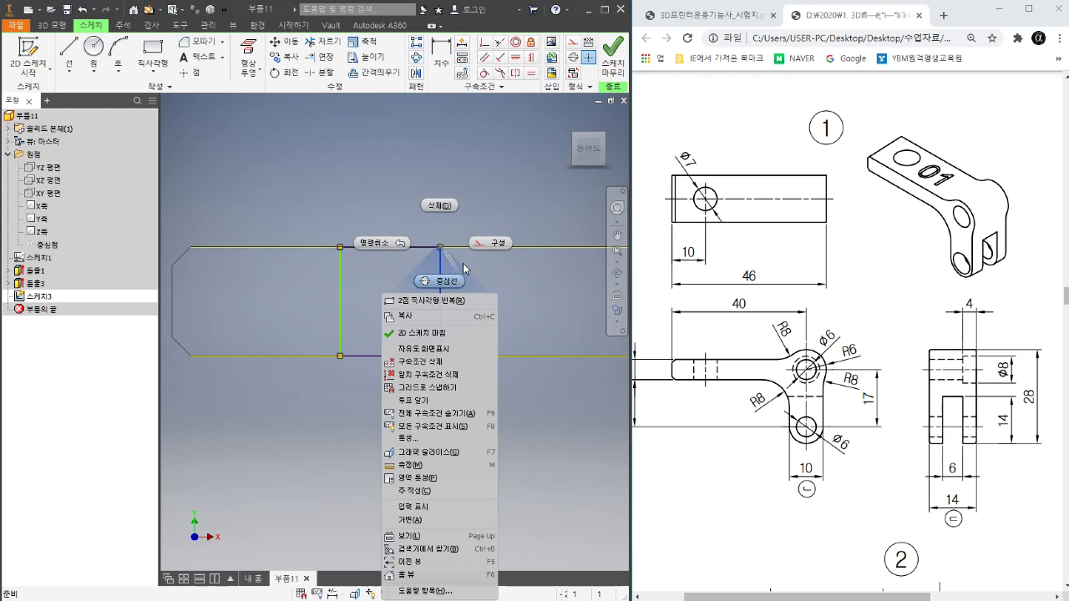
left_click(458, 281)
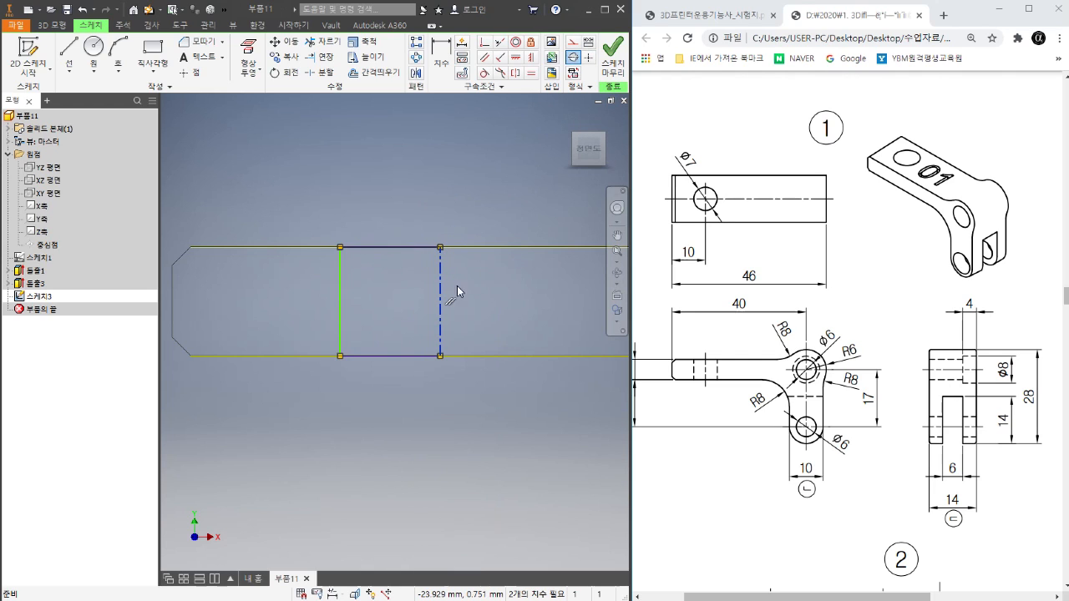
- Dimension the rectangle's solid vertical side about the centerline as a 7 mm diameter
scroll(406, 281, "down", 2)
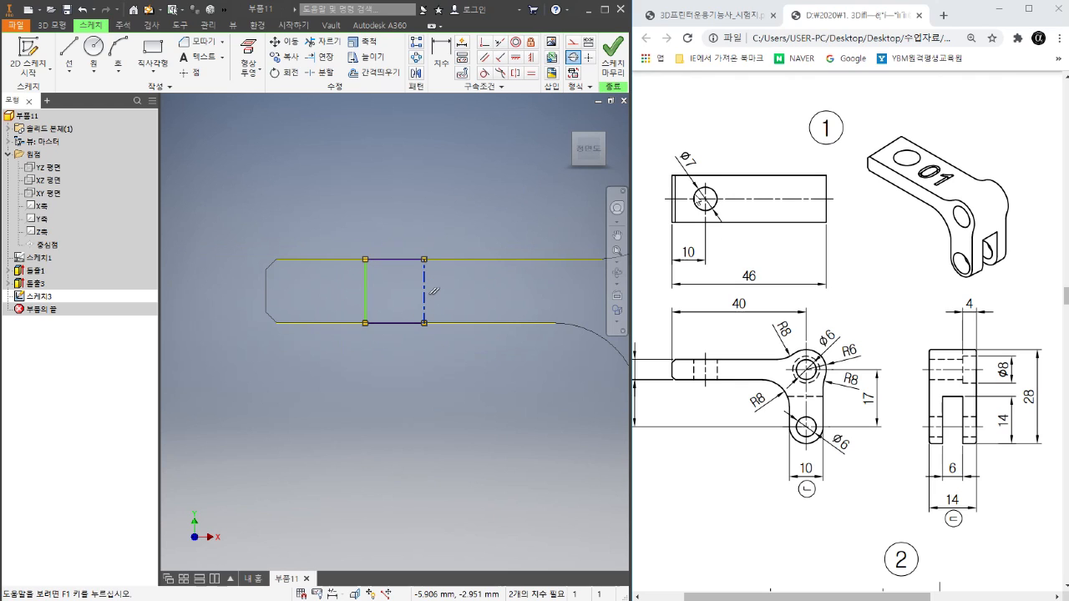
left_click(443, 67)
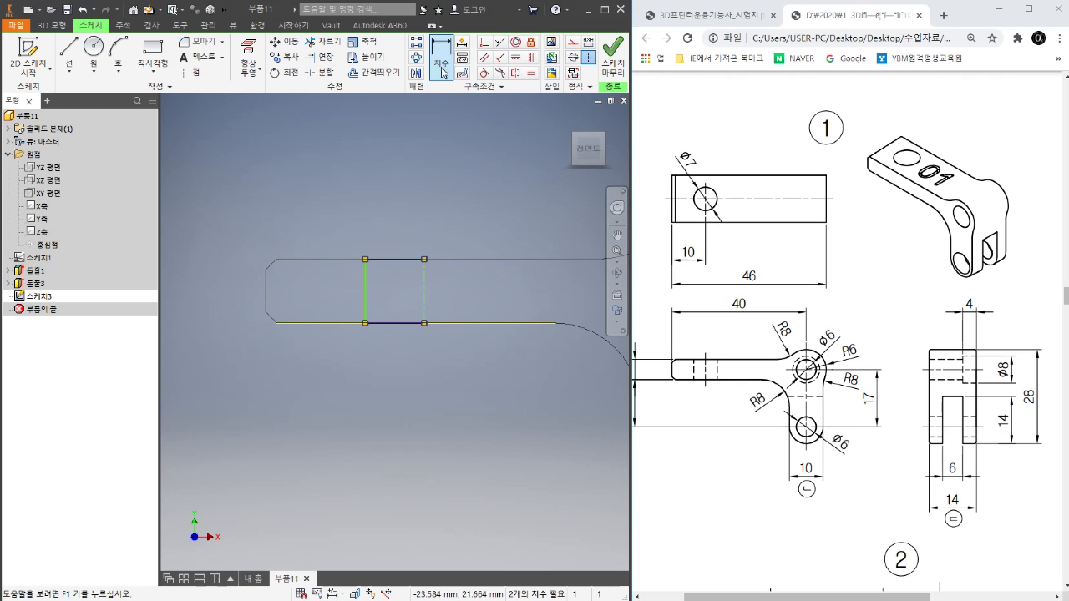
left_click(426, 288)
left_click(366, 291)
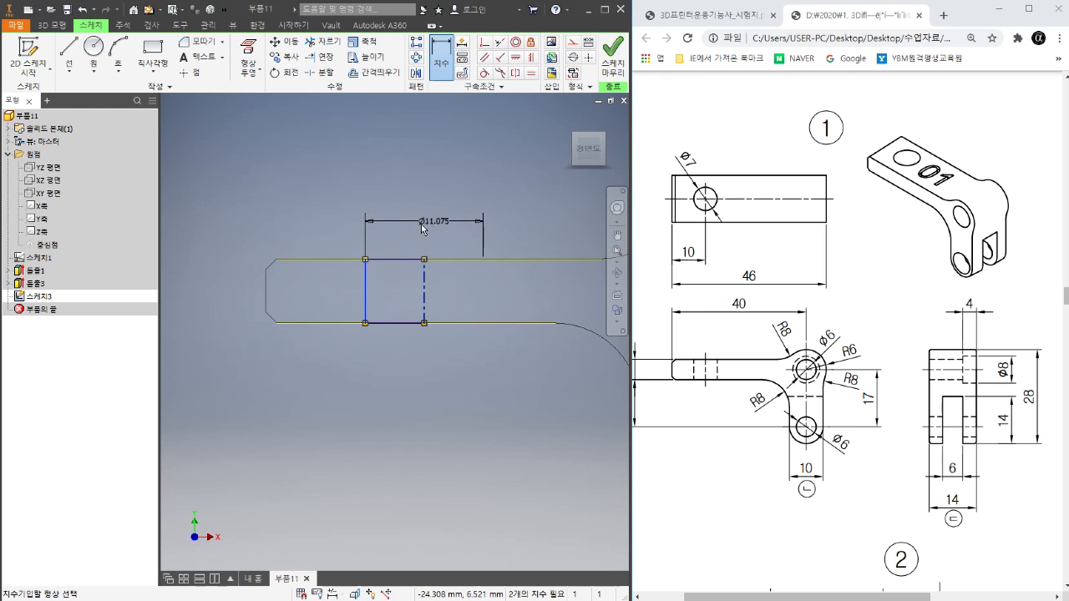
left_click(432, 225)
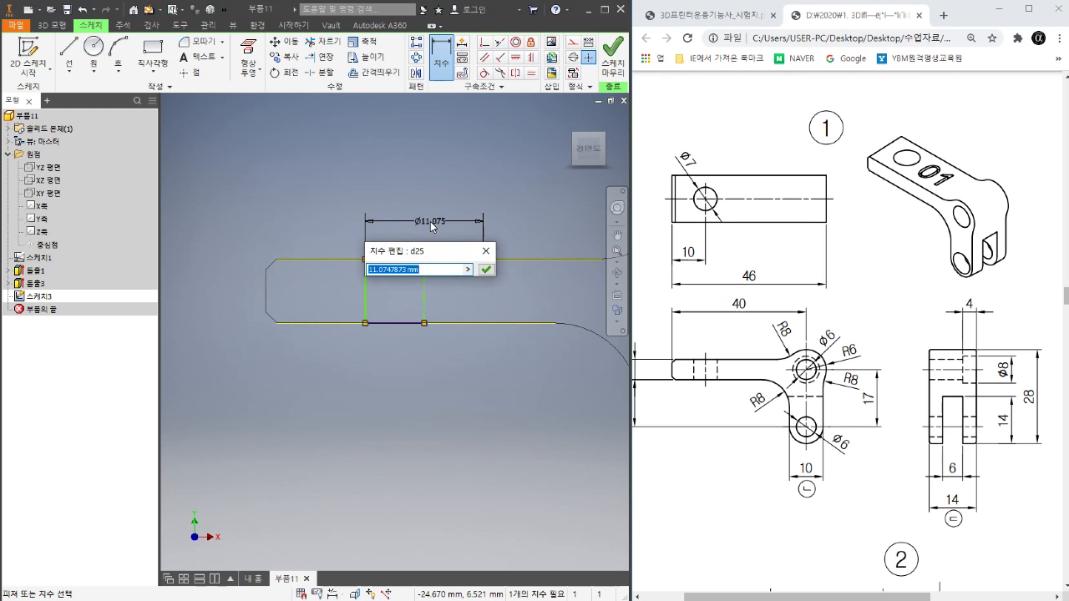
type("7")
key("Return")
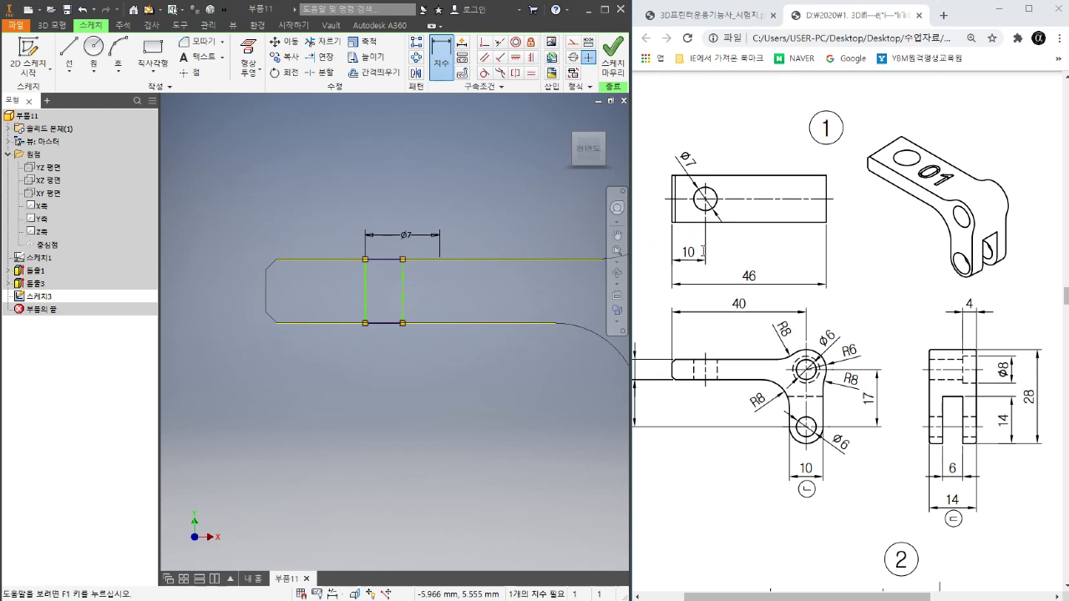
- Dimension the centerline 10 mm from the arm's free end edge
left_click(265, 286)
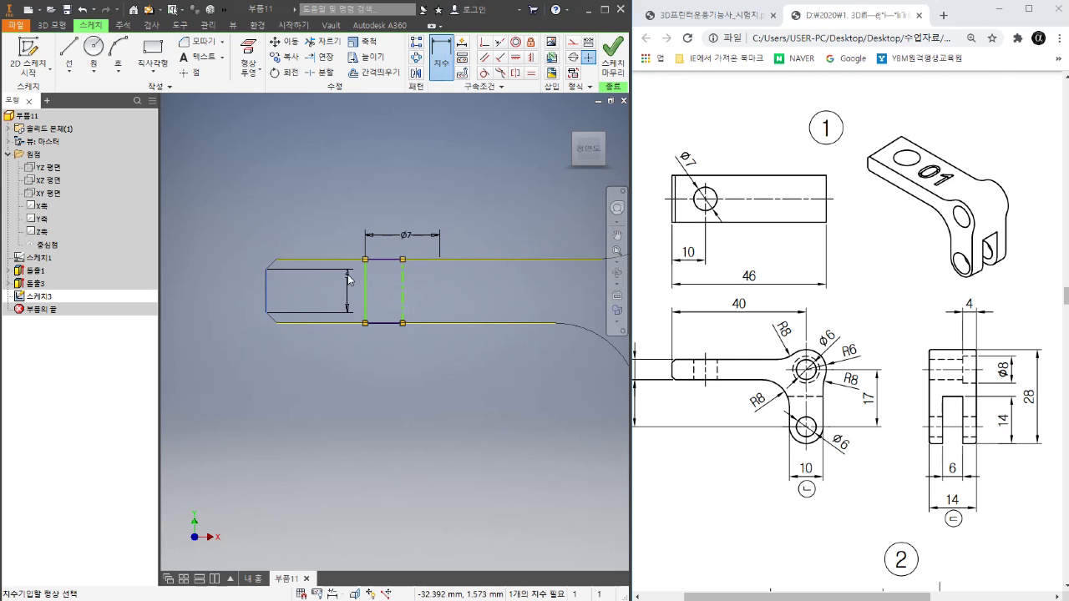
left_click(402, 291)
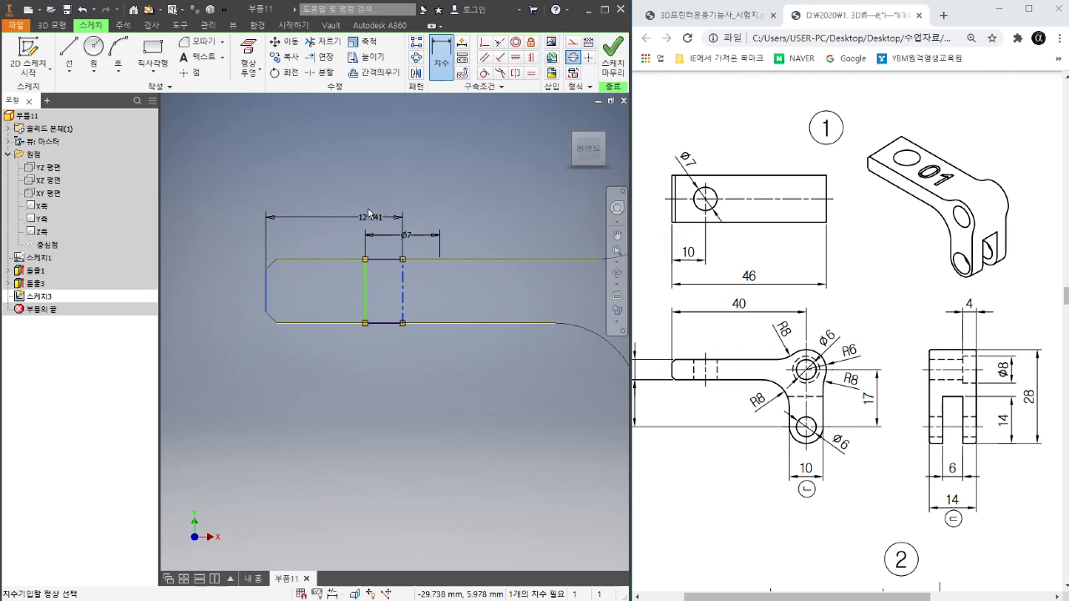
left_click(367, 197)
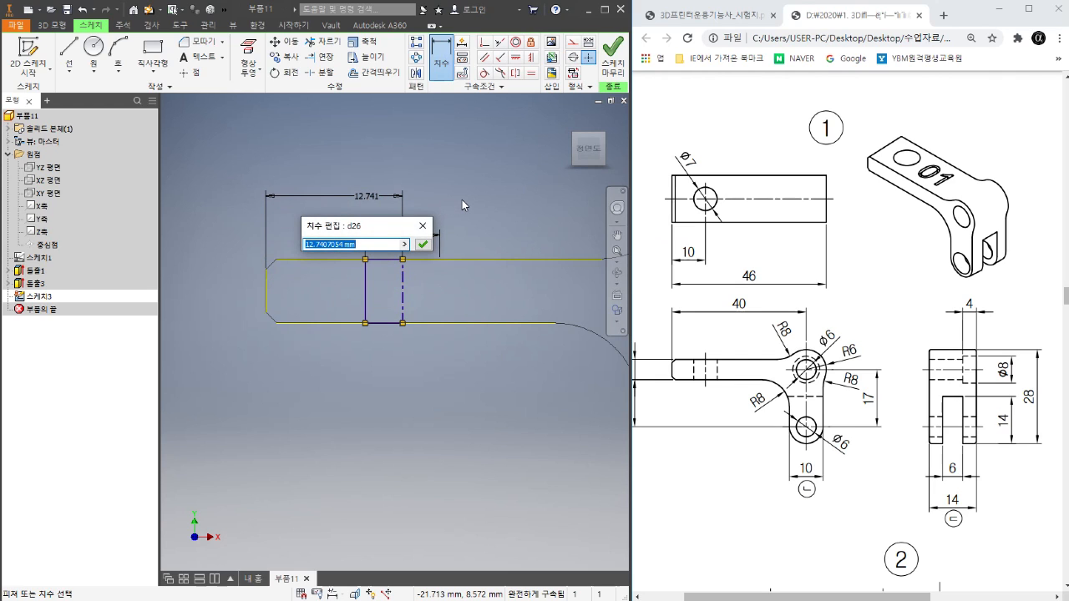
type("70")
key("Return")
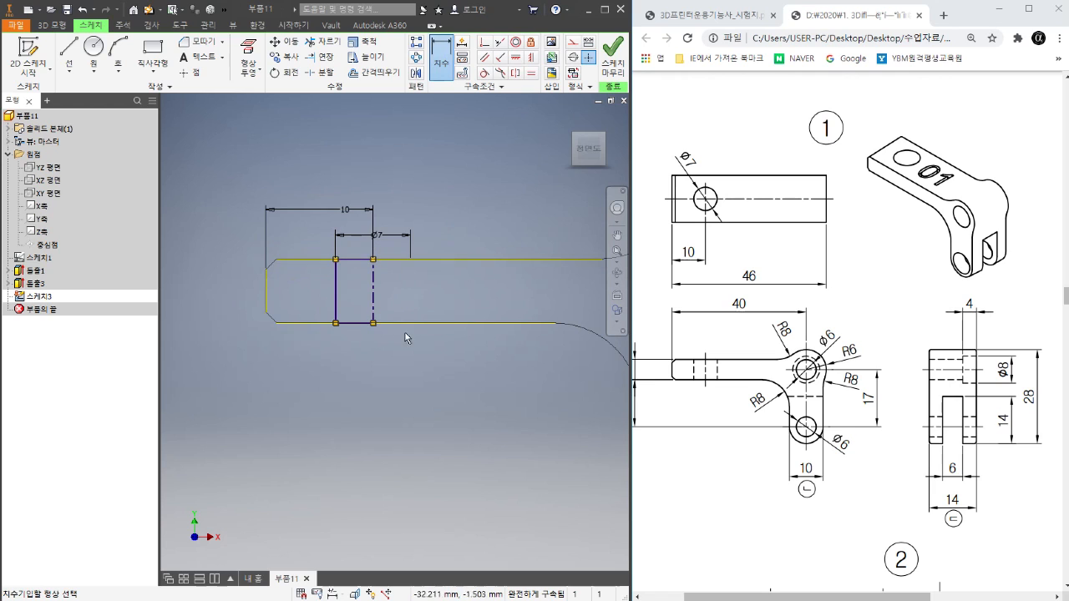
- Revolve the rectangle fully around the centerline as a cut through the arm, and restore the shaded display with edges
left_click(62, 30)
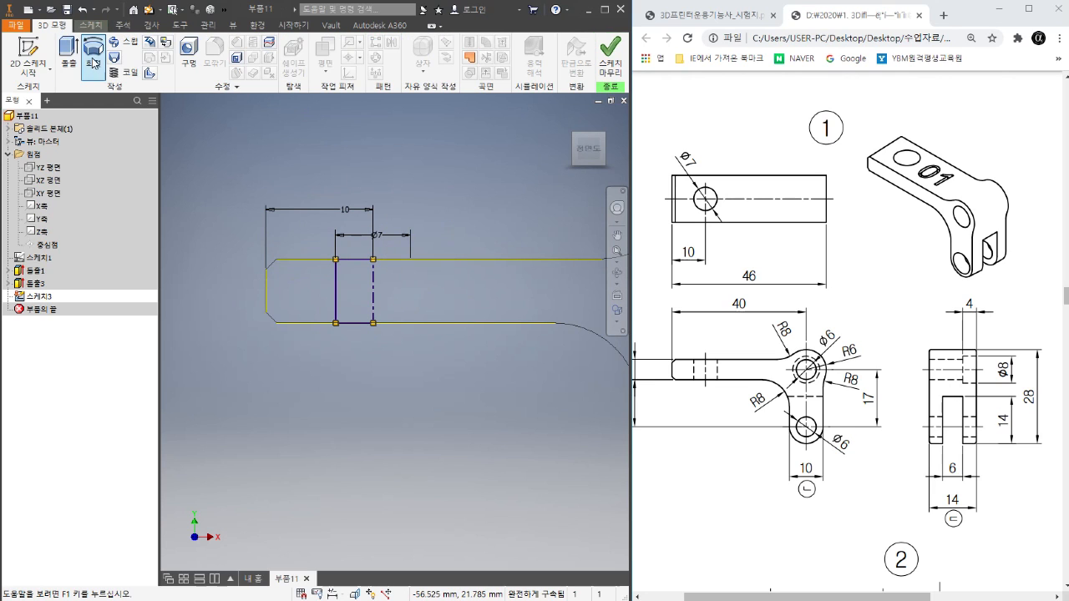
left_click(92, 54)
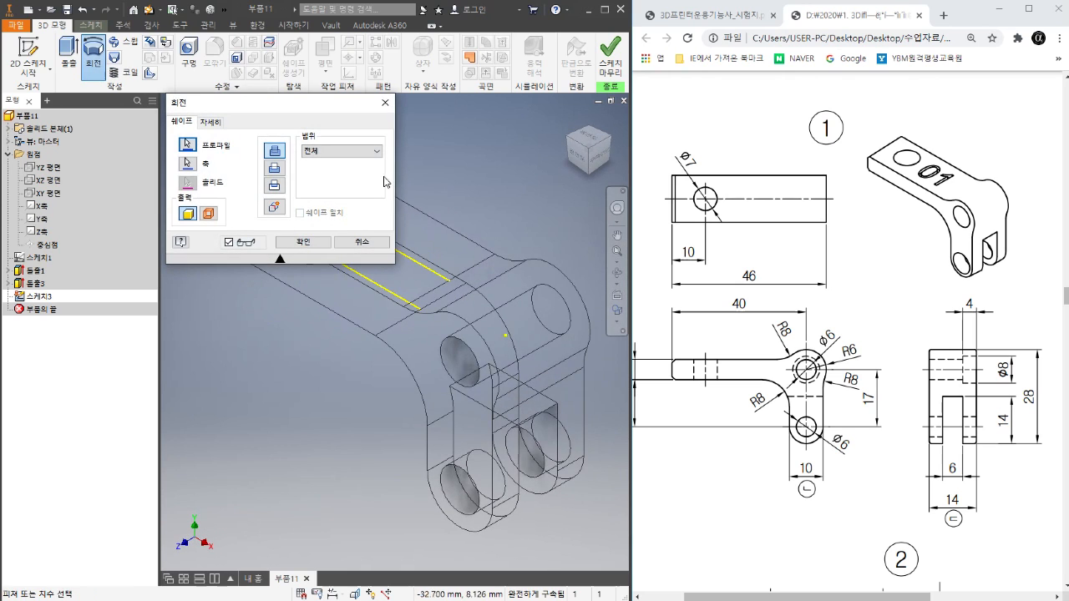
scroll(433, 339, "up", 4)
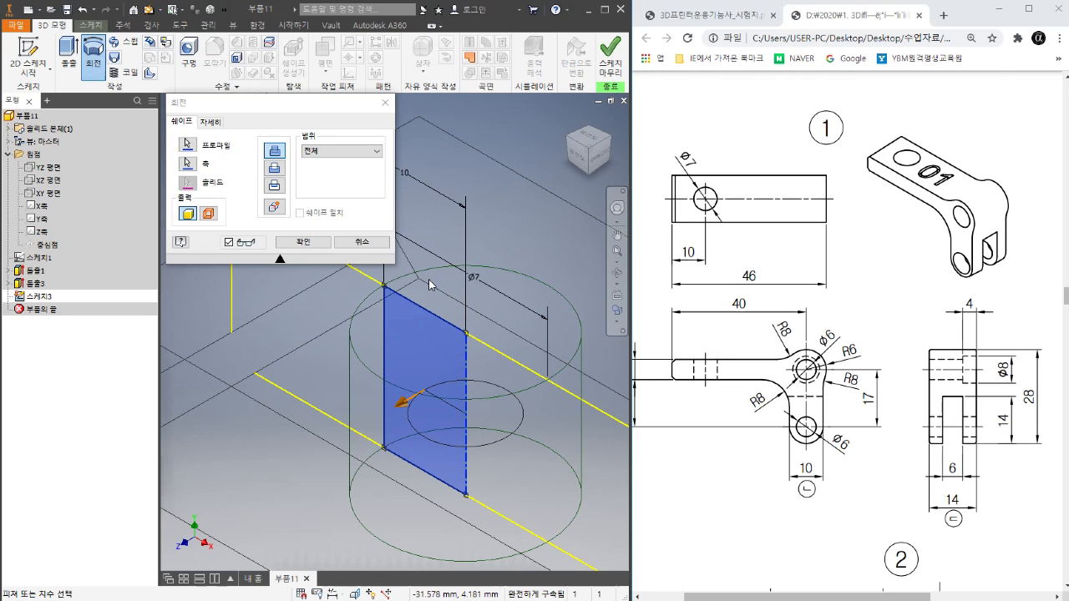
left_click(275, 170)
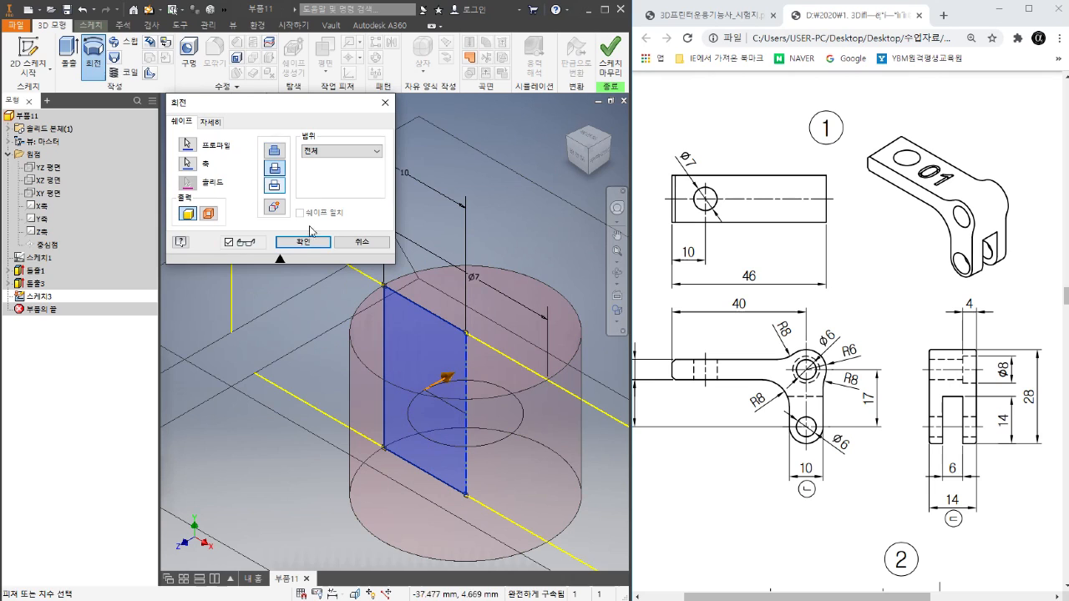
left_click(301, 241)
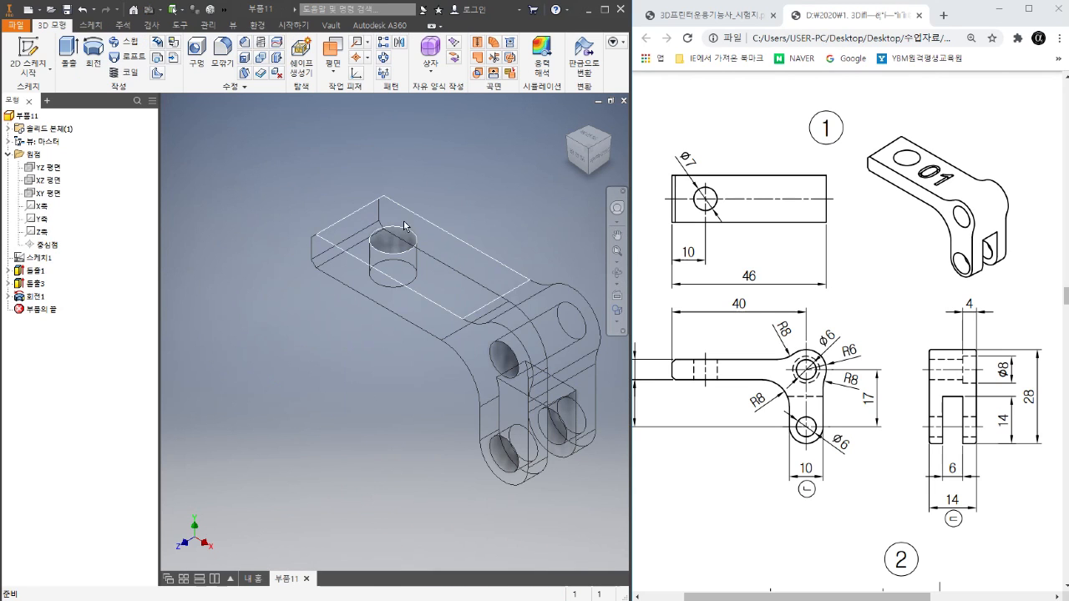
left_click(619, 327)
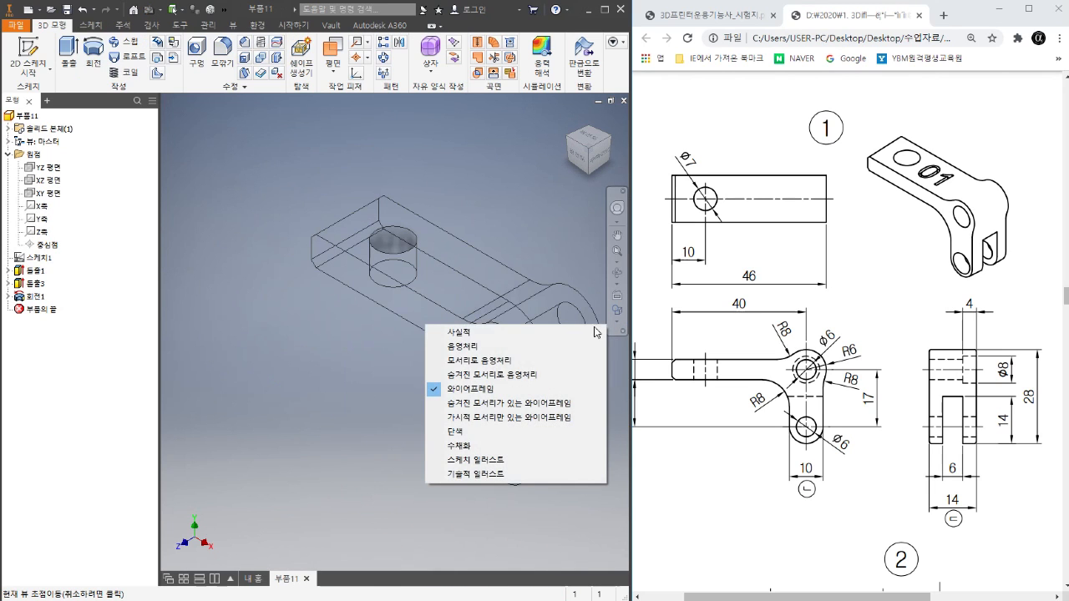
left_click(502, 360)
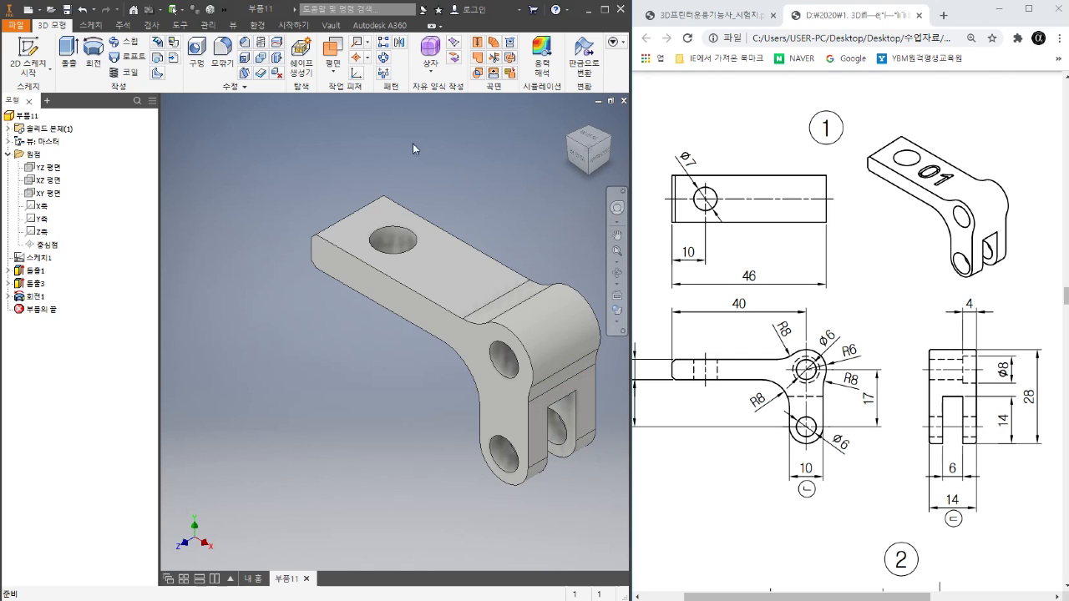
- Delete the revolved hole cut in the arm together with its sketch
right_click(40, 299)
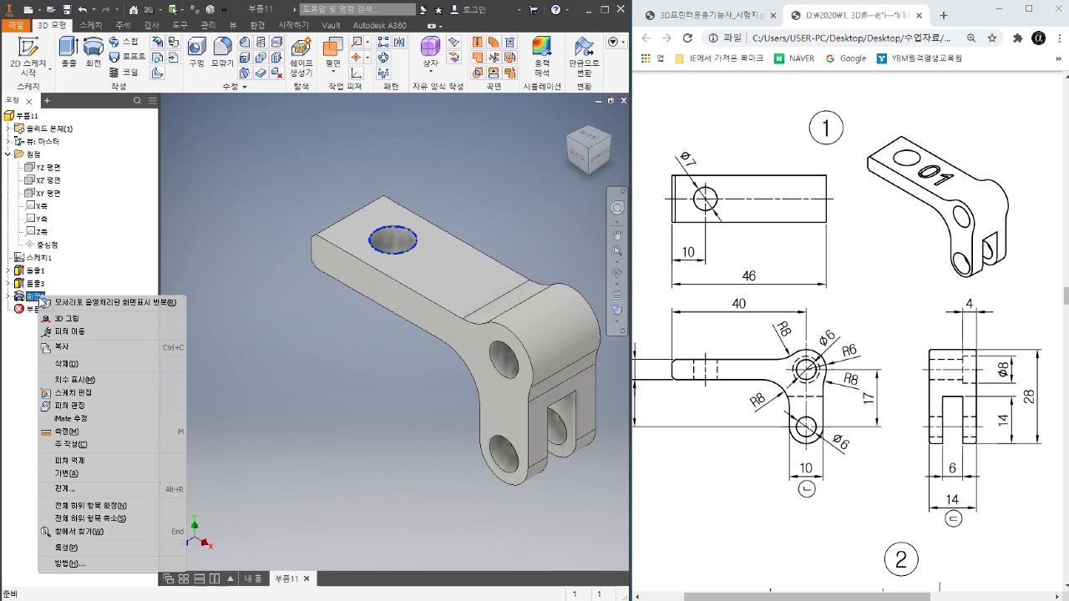
left_click(102, 364)
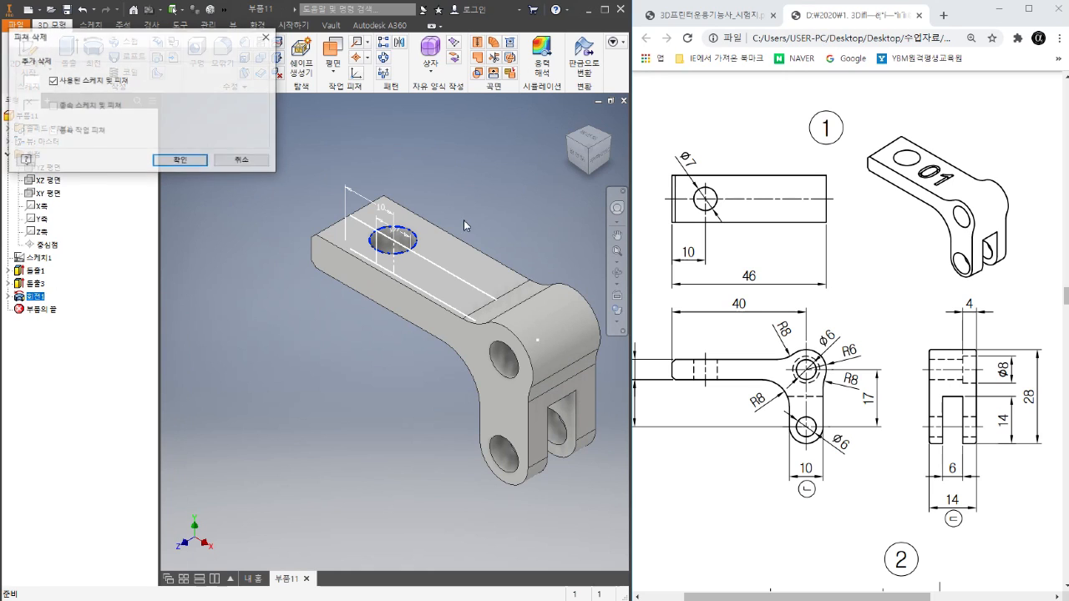
left_click(180, 160)
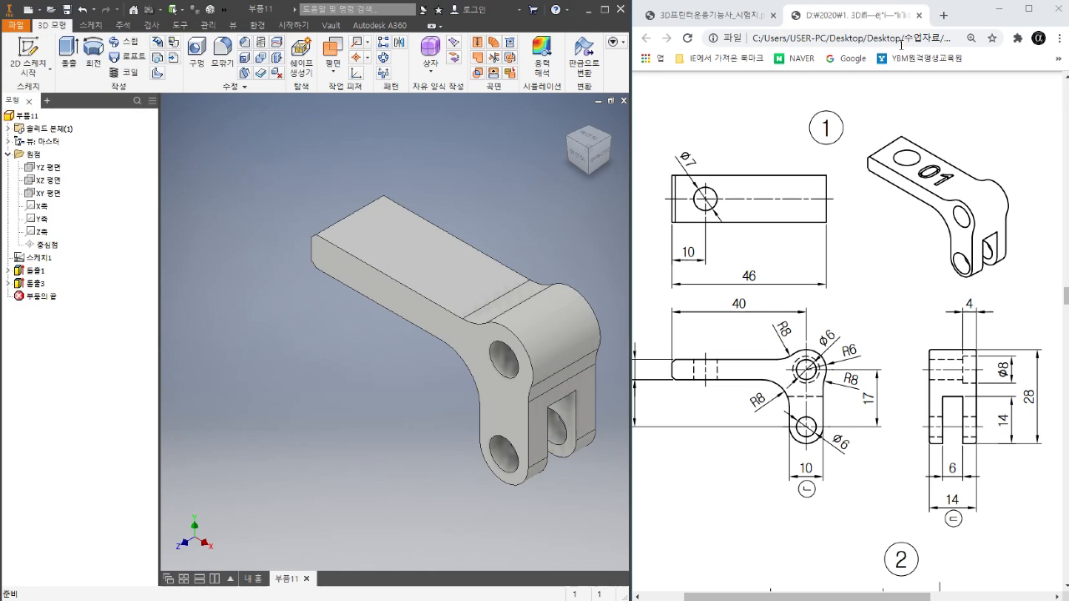
- Start a sketch on the arm's flat top face and draw a circle about 6 mm in diameter near the free end
right_click(399, 244)
left_click(394, 282)
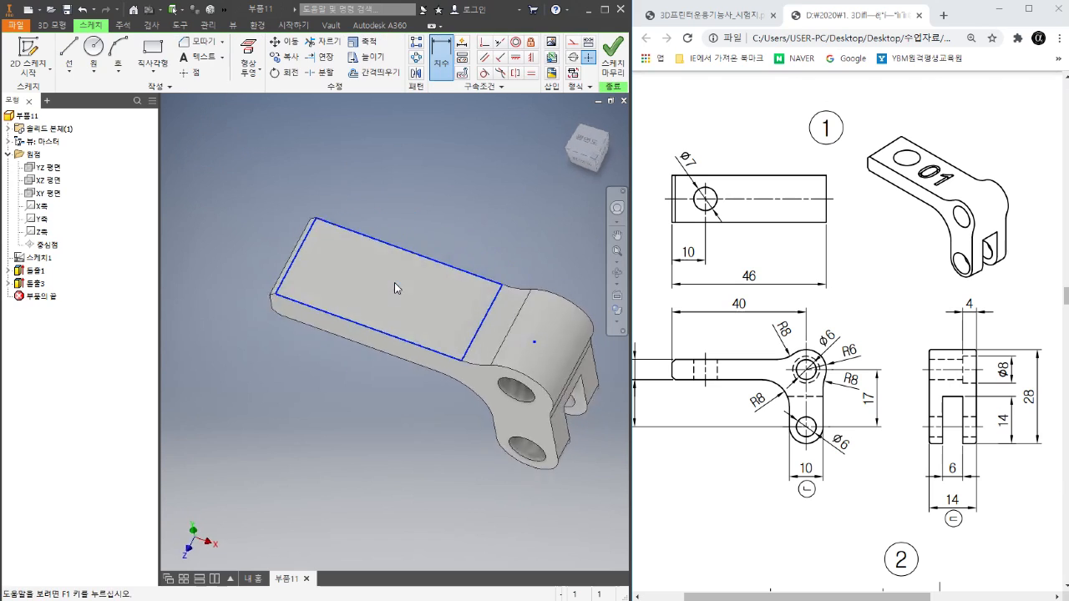
left_click(94, 47)
left_click(313, 330)
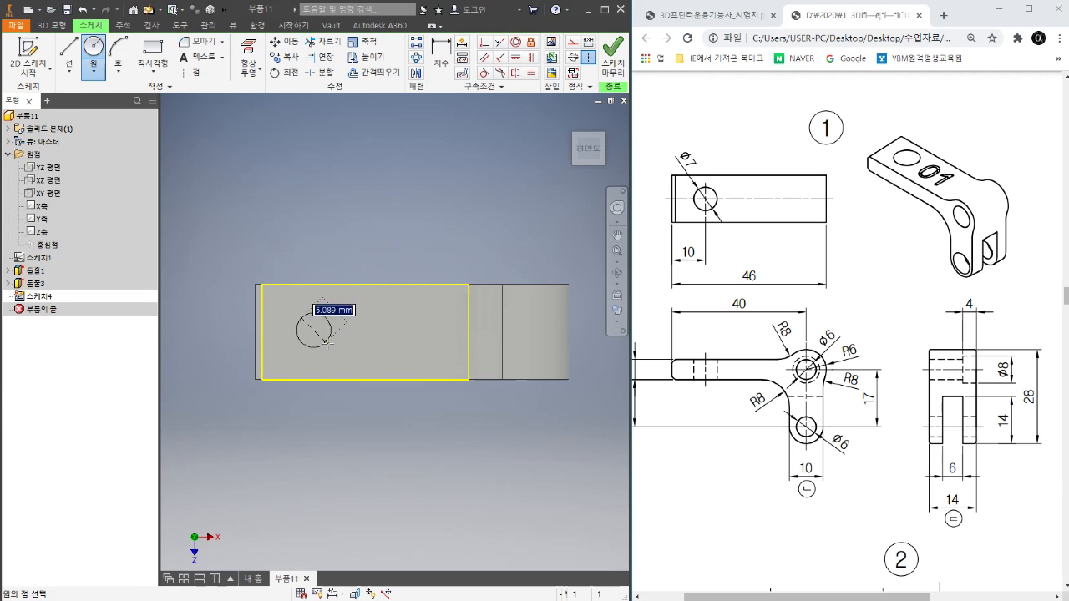
left_click(328, 315)
- Dimension the circle's diameter as 7 mm
left_click(441, 52)
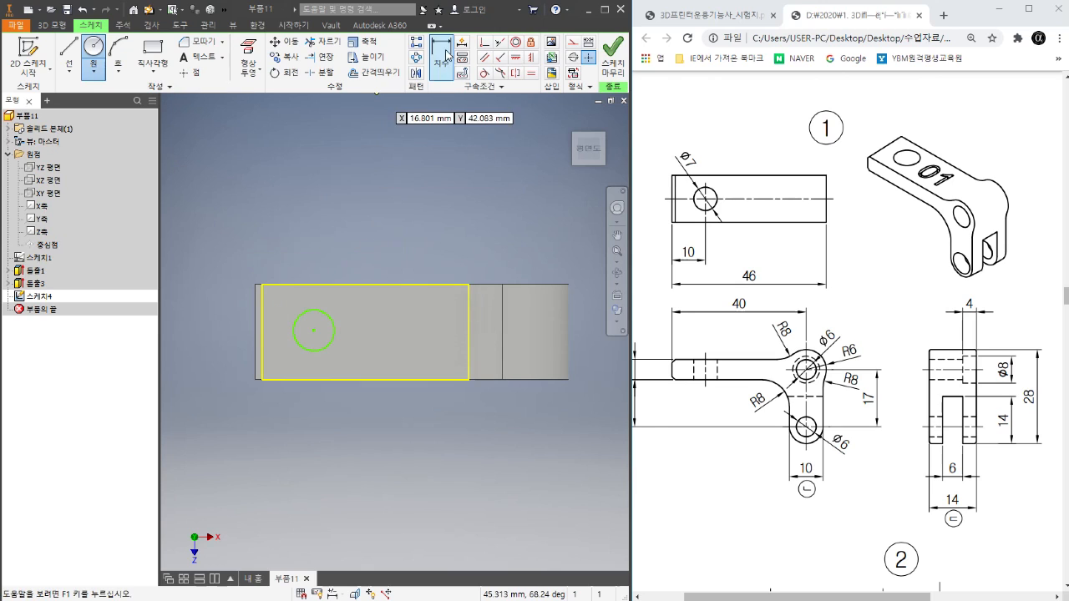
left_click(329, 308)
left_click(388, 267)
type("6")
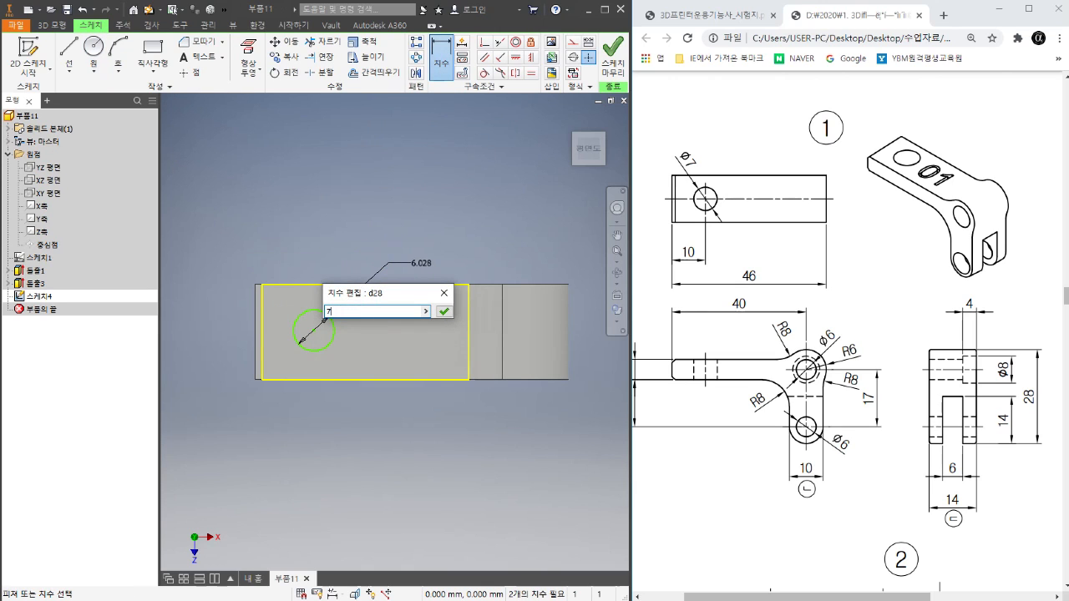
key("Return")
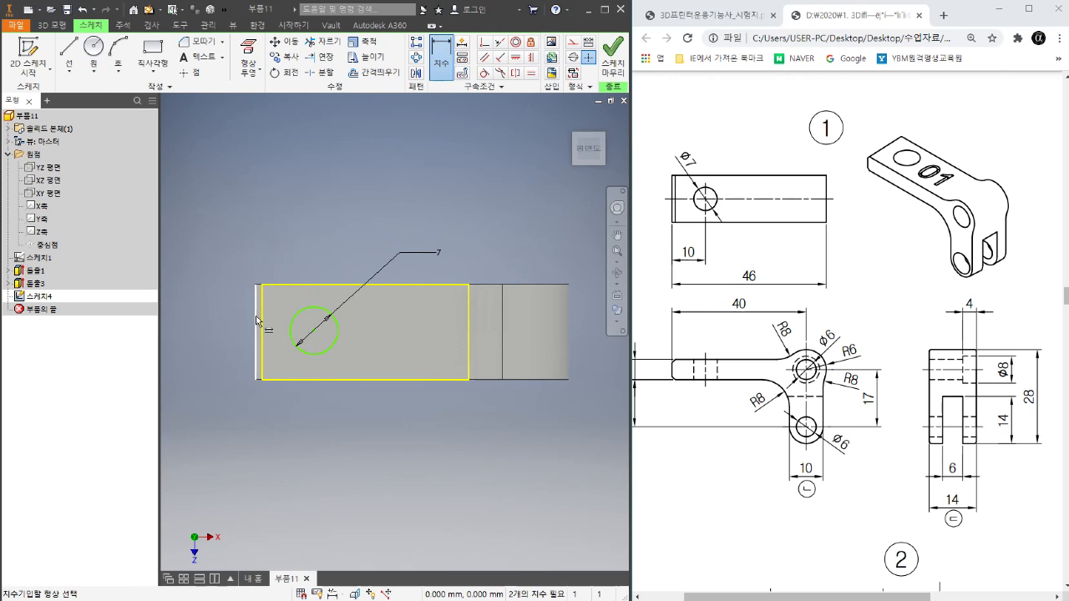
- Dimension the circle's center 10 mm from the arm's free end edge
left_click(256, 321)
left_click(306, 310)
left_click(292, 262)
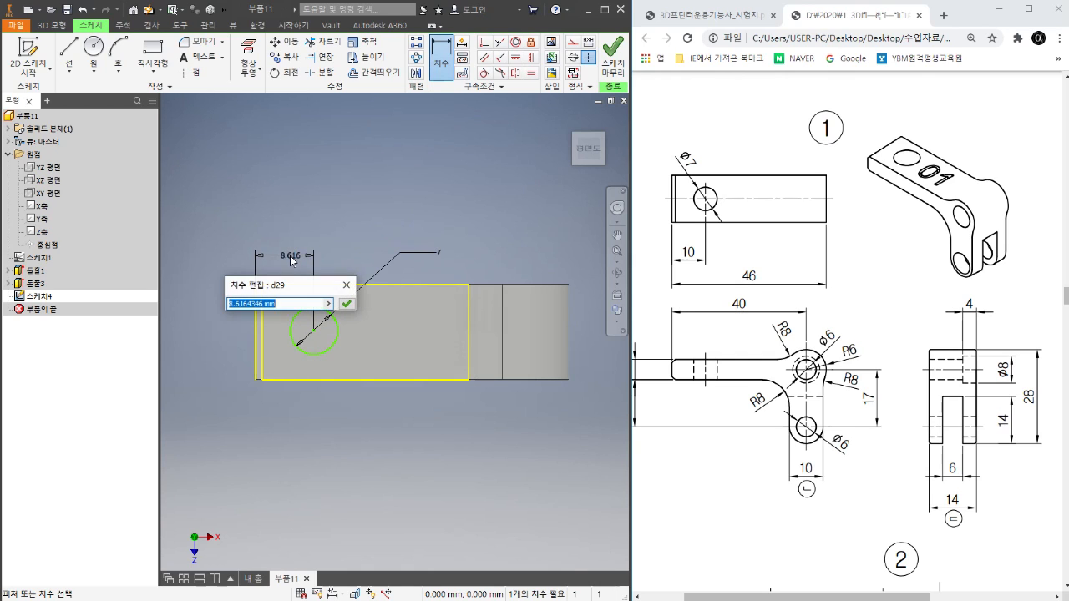
type("10")
key("Return")
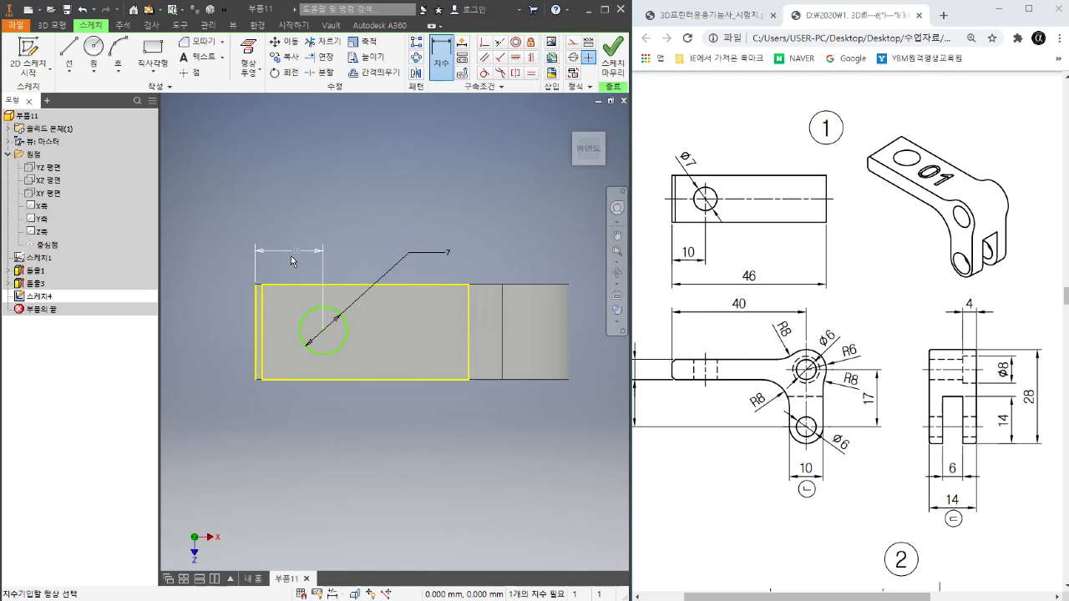
- Dimension the circle's center 14/2 mm from the arm's long side edge
left_click(342, 368)
left_click(339, 349)
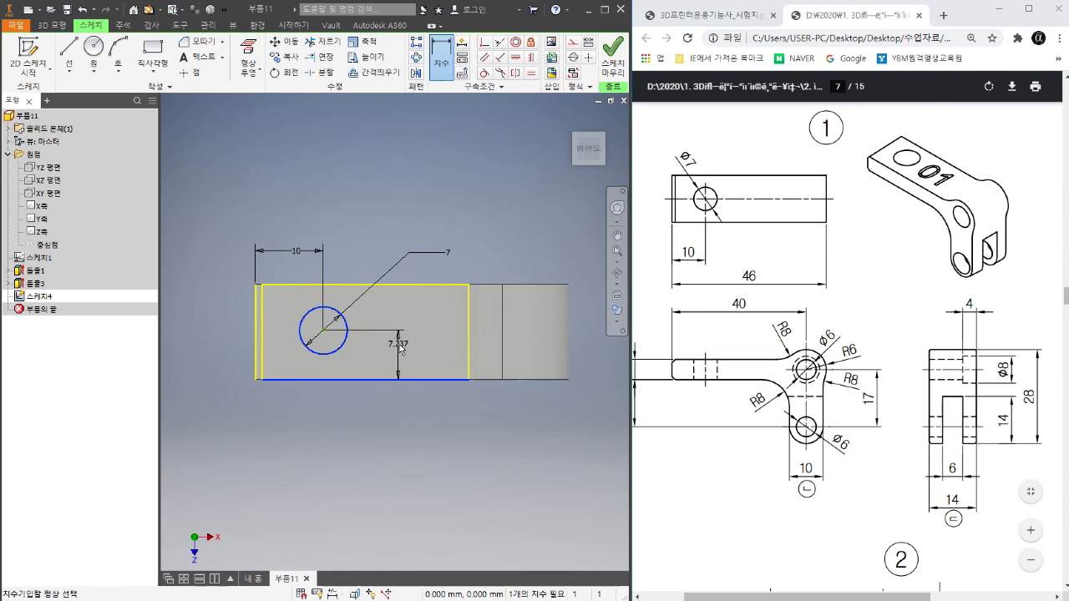
left_click(404, 346)
type("14")
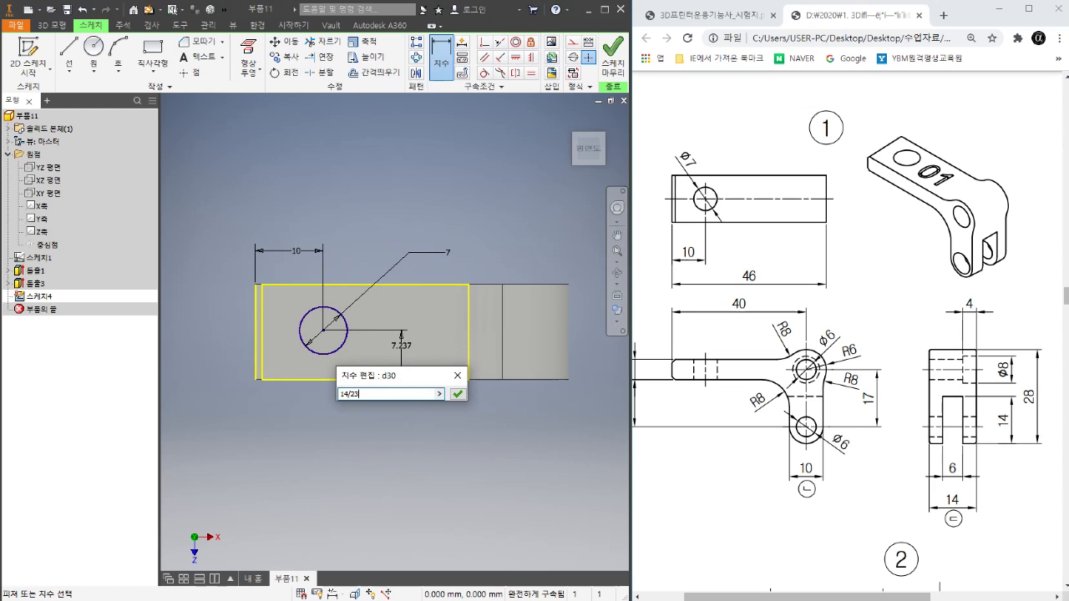
type("/2")
key("Return")
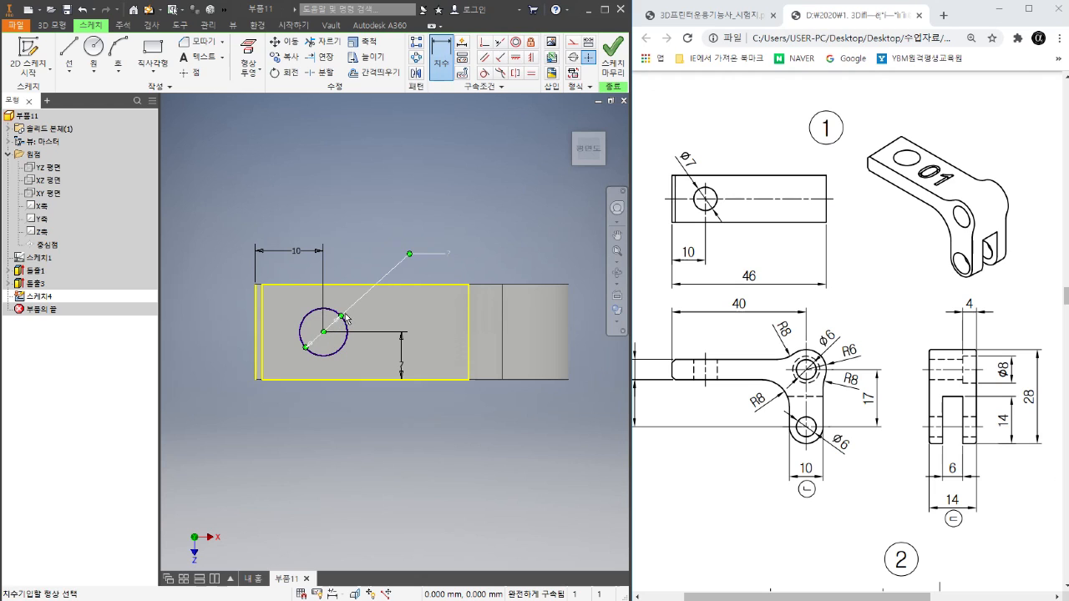
- Extrude the circle as a cut through the arm
left_click(60, 26)
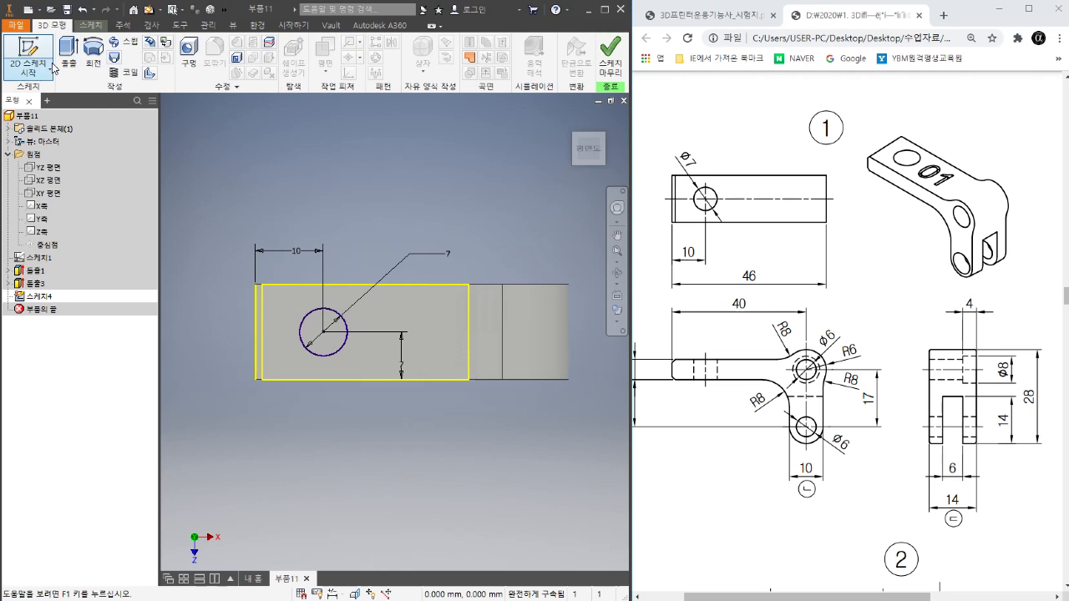
left_click(69, 57)
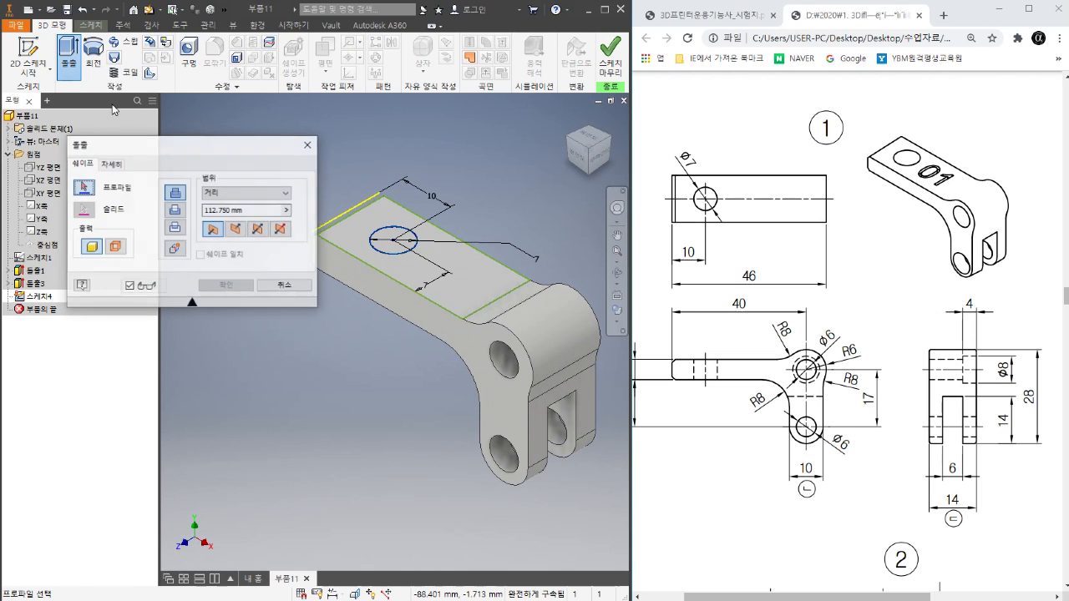
left_click(384, 249)
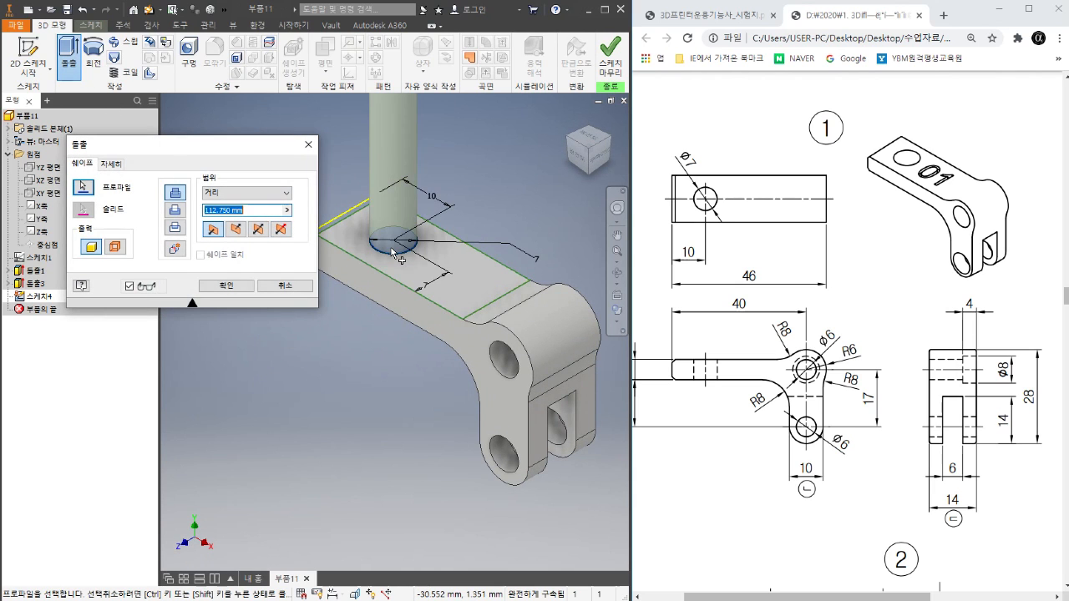
left_click(180, 211)
left_click(225, 286)
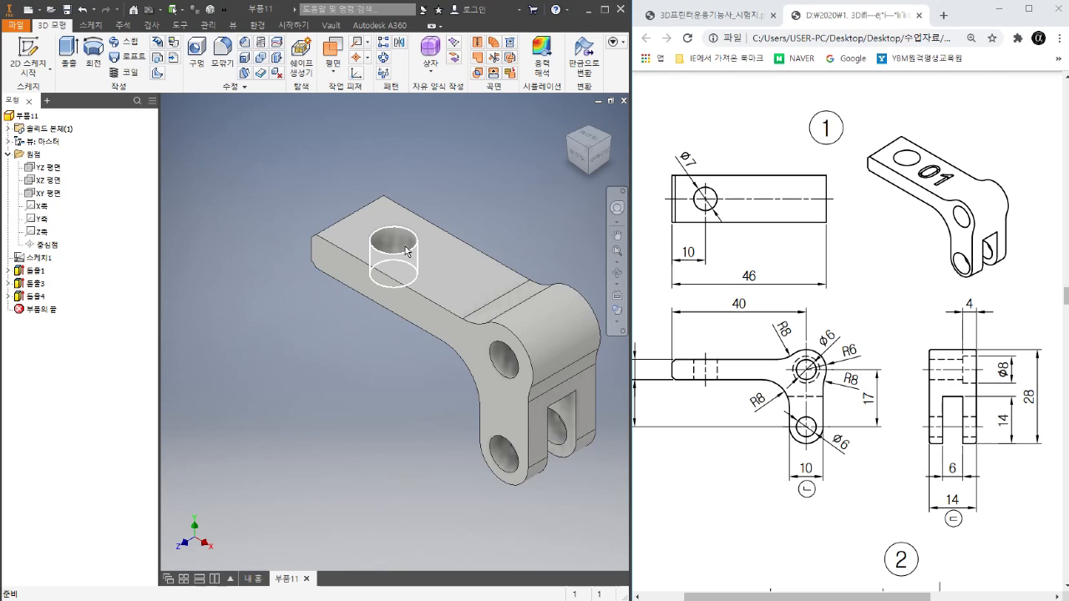
- Delete the extruded hole cut in the arm together with its sketch
mouse_move(427, 271)
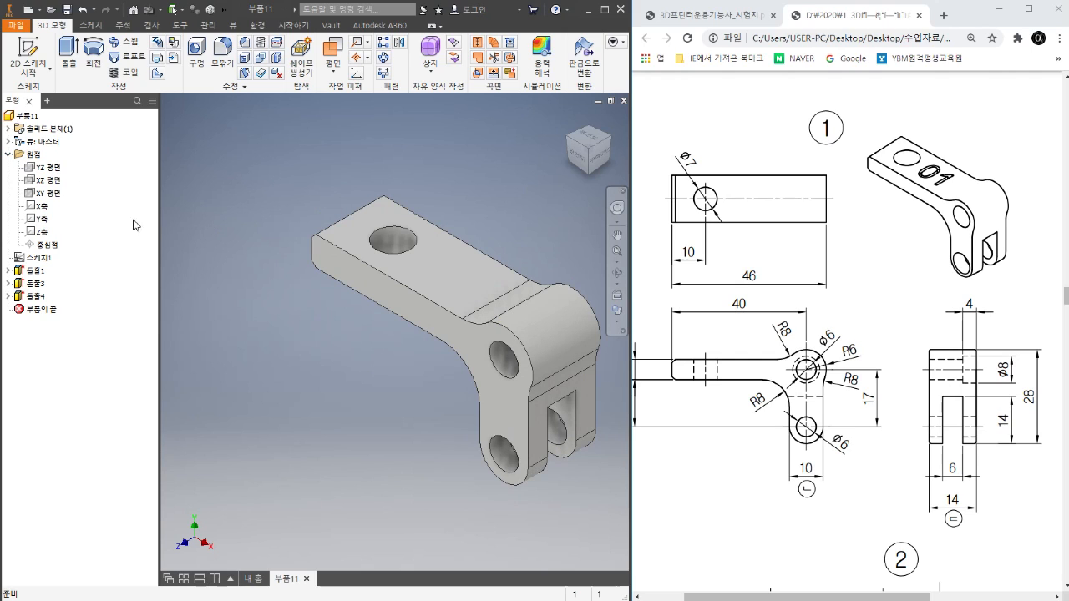
right_click(39, 299)
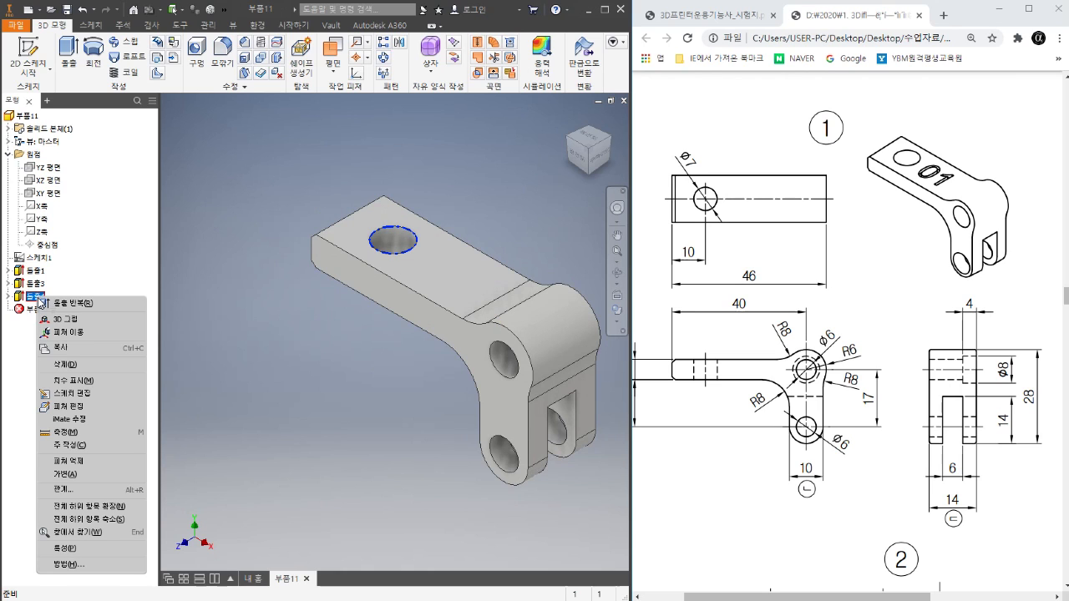
left_click(84, 364)
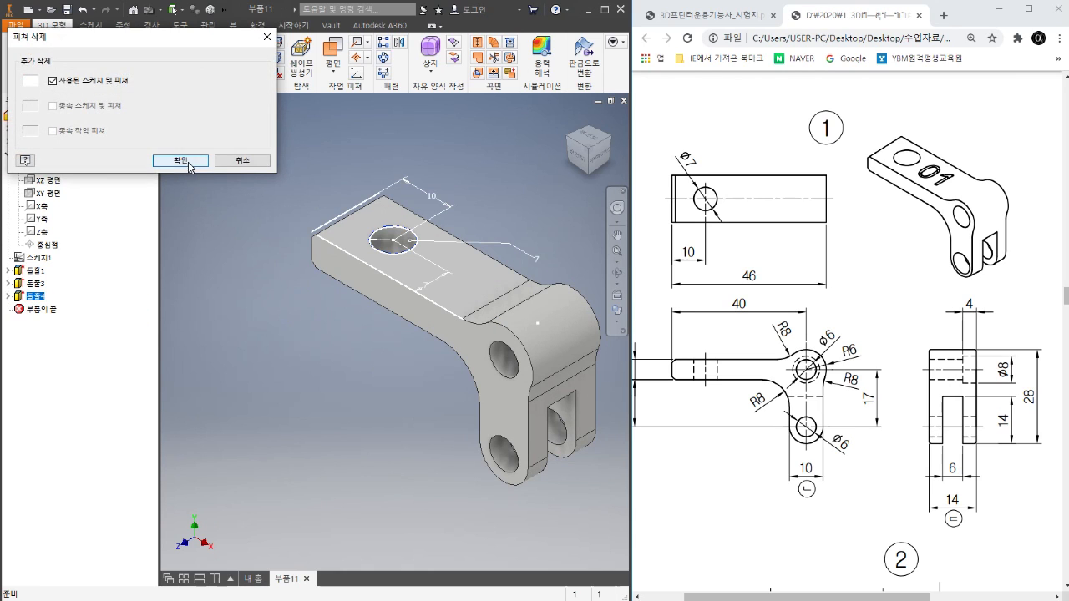
left_click(181, 161)
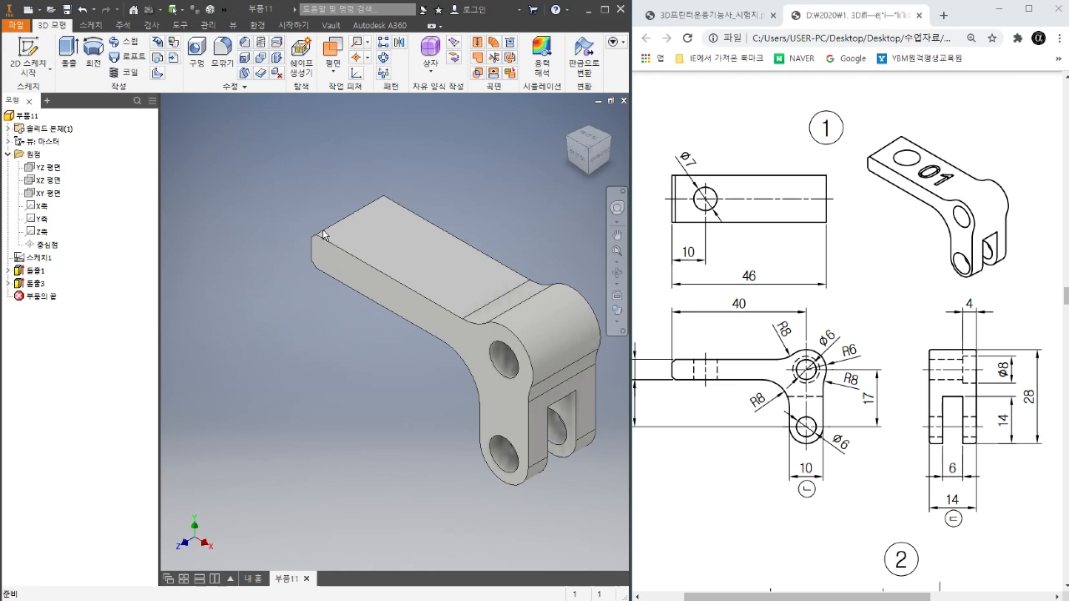
left_click(54, 168)
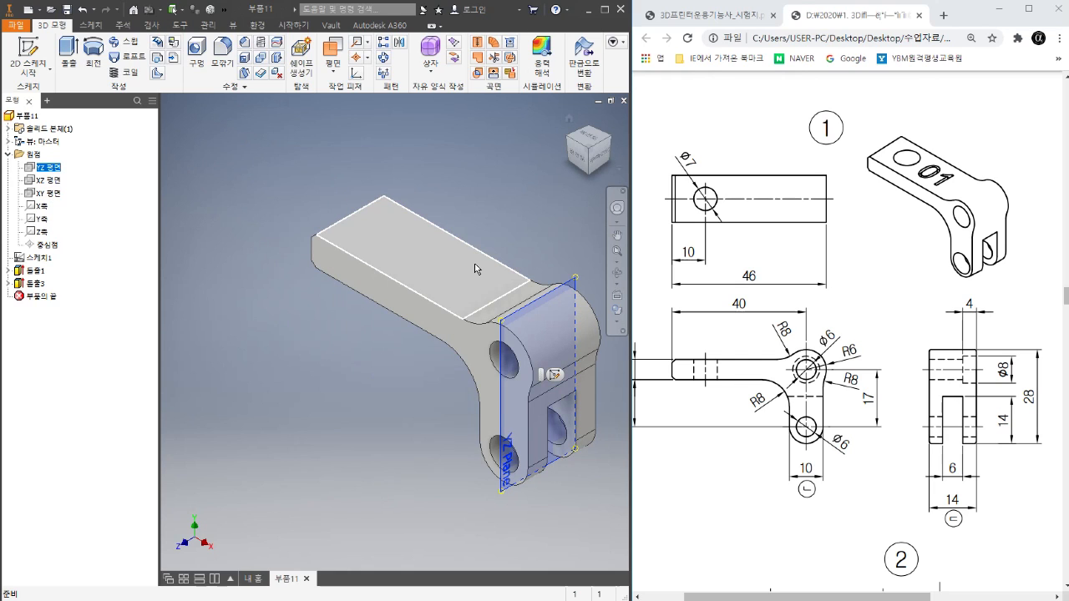
left_click(402, 416)
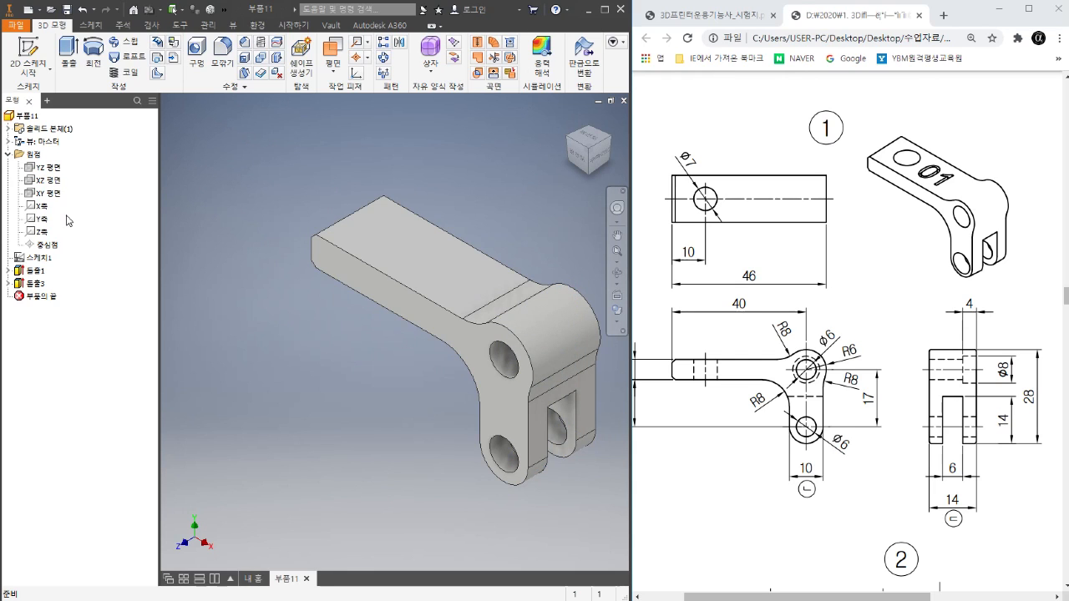
left_click(52, 170)
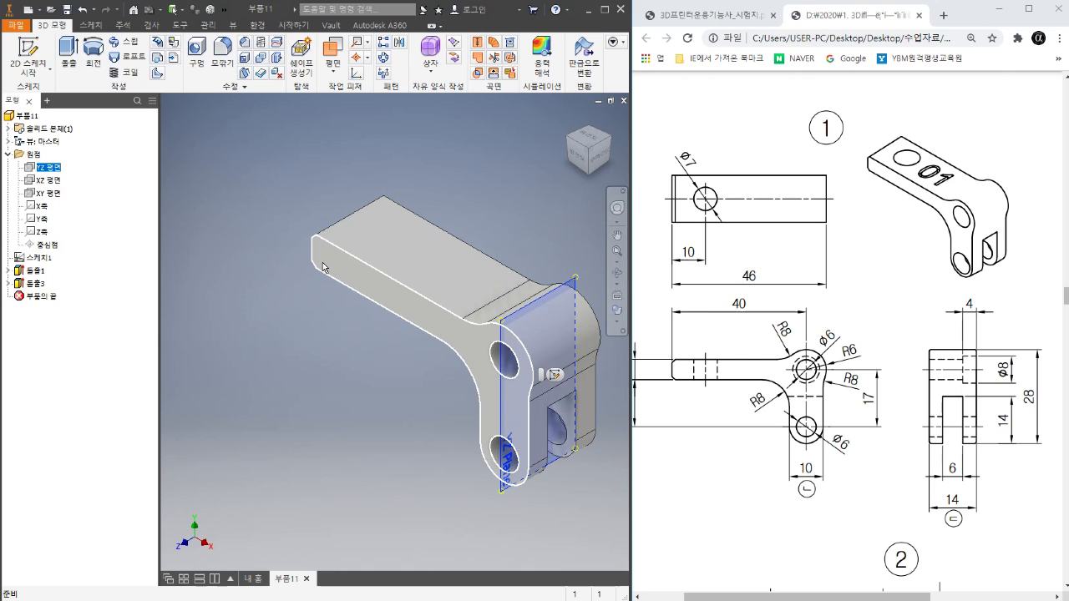
left_click(375, 364)
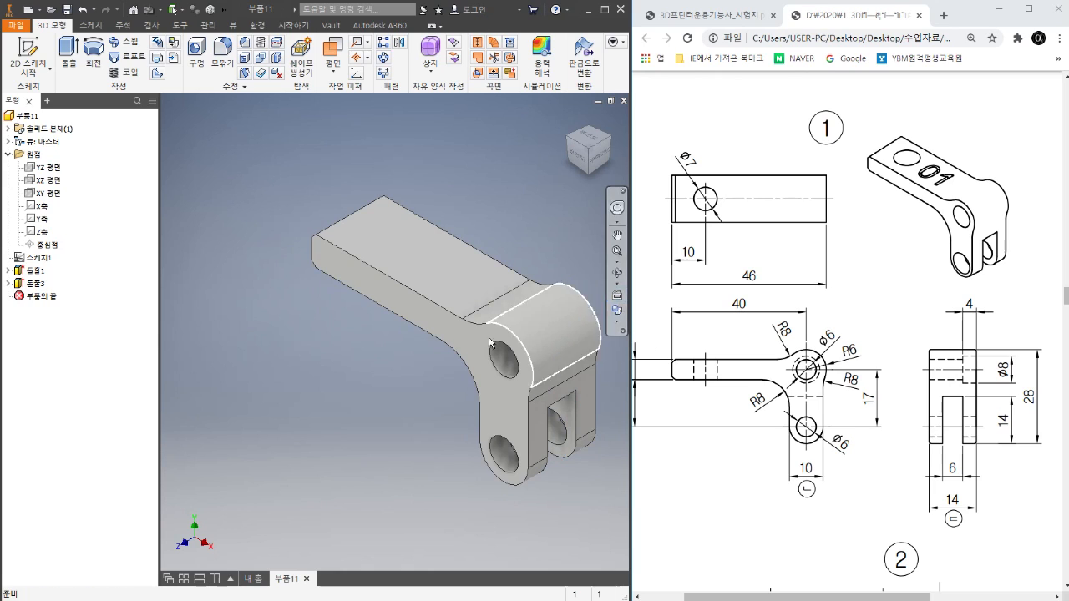
- Create a work plane offset -10 mm from the end face of the arm's free end
middle_click_drag(305, 411, 346, 253, "shift")
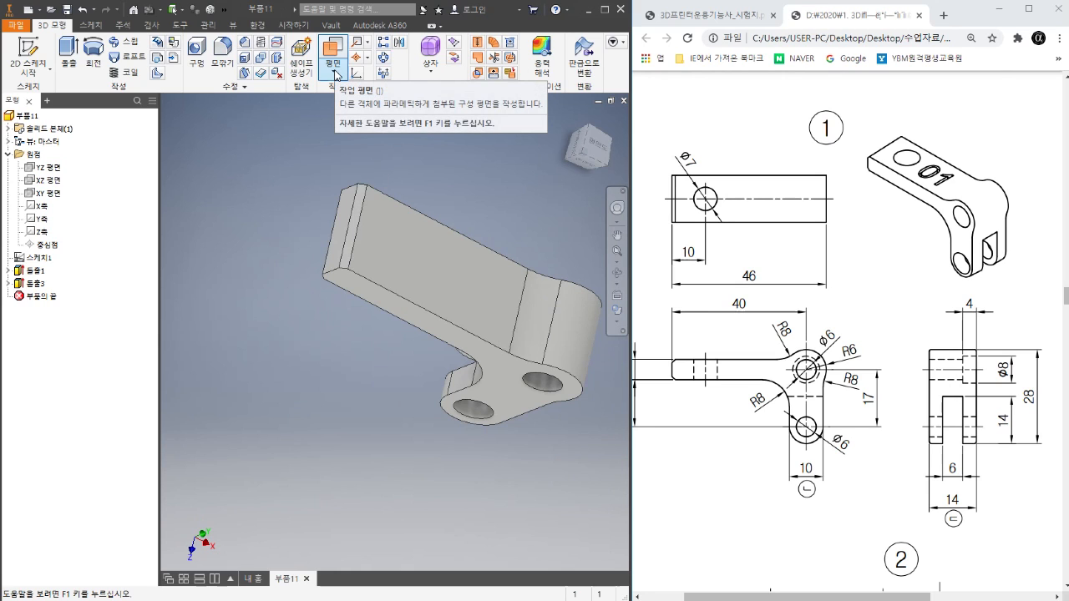
left_click(337, 76)
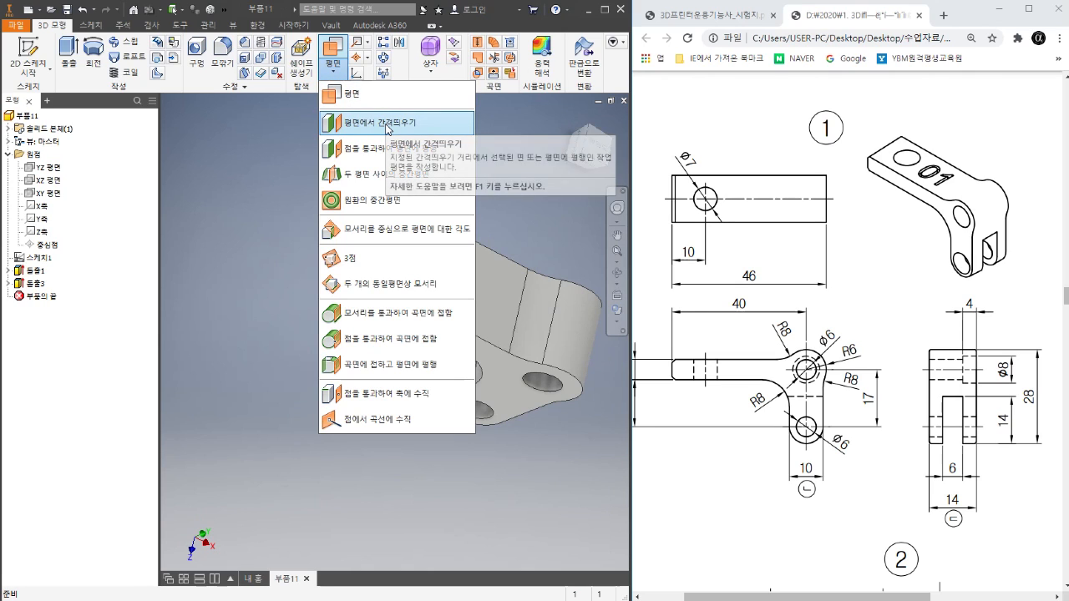
left_click(387, 125)
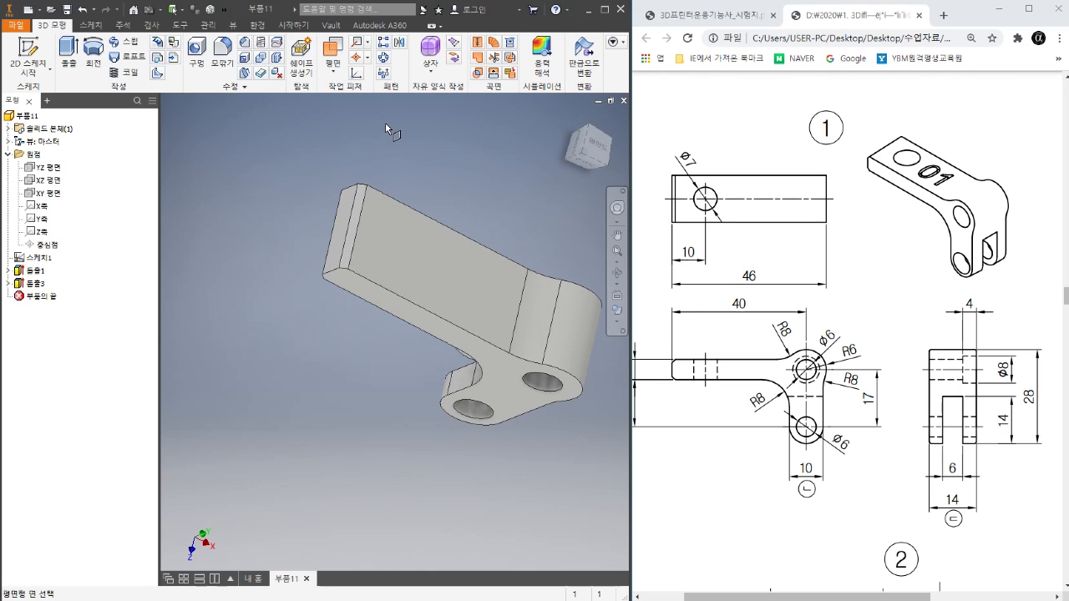
scroll(319, 253, "up", 5)
left_click(369, 240)
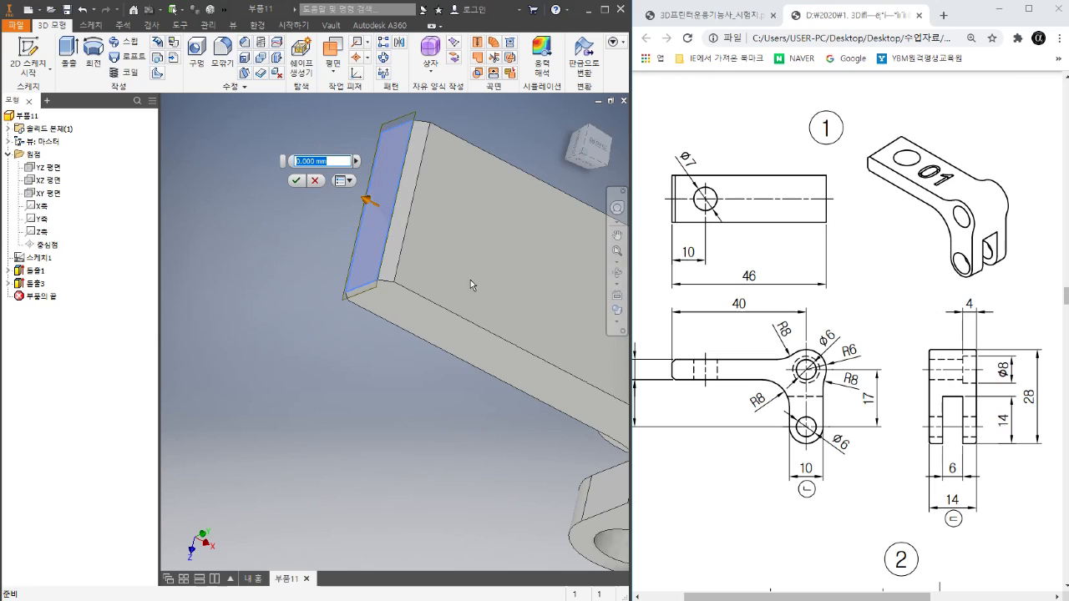
left_click_drag(365, 201, 449, 250)
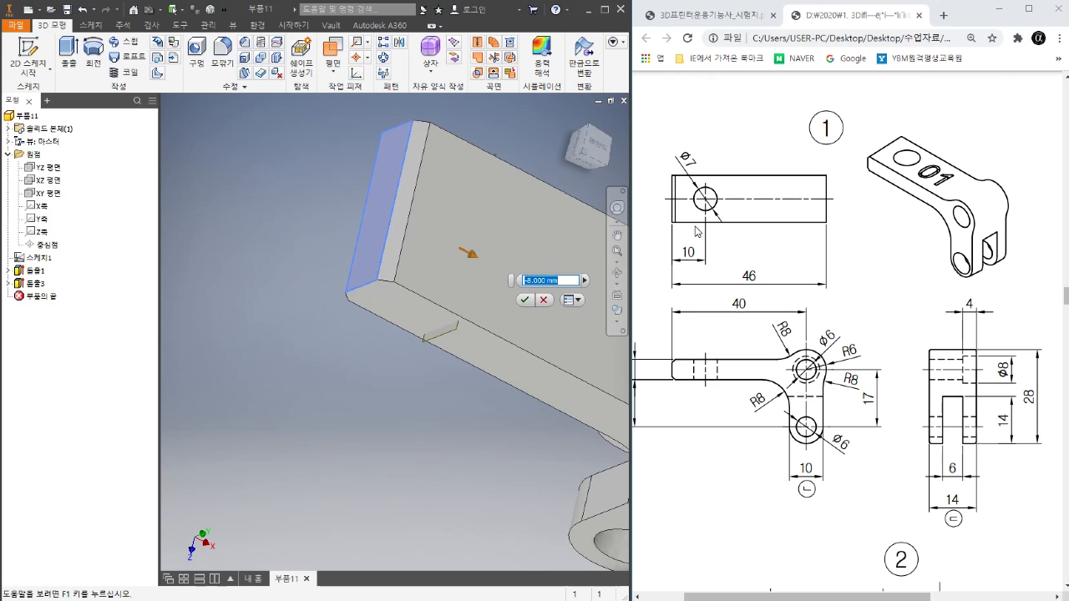
type("-10")
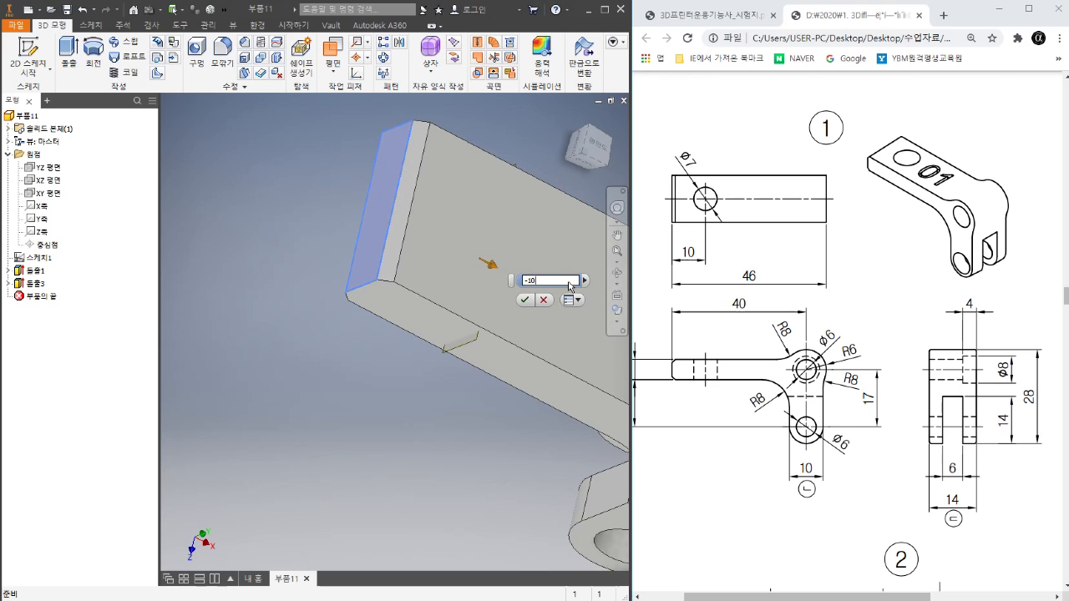
key("Return")
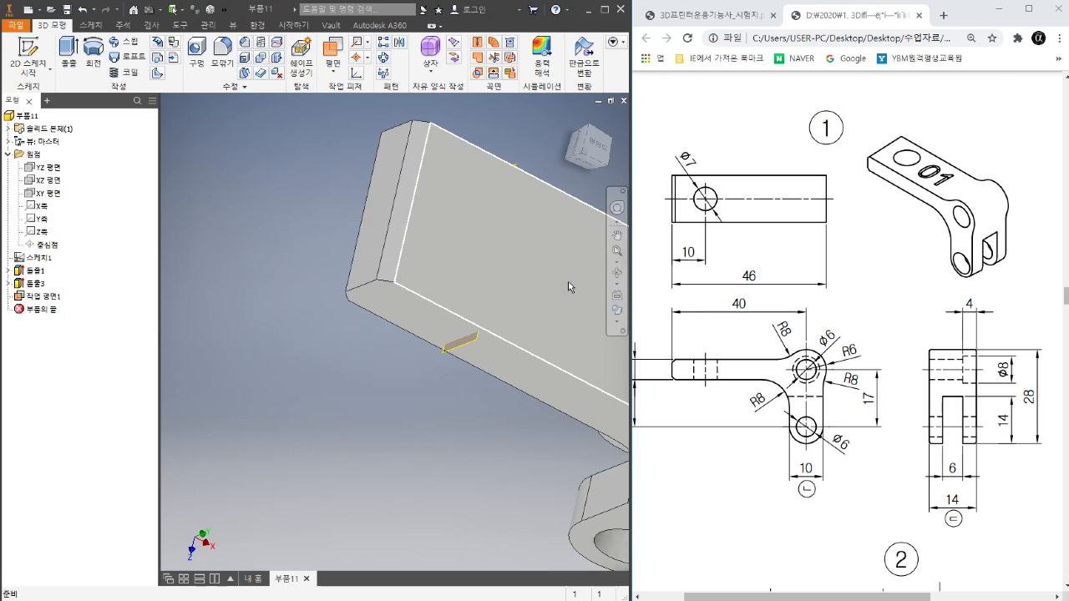
- Start a new sketch on the offset work plane
right_click(54, 302)
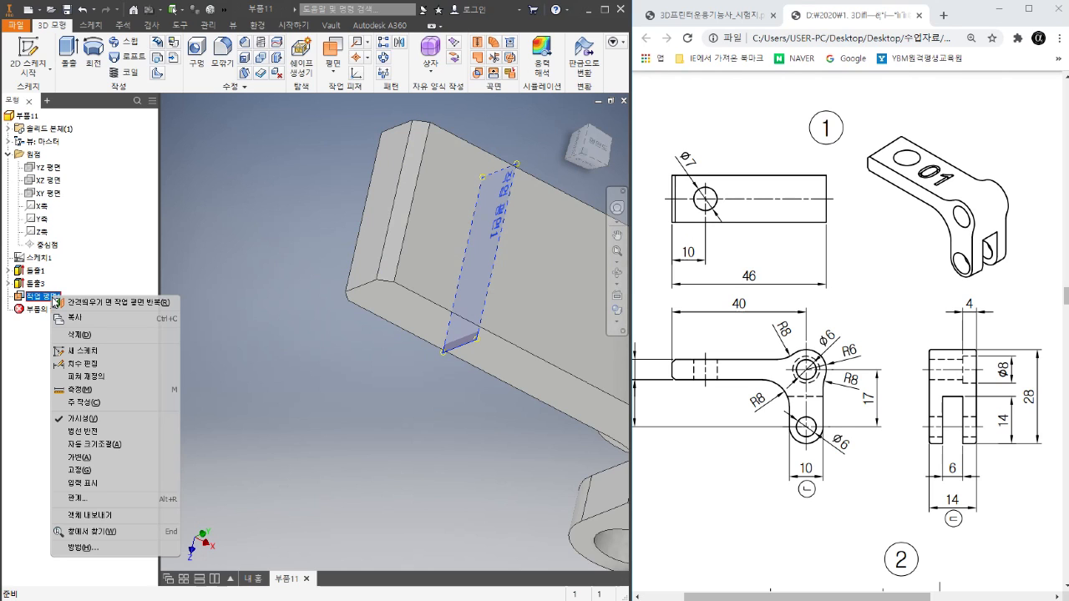
left_click(93, 352)
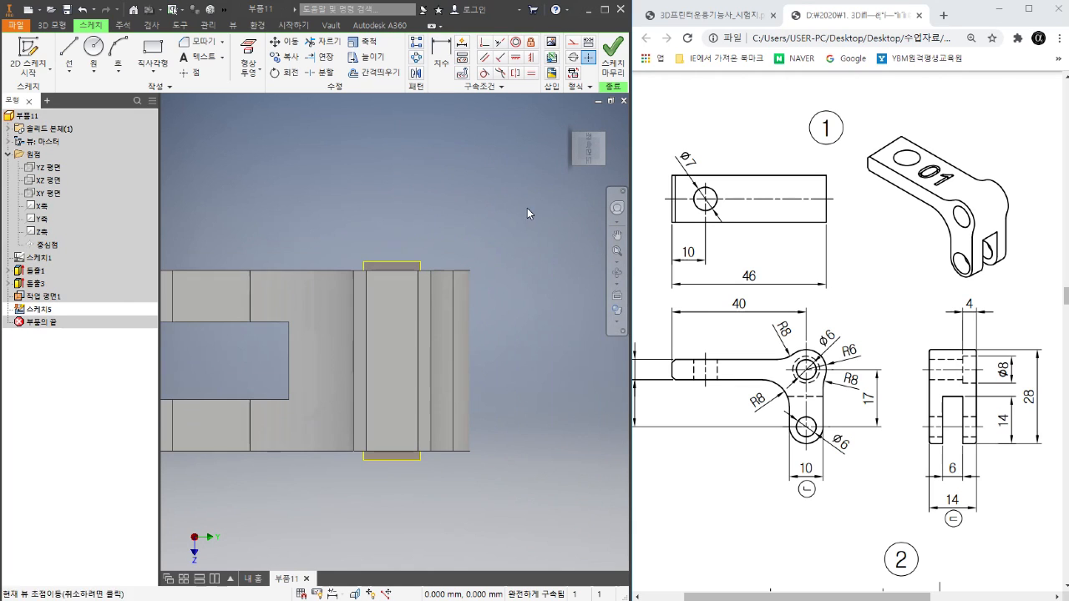
left_click(611, 123)
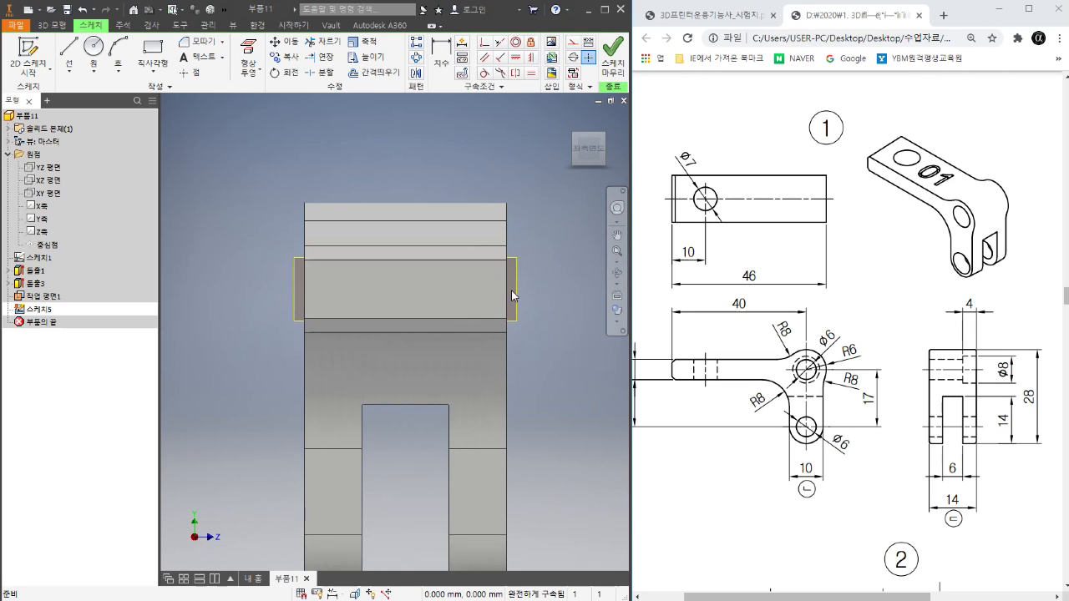
- Switch the display to wireframe and sketch an upright rectangle about 3.5 by 7.9 mm across the arm's section
right_click(616, 324)
left_click(456, 383)
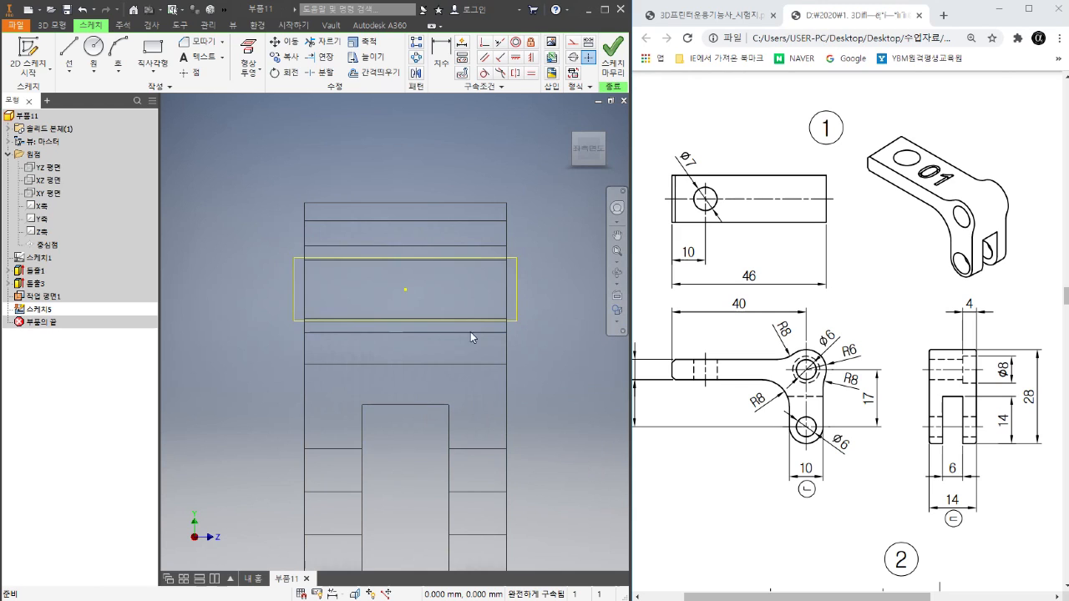
scroll(422, 276, "up", 3)
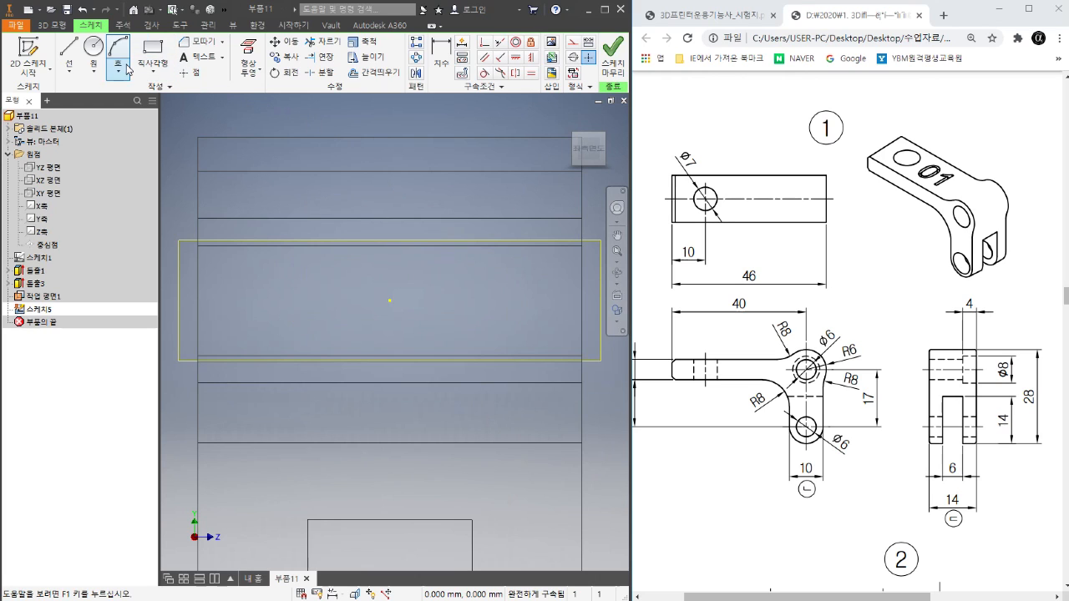
left_click(152, 55)
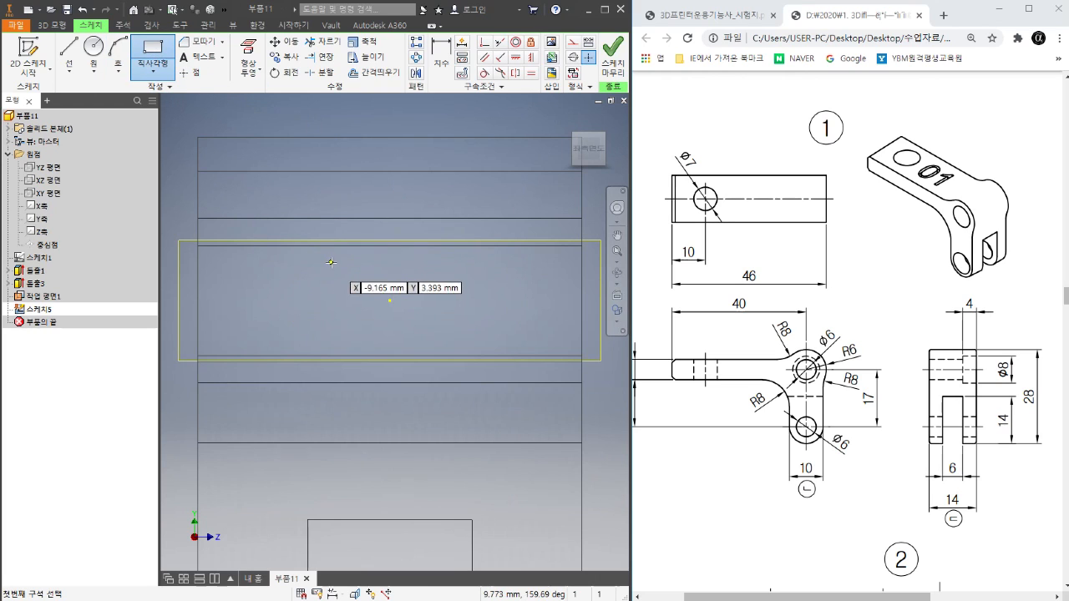
left_click(357, 190)
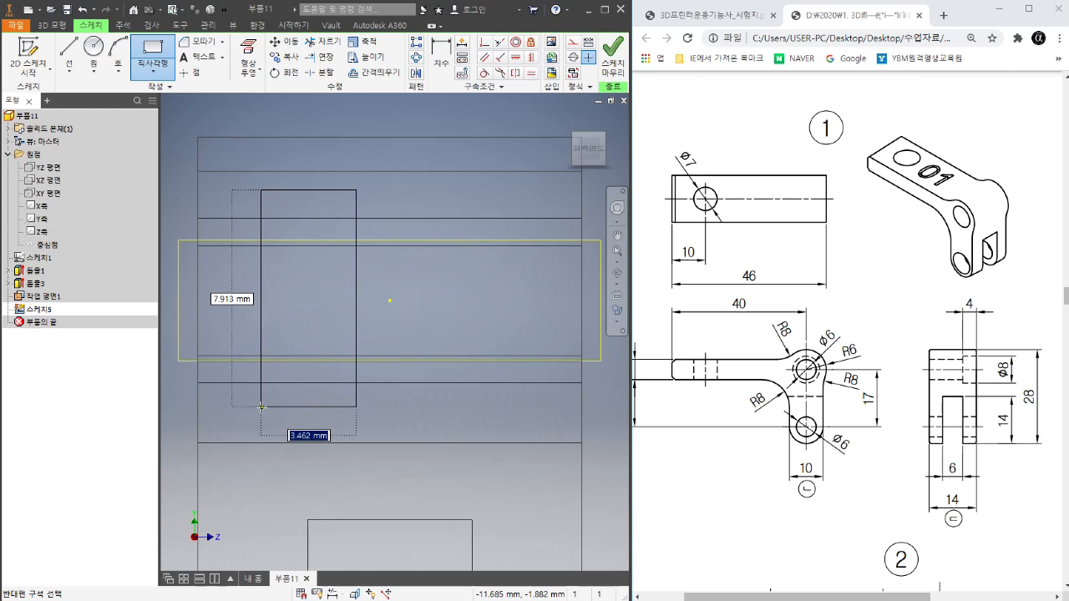
left_click(262, 407)
right_click(426, 196)
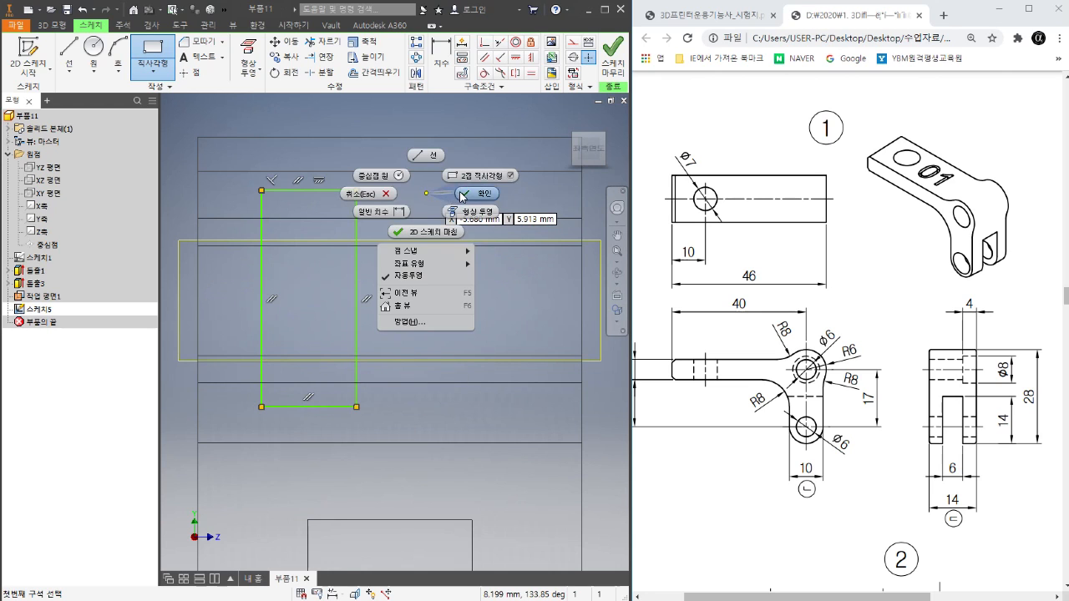
left_click(441, 201)
- Stretch the rectangle's upper and lower edges well beyond the arm's thickness
scroll(439, 201, "down", 3)
left_click_drag(374, 195, 384, 126)
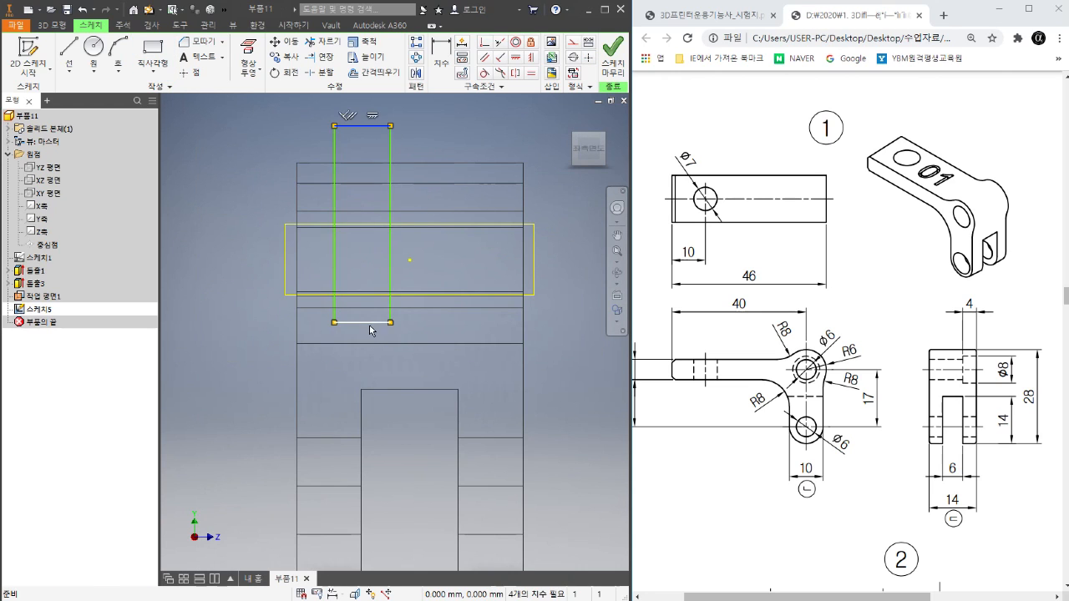
left_click_drag(368, 323, 376, 428)
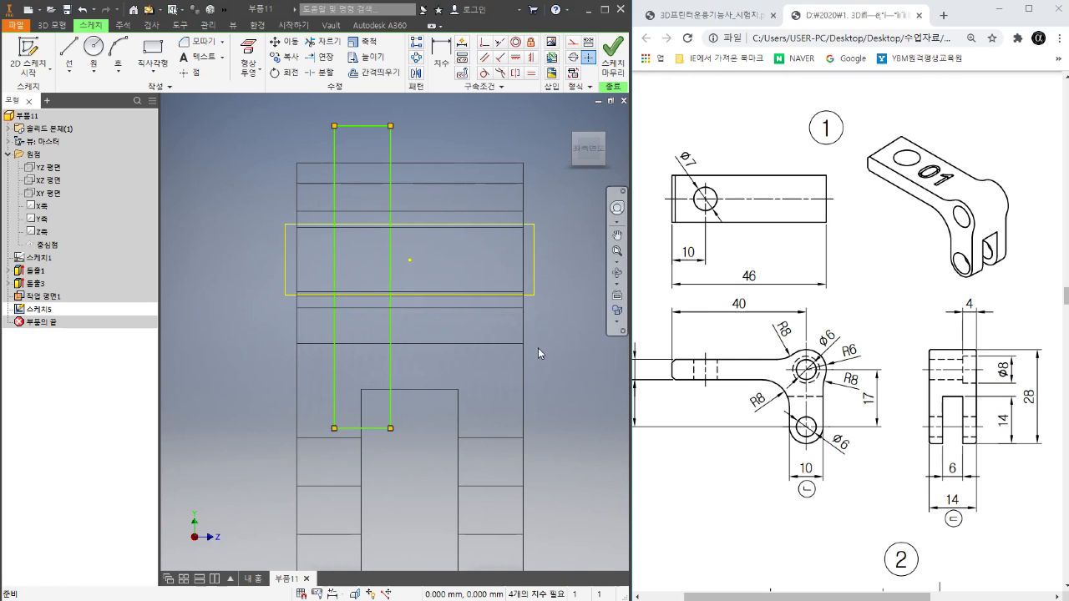
- Make the rectangle's long side nearest the arm's centre a centerline and align its midpoint vertically with the sketch's centre point
right_click(391, 245)
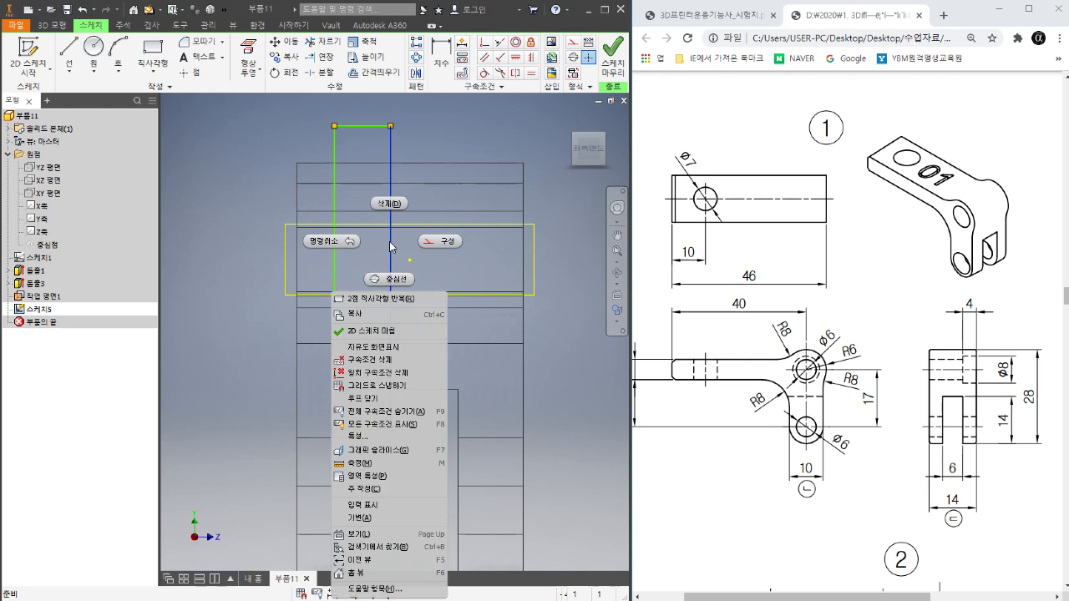
left_click(392, 279)
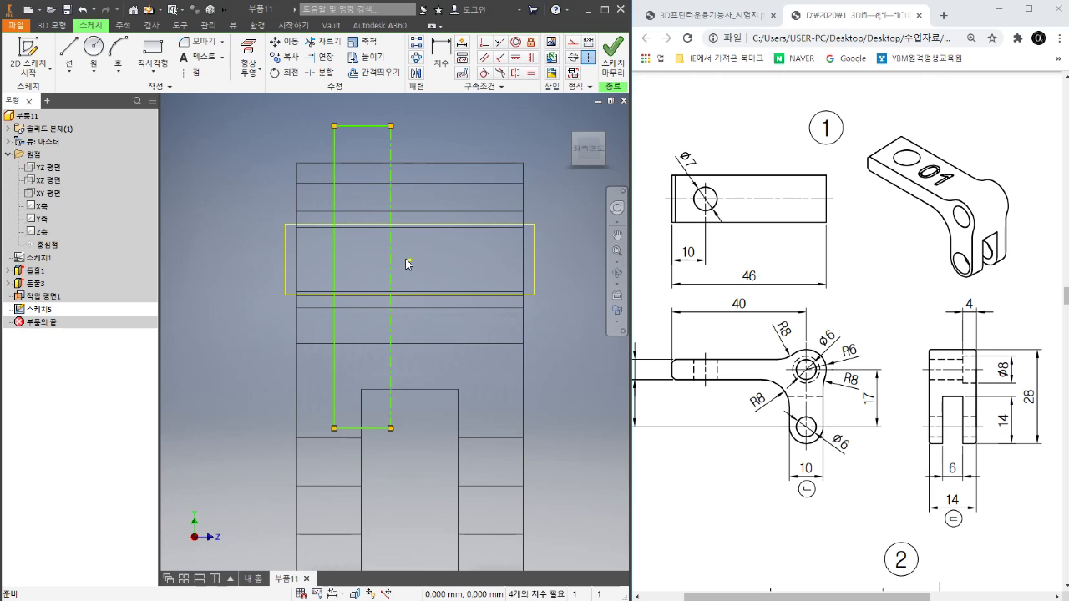
left_click(531, 57)
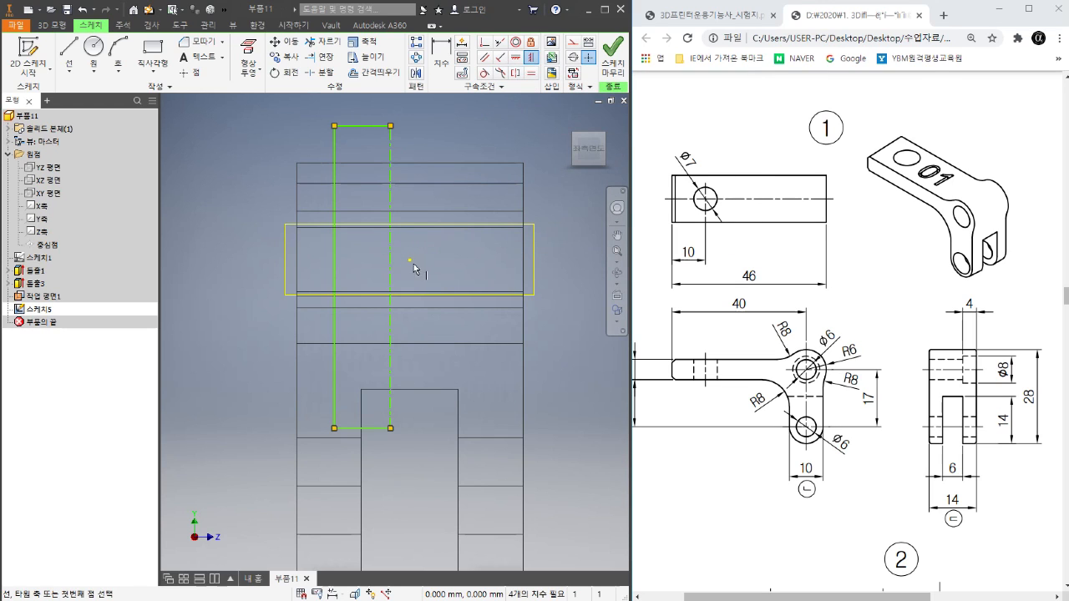
left_click(411, 261)
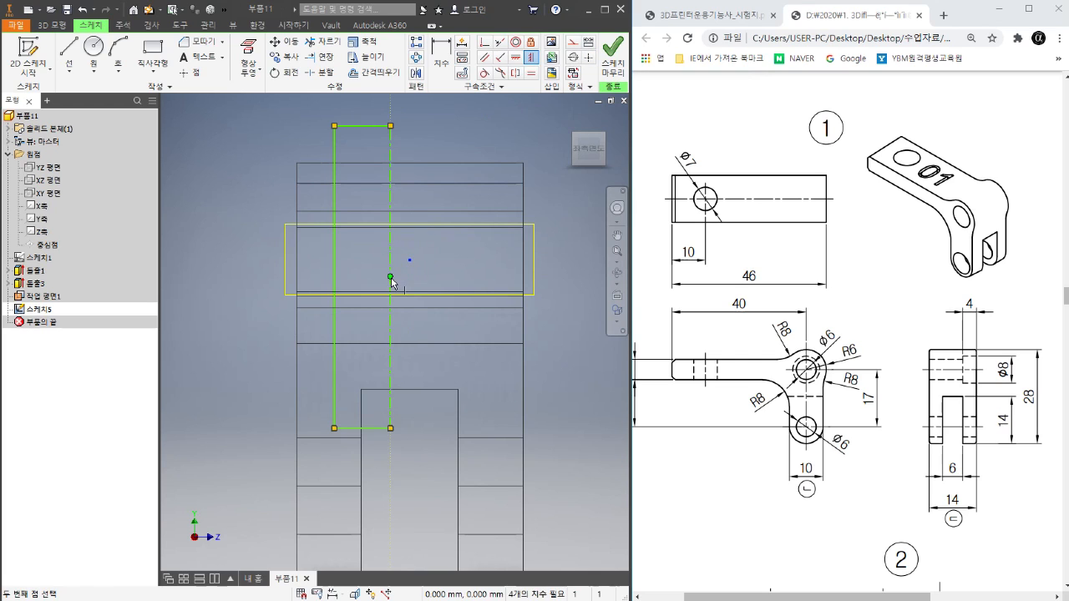
left_click(391, 279)
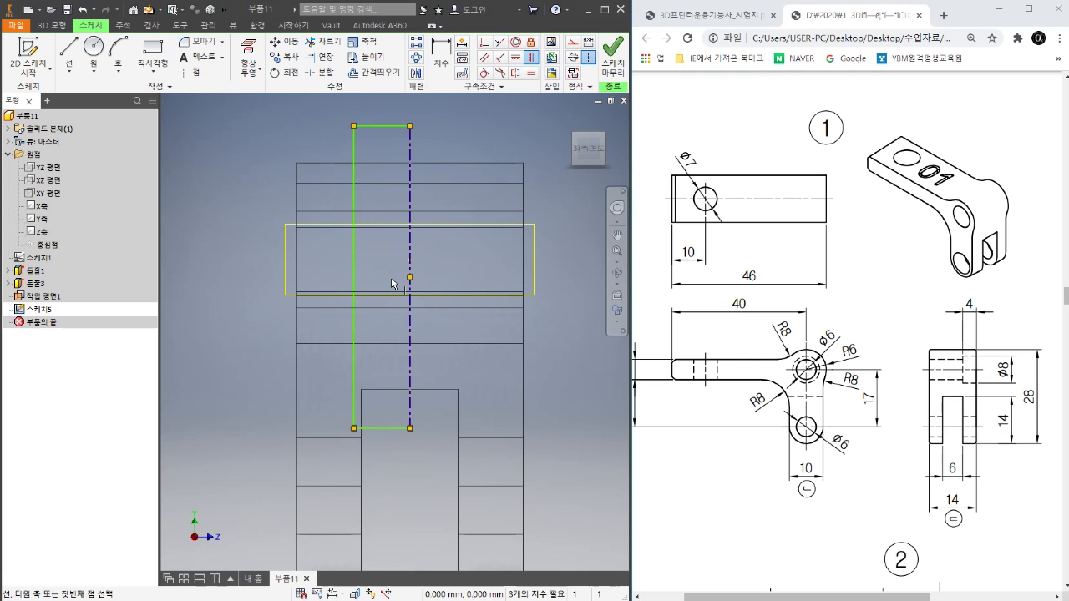
right_click(443, 260)
left_click(456, 274)
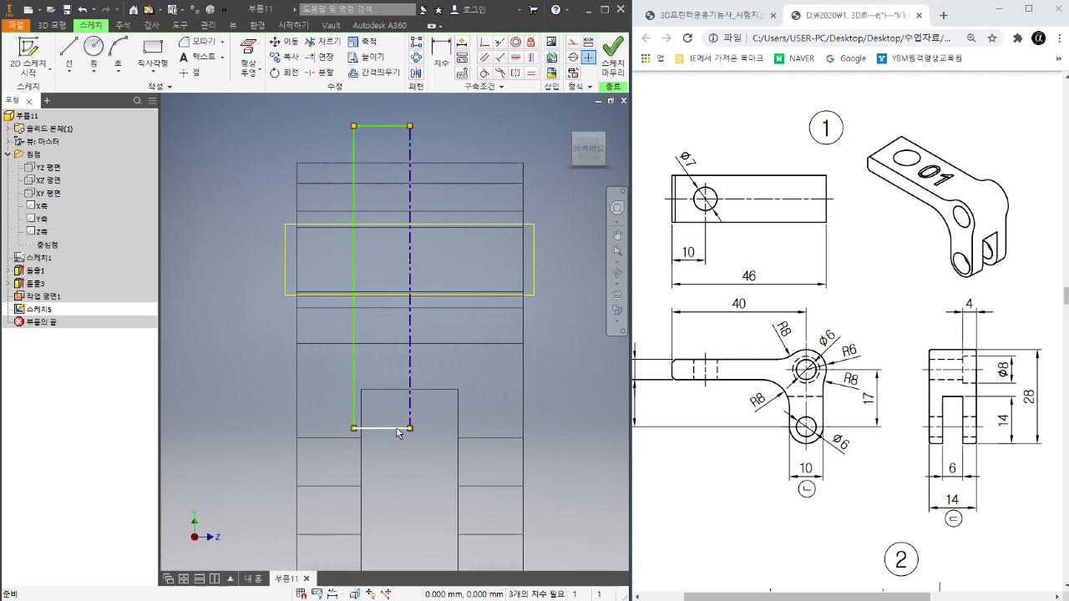
- Dimension the rectangle's outer long side from the centerline as a 7 mm diameter
left_click(409, 124)
left_click(441, 59)
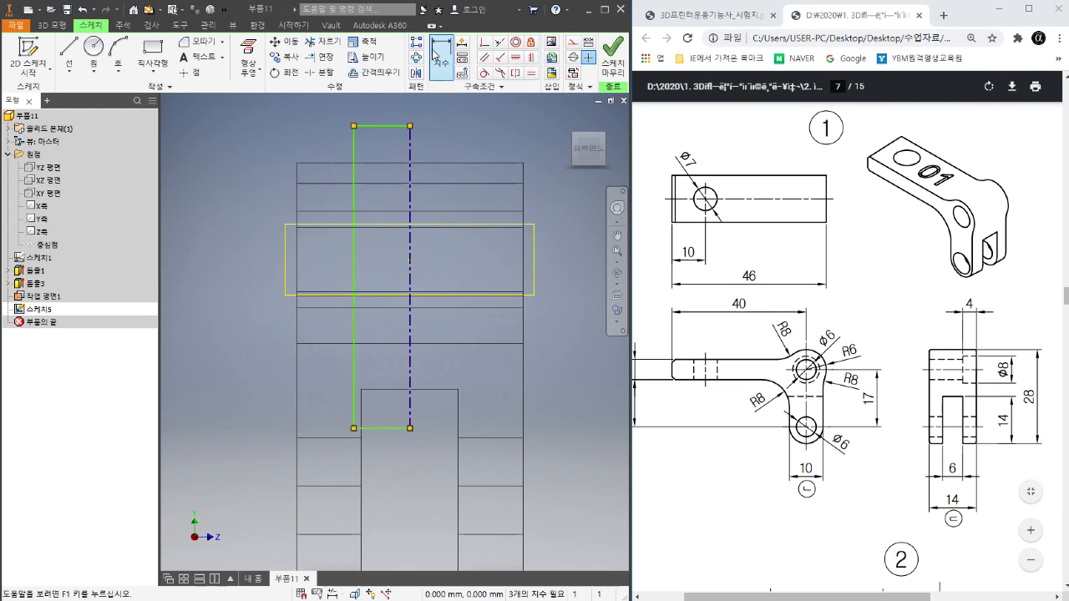
left_click(410, 249)
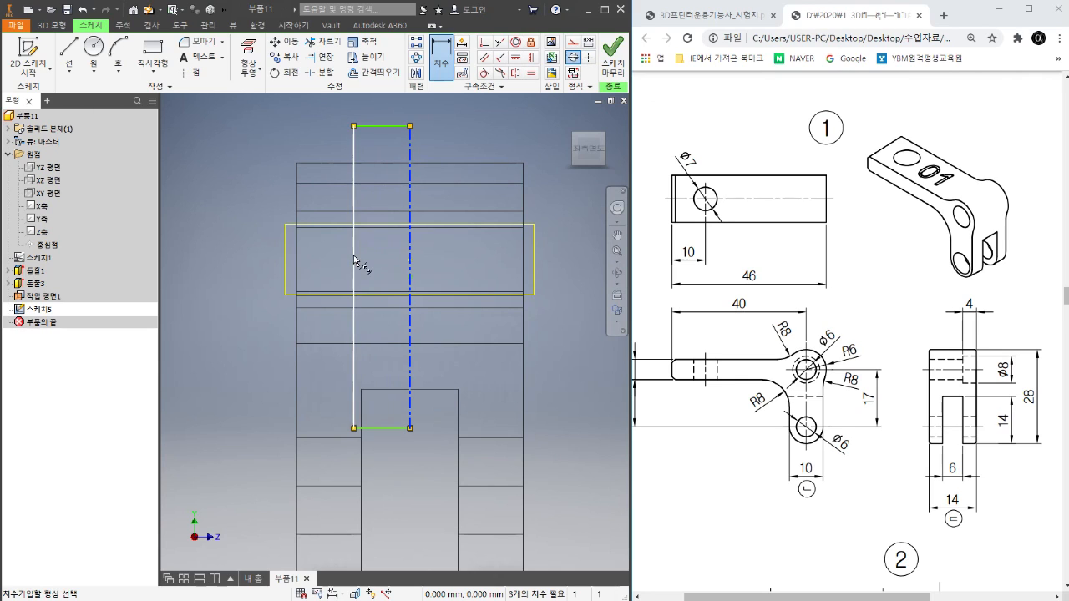
left_click(354, 264)
left_click(388, 244)
type("7")
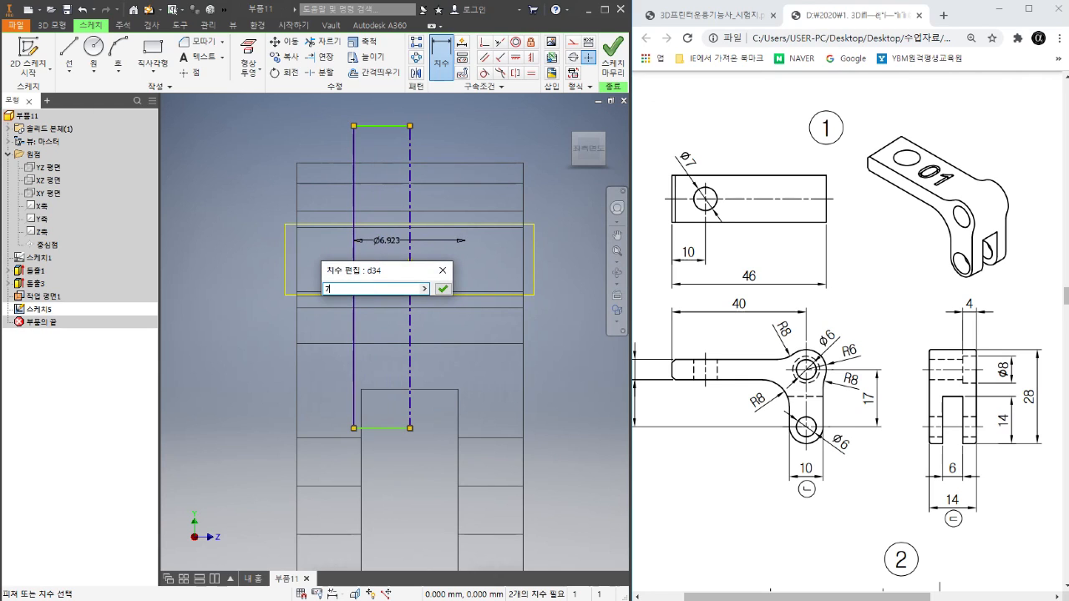
key("Return")
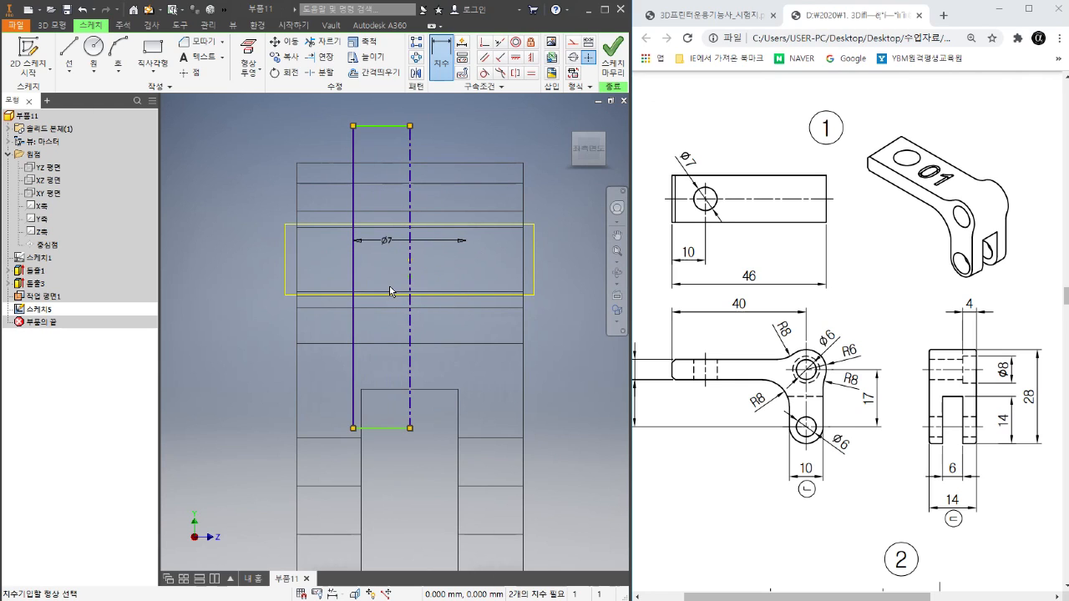
- Revolve the rectangle fully around the centerline as a cut to make the hole through the arm
left_click(61, 31)
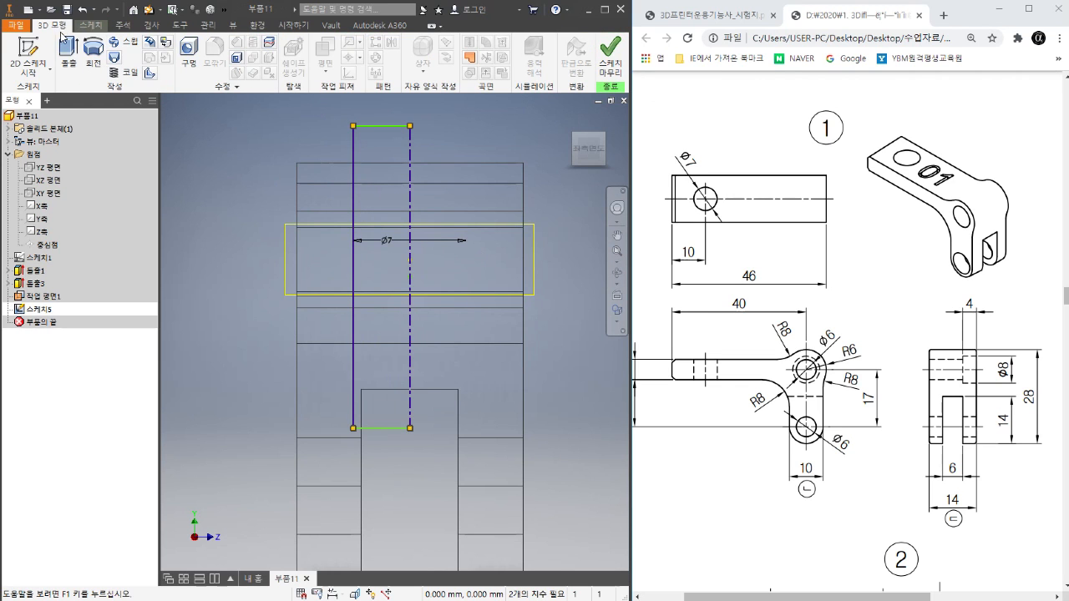
left_click(93, 56)
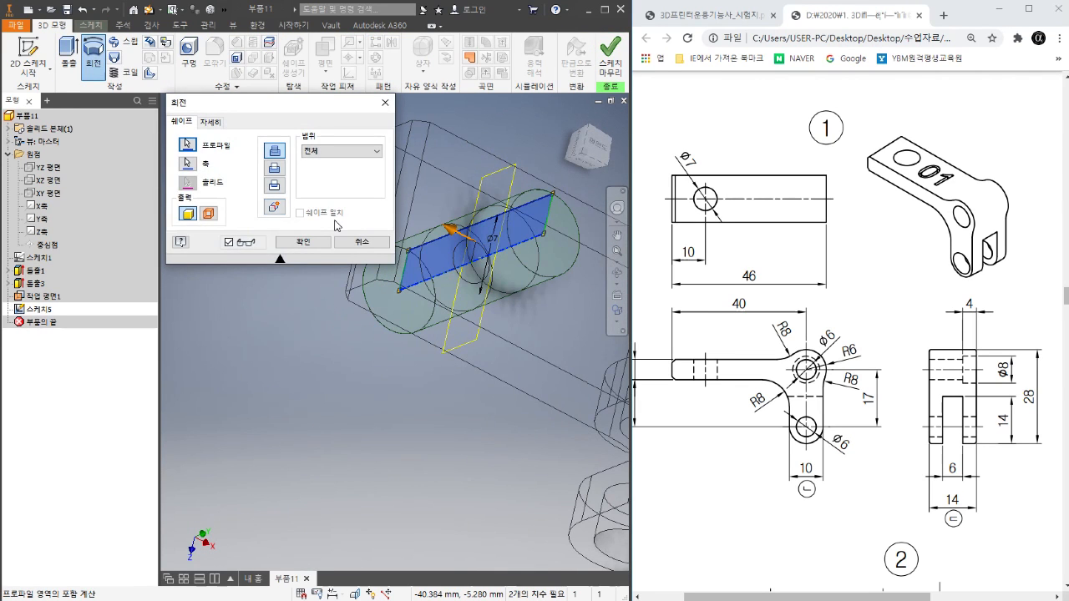
left_click(279, 171)
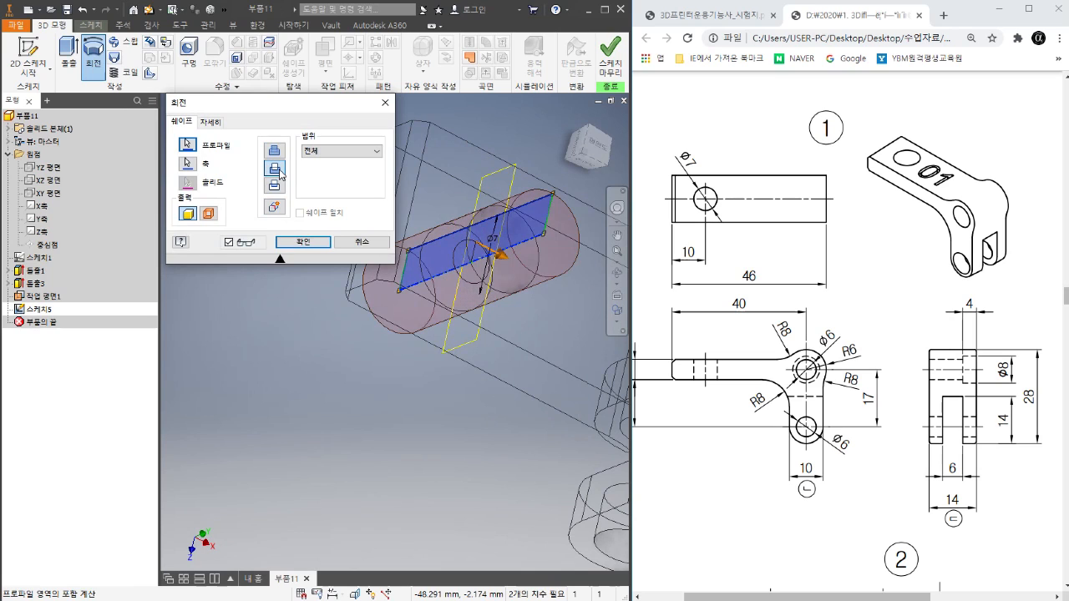
left_click(313, 243)
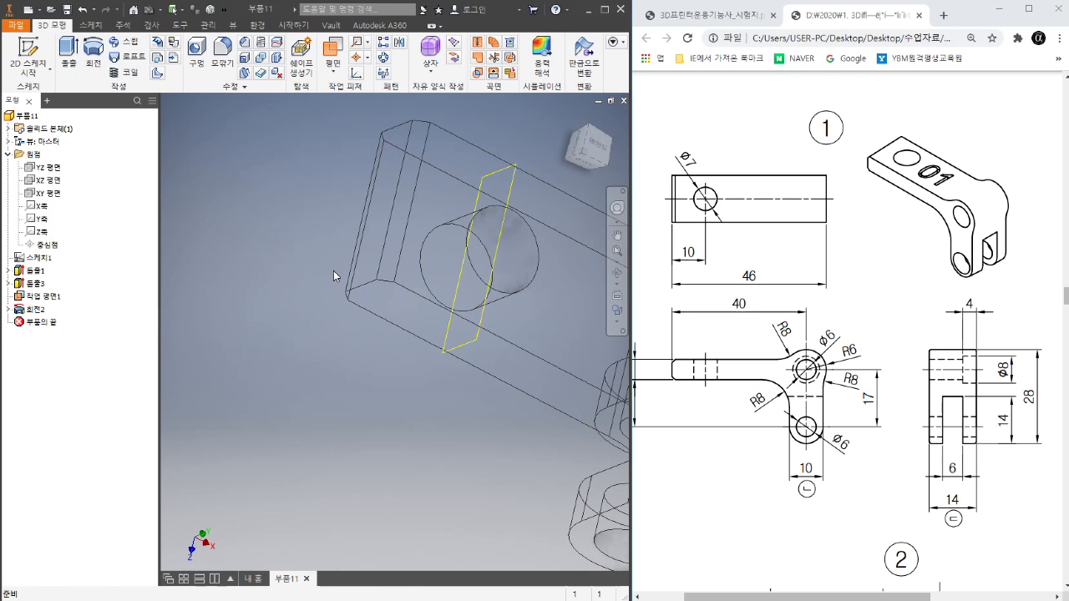
- Set the display to shaded with edges, return to the home view and hide the offset work plane
left_click(618, 321)
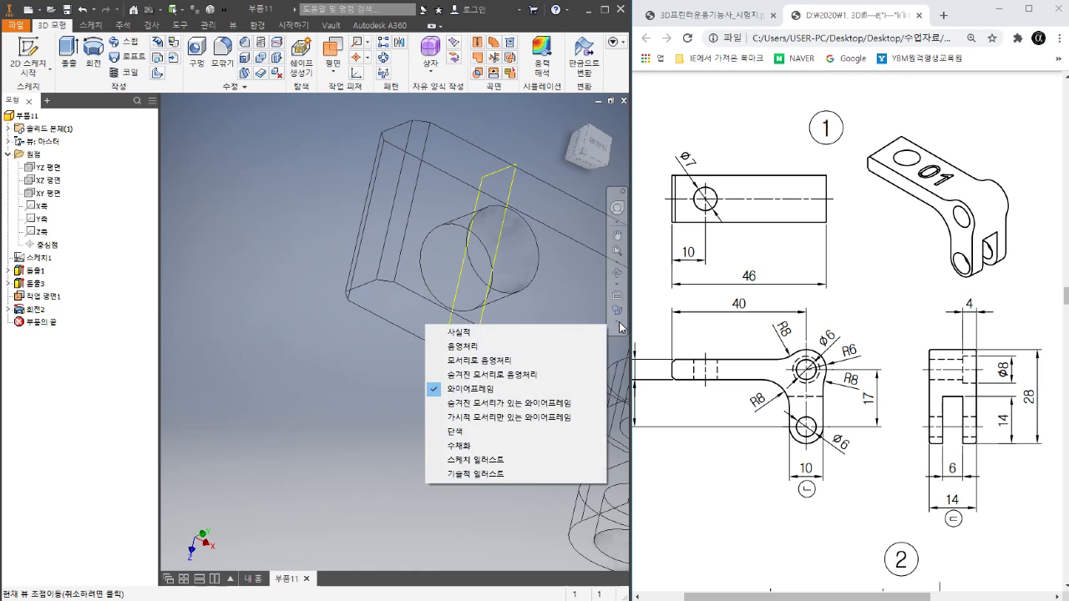
left_click(555, 361)
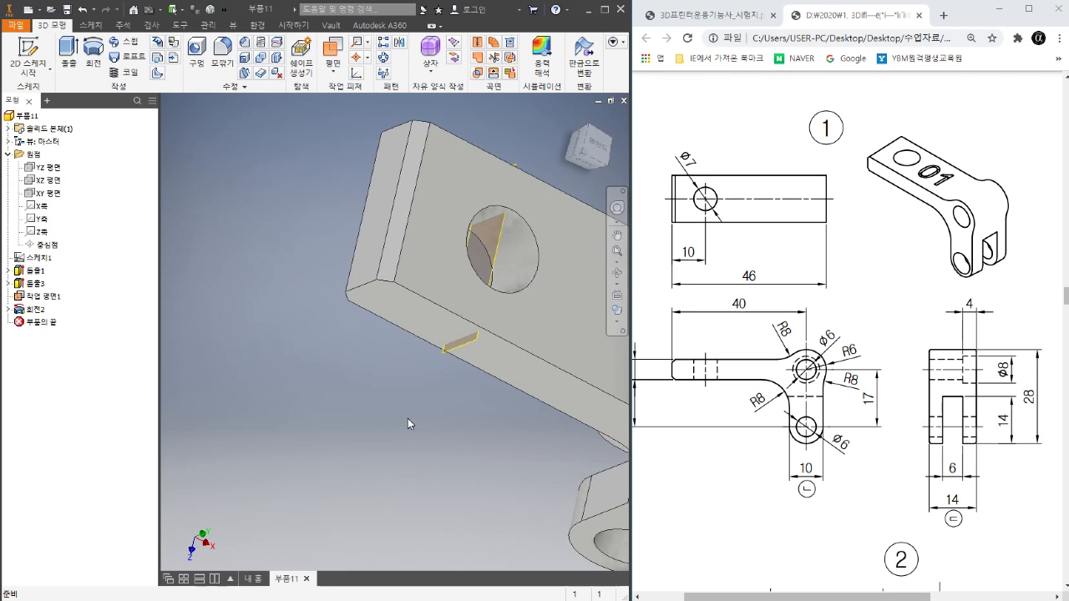
key("F6")
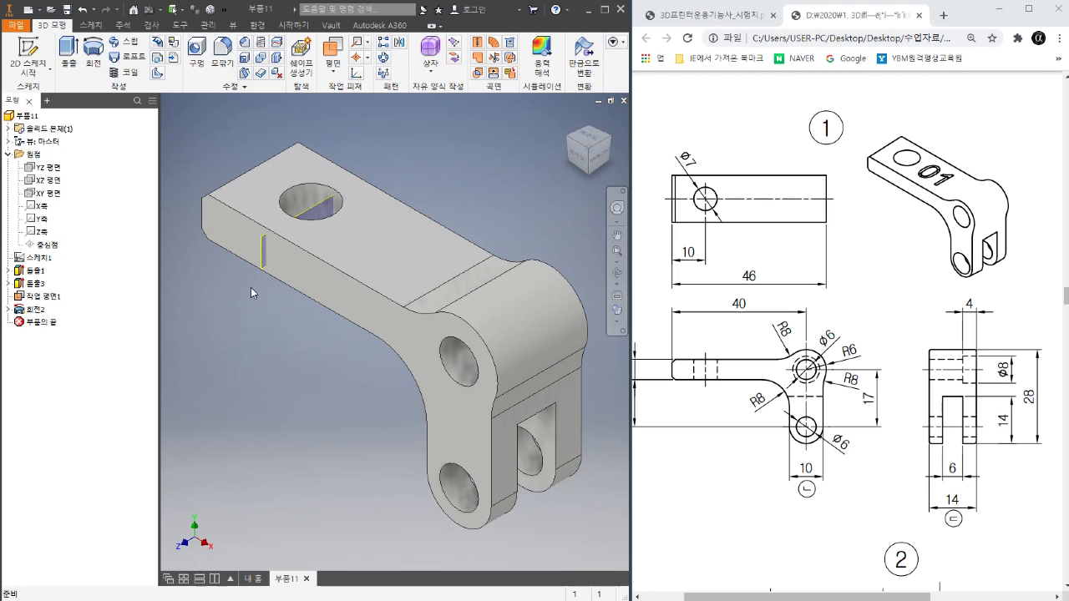
right_click(54, 299)
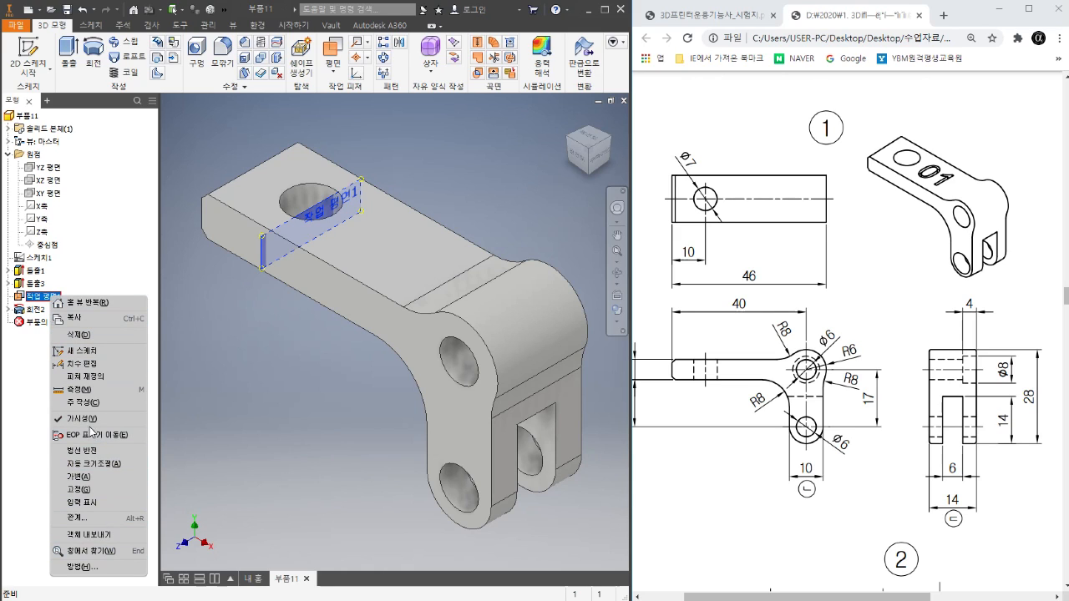
left_click(60, 420)
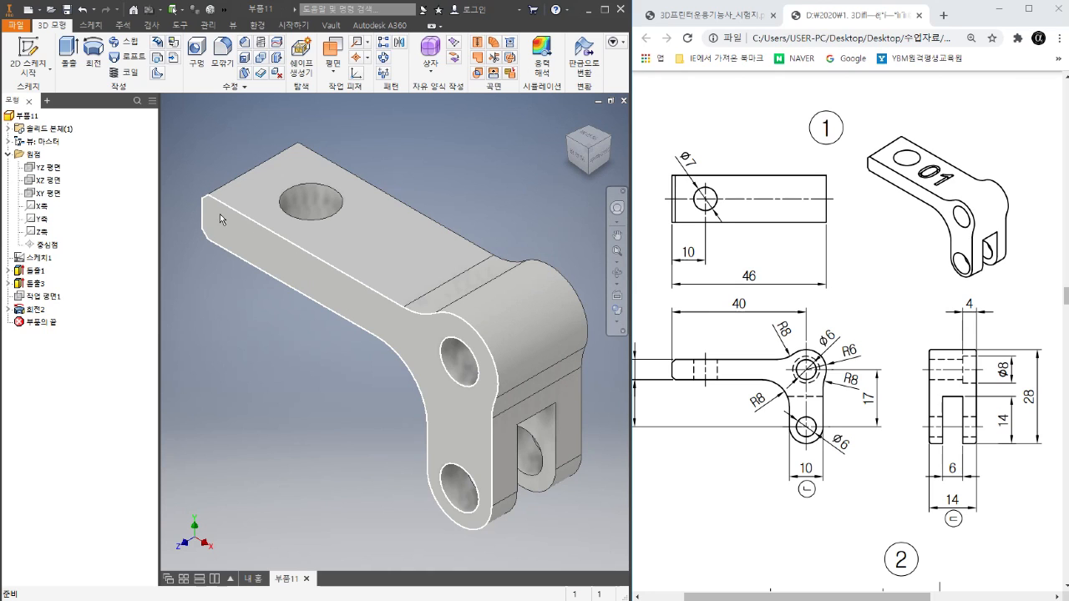
left_click(334, 78)
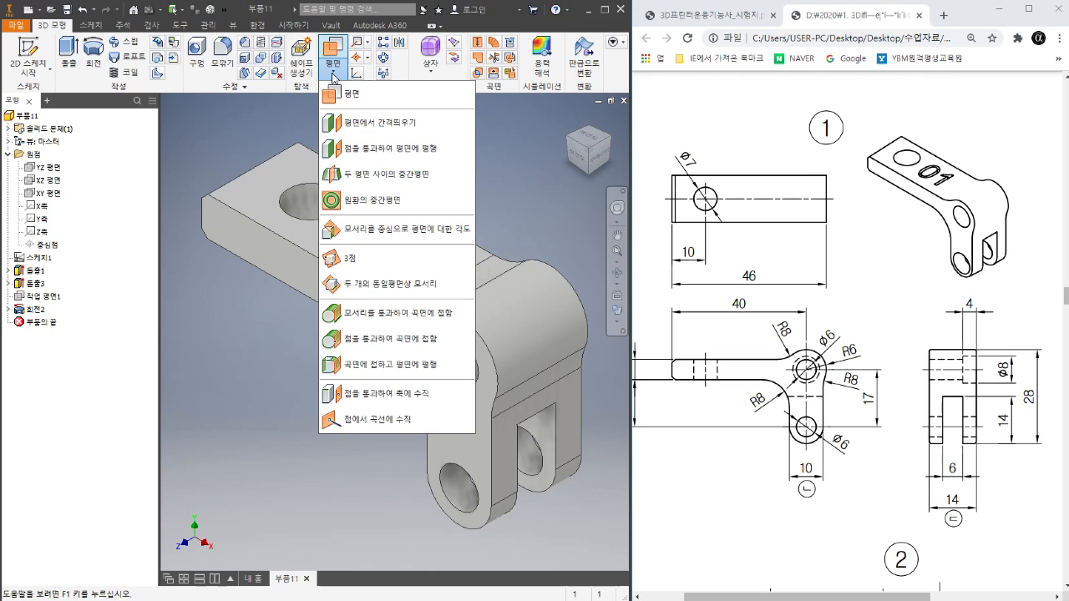
left_click(404, 126)
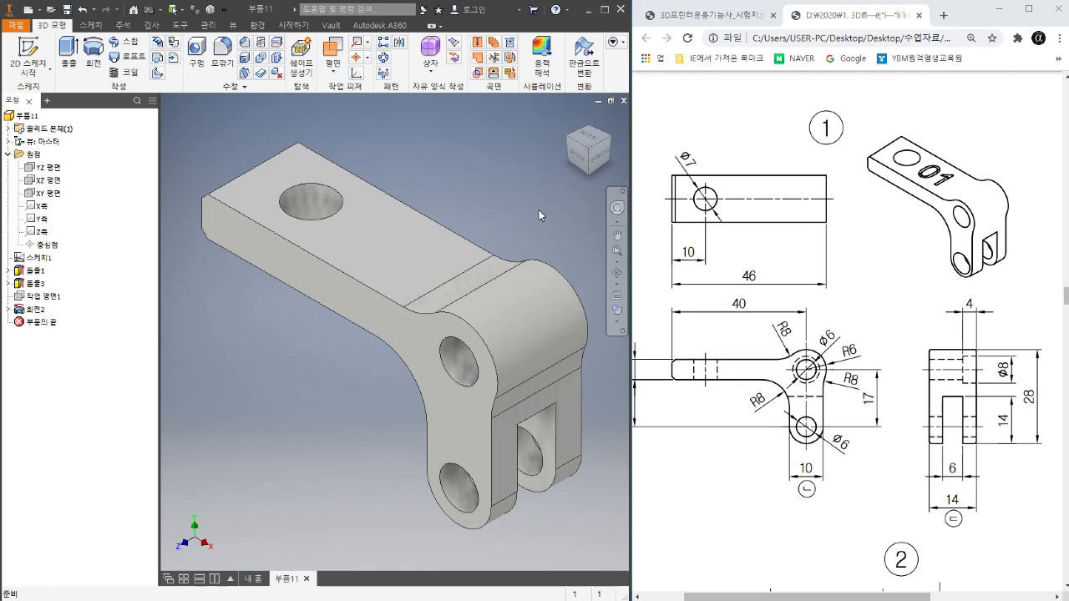